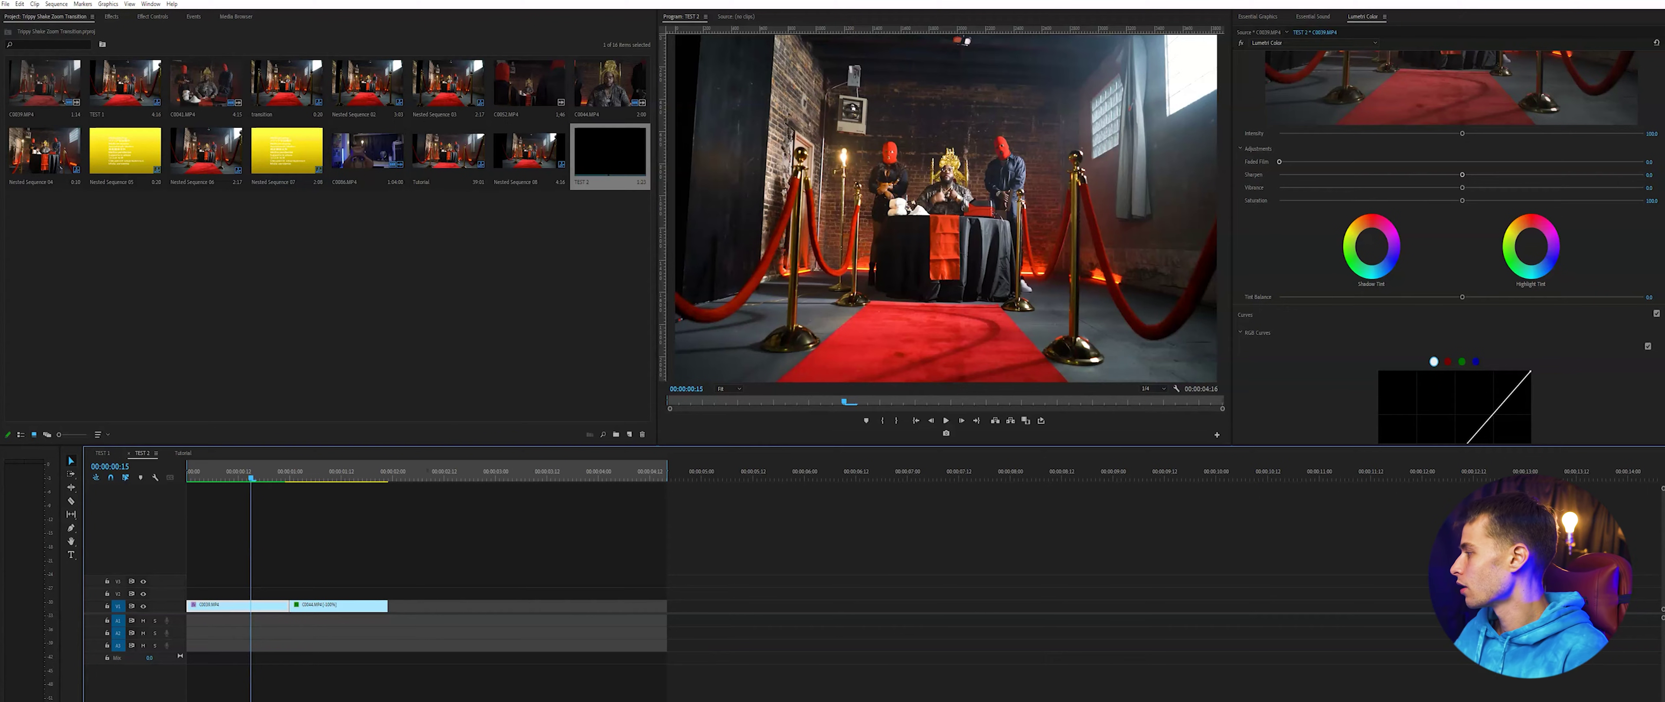
Cut the first clip ten frames before the join between the two clips, at 00:00:00:14
{"action": "key", "text": "equal"}
{"action": "key", "text": "equal"}
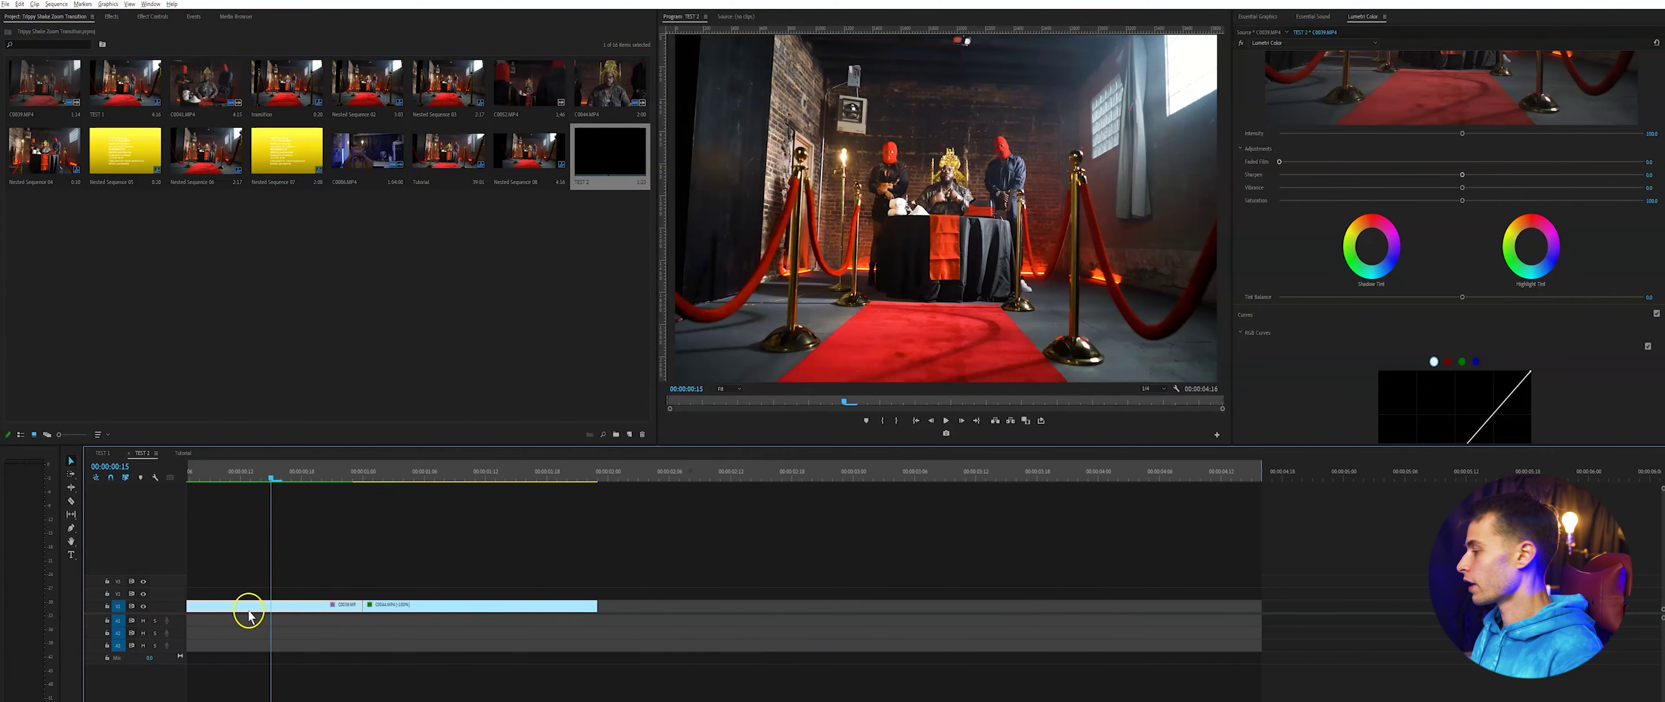
{"action": "left_click_drag", "start_coordinate": [371, 477], "coordinate": [402, 479]}
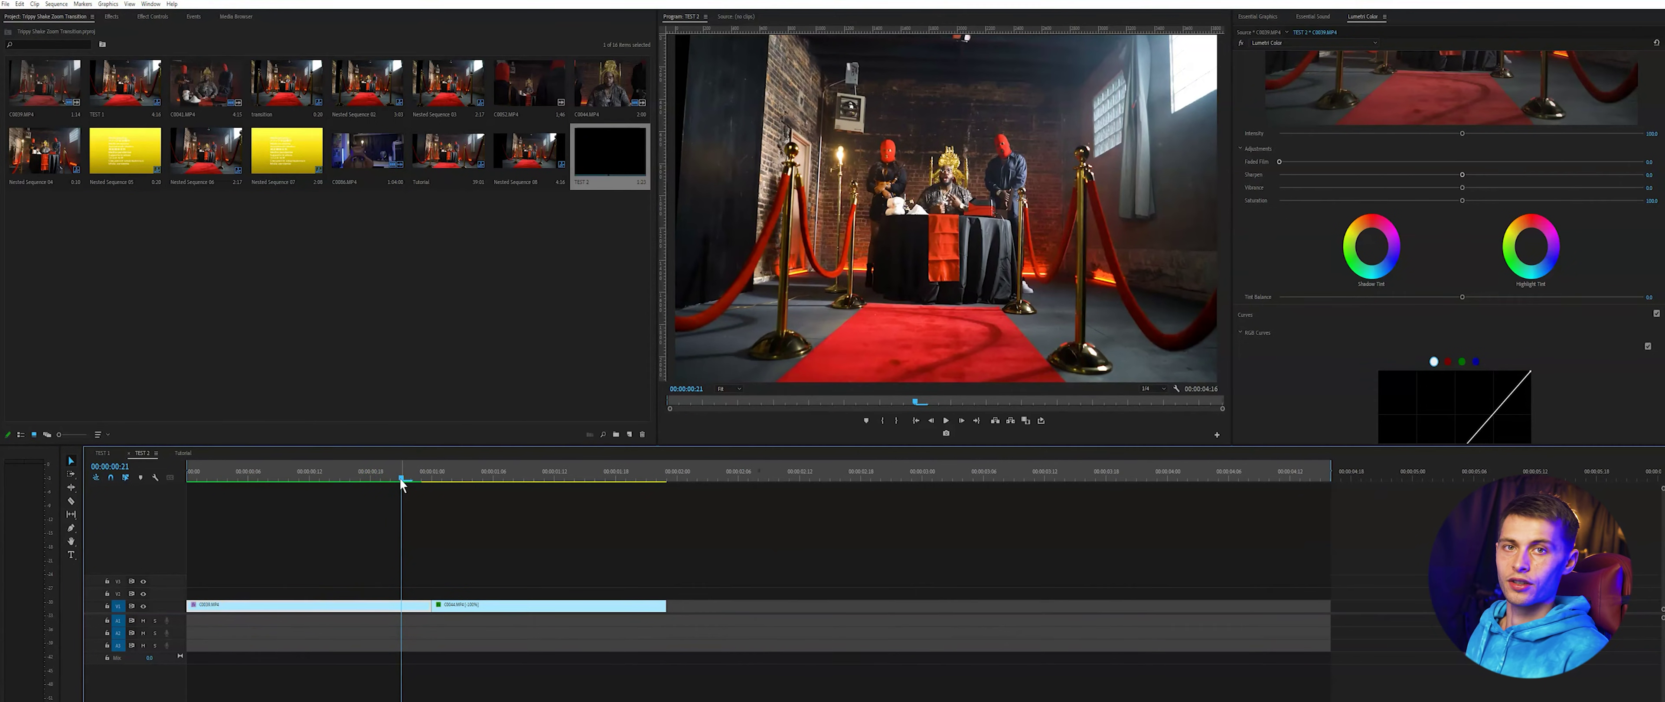
{"action": "left_click_drag", "start_coordinate": [404, 481], "coordinate": [435, 488]}
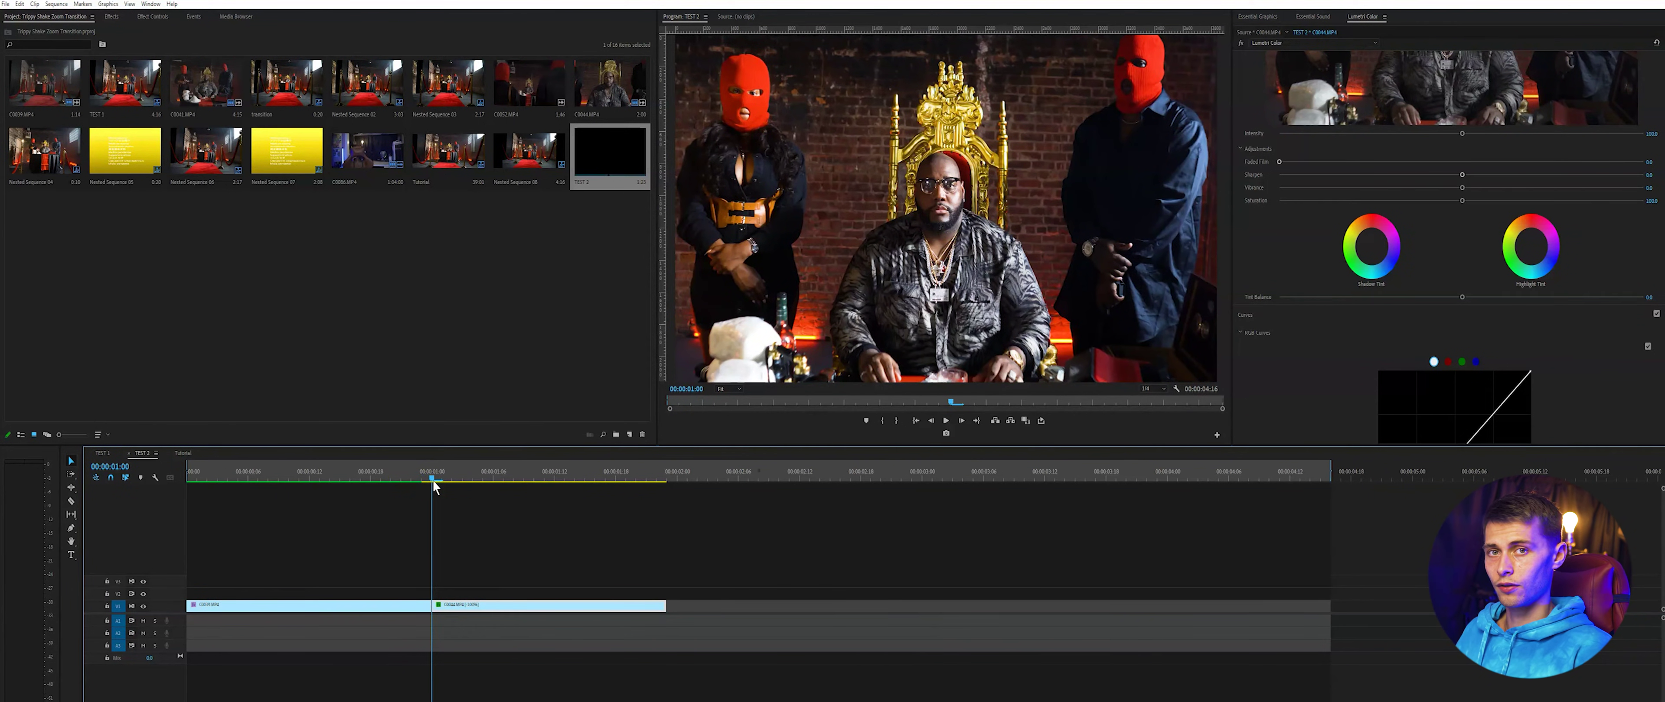
{"action": "left_click_drag", "start_coordinate": [434, 482], "coordinate": [434, 480]}
{"action": "left_click", "coordinate": [457, 530]}
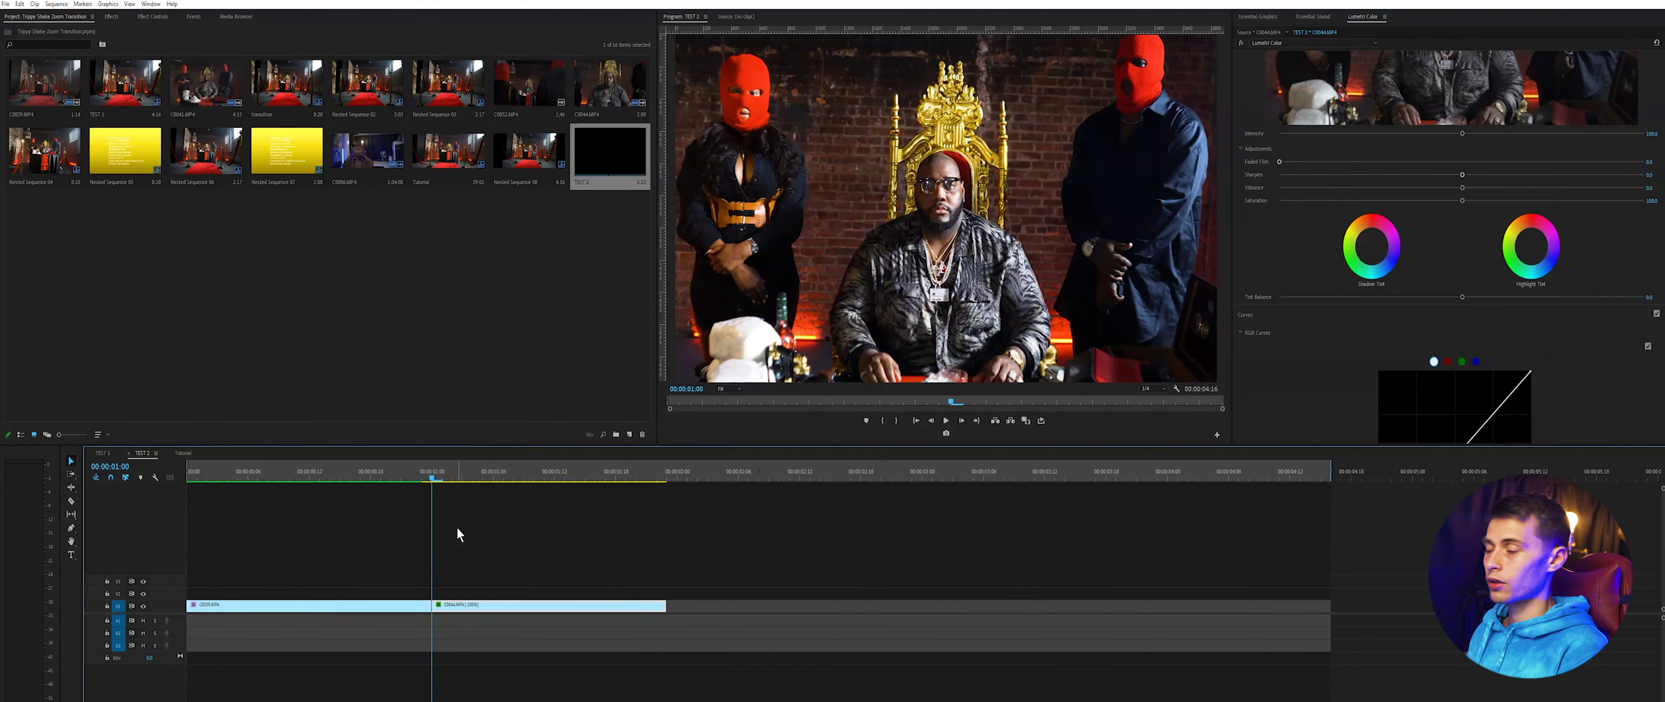
{"action": "key", "text": "shift+Left"}
{"action": "key", "text": "shift+Left"}
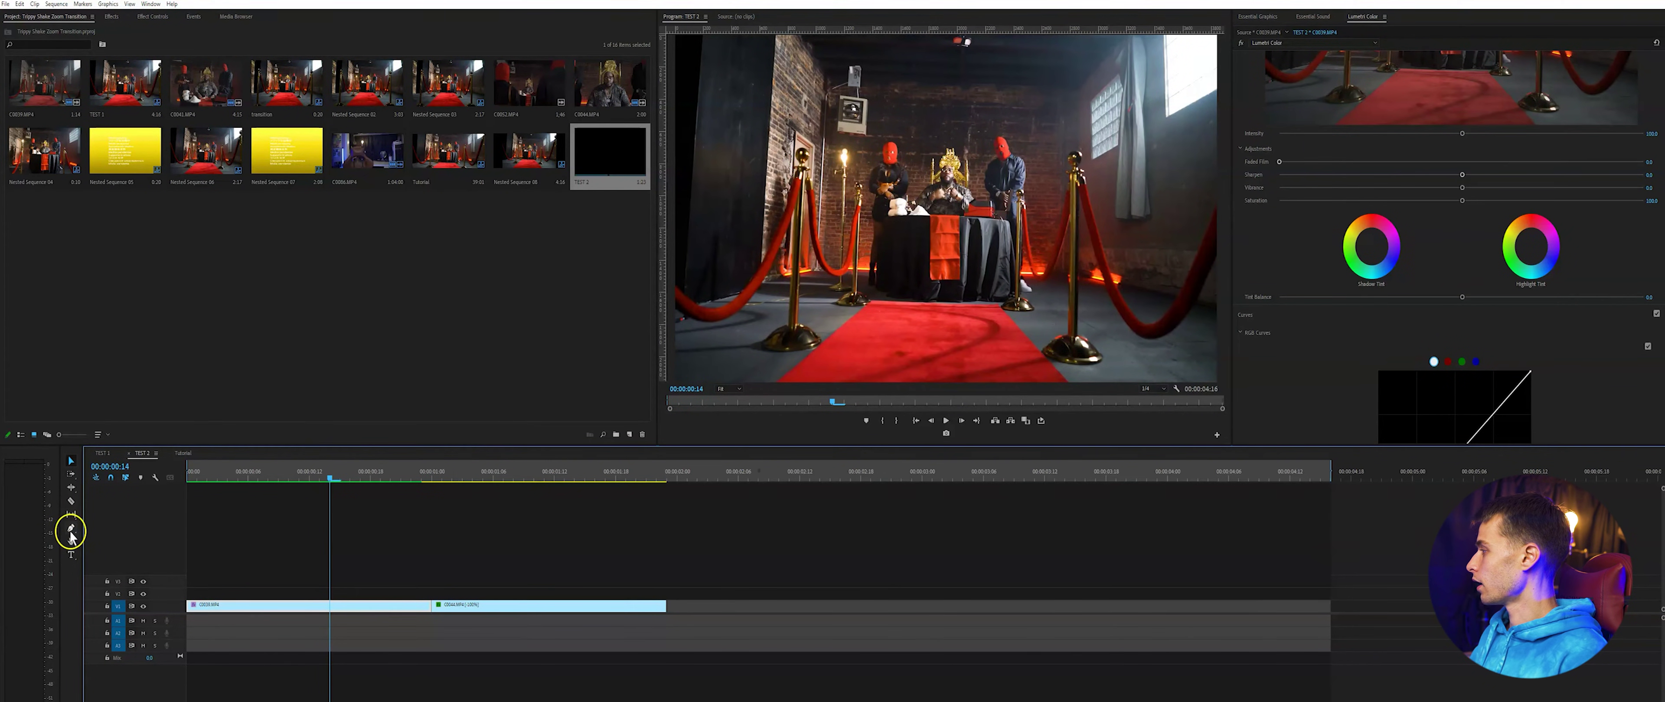
{"action": "left_click", "coordinate": [71, 501]}
{"action": "left_click", "coordinate": [331, 605]}
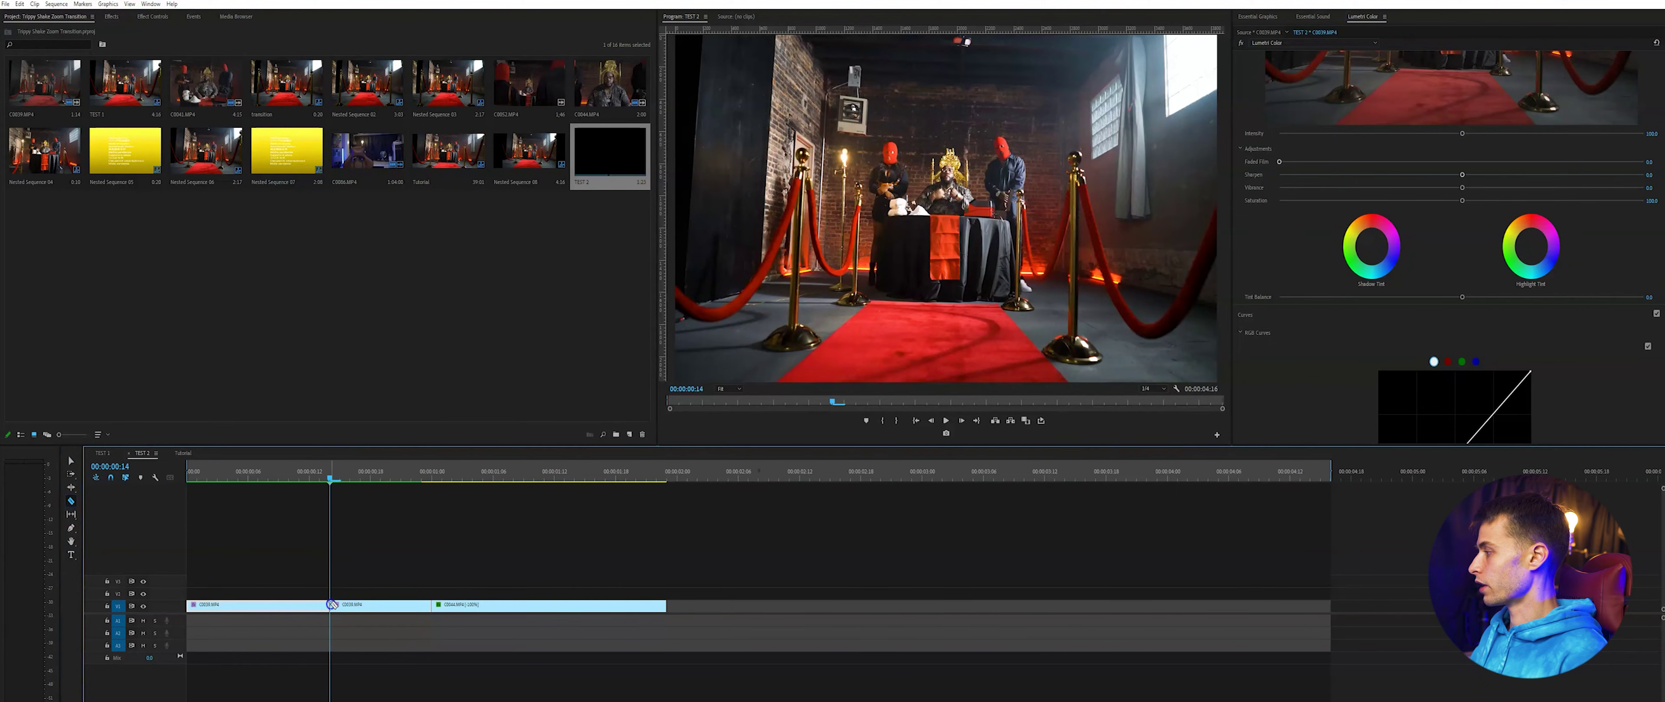
{"action": "key", "text": "v"}
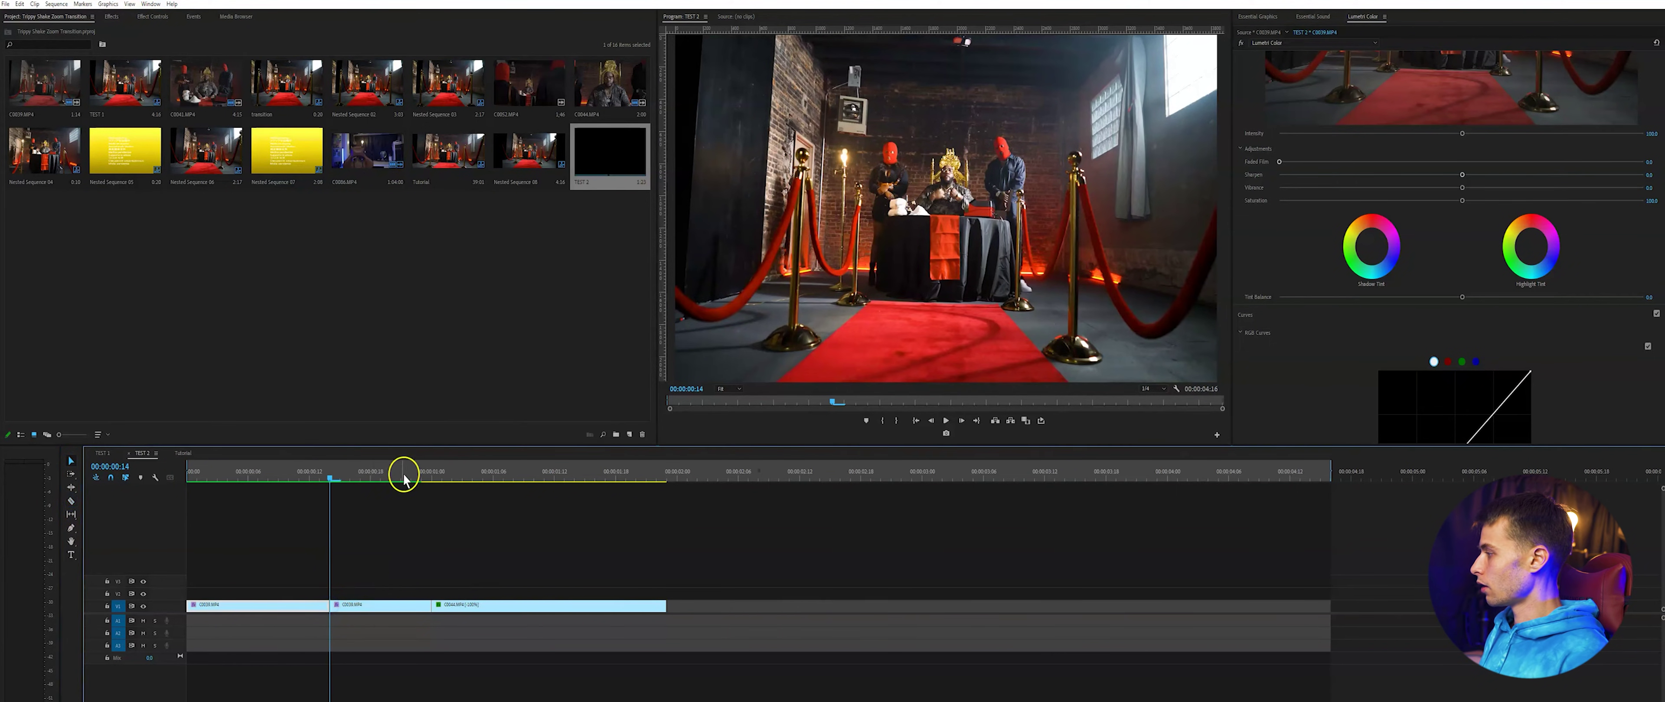
Cut the second clip ten frames after the join between the two clips, at 00:00:01:10
{"action": "left_click", "coordinate": [423, 472]}
{"action": "left_click", "coordinate": [434, 473]}
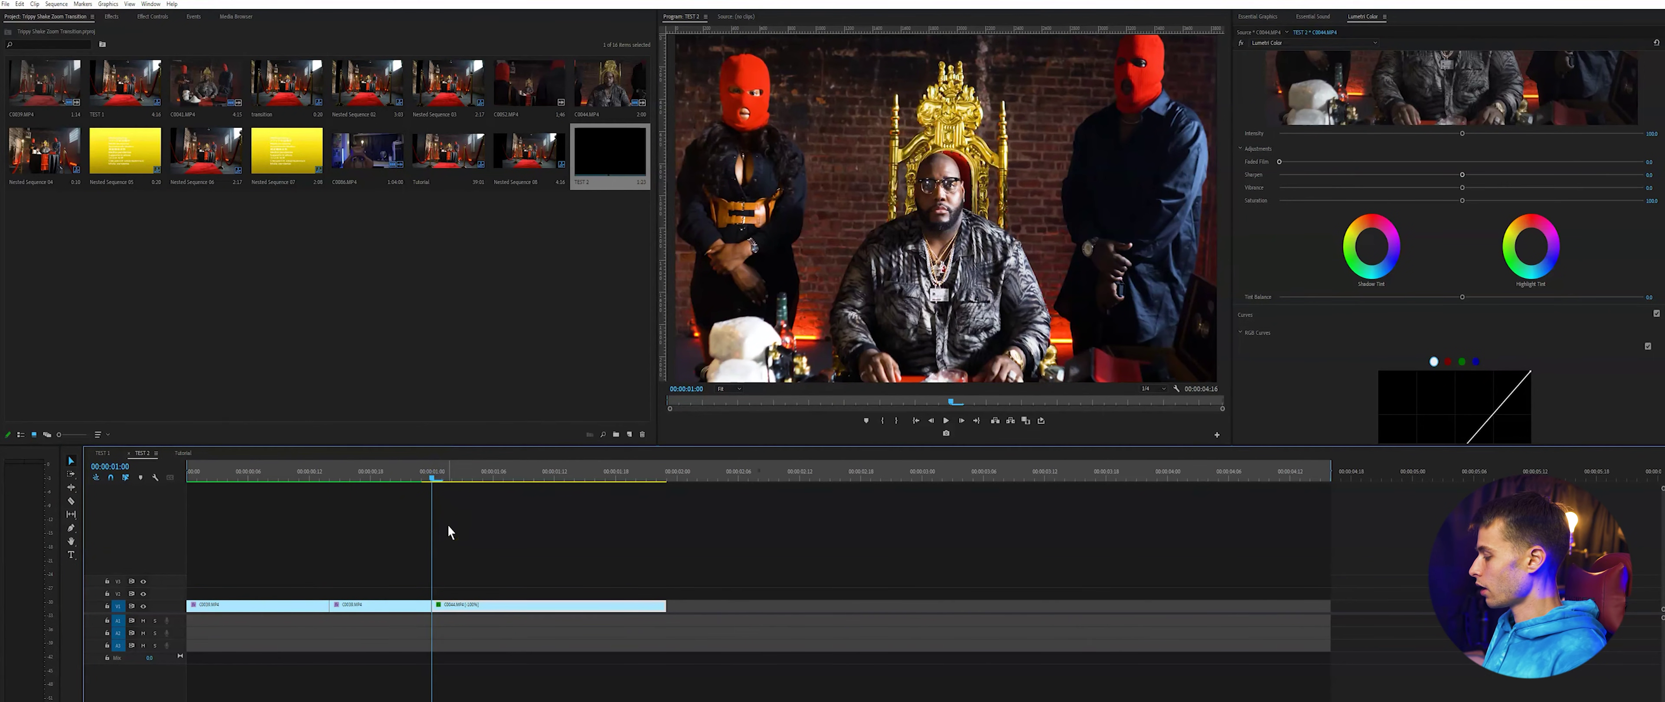
{"action": "key", "text": "shift+Right"}
{"action": "key", "text": "shift+Right"}
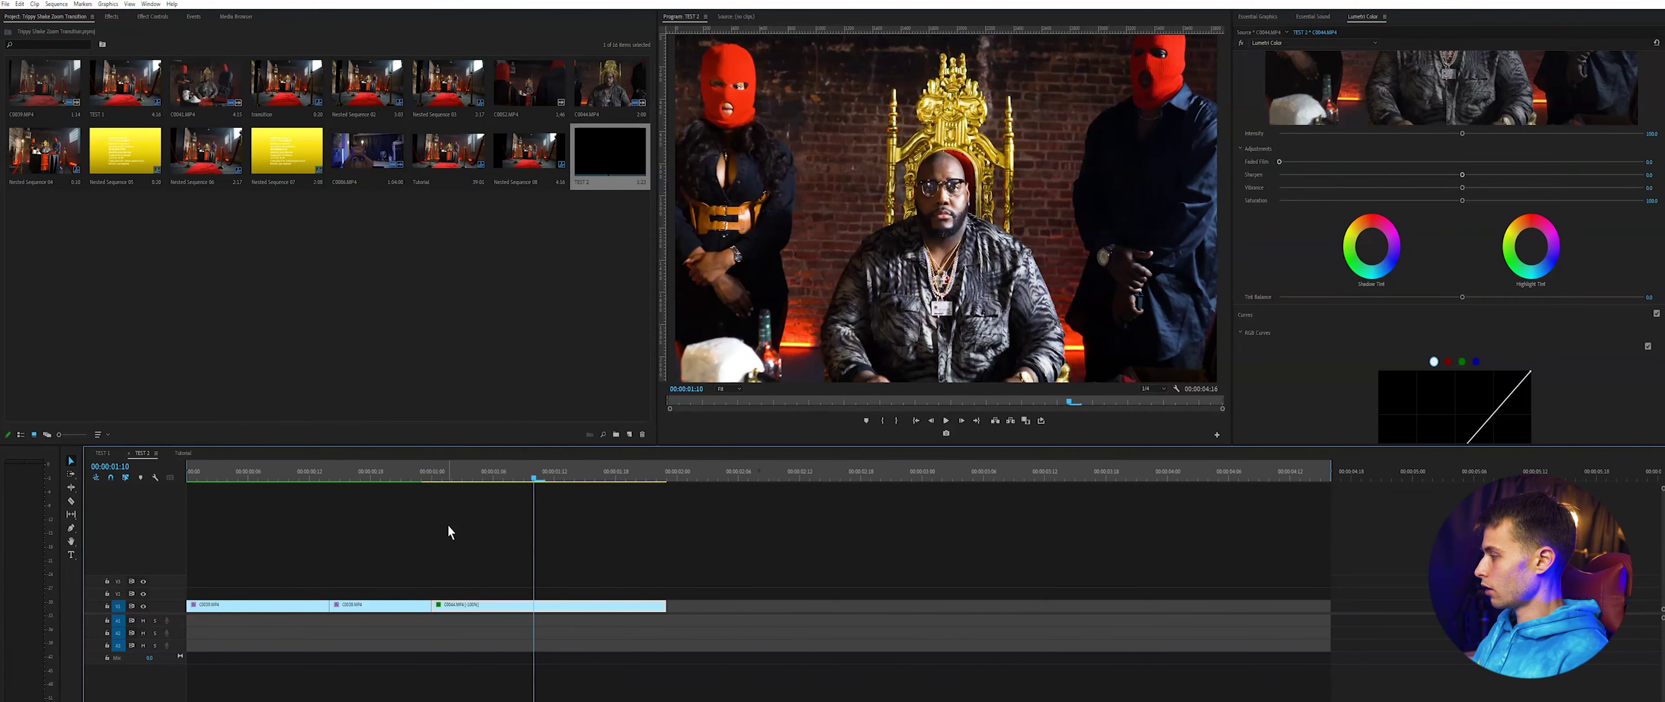
{"action": "left_click", "coordinate": [477, 557]}
{"action": "key", "text": "ctrl+k"}
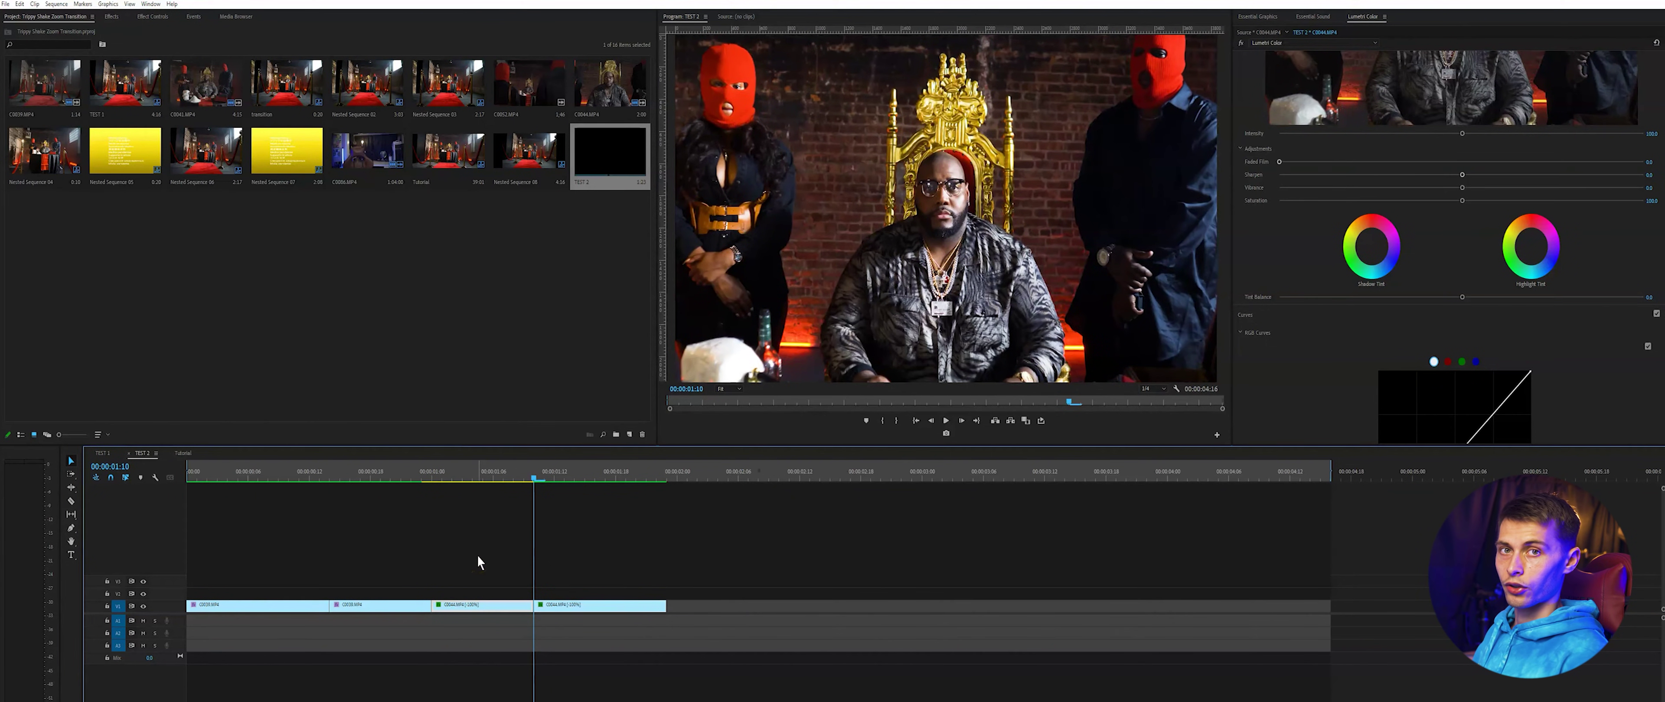
Nest the two short middle segments around the join into one sequence named "transition"
{"action": "left_click_drag", "start_coordinate": [414, 586], "coordinate": [473, 606]}
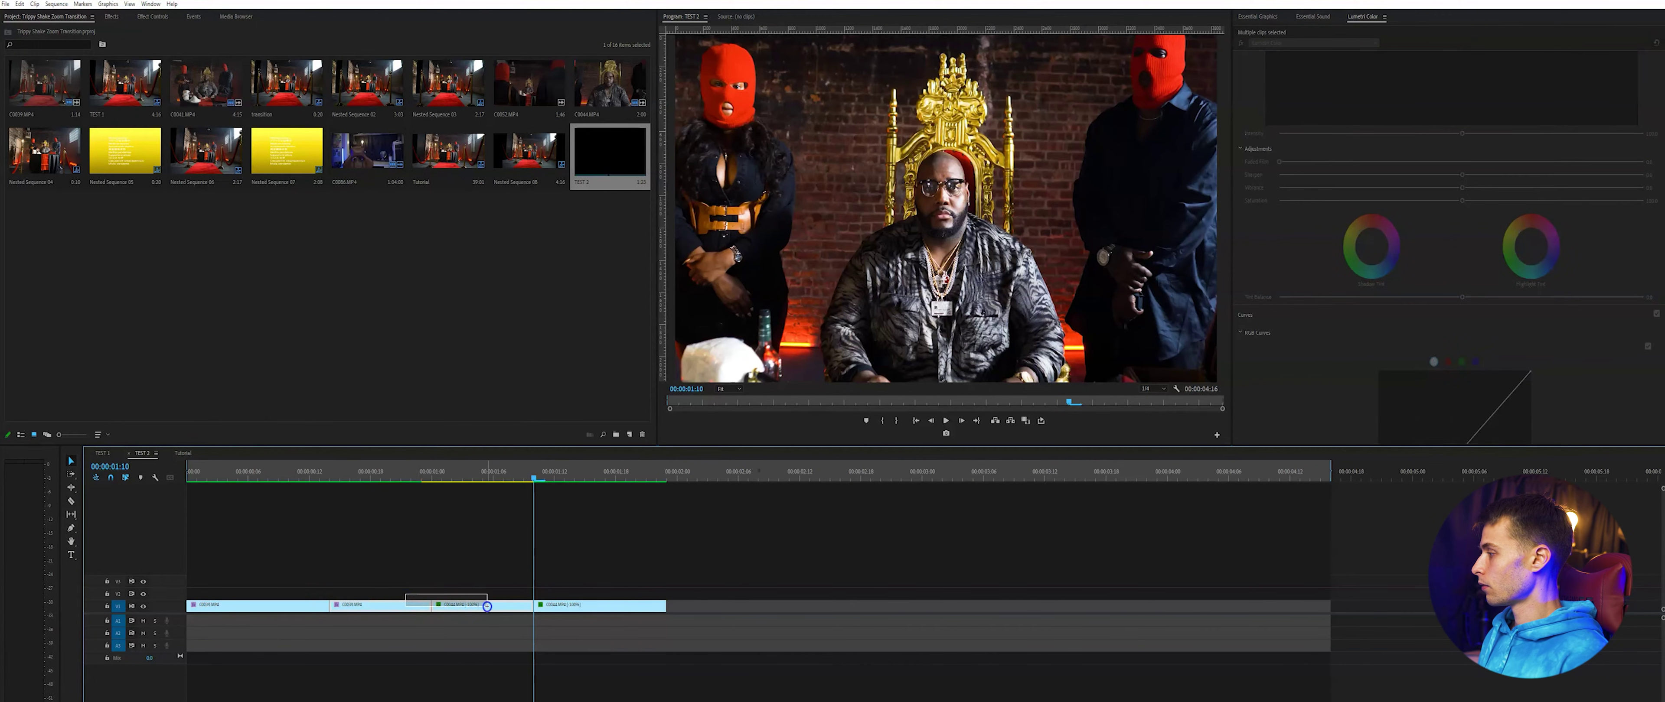
{"action": "right_click", "coordinate": [488, 608]}
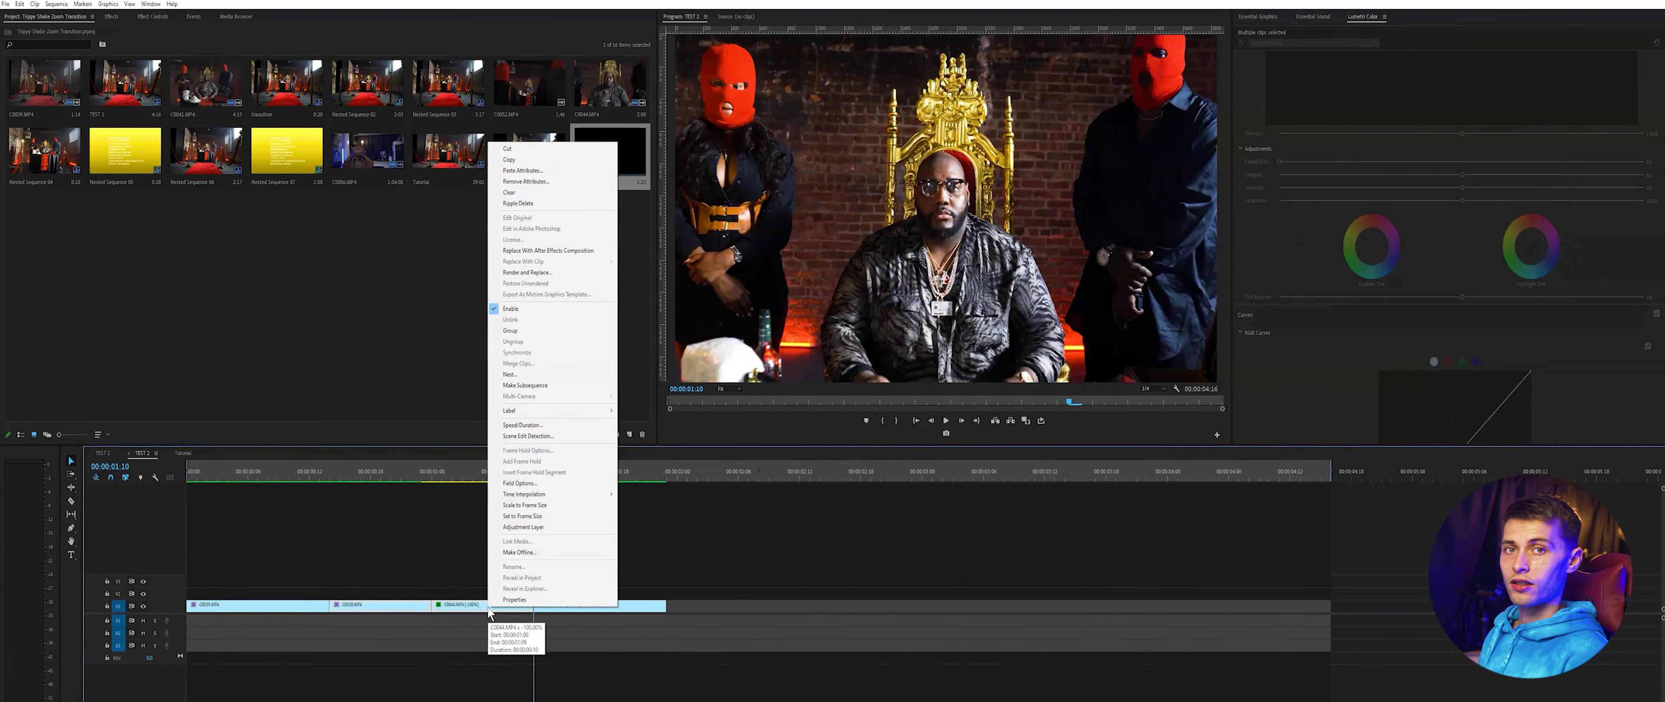
{"action": "left_click", "coordinate": [510, 374]}
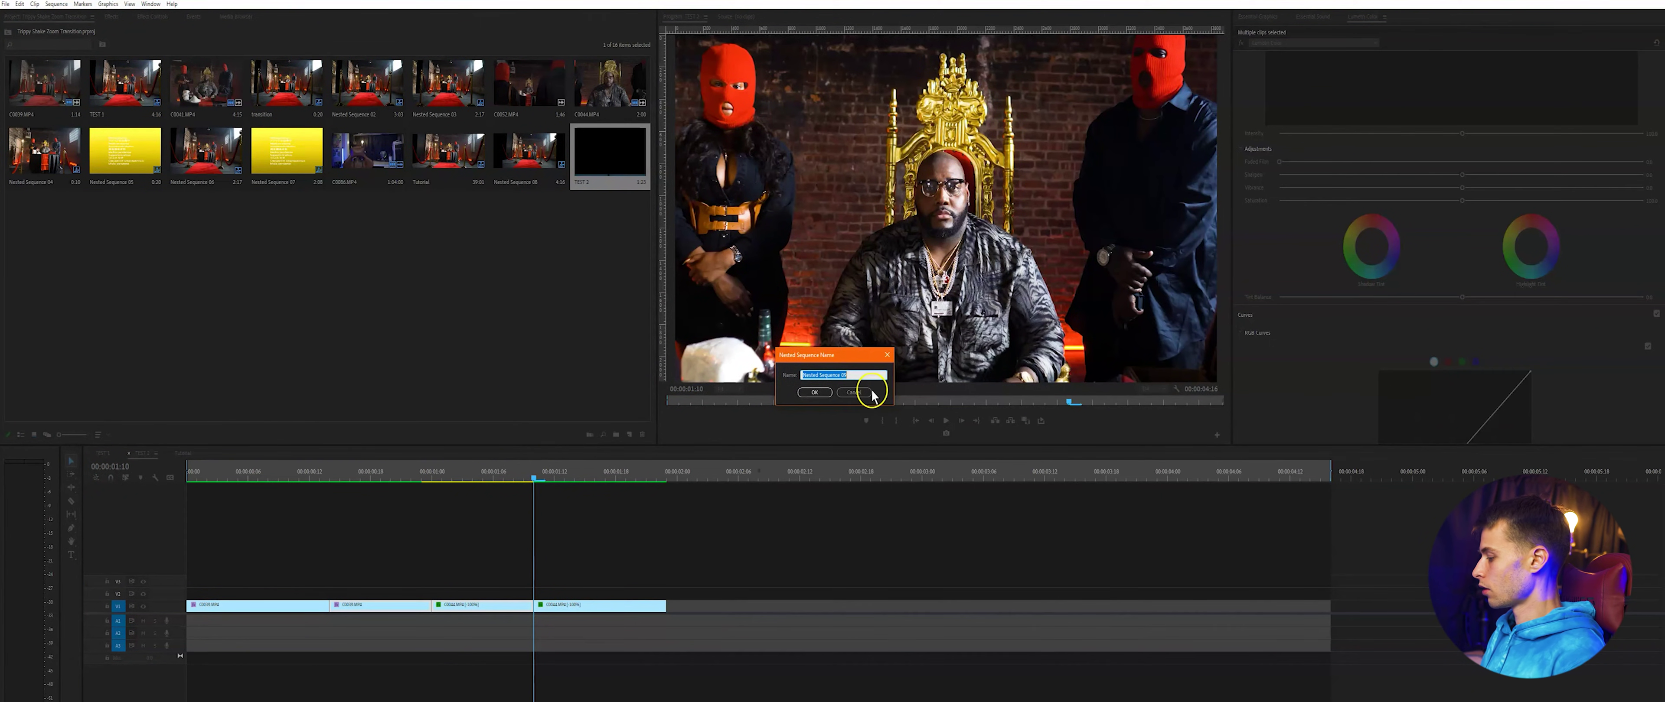
{"action": "type", "text": "trans"}
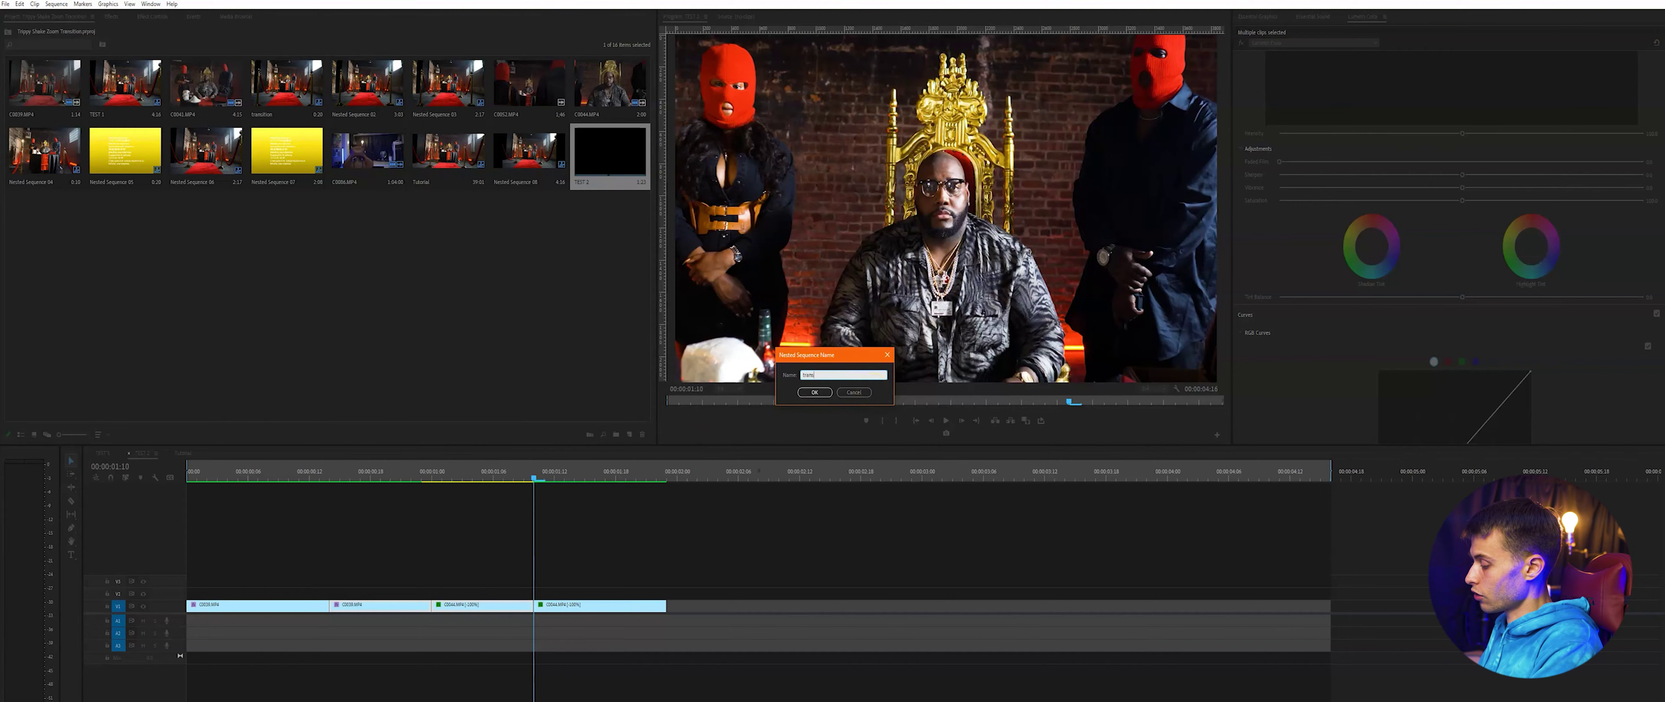
{"action": "type", "text": "ition"}
{"action": "key", "text": "Return"}
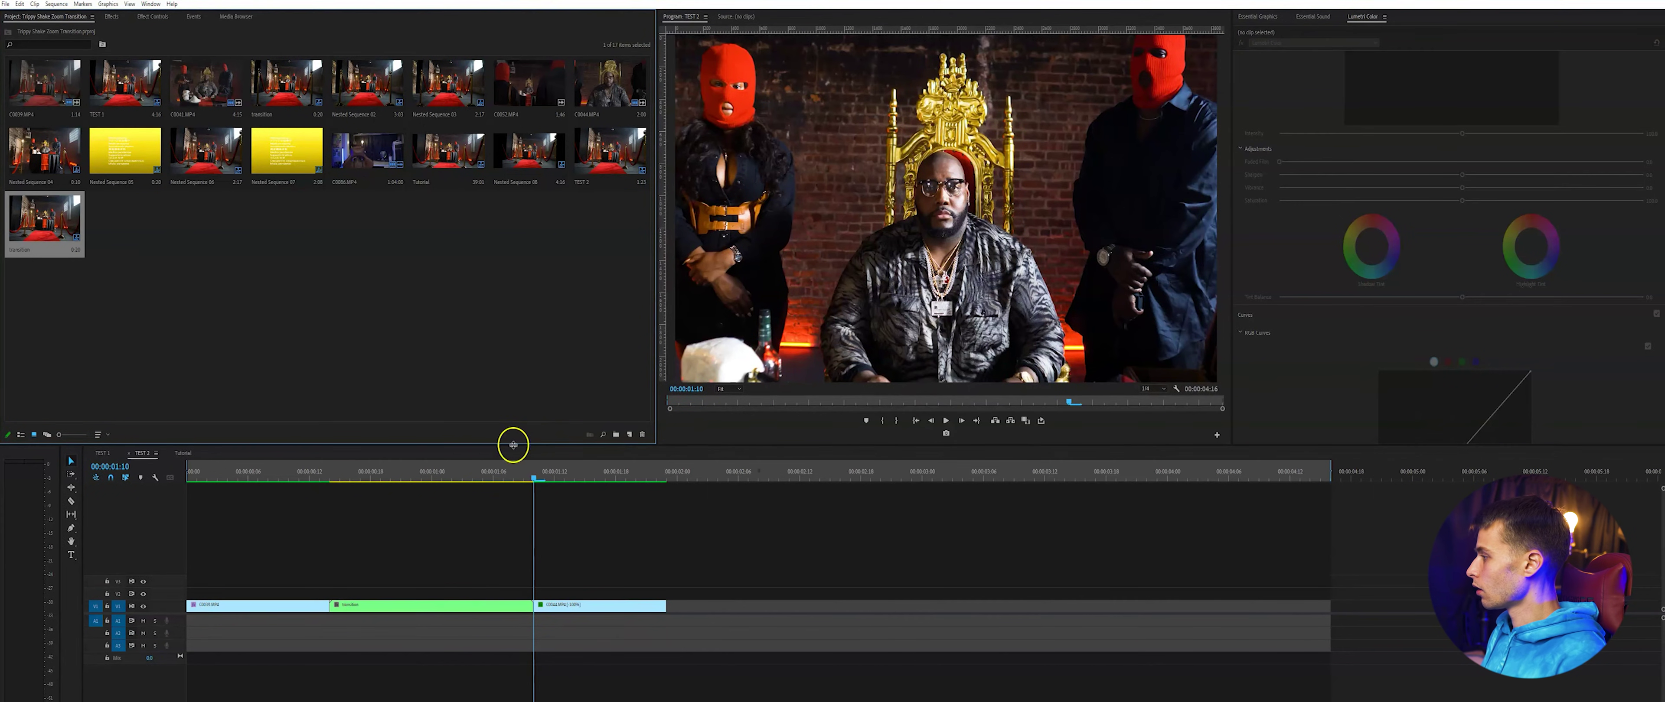
Enable keyframing for Position and Scale at the first frame of the nested transition clip
{"action": "left_click", "coordinate": [331, 479]}
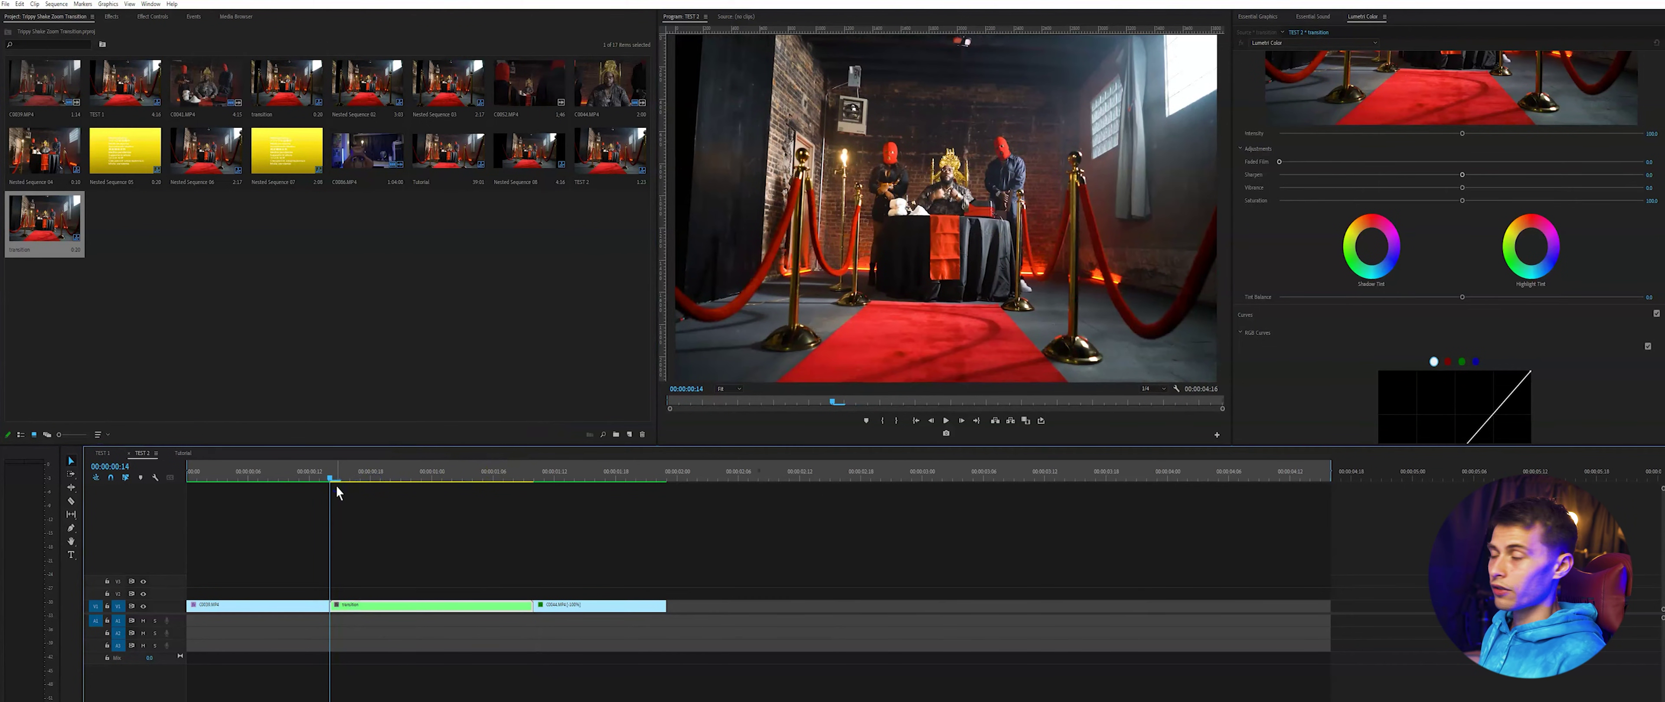
{"action": "left_click", "coordinate": [155, 17]}
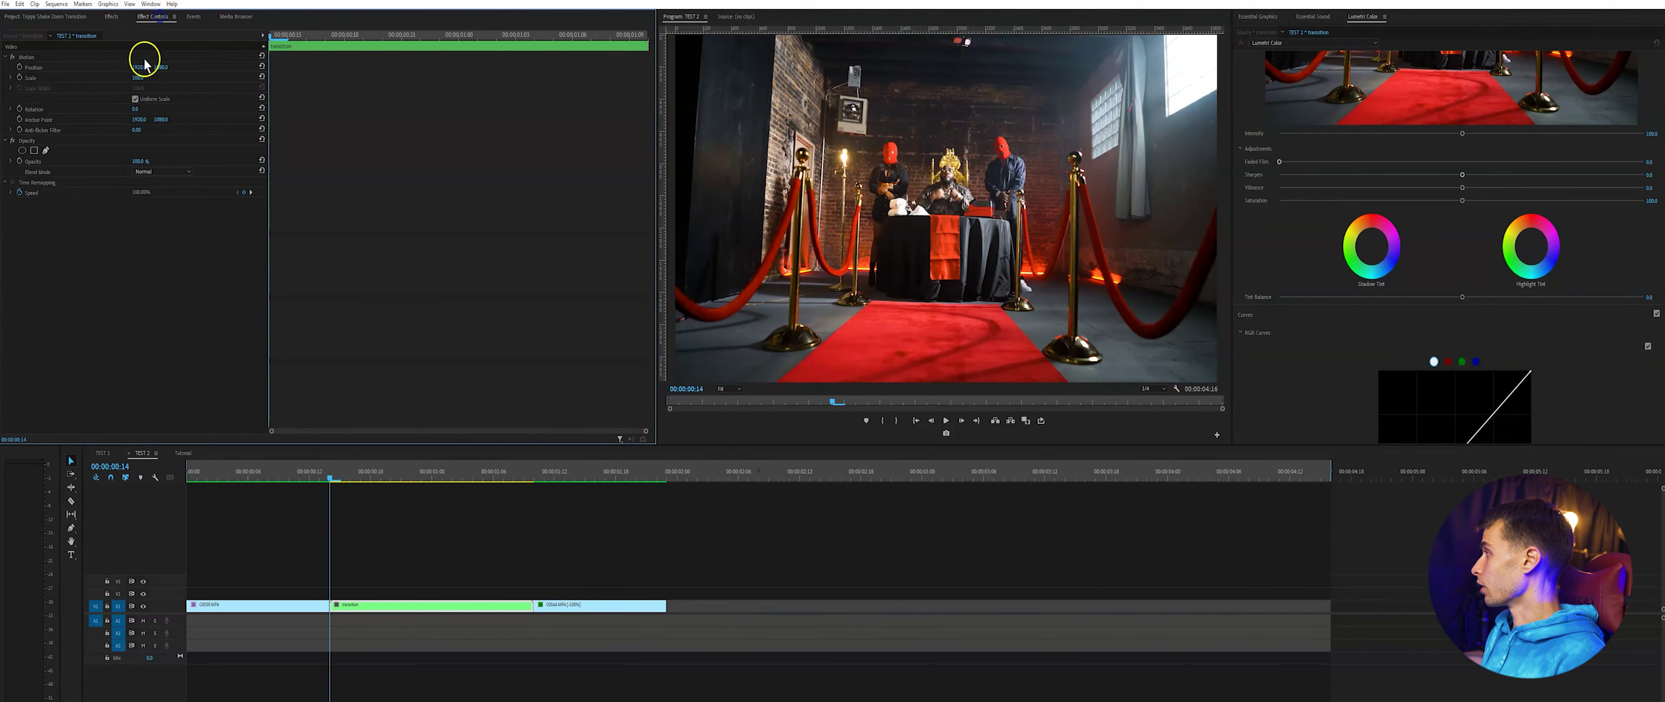
{"action": "left_click", "coordinate": [19, 69]}
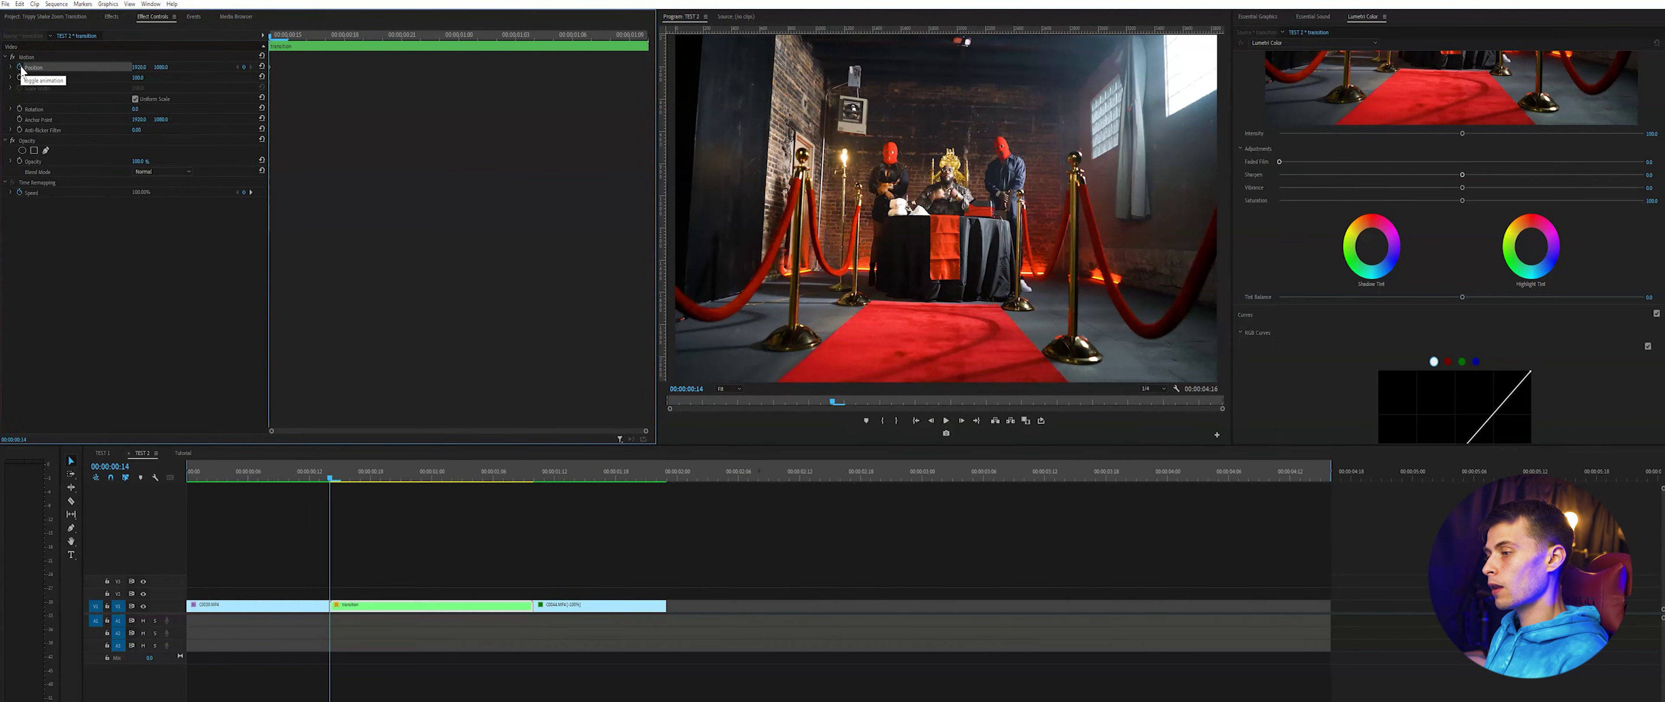
{"action": "left_click", "coordinate": [19, 78]}
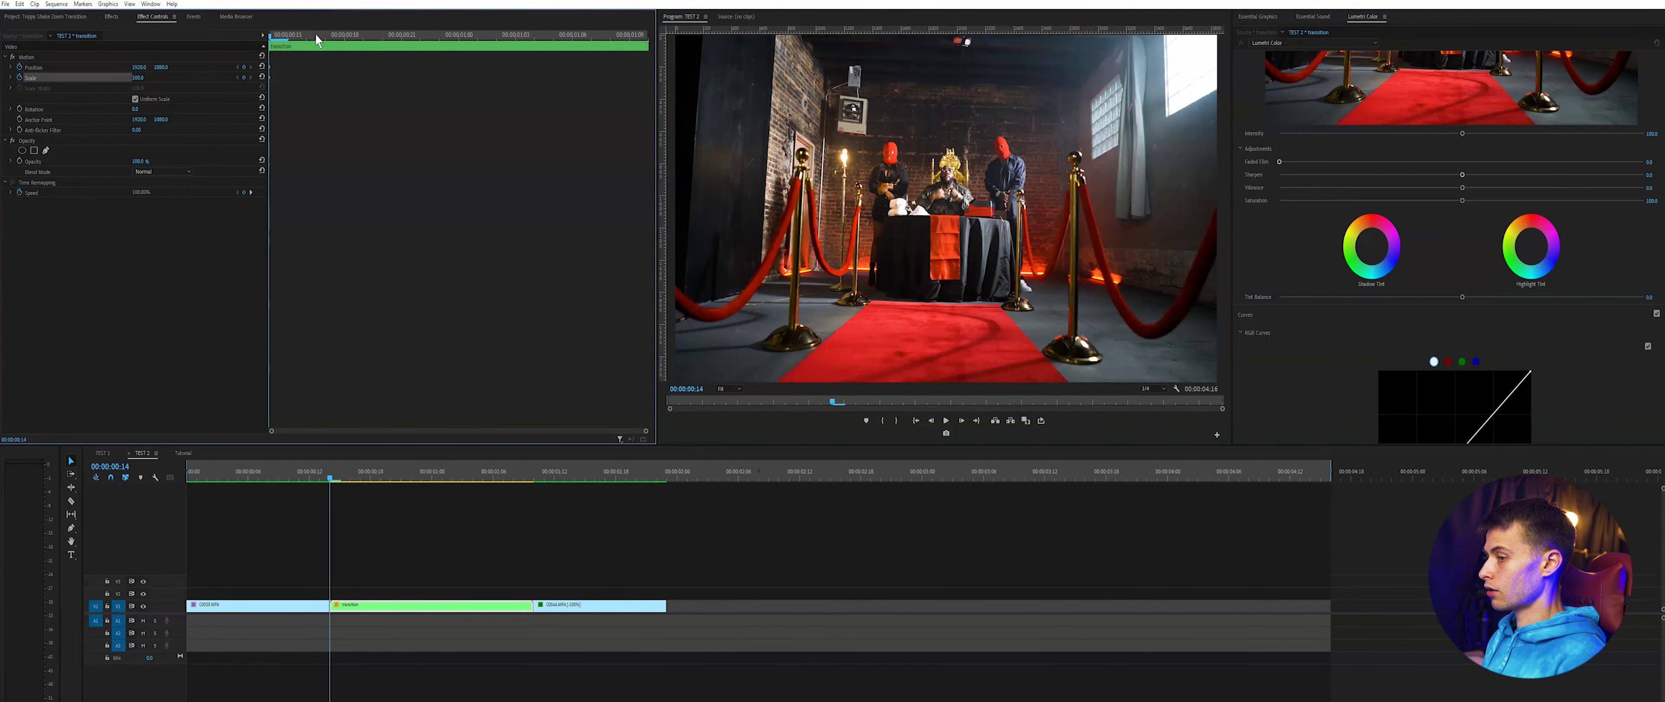
Add a Position keyframe at the first frame of the second shot with the vertical value set to 1445
{"action": "left_click_drag", "start_coordinate": [317, 39], "coordinate": [439, 39]}
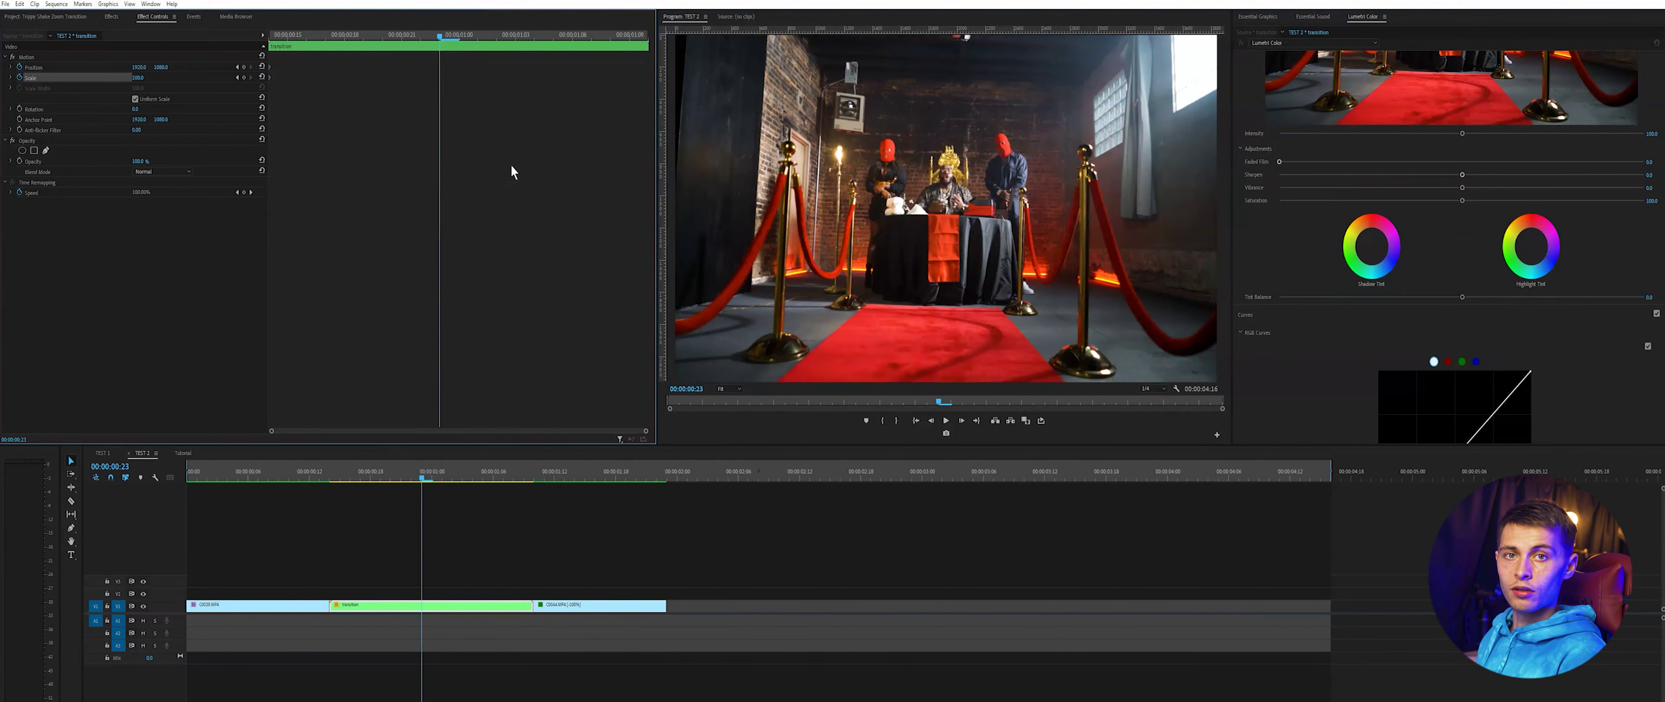
{"action": "key", "text": "Right"}
{"action": "key", "text": "Left"}
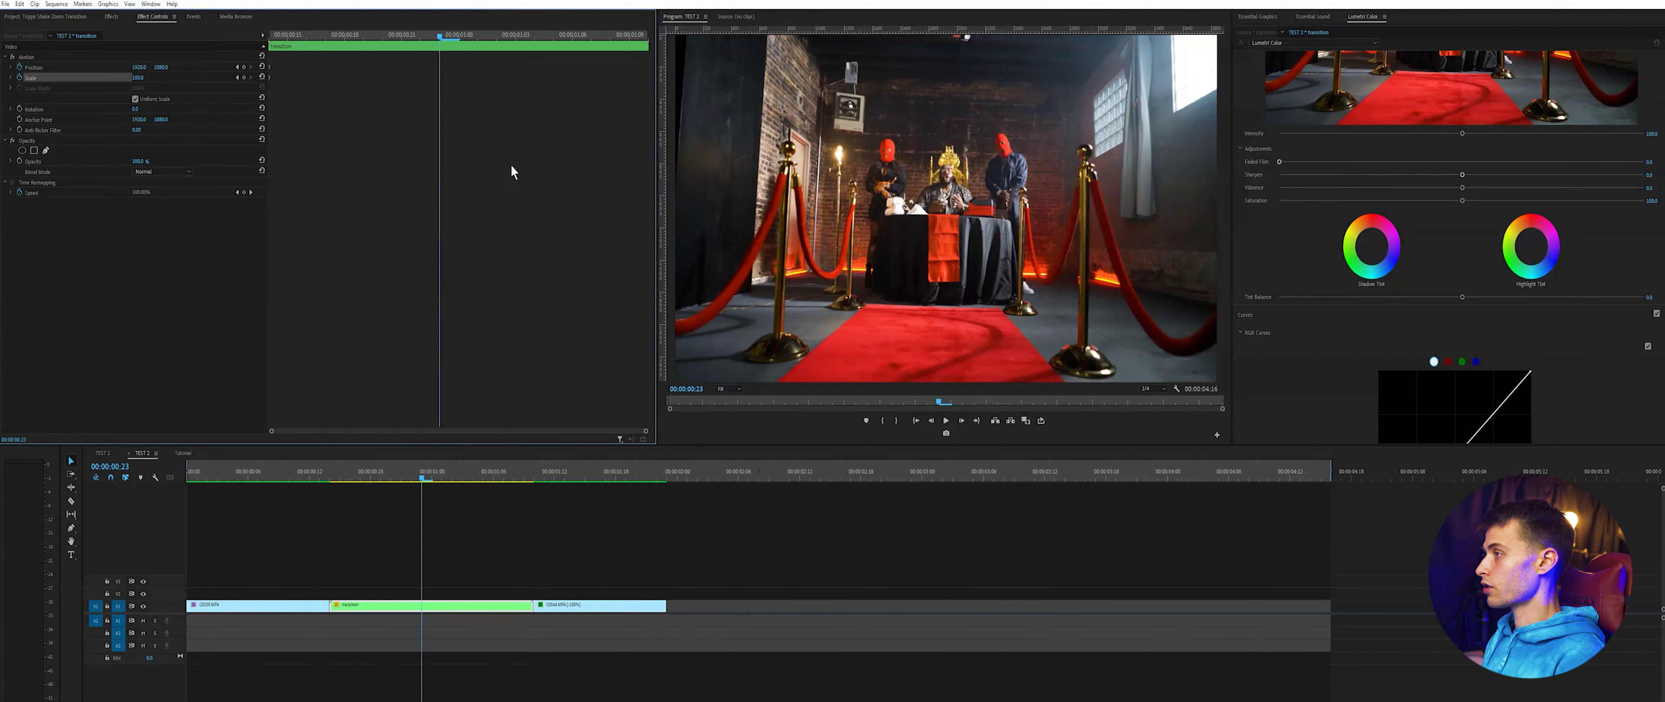
{"action": "key", "text": "Right"}
{"action": "key", "text": "Left"}
{"action": "key", "text": "Right"}
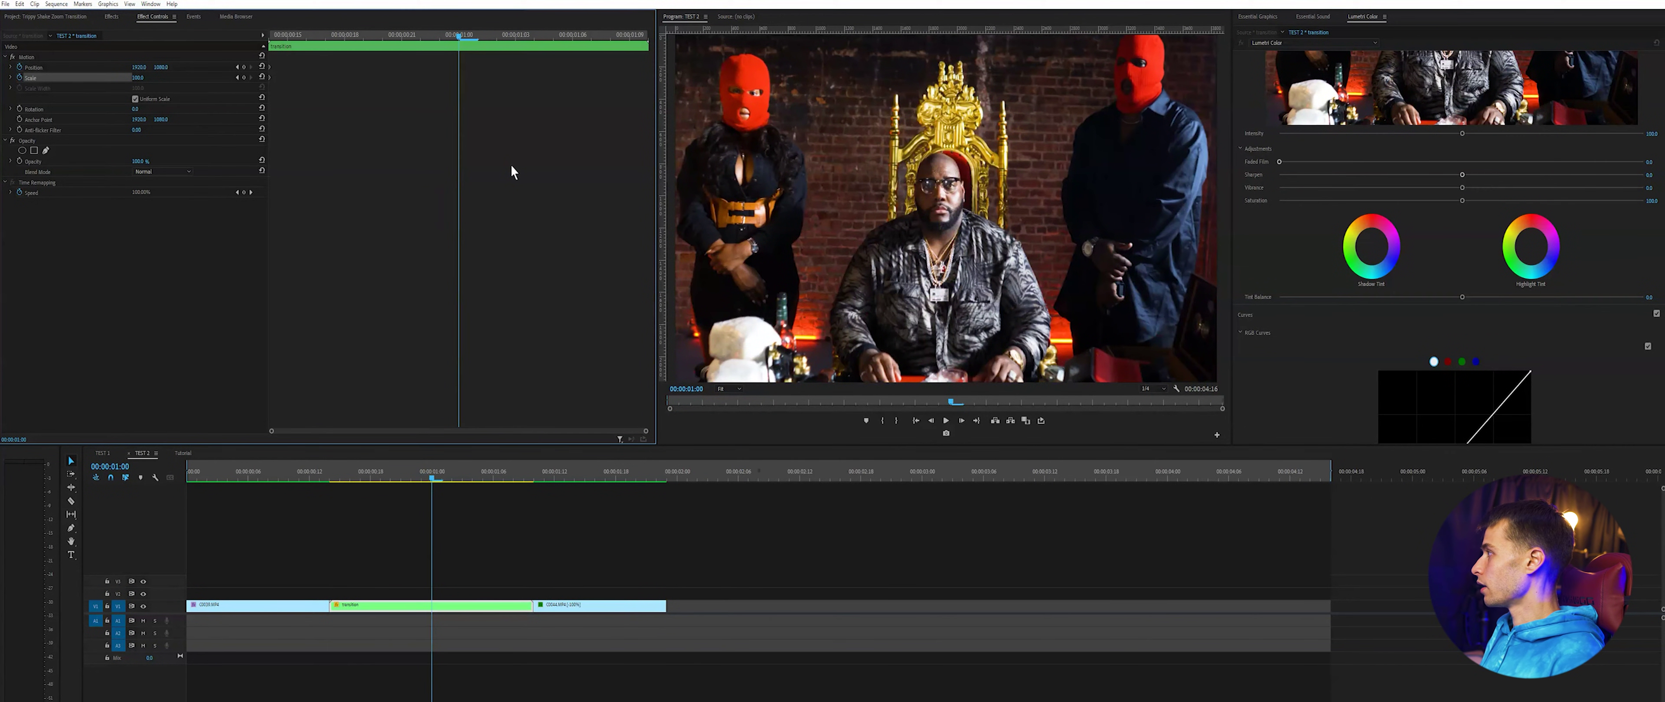
{"action": "left_click", "coordinate": [163, 68]}
{"action": "left_click", "coordinate": [204, 66]}
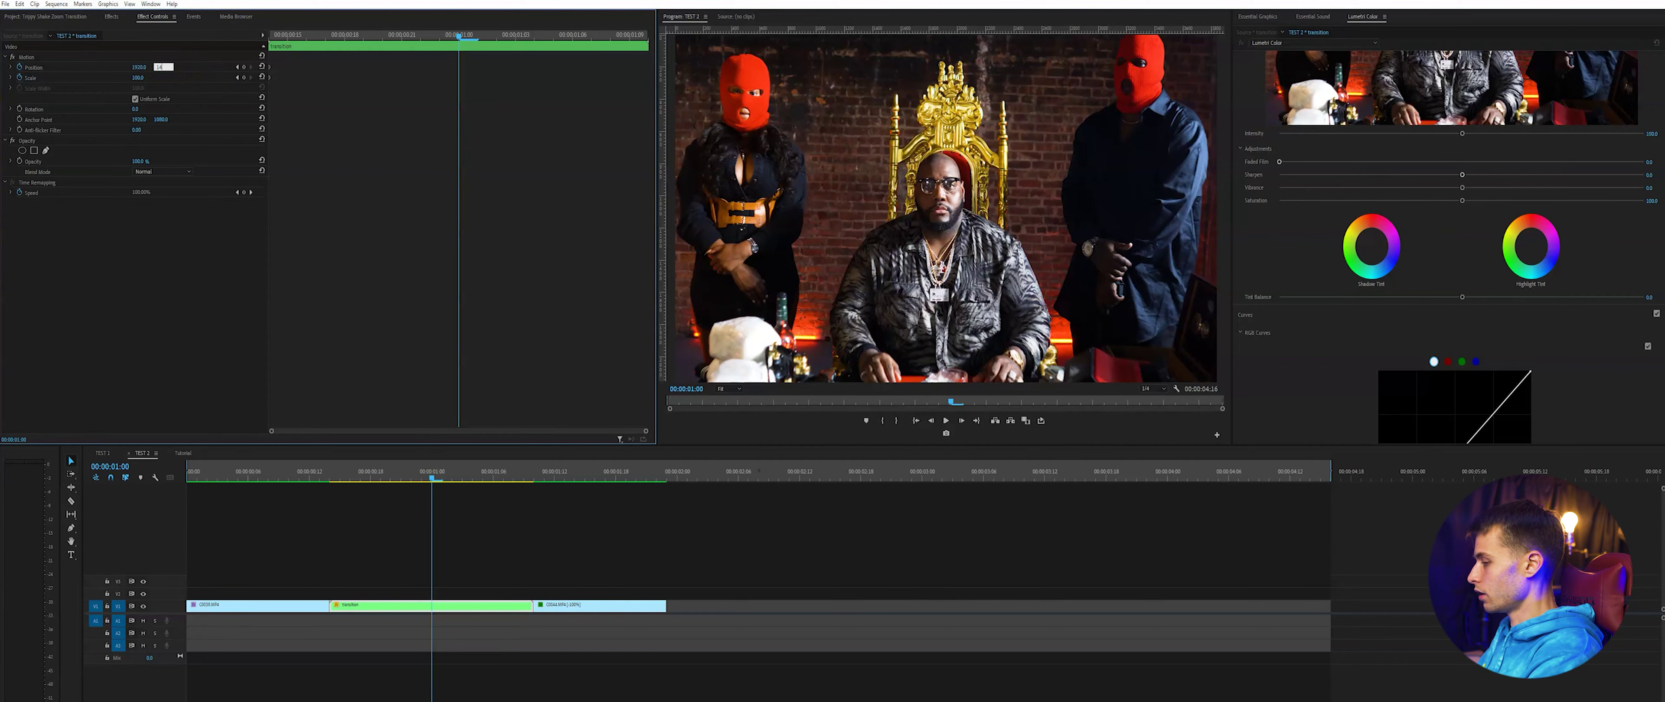
{"action": "type", "text": "1445"}
{"action": "key", "text": "Return"}
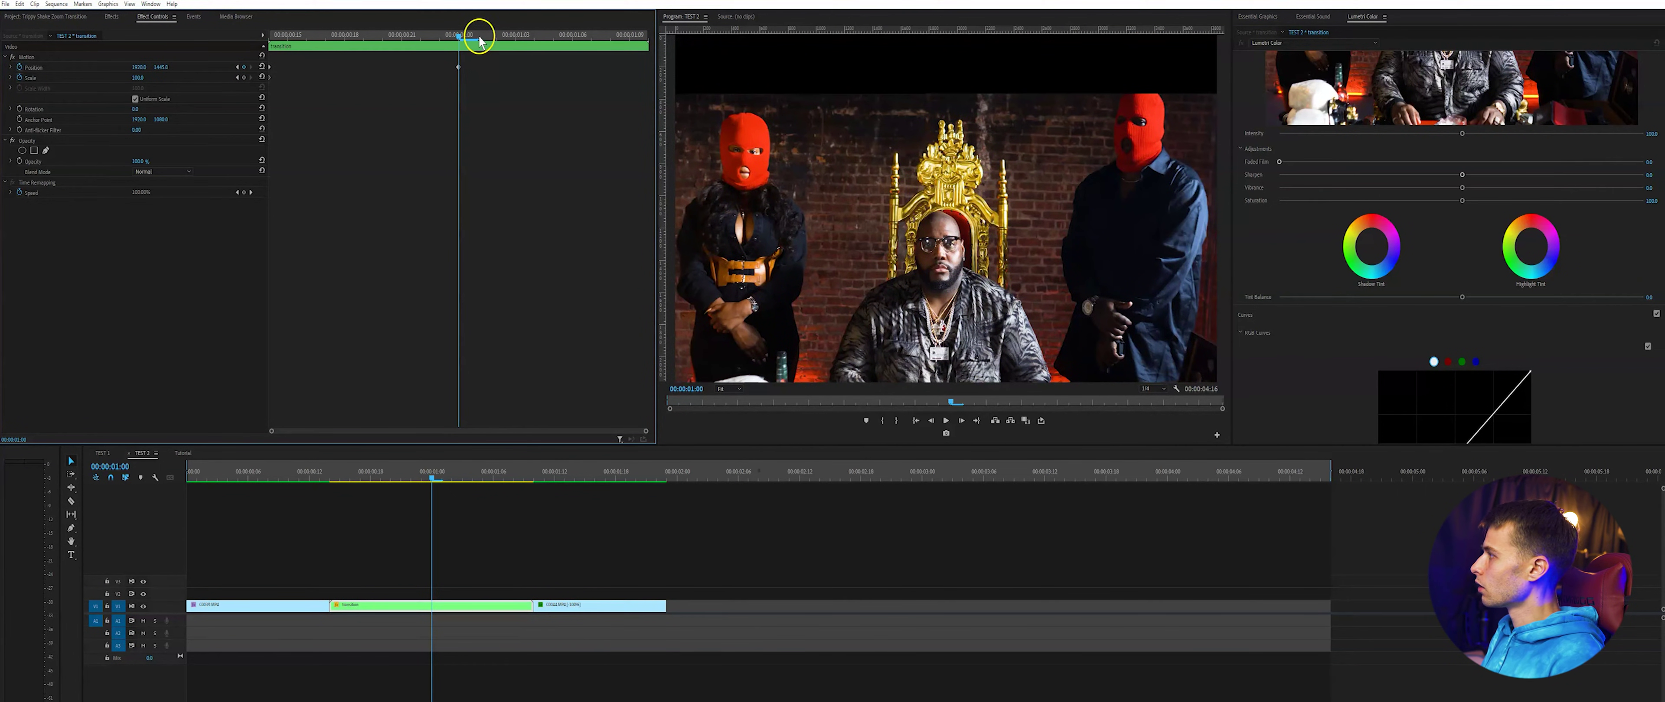
Add a Position keyframe with the default values restored and place it at the end of the nested clip
{"action": "left_click_drag", "start_coordinate": [483, 39], "coordinate": [610, 37]}
{"action": "left_click", "coordinate": [261, 66]}
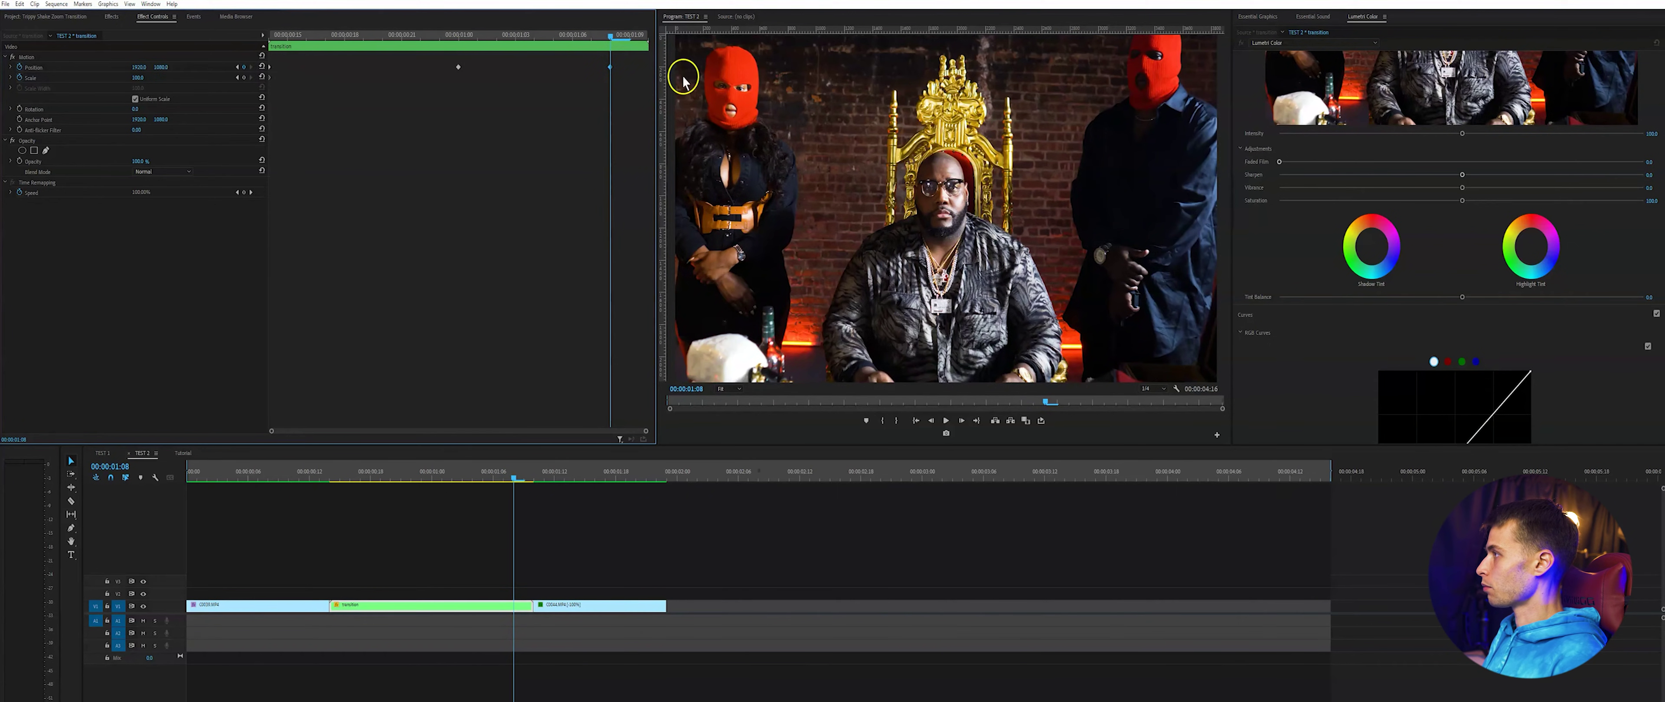
{"action": "left_click_drag", "start_coordinate": [611, 67], "coordinate": [275, 44]}
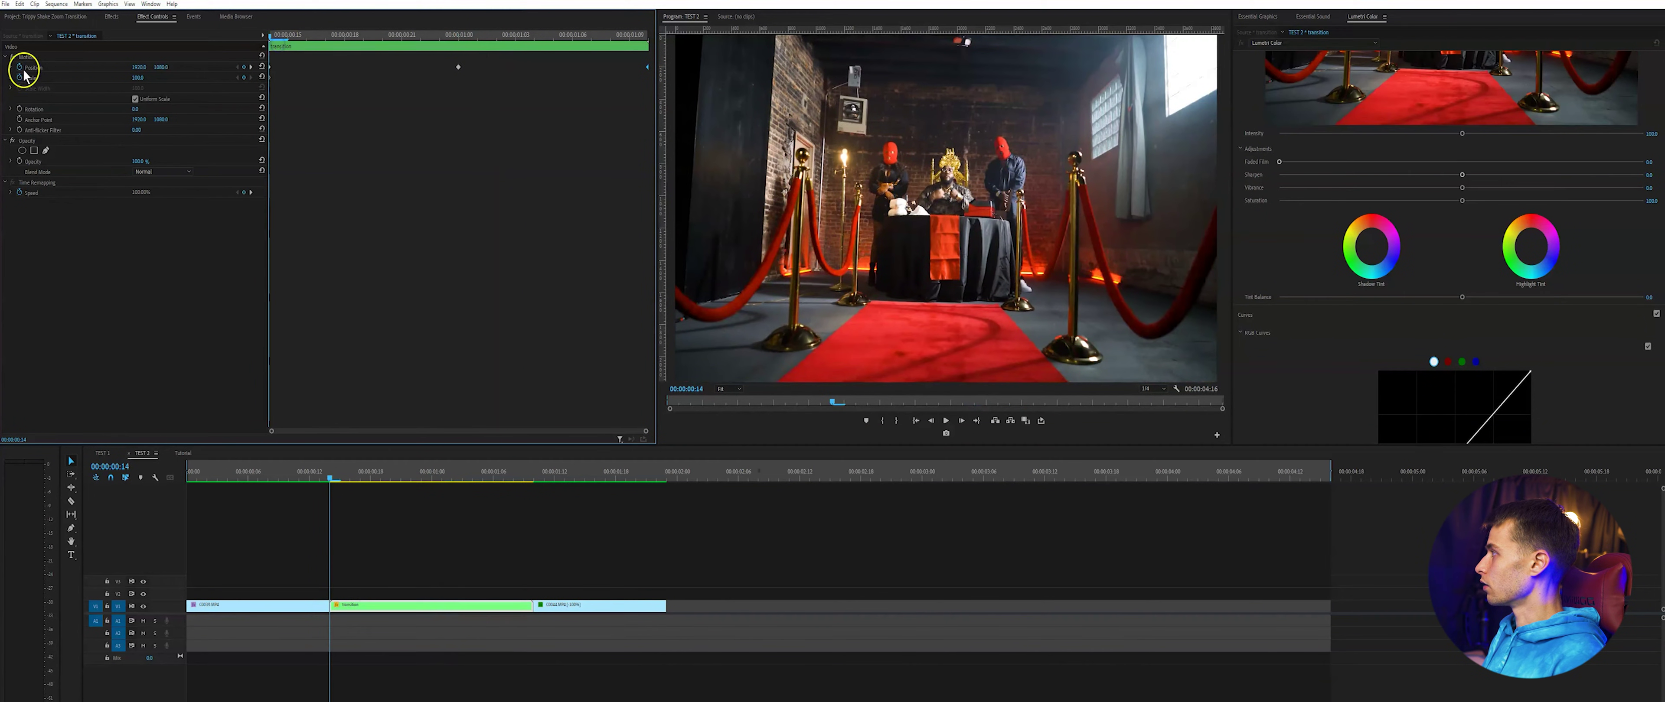
Add a Scale keyframe of 175 at the first frame of the second shot, aligned with the middle Position keyframe
{"action": "left_click", "coordinate": [37, 78]}
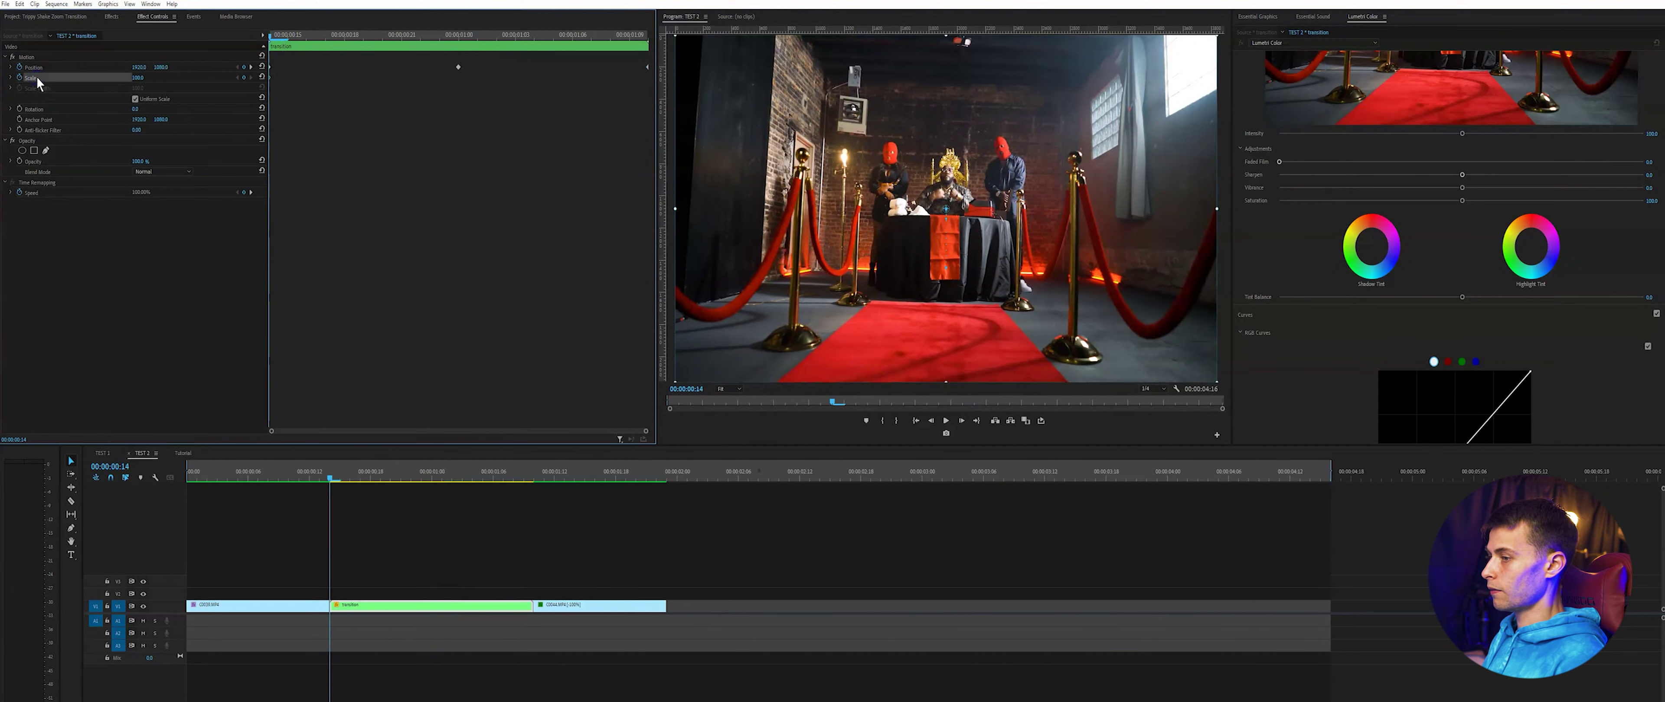
{"action": "left_click", "coordinate": [330, 54]}
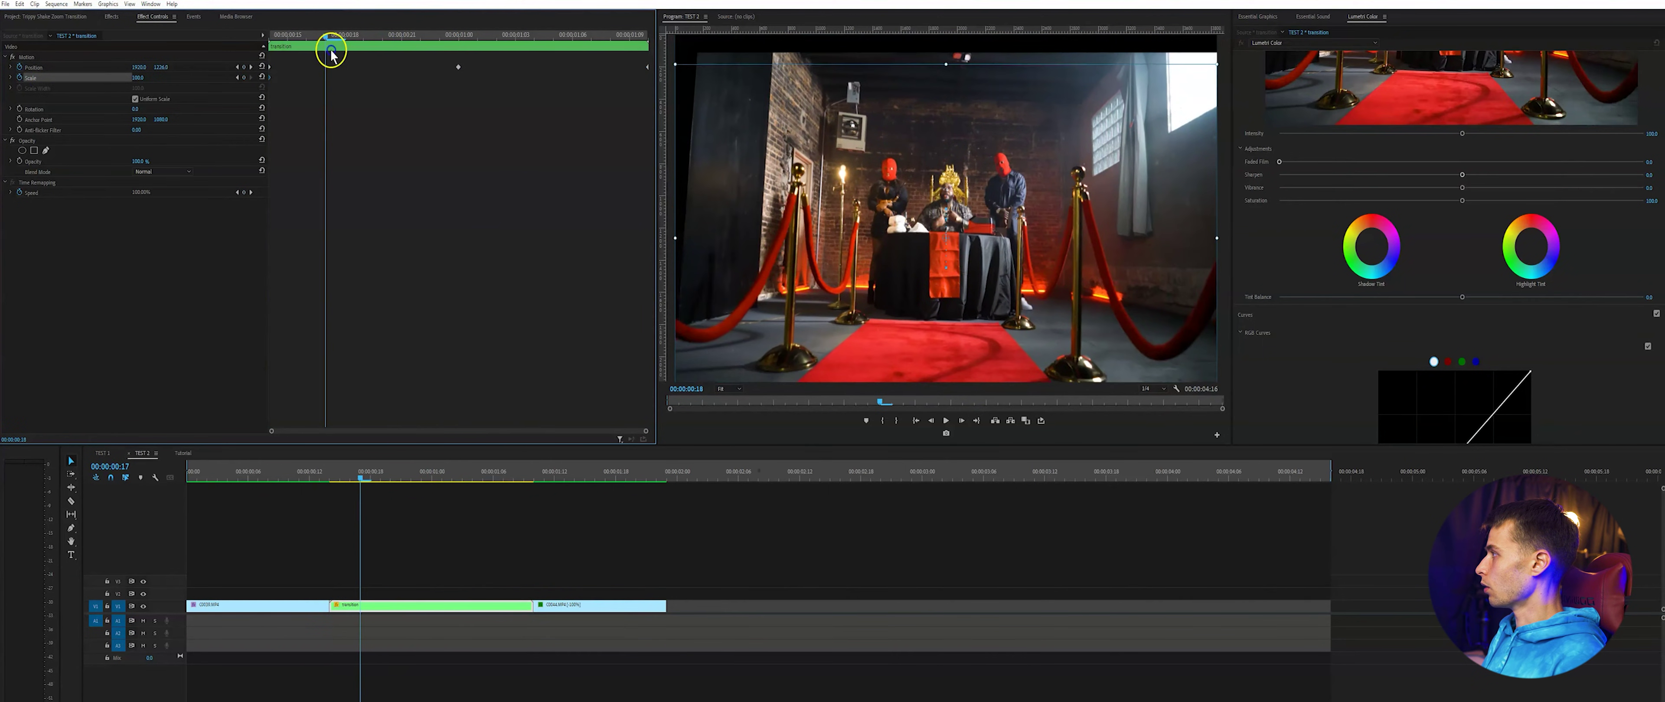
{"action": "left_click_drag", "start_coordinate": [331, 54], "coordinate": [458, 52]}
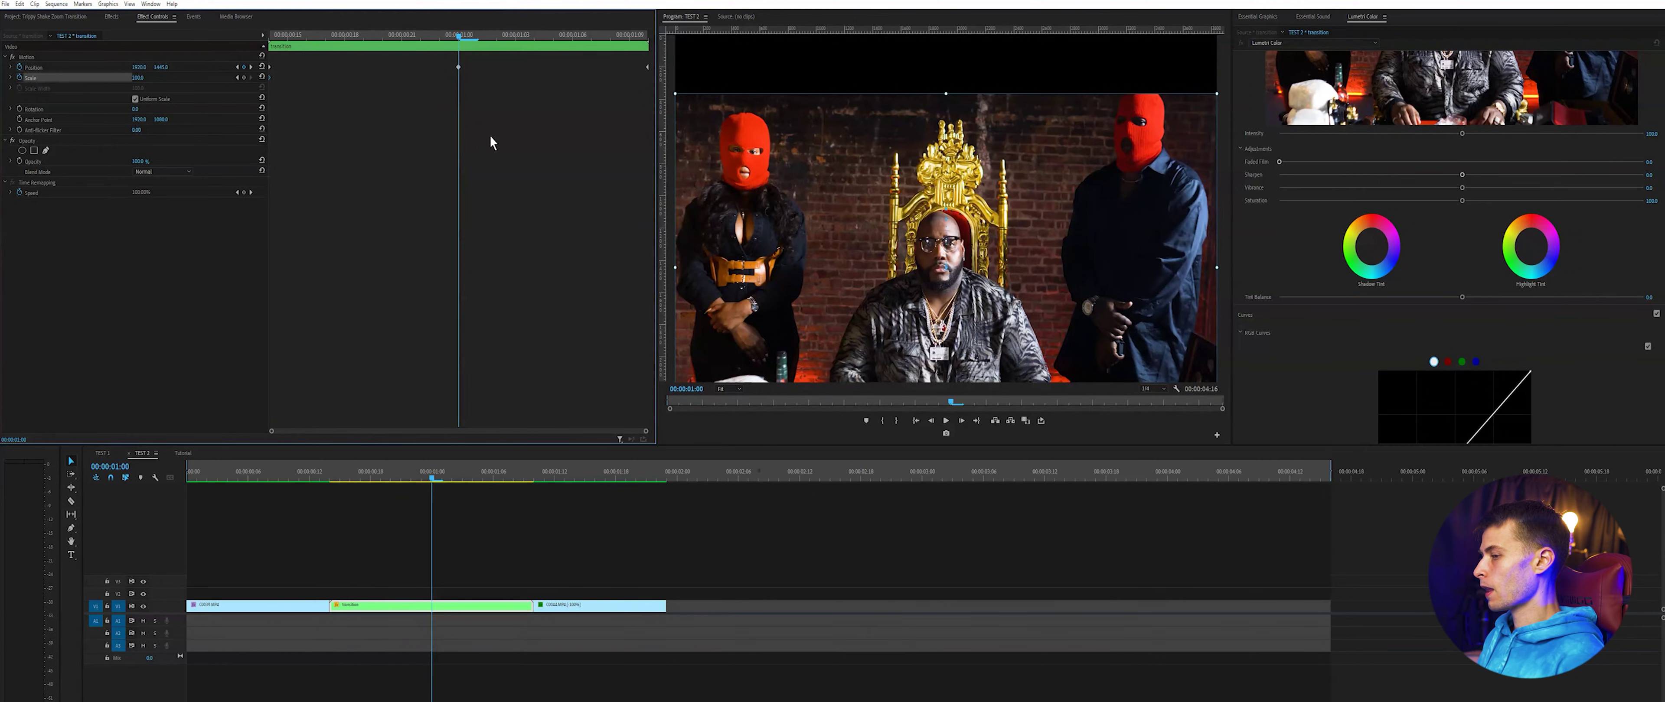
{"action": "left_click", "coordinate": [139, 78]}
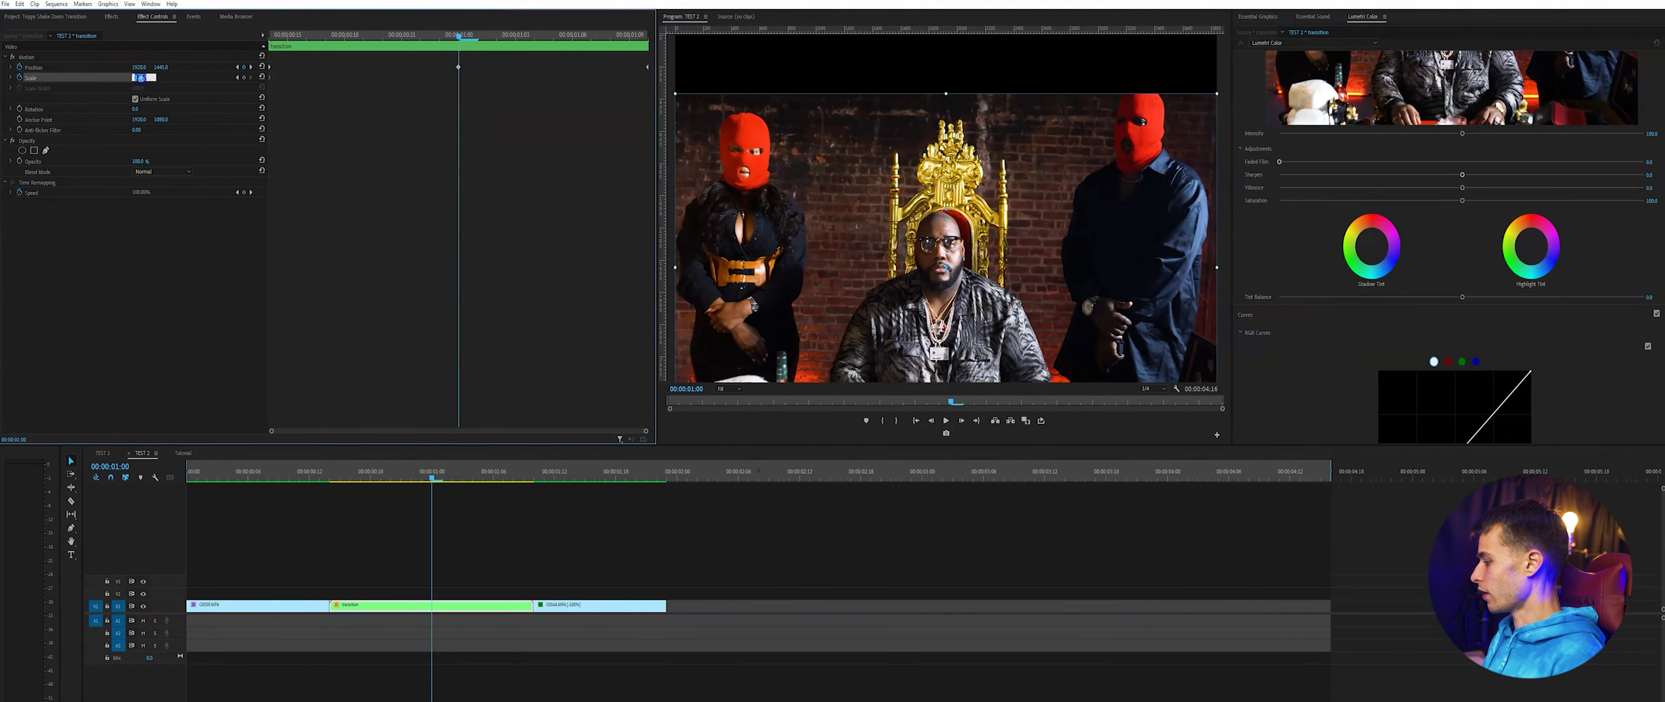
{"action": "type", "text": "175"}
{"action": "key", "text": "Return"}
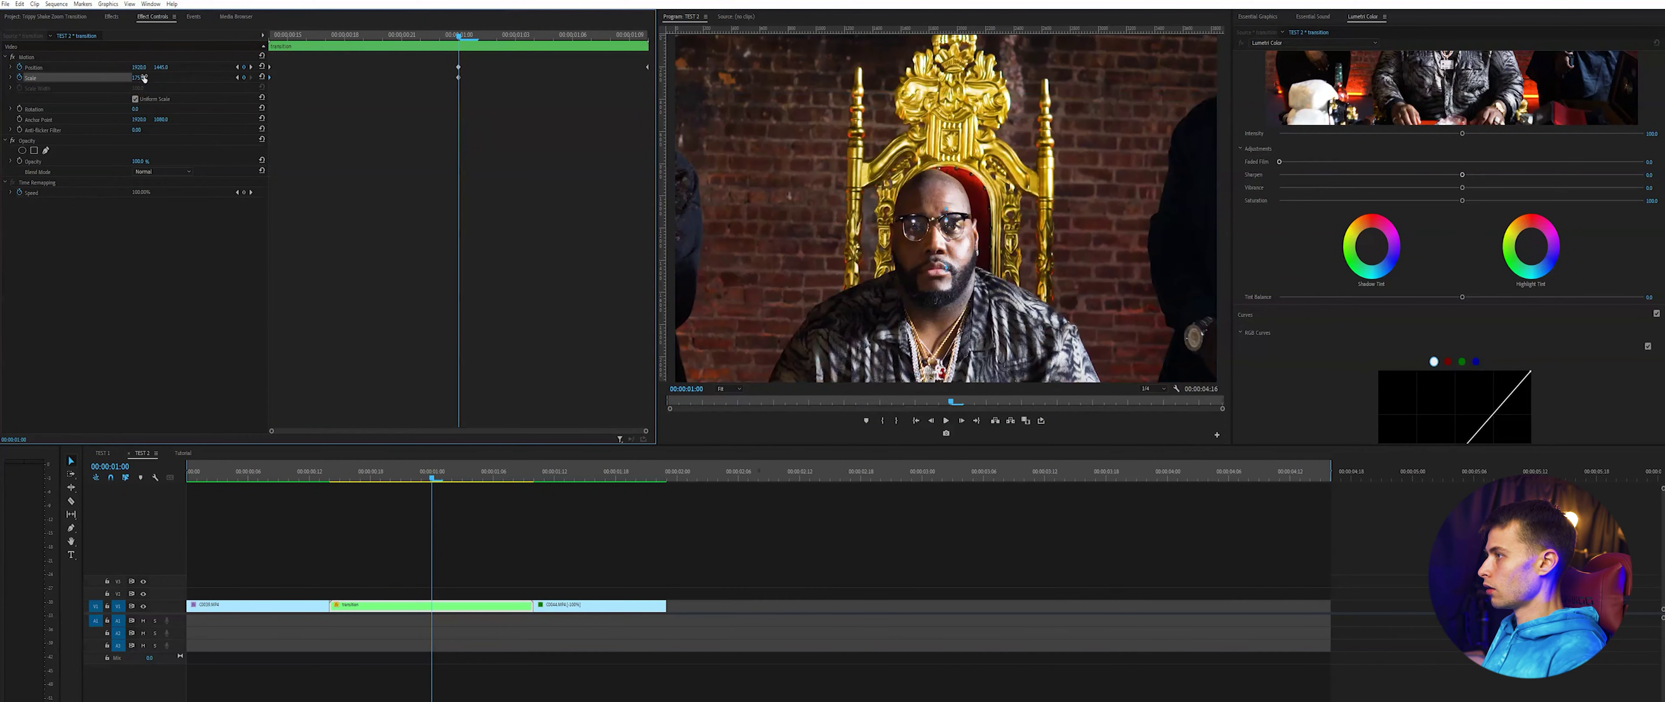
Add a Scale keyframe reset to its default, place it at the nested clip's end, and scrub back towards the start
{"action": "left_click", "coordinate": [478, 37]}
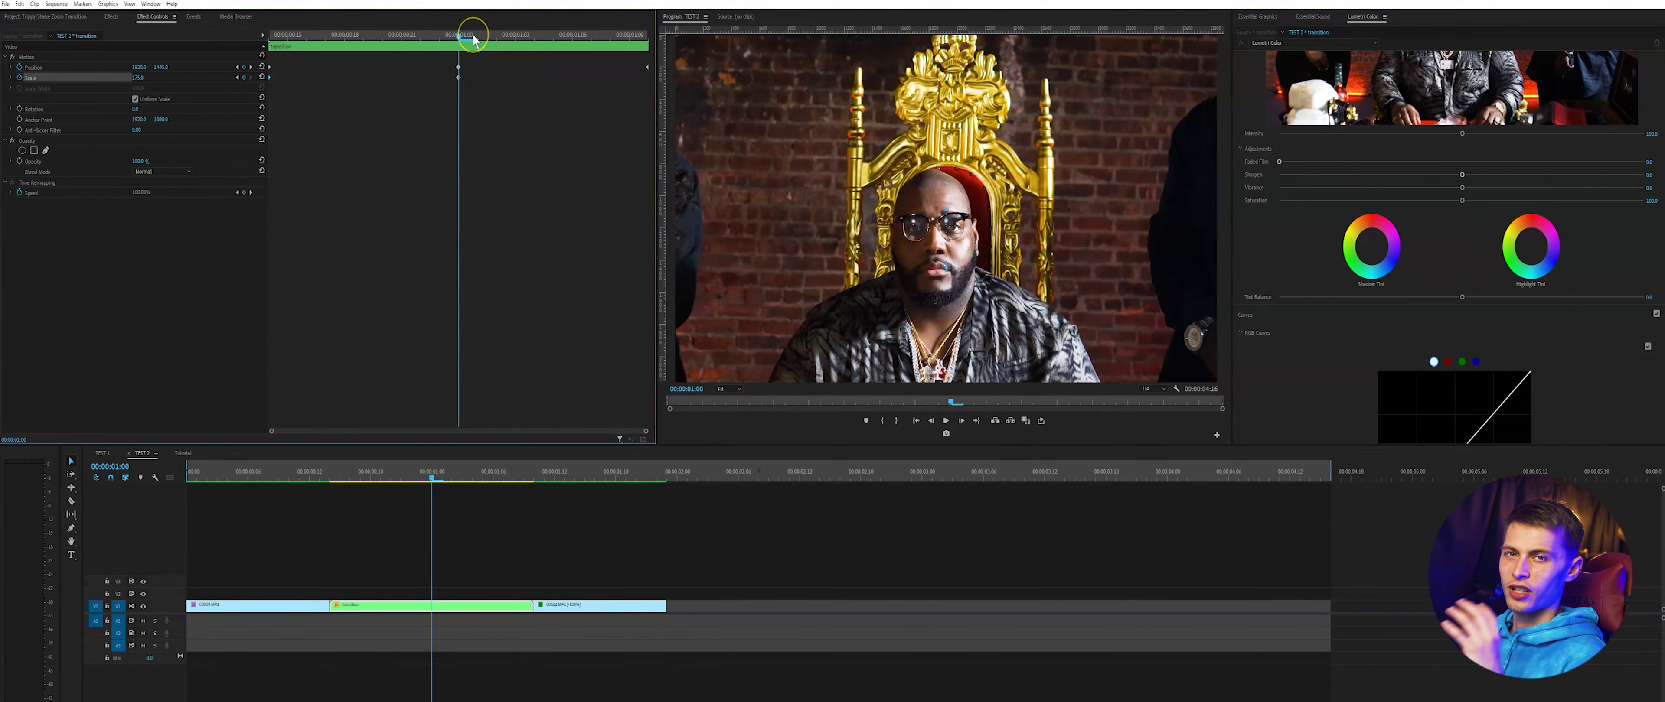
{"action": "left_click_drag", "start_coordinate": [475, 39], "coordinate": [610, 36]}
{"action": "left_click", "coordinate": [267, 84]}
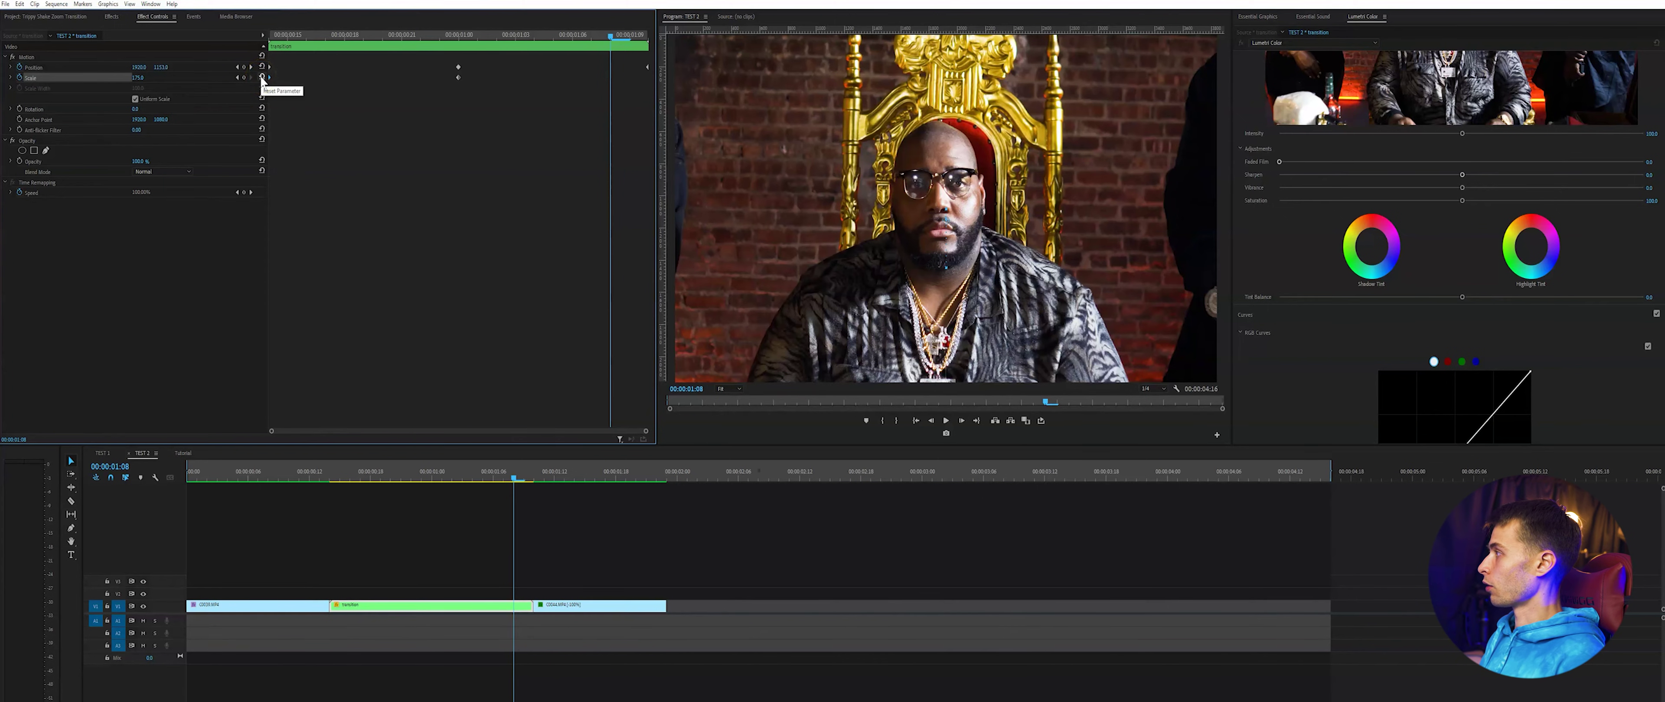
{"action": "key", "text": "ctrl+v"}
{"action": "left_click_drag", "start_coordinate": [609, 78], "coordinate": [652, 83]}
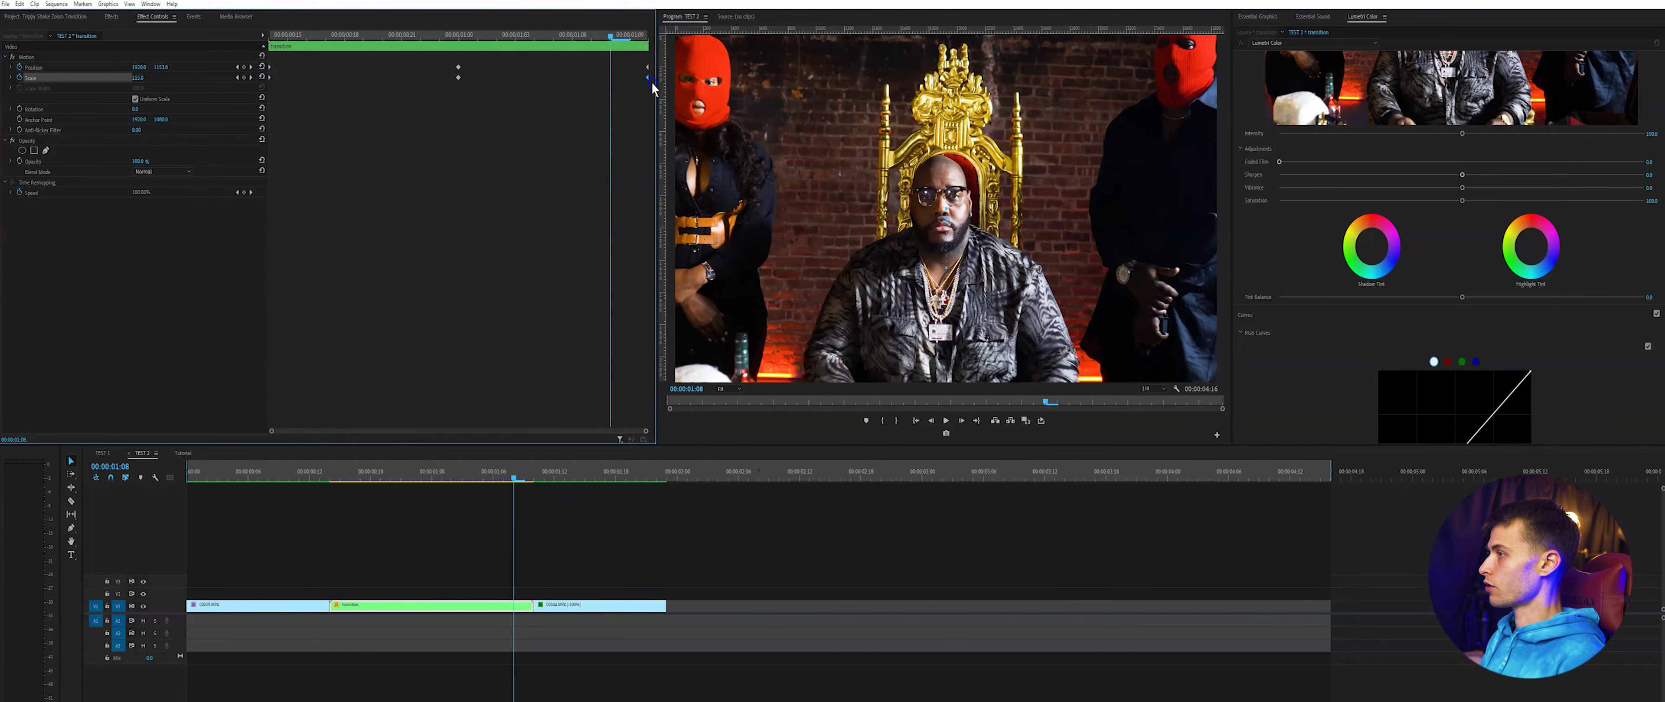
{"action": "left_click_drag", "start_coordinate": [498, 35], "coordinate": [307, 71]}
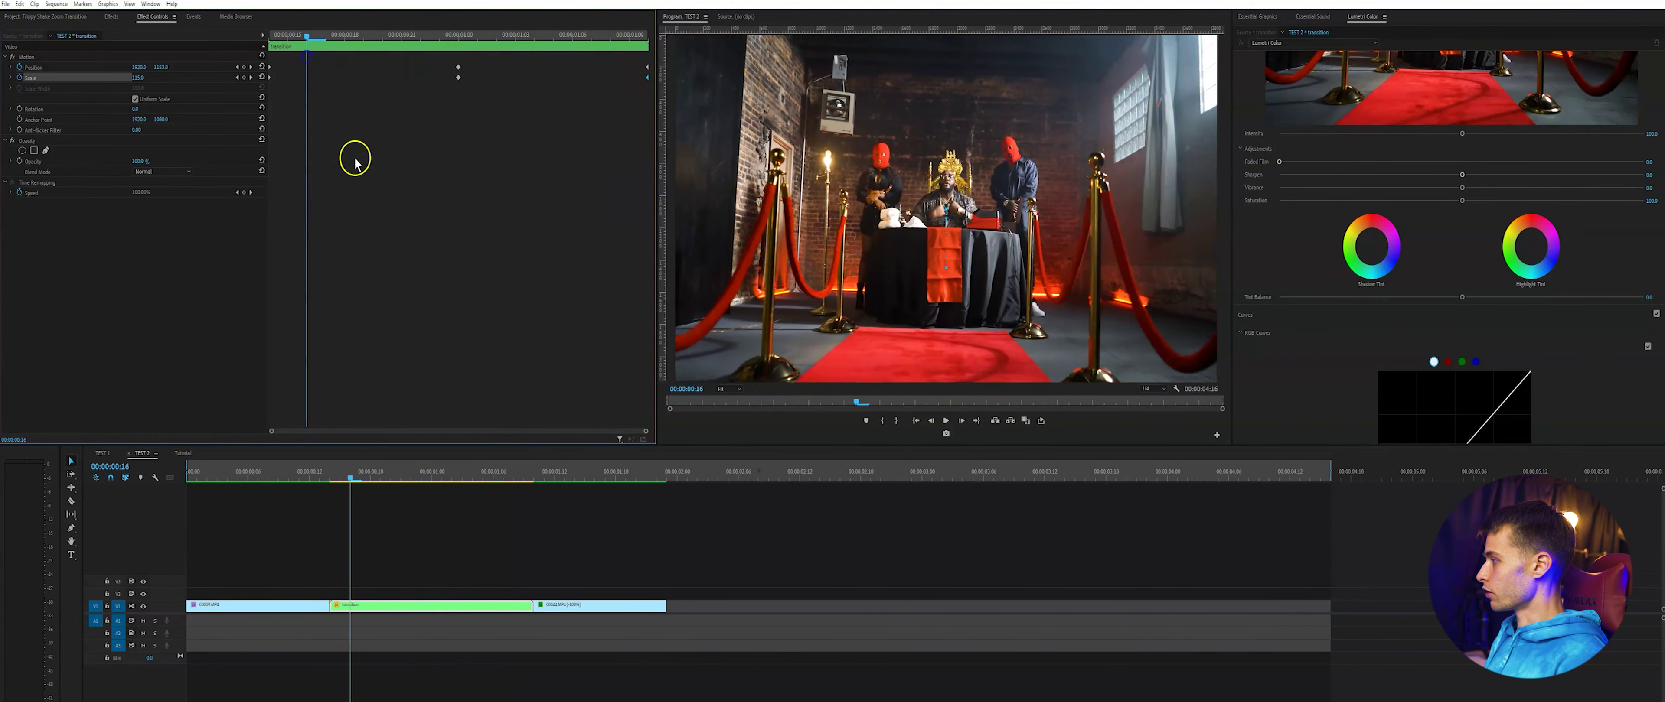
Play back the zoom transition across the nested clip to review its movement
{"action": "left_click", "coordinate": [321, 480]}
{"action": "key", "text": "space"}
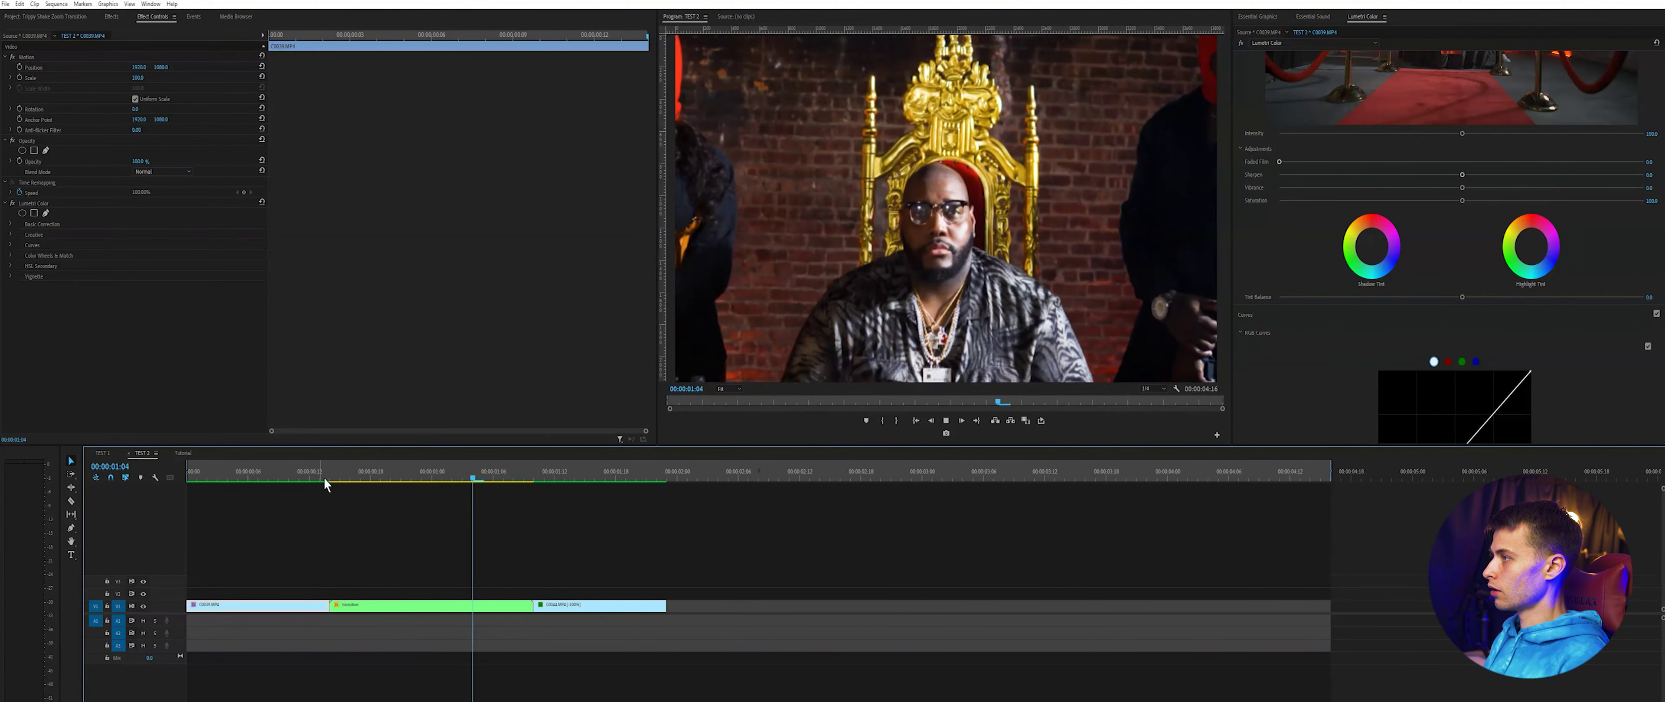
{"action": "left_click", "coordinate": [347, 470]}
{"action": "key", "text": "Left"}
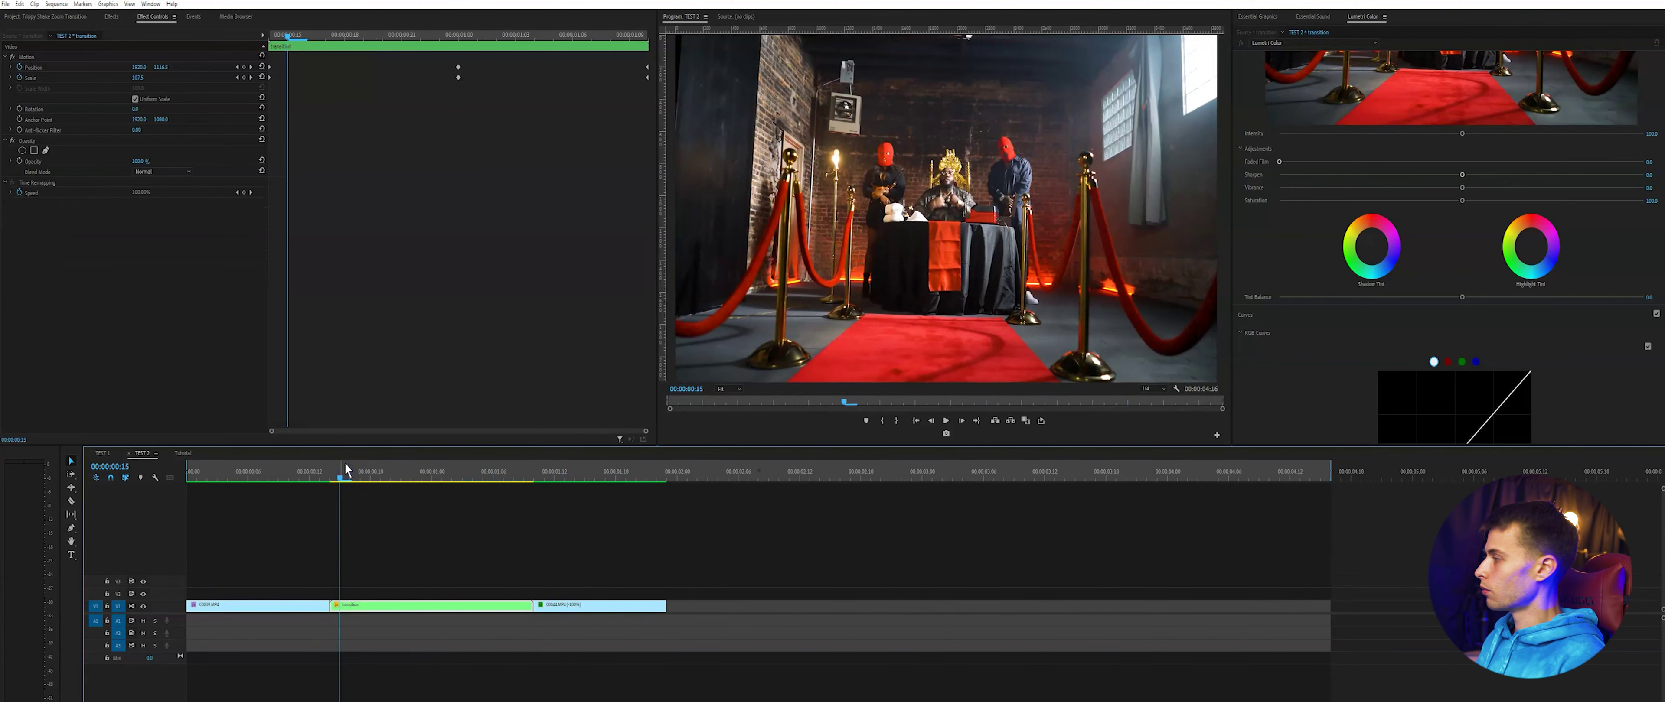
Find the Transform effect, apply it to the nested clip and show the clip's effect settings from its first frame
{"action": "left_click", "coordinate": [331, 480]}
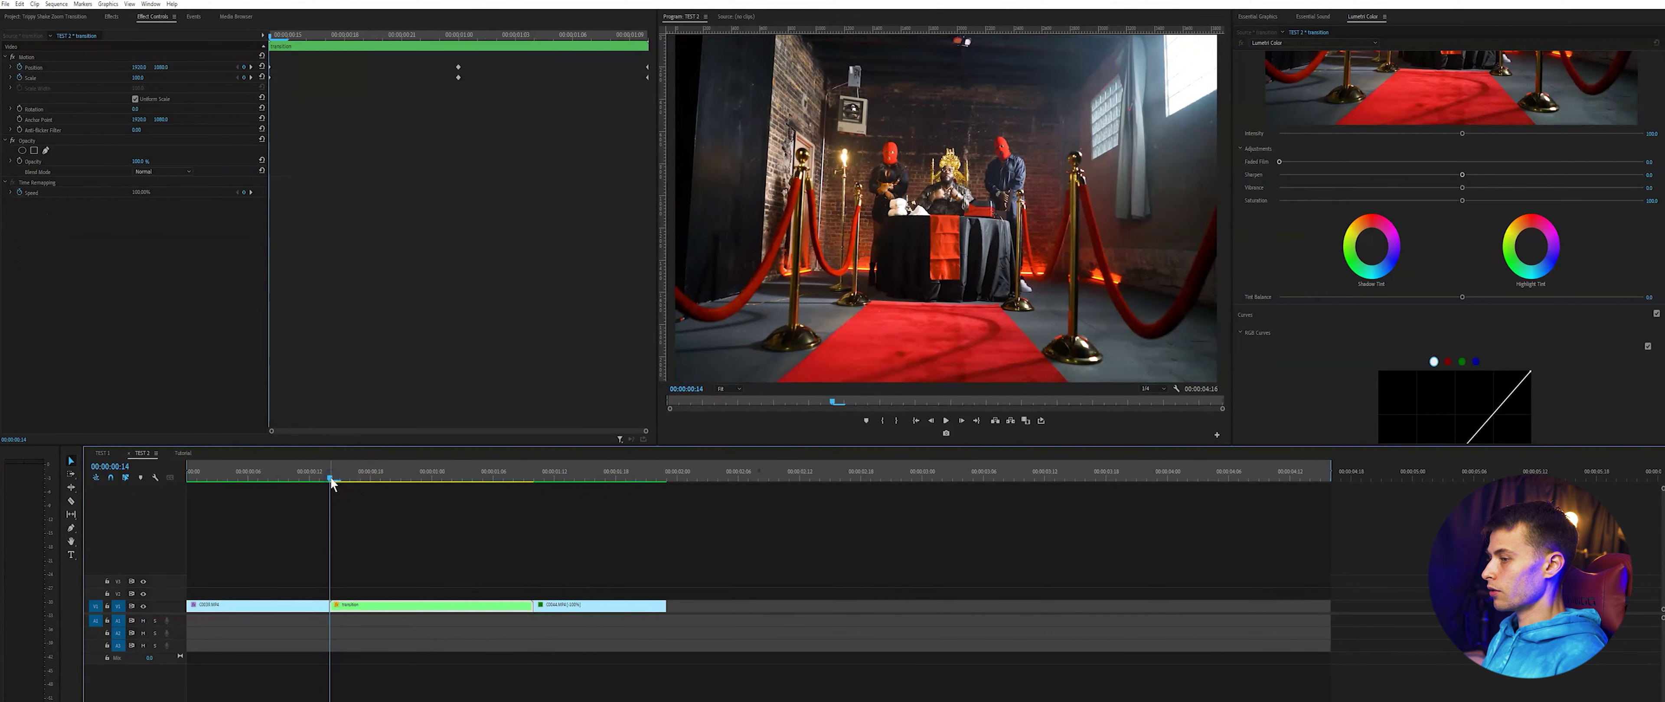
{"action": "left_click", "coordinate": [112, 16]}
{"action": "left_click", "coordinate": [52, 30]}
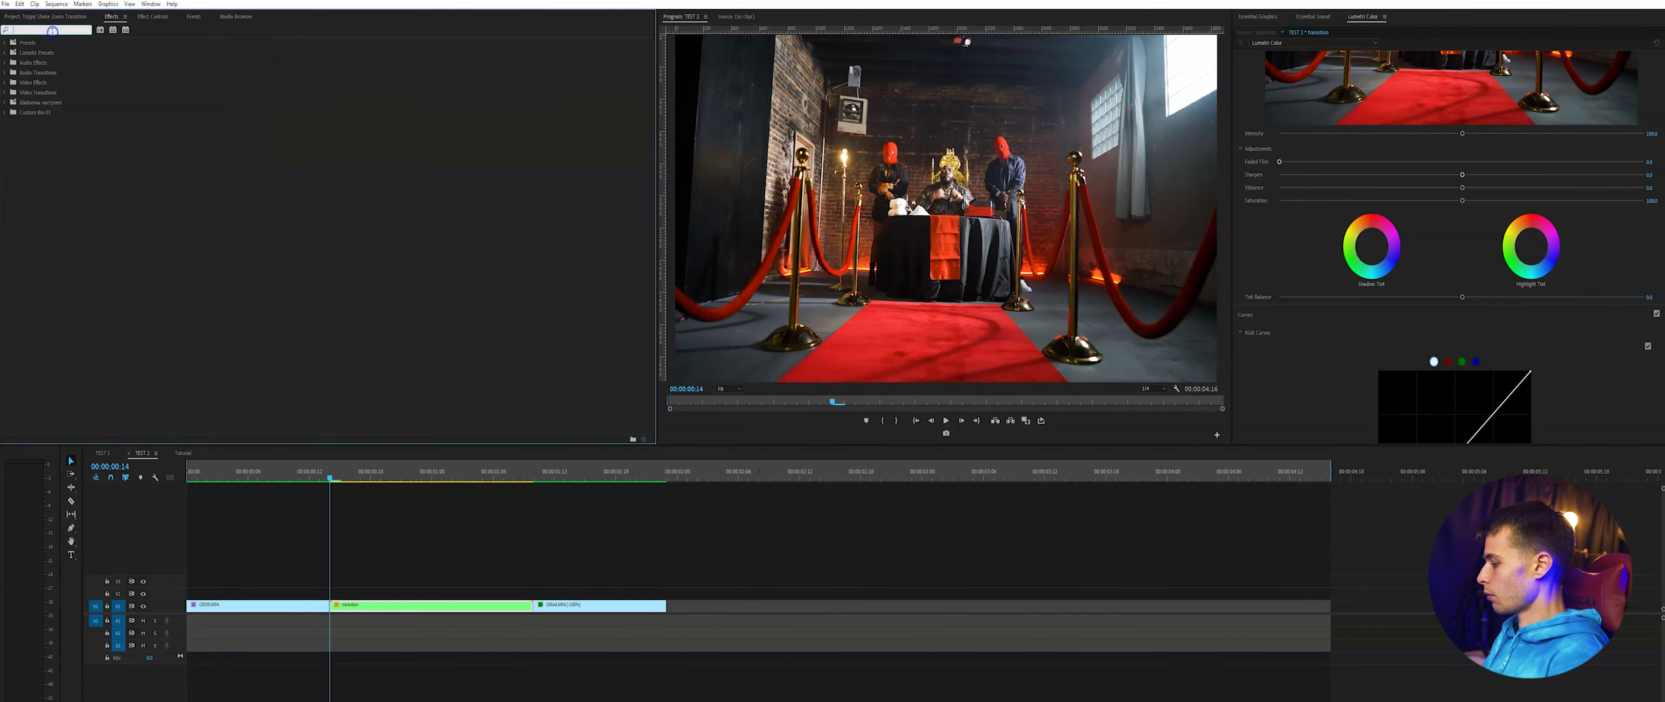
{"action": "type", "text": "transform"}
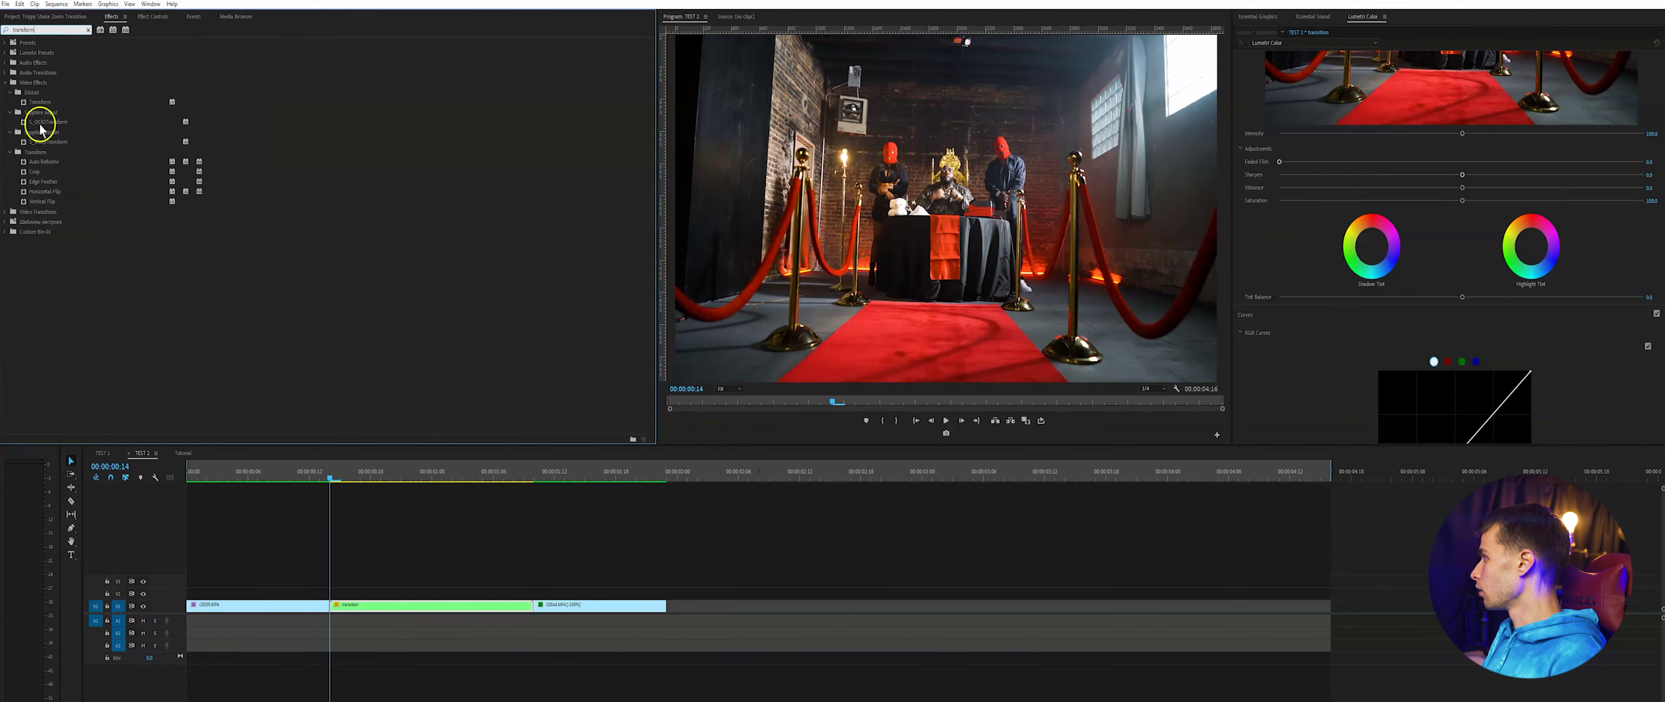
{"action": "left_click_drag", "start_coordinate": [39, 101], "coordinate": [359, 607]}
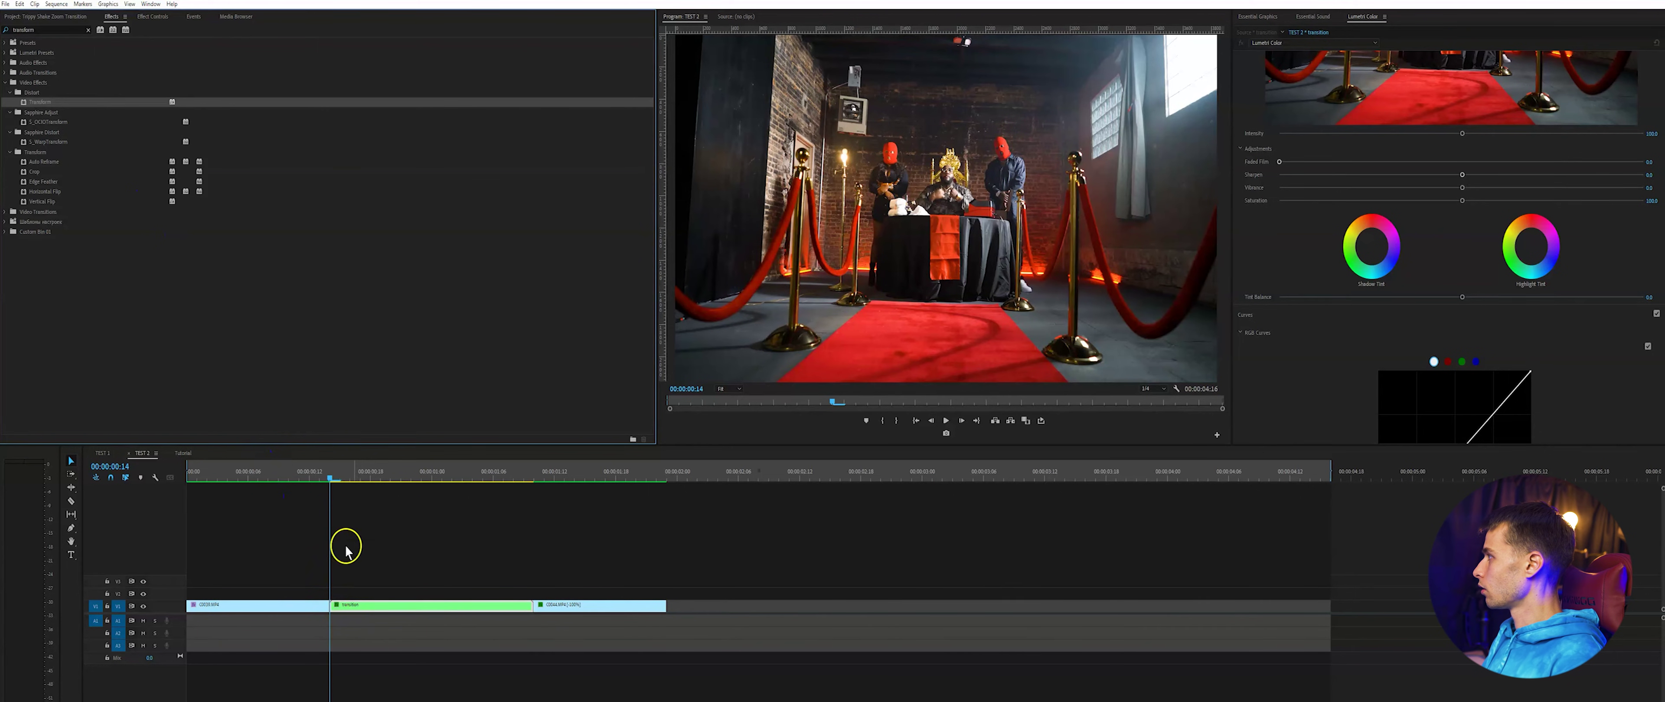
{"action": "left_click", "coordinate": [171, 19]}
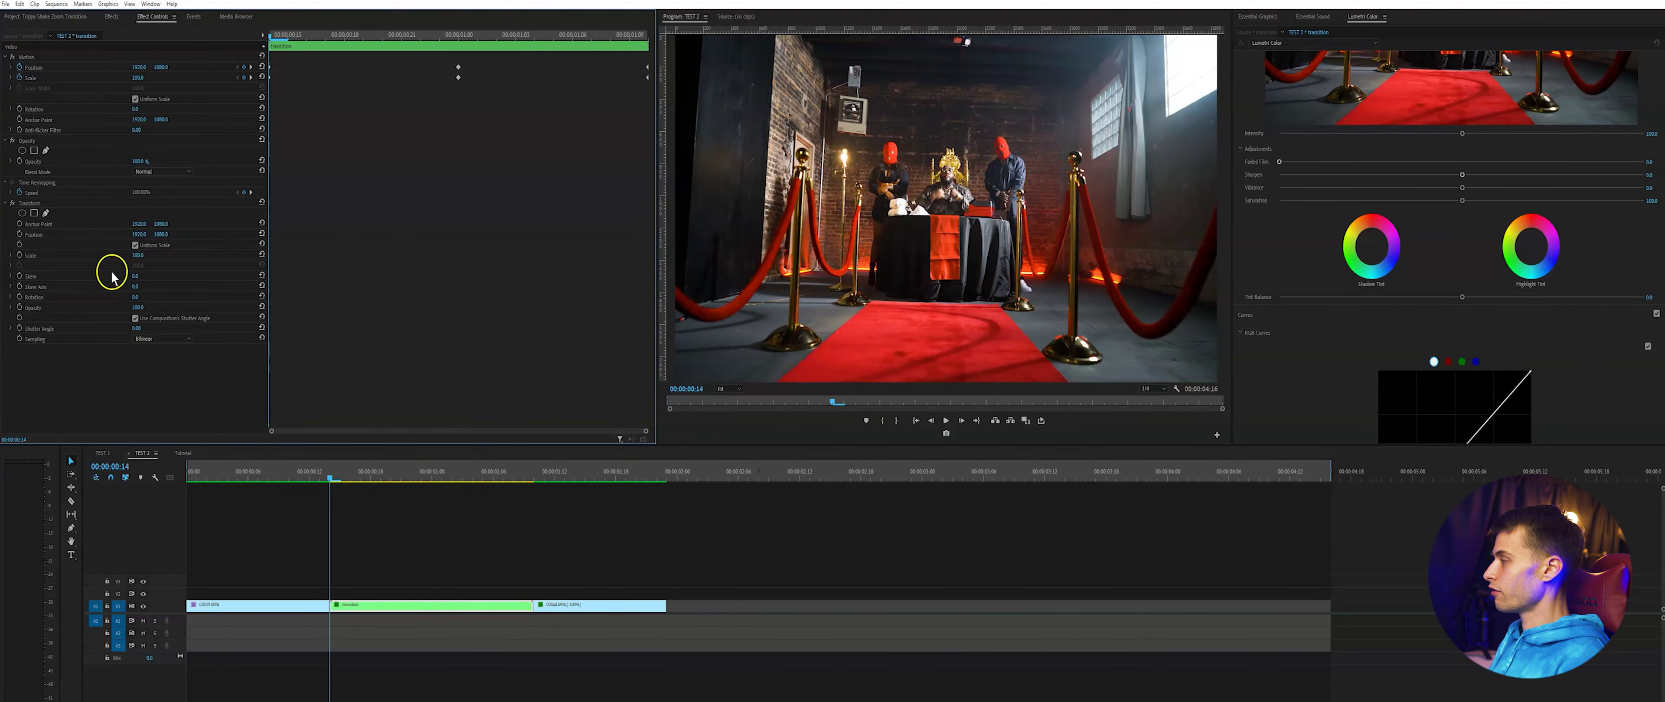
Keyframe the Transform effect's Position at the nested clip's start and at the second shot's first frame, with the vertical value there at 1270
{"action": "left_click", "coordinate": [20, 234]}
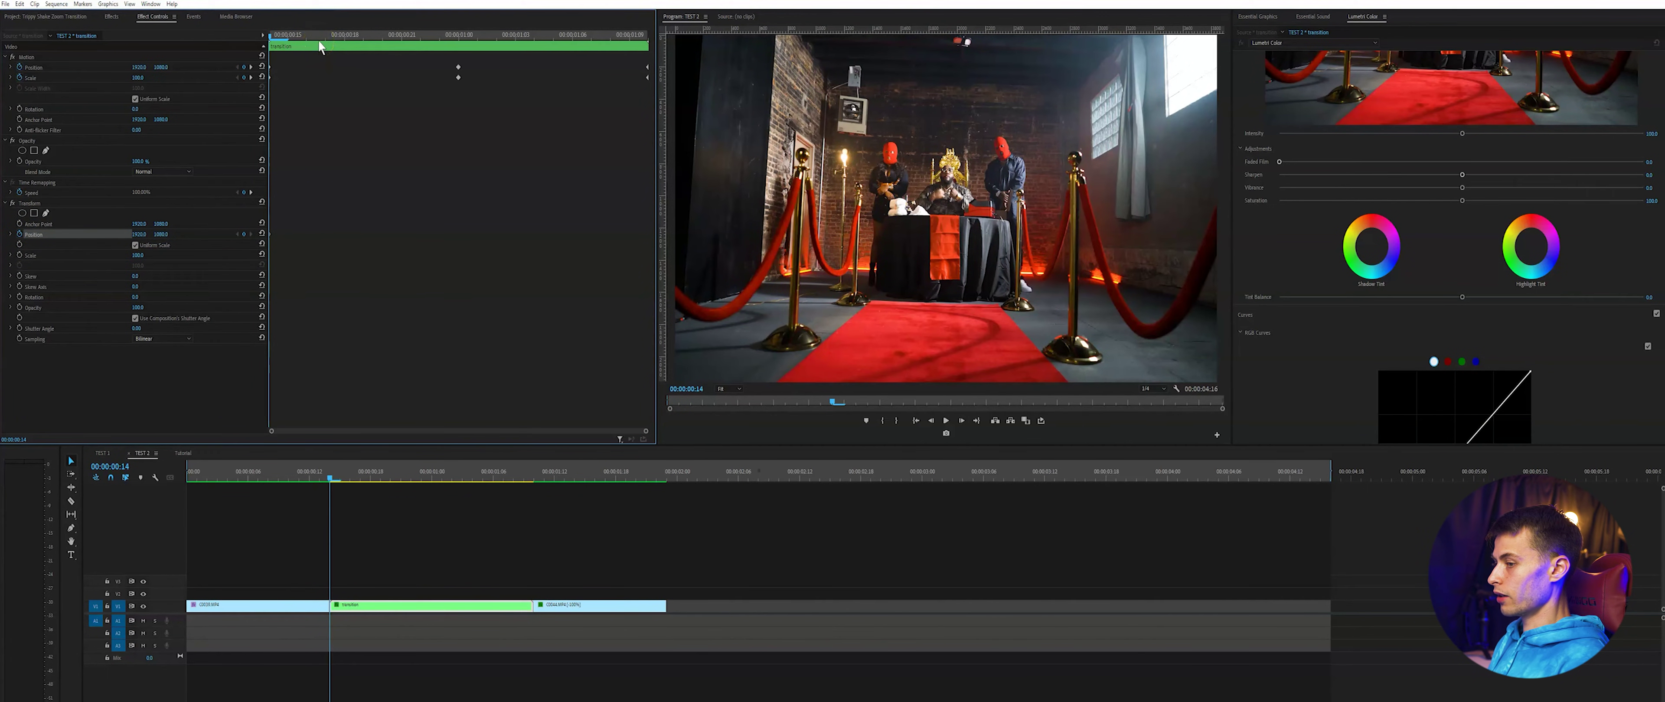
{"action": "left_click_drag", "start_coordinate": [438, 36], "coordinate": [458, 37]}
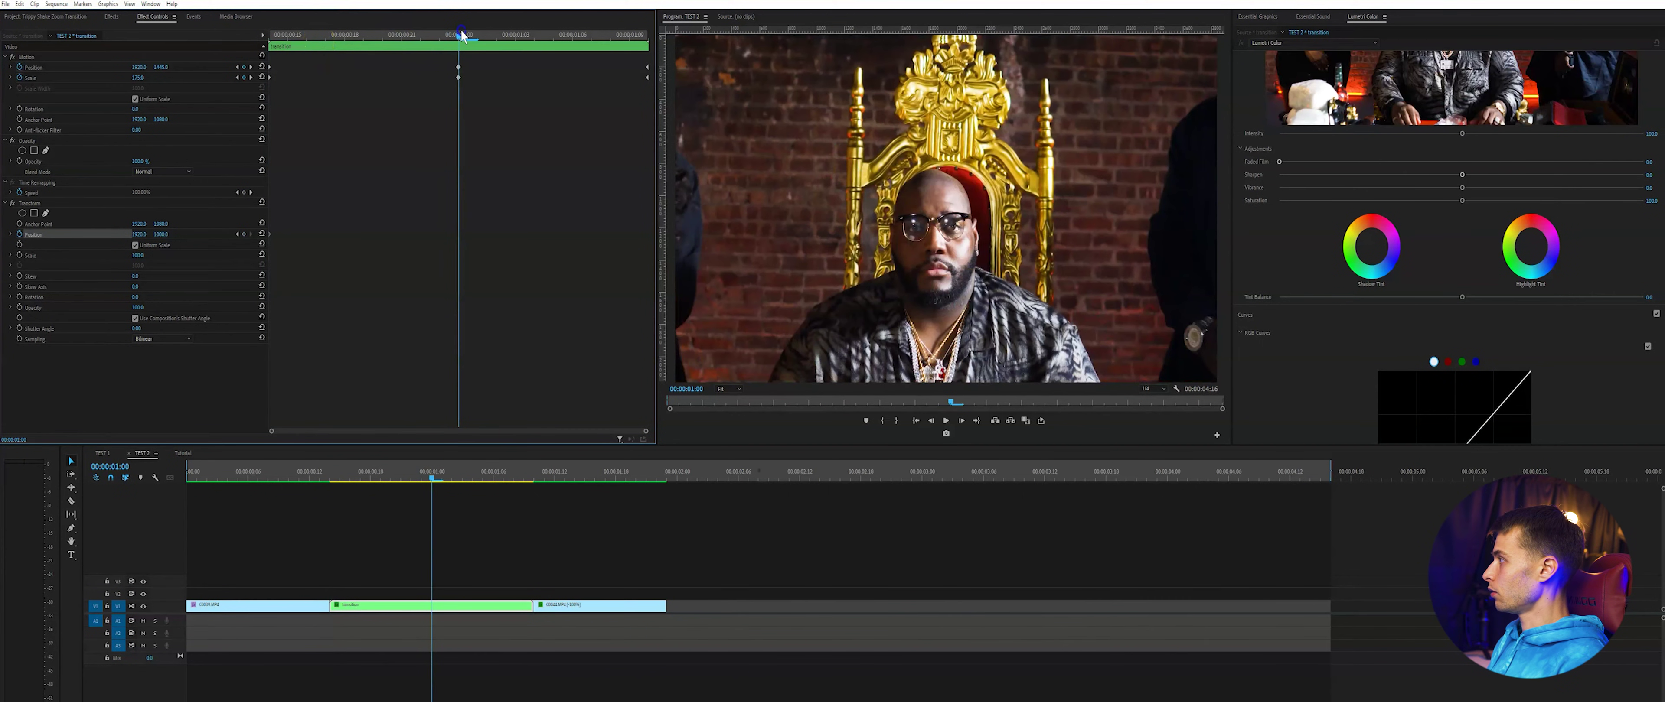
{"action": "left_click", "coordinate": [163, 233]}
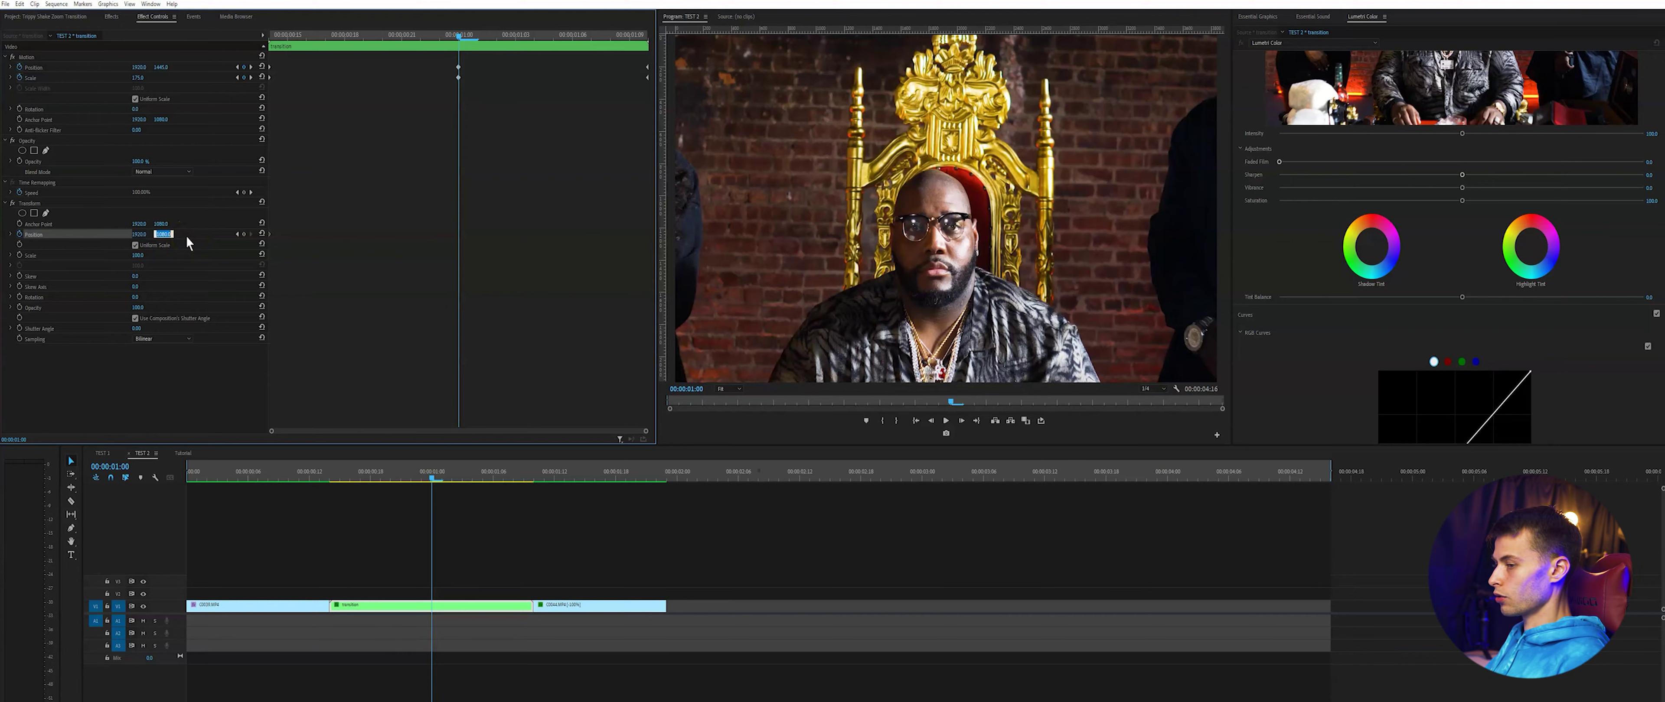
{"action": "type", "text": "1270"}
{"action": "key", "text": "Return"}
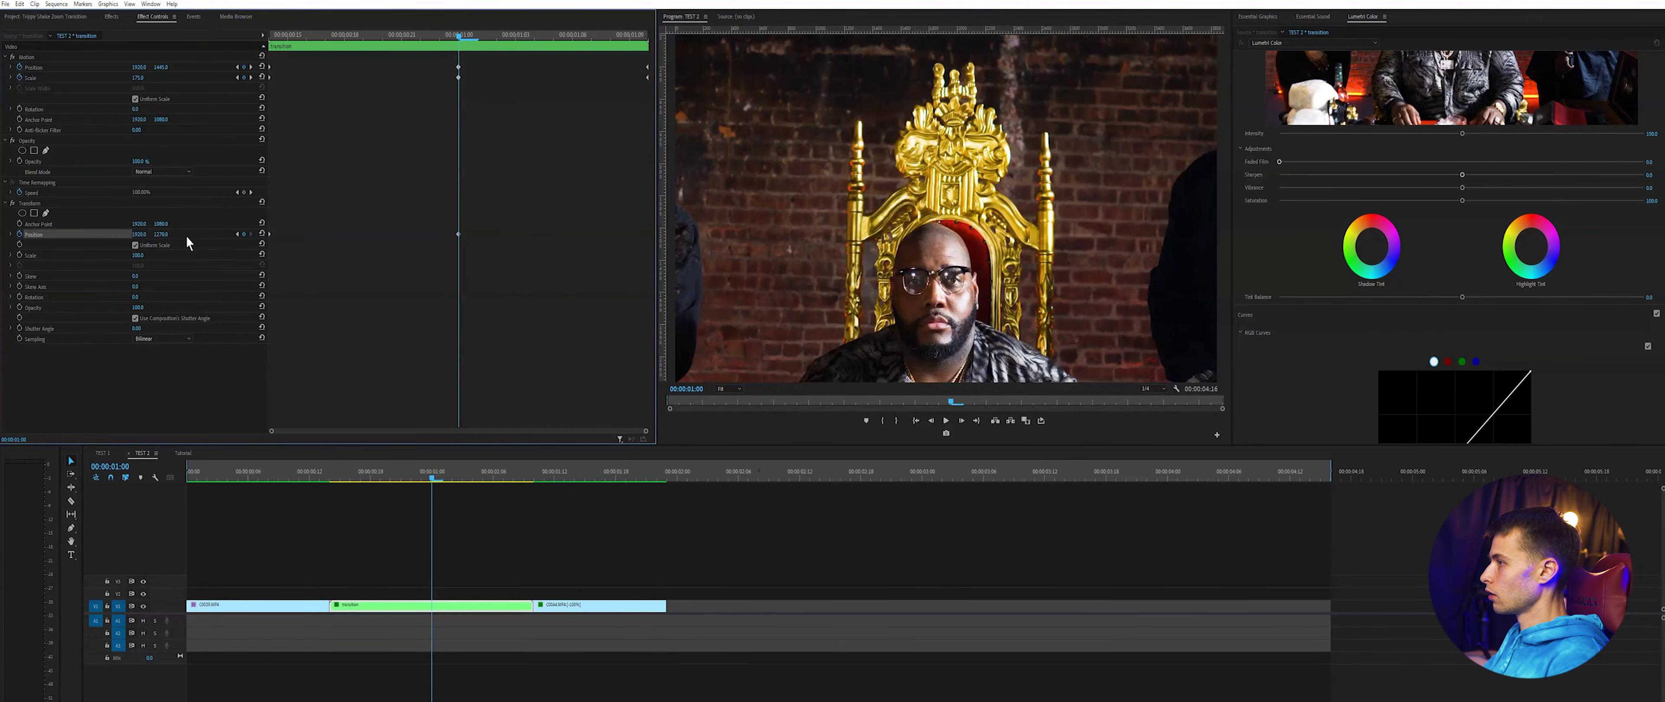
Add a Transform Position keyframe reset to its default values and place it at the nested clip's end
{"action": "left_click_drag", "start_coordinate": [497, 35], "coordinate": [610, 51]}
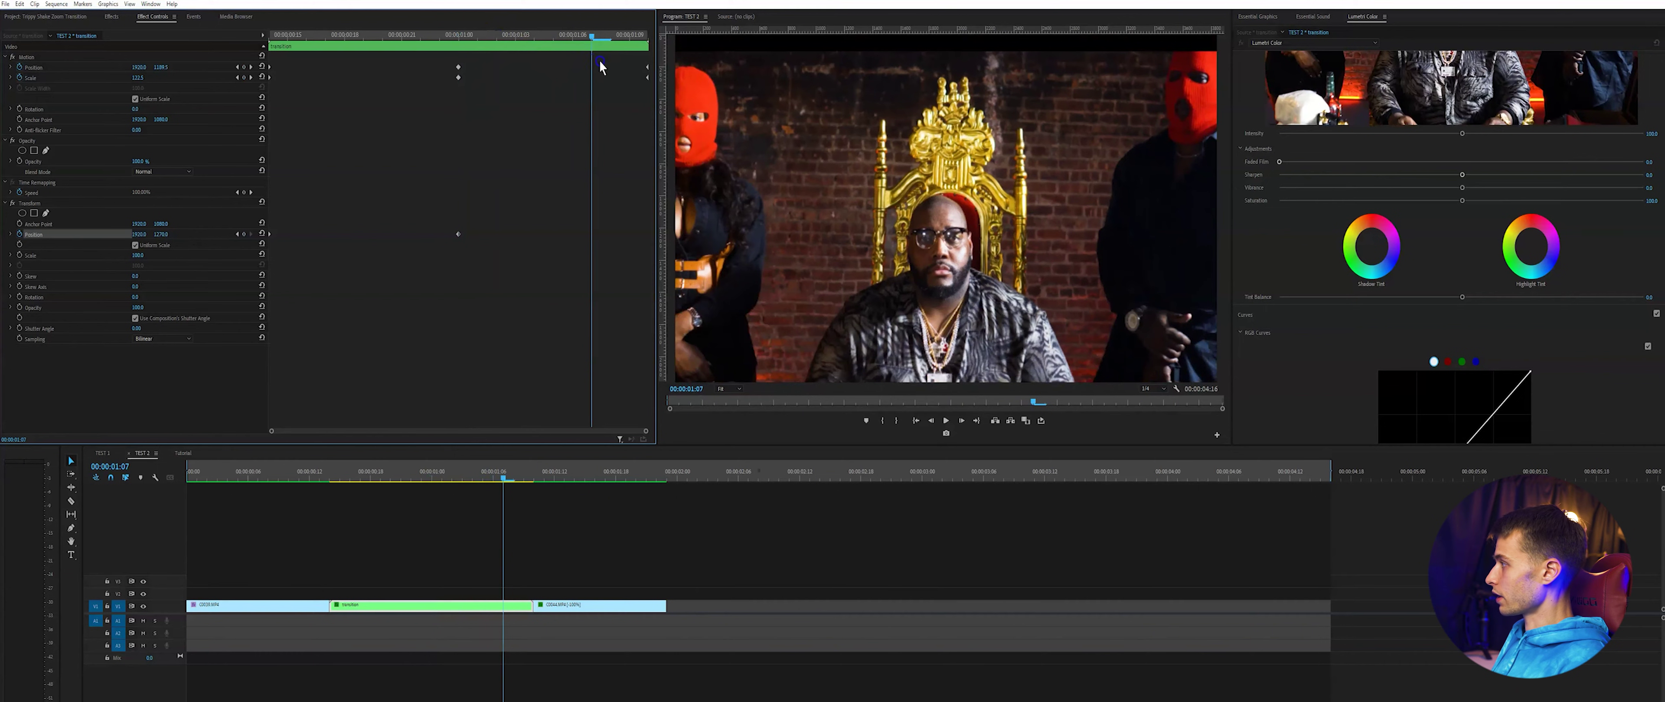
{"action": "left_click", "coordinate": [261, 234]}
{"action": "left_click_drag", "start_coordinate": [610, 234], "coordinate": [654, 241]}
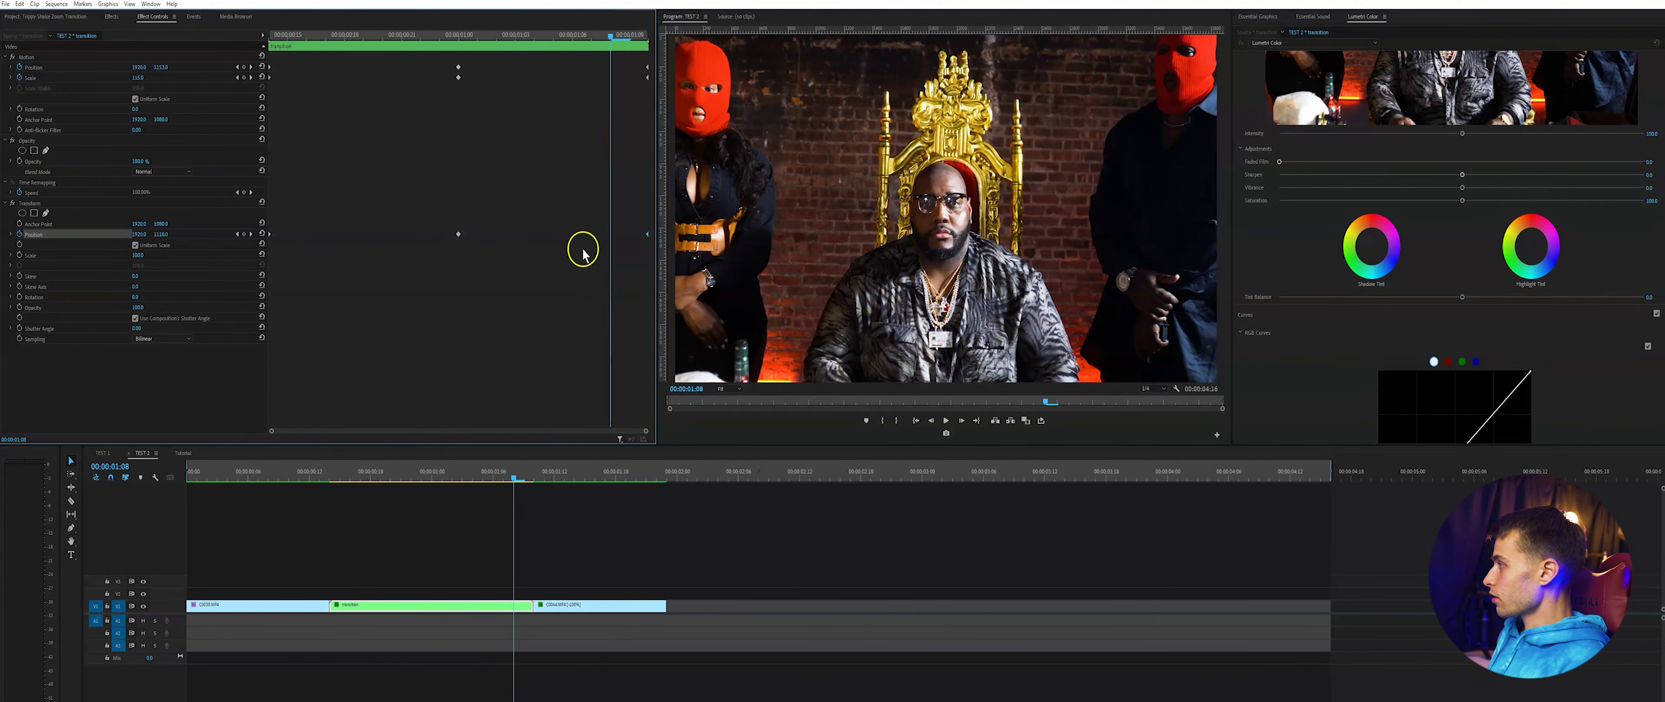
Keyframe the Transform effect's Scale at the nested clip's start and add an enlarged Scale keyframe at the second shot's first frame
{"action": "left_click", "coordinate": [20, 255]}
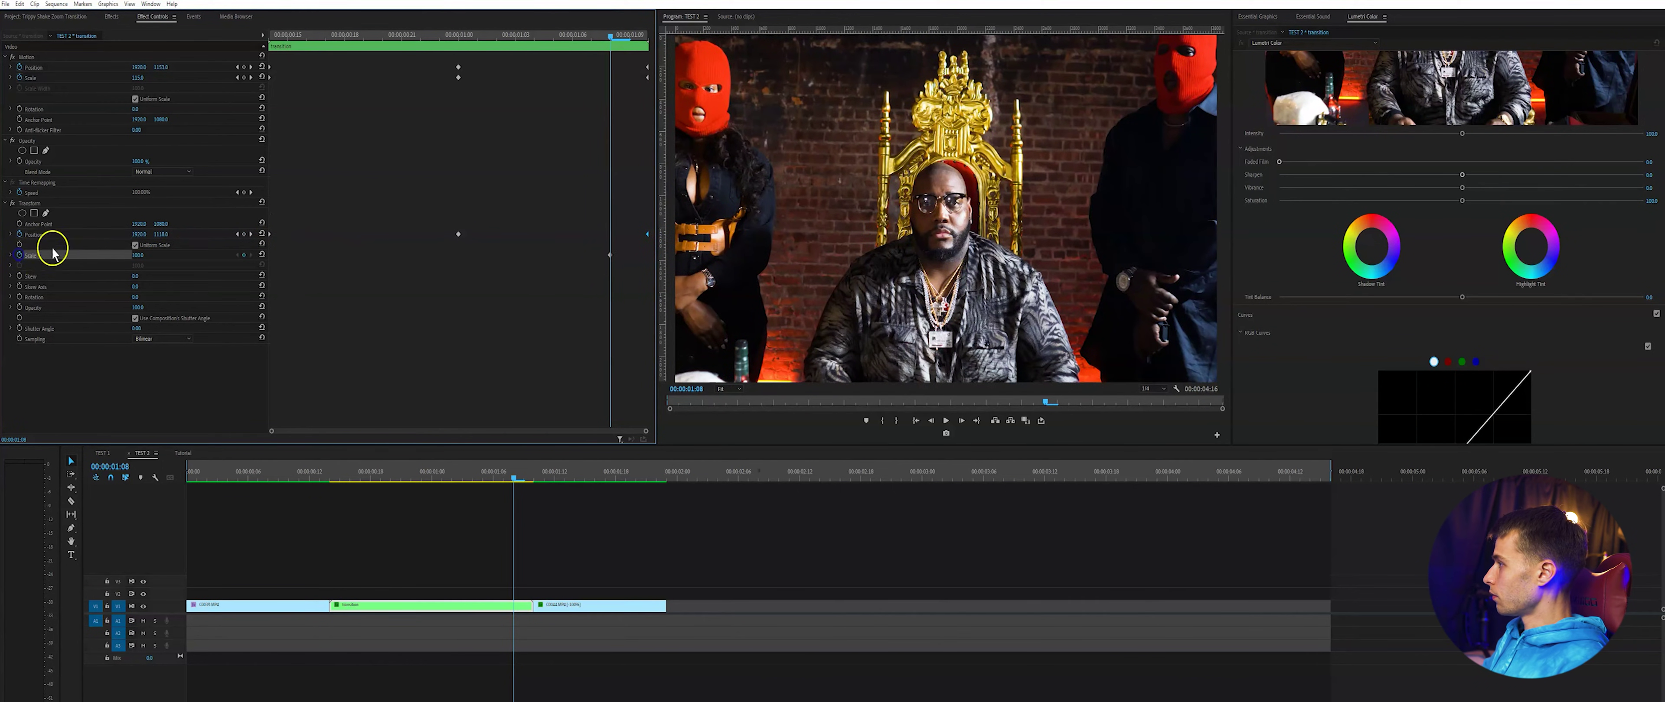
{"action": "left_click_drag", "start_coordinate": [606, 257], "coordinate": [274, 265]}
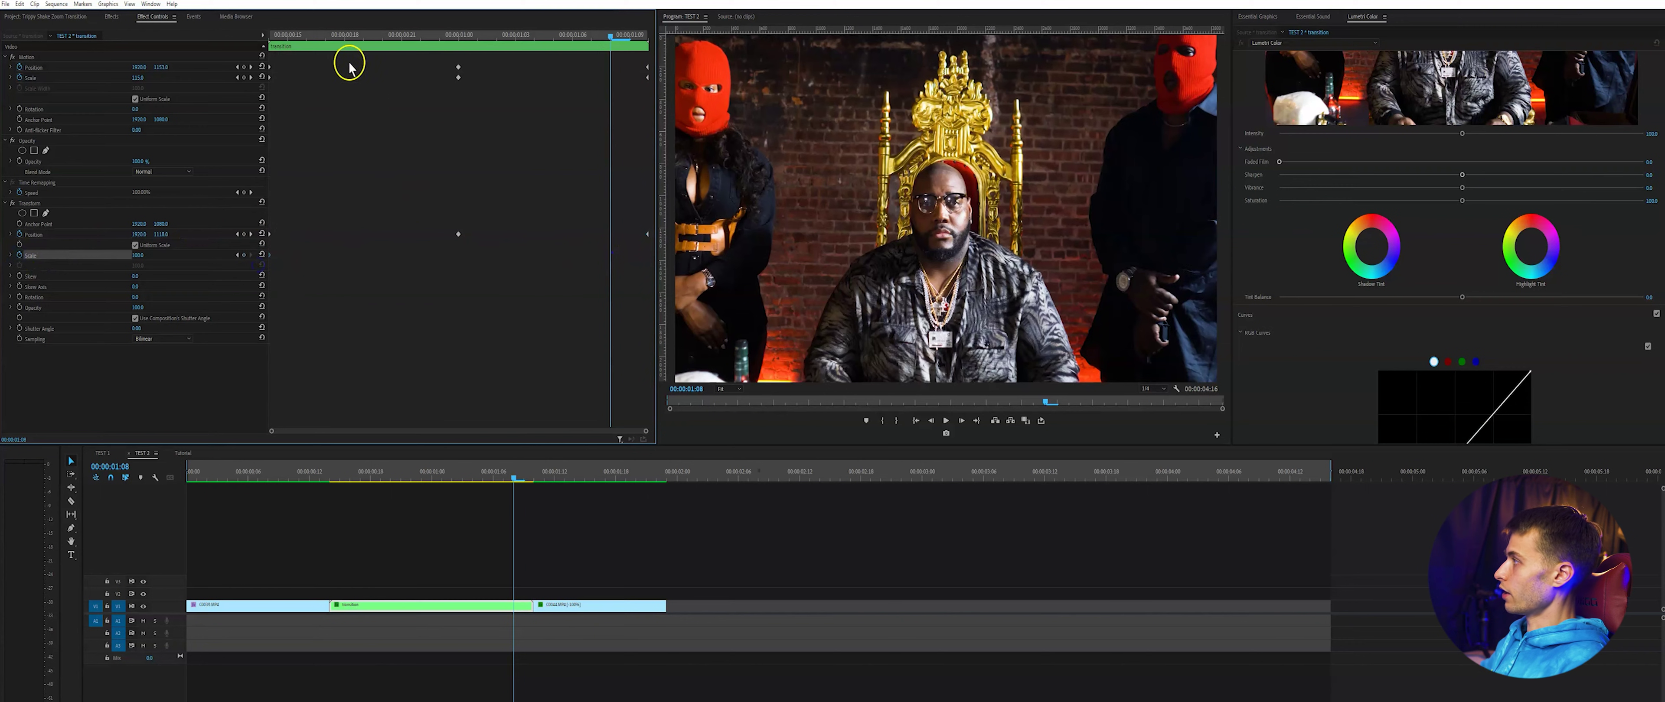
{"action": "left_click_drag", "start_coordinate": [323, 35], "coordinate": [270, 37]}
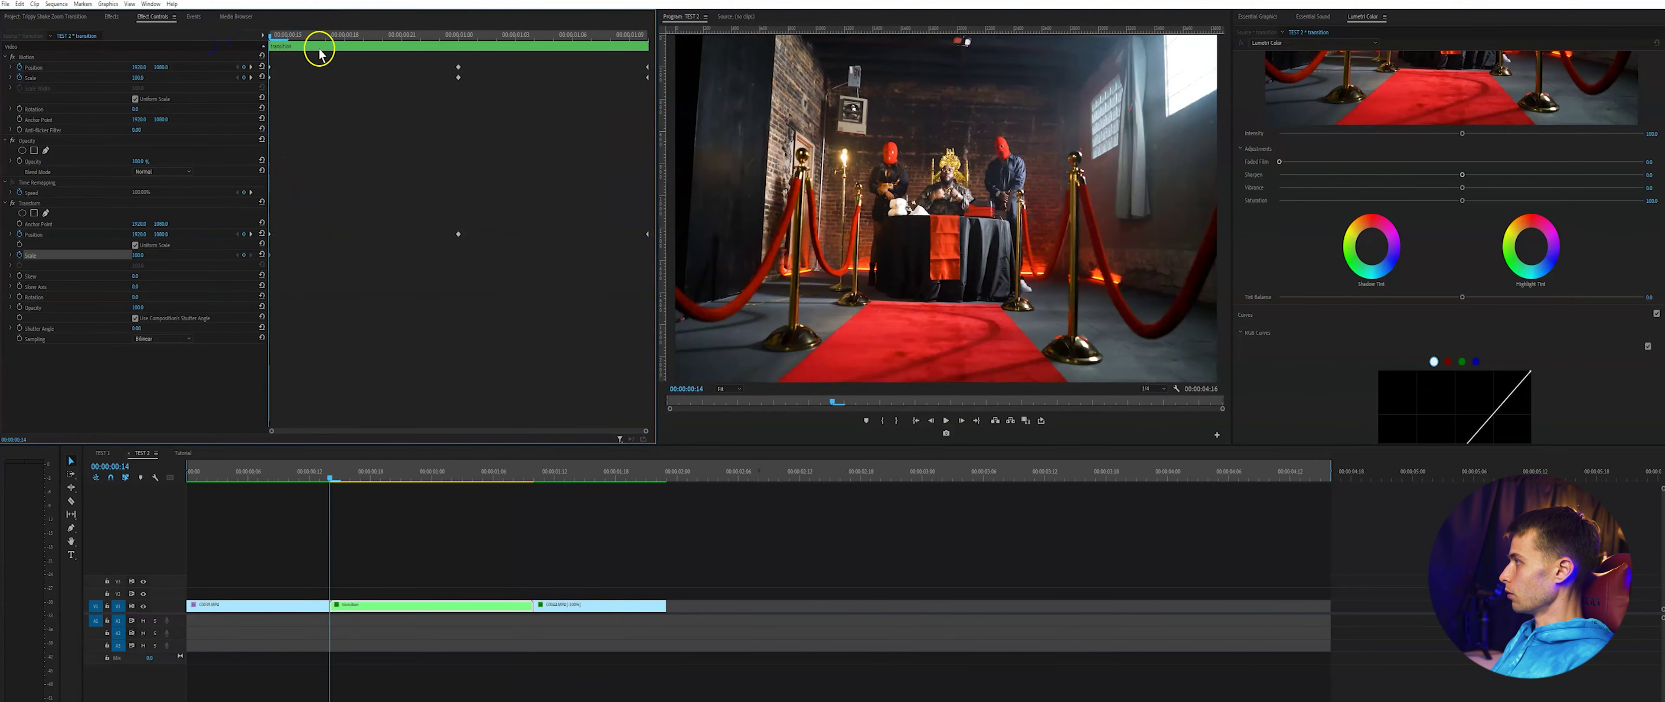
{"action": "left_click_drag", "start_coordinate": [317, 37], "coordinate": [457, 62]}
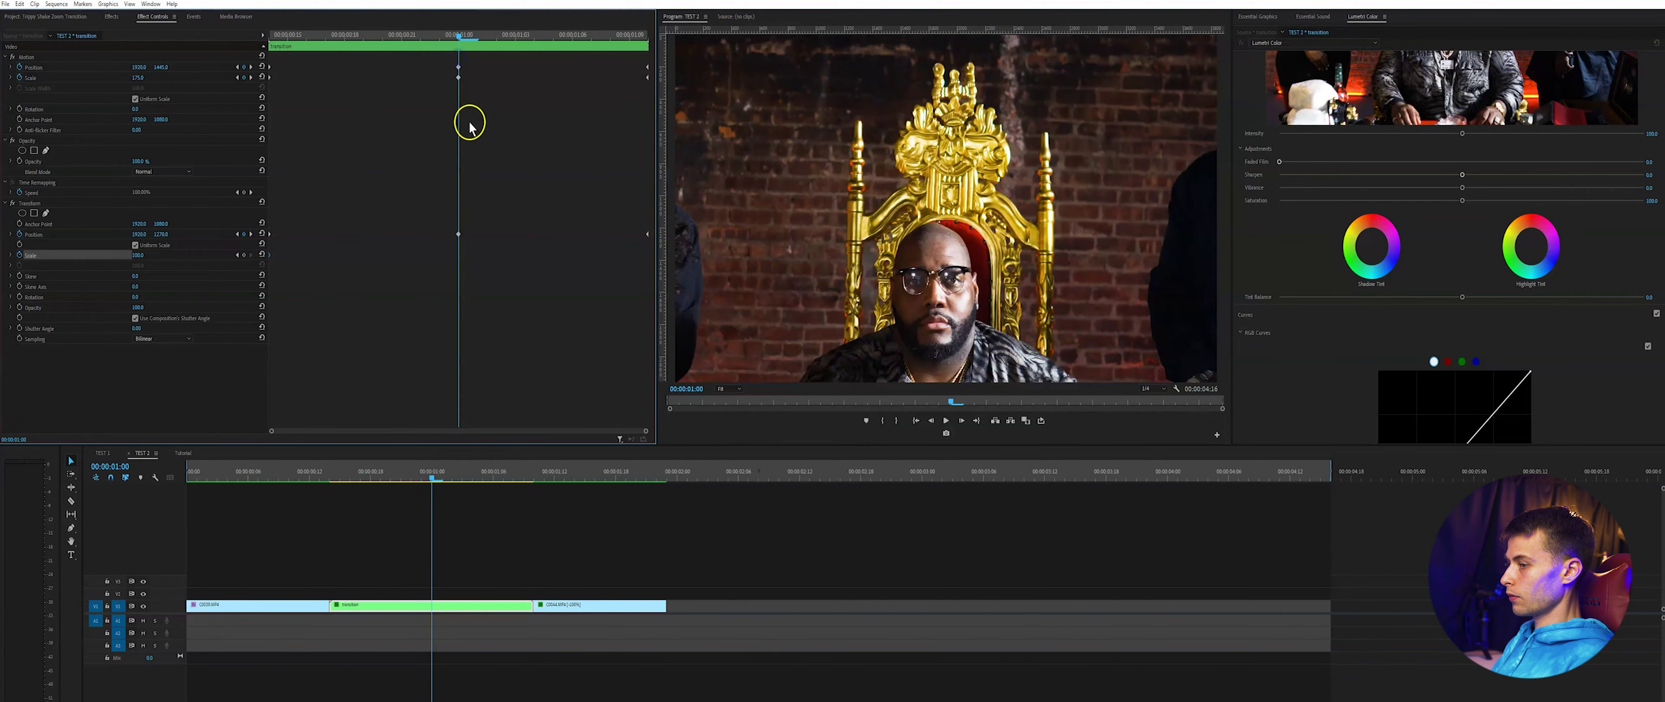
{"action": "left_click", "coordinate": [139, 255]}
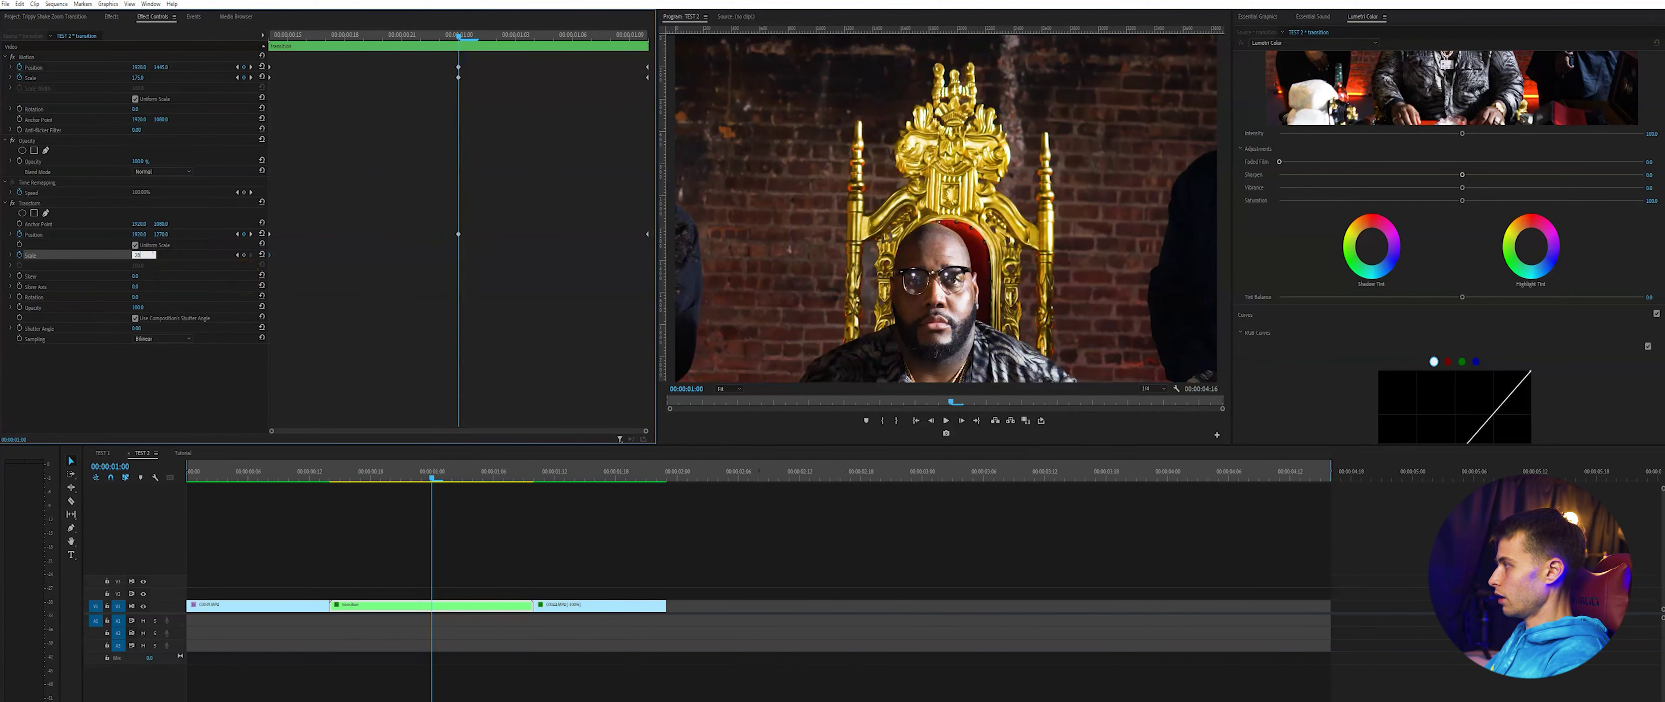
{"action": "key", "text": "Return"}
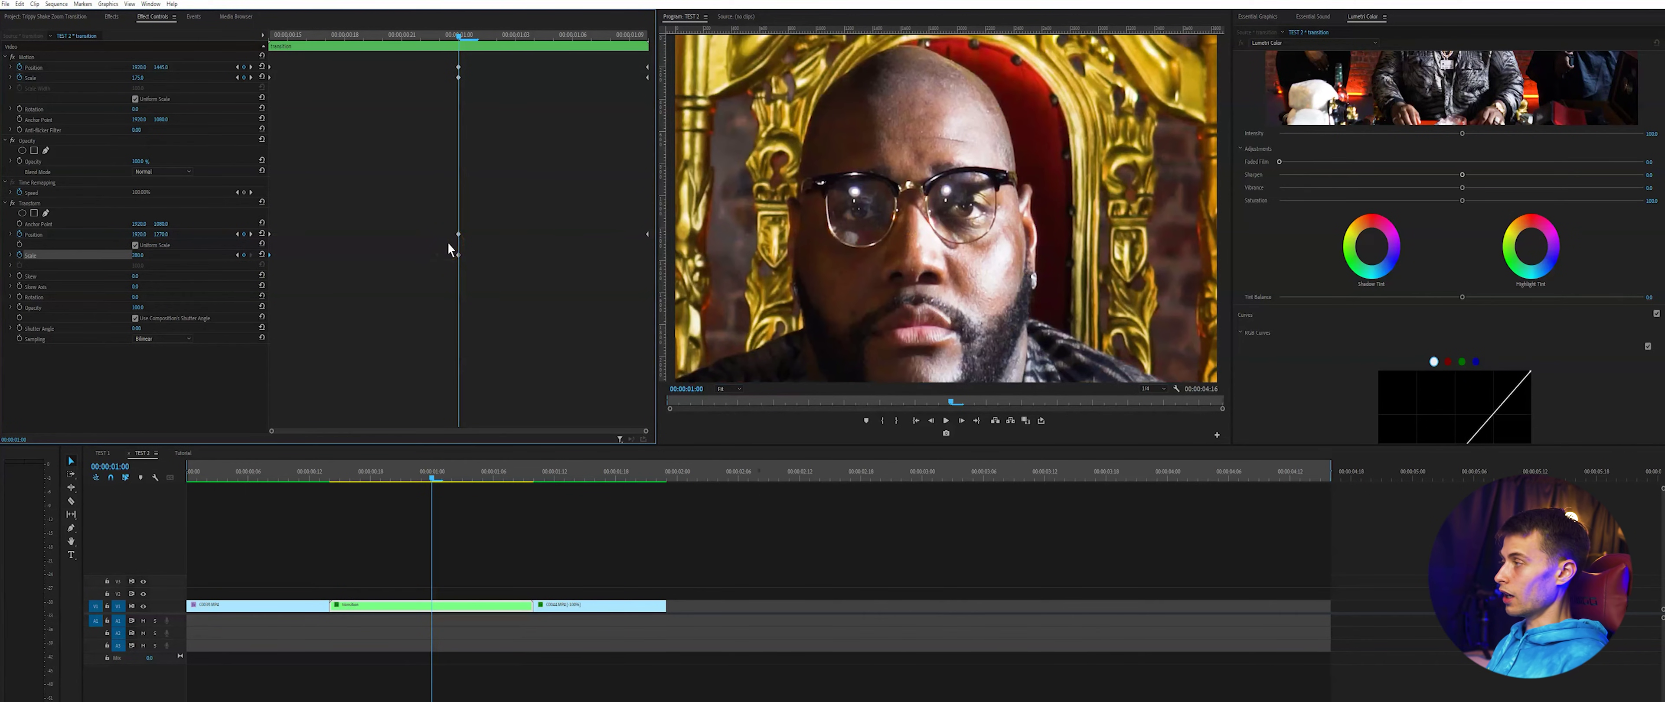
Add a Transform Scale keyframe reset to its default and place it at the nested clip's end
{"action": "left_click_drag", "start_coordinate": [481, 37], "coordinate": [572, 38]}
{"action": "left_click", "coordinate": [262, 254]}
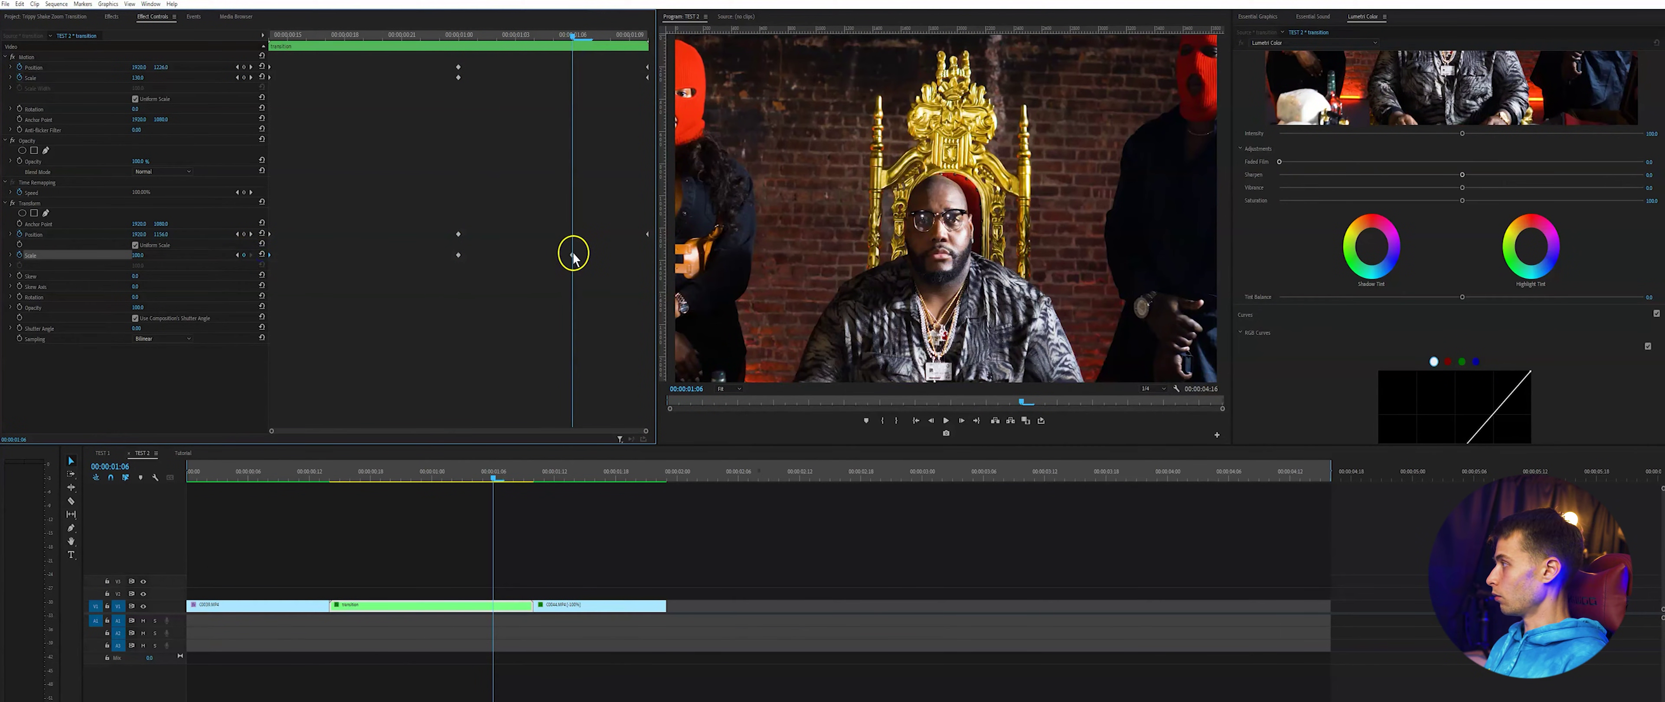
{"action": "left_click_drag", "start_coordinate": [572, 254], "coordinate": [616, 255]}
Play back the transition from the nested clip's start to review the added Transform zoom
{"action": "left_click_drag", "start_coordinate": [557, 37], "coordinate": [482, 37]}
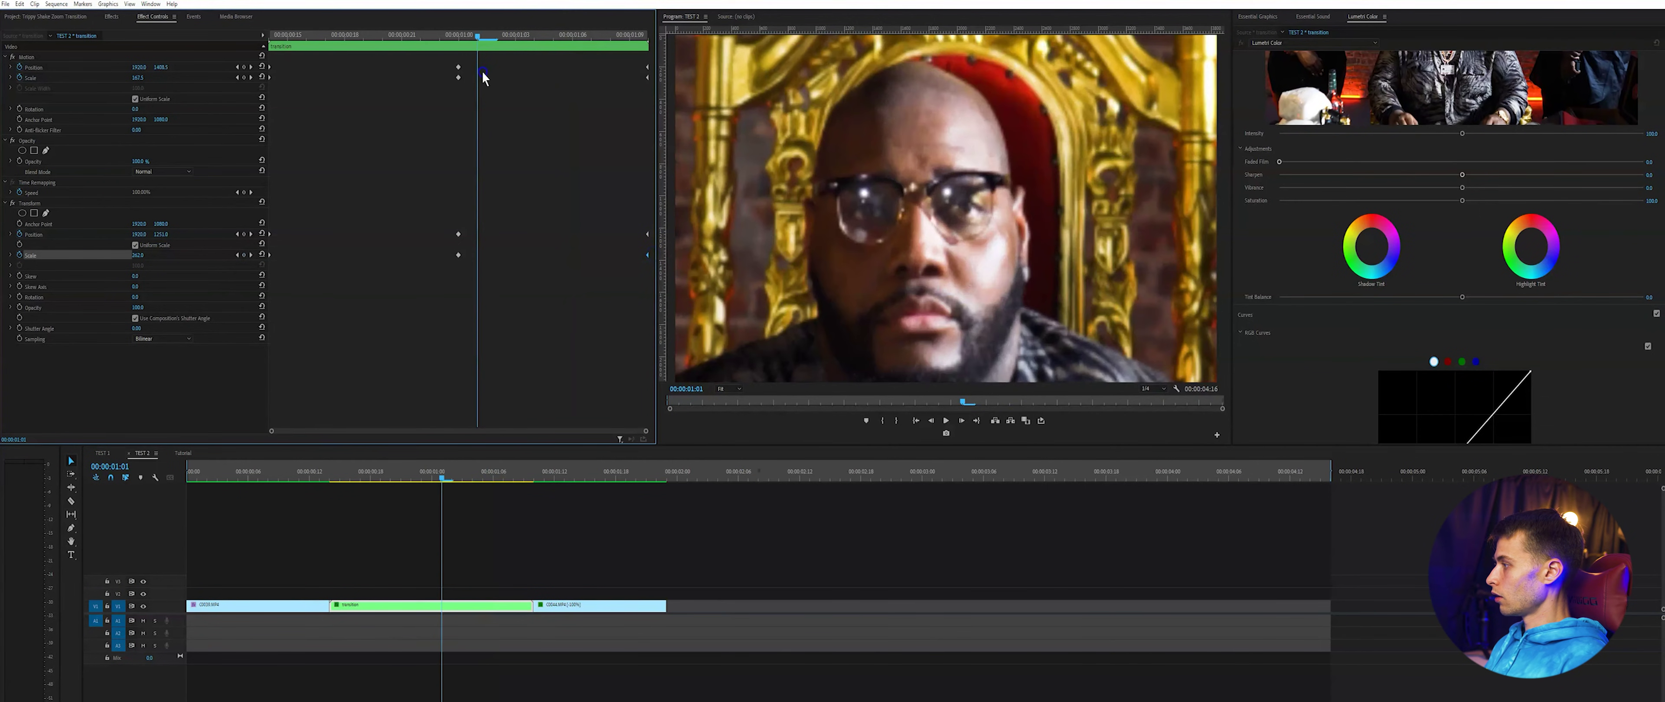
{"action": "left_click_drag", "start_coordinate": [432, 461], "coordinate": [328, 479]}
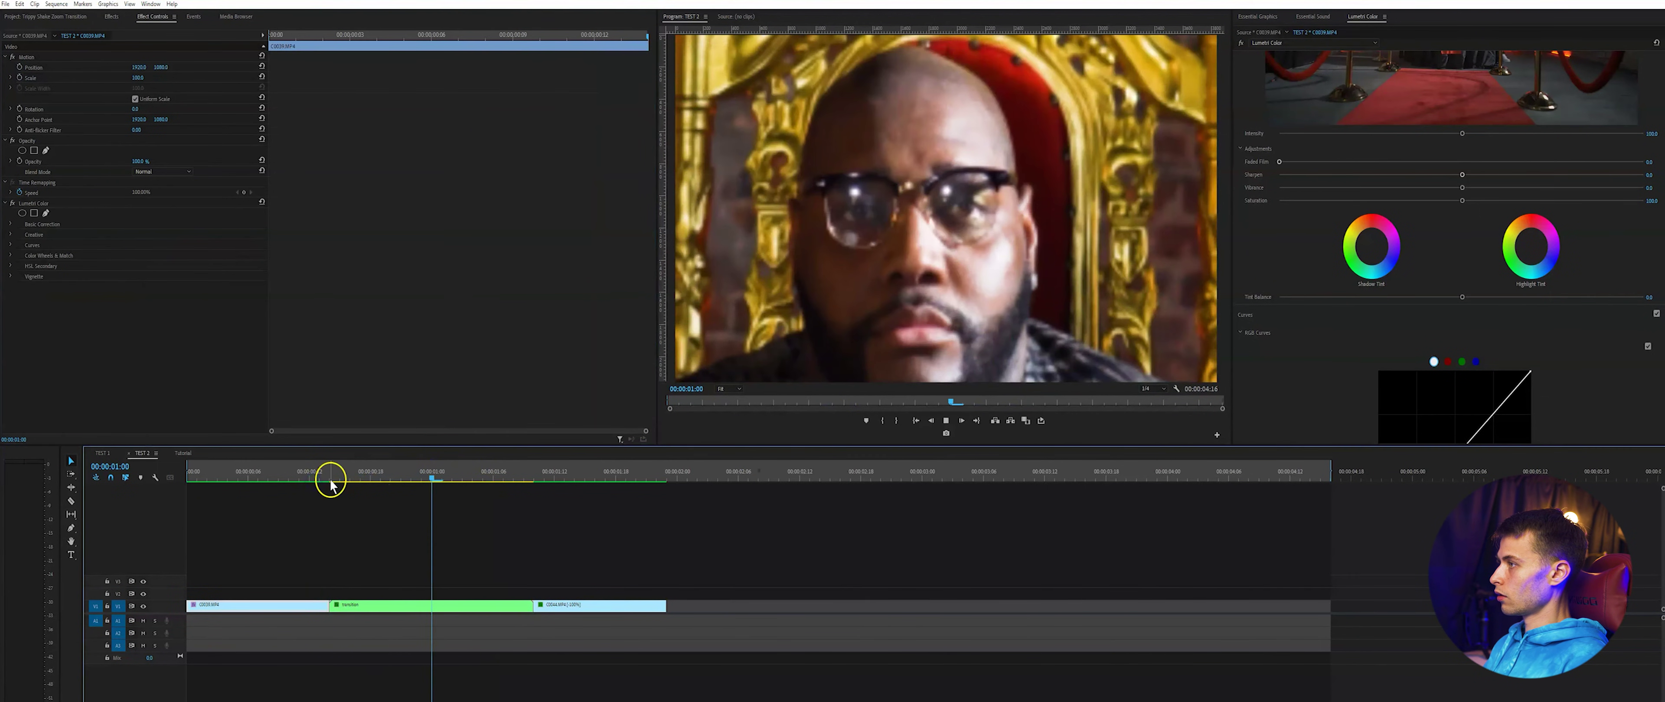
{"action": "key", "text": "space"}
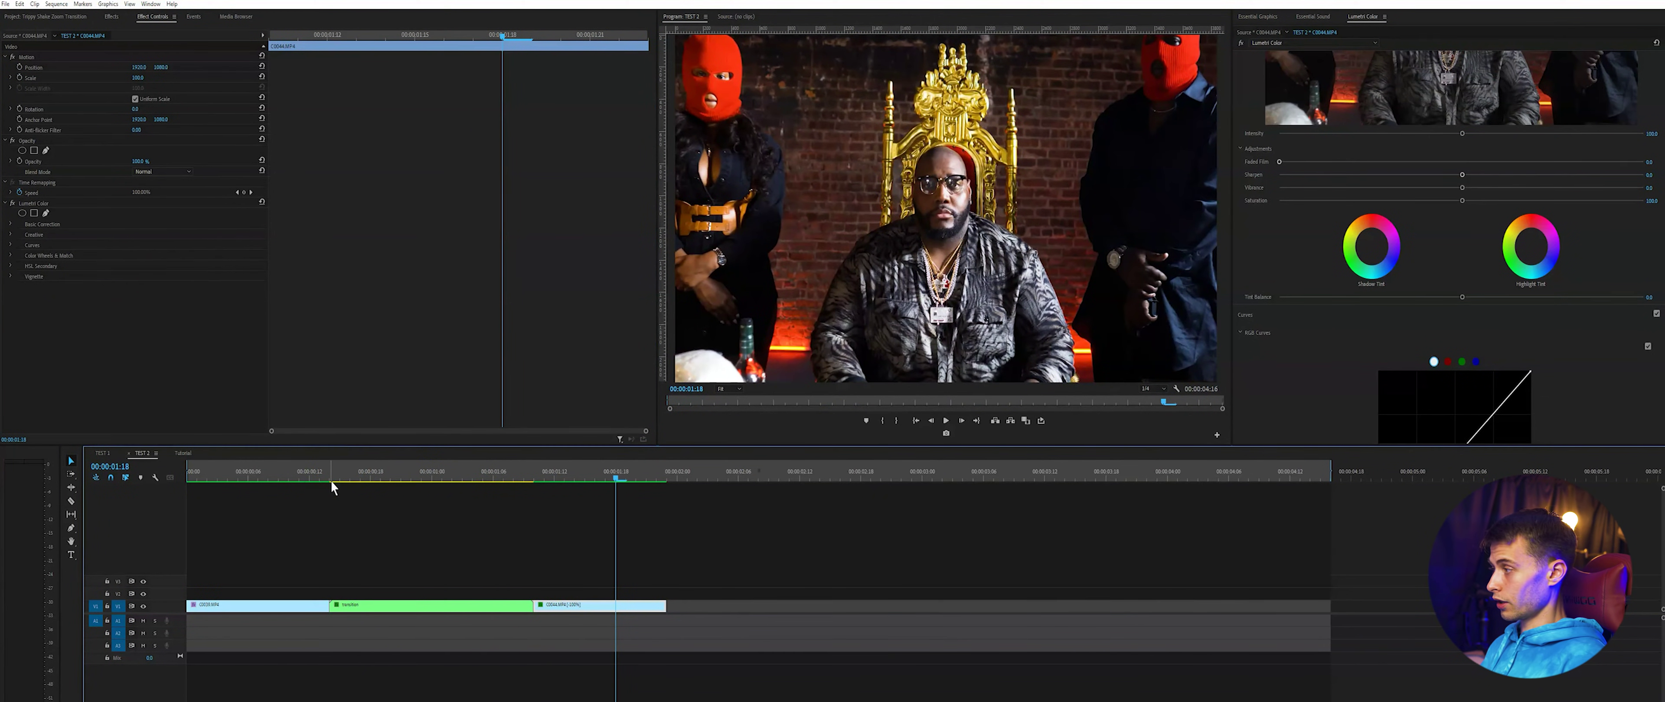
Keyframe the Transform effect's Rotation from default at the nested clip's start to a clockwise tilt at the second shot, returning to default at the end
{"action": "left_click_drag", "start_coordinate": [329, 474], "coordinate": [330, 504]}
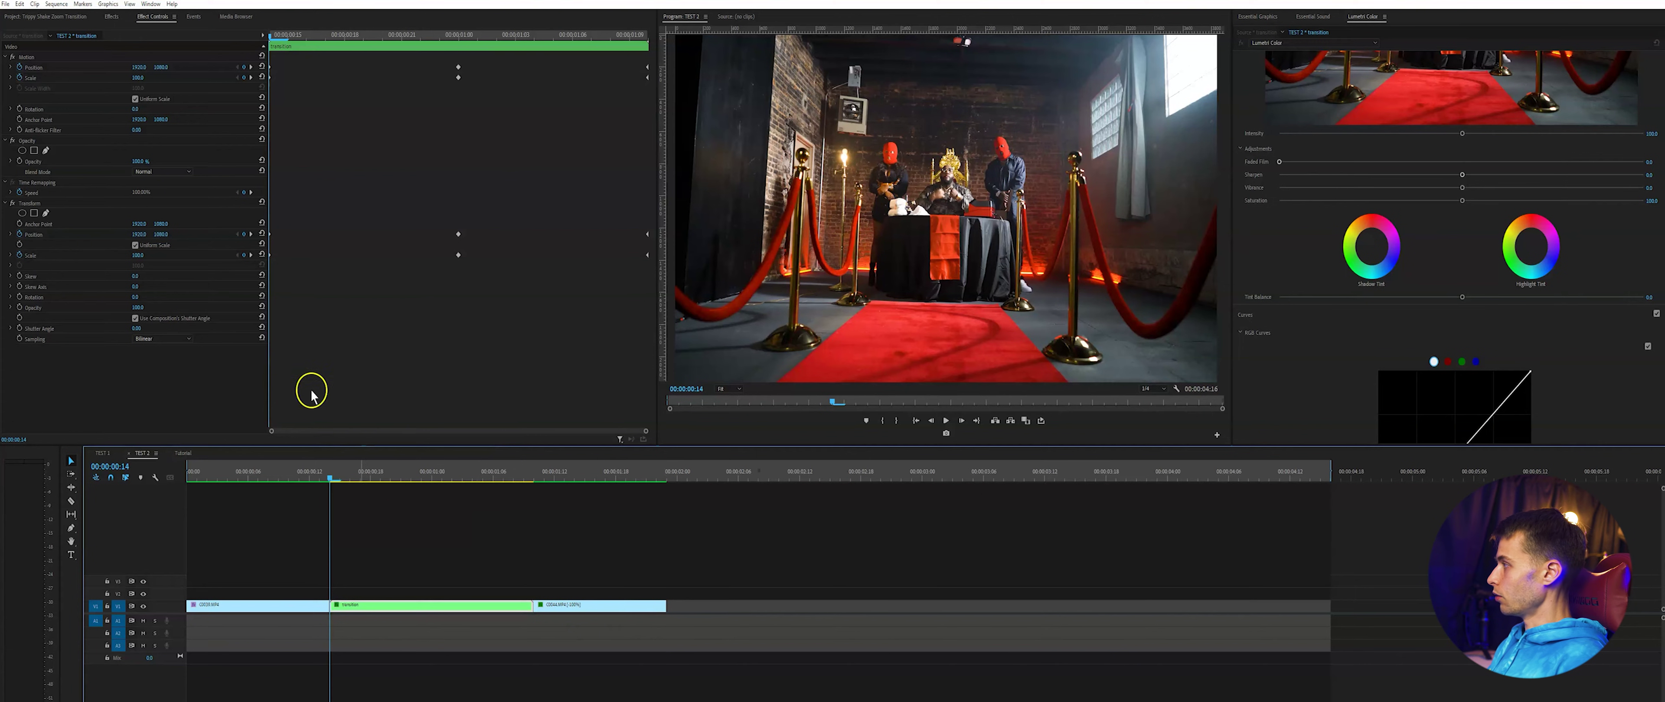
{"action": "left_click", "coordinate": [19, 298]}
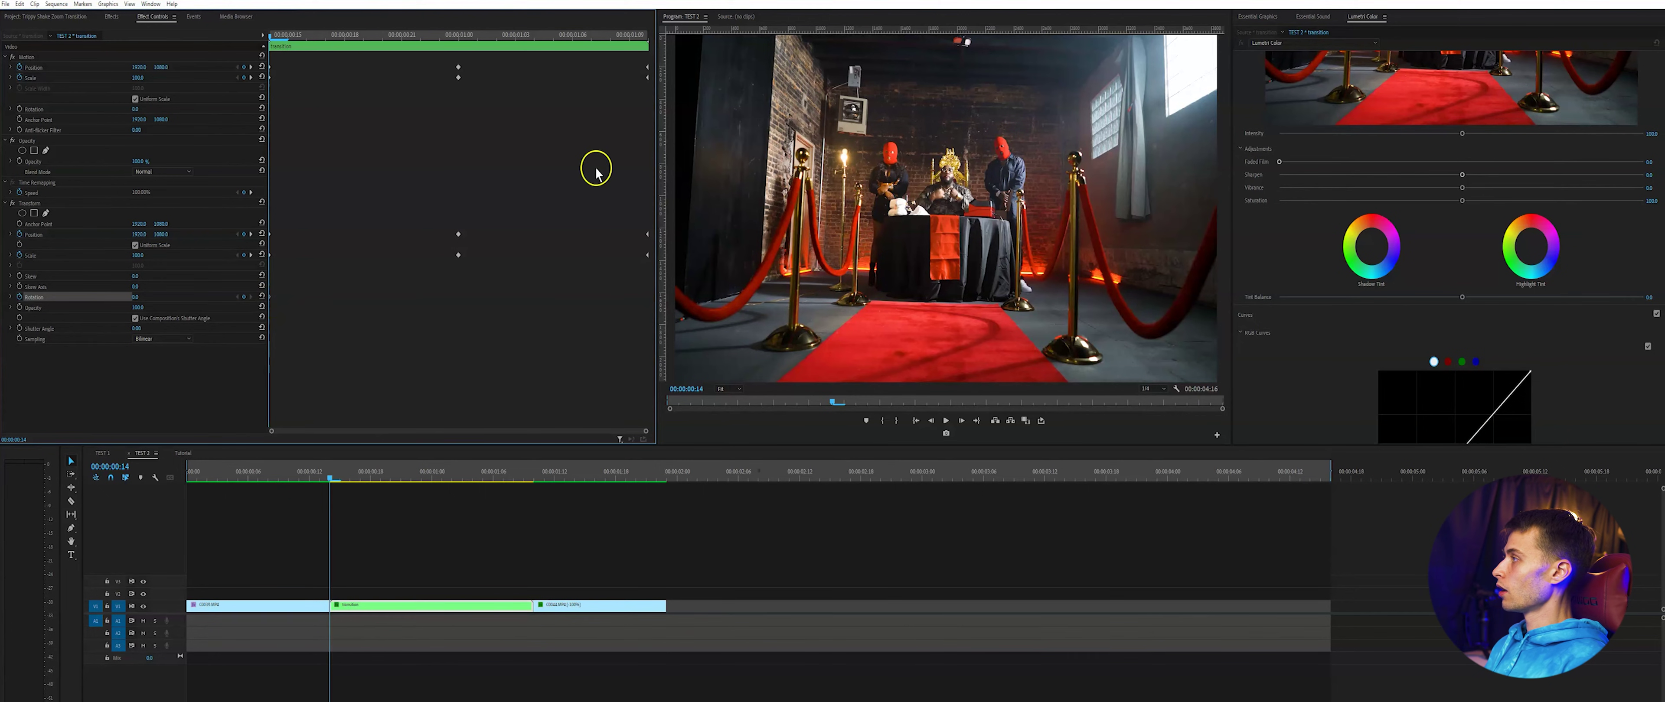
{"action": "left_click", "coordinate": [457, 38]}
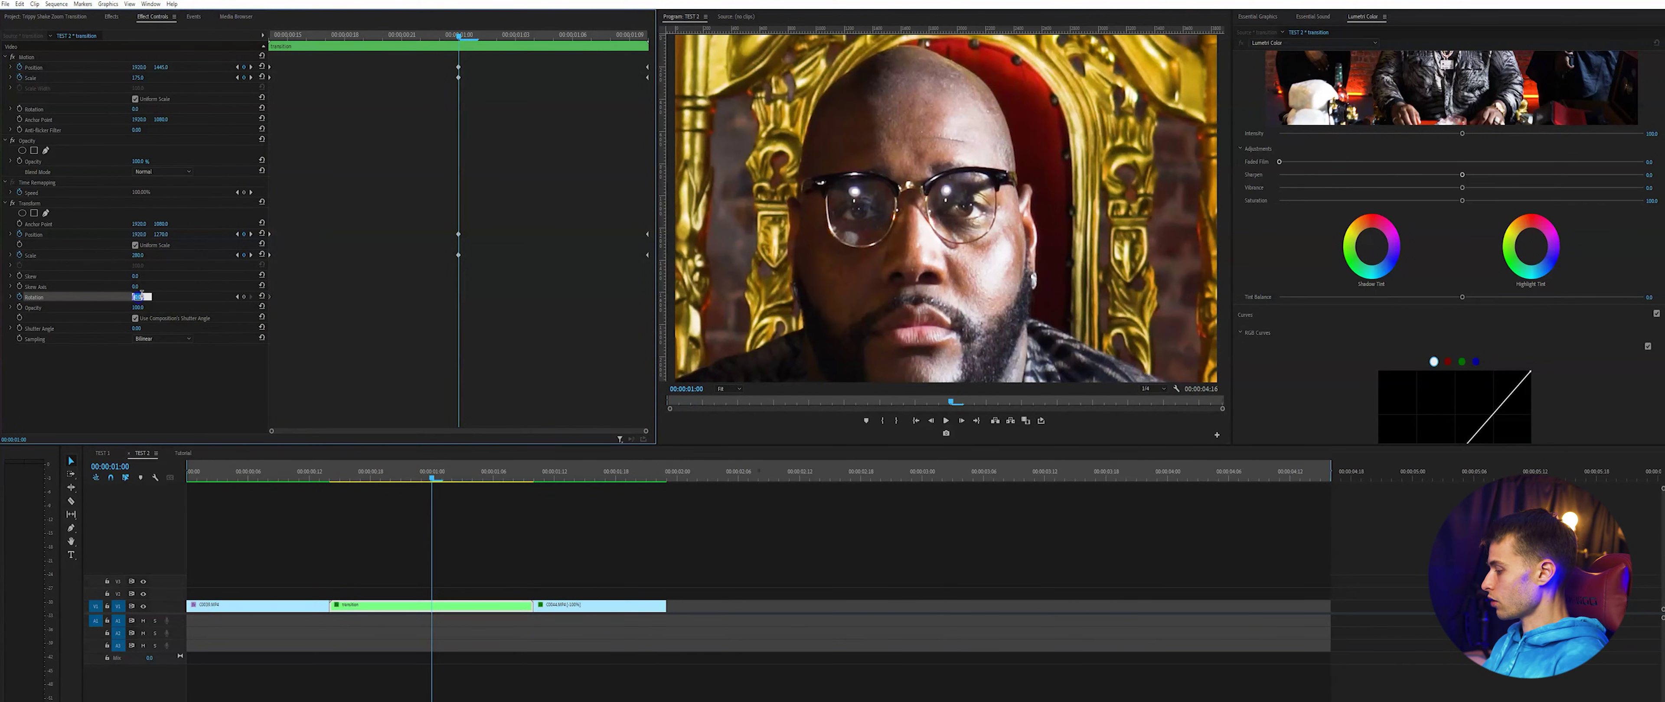
{"action": "key", "text": "Return"}
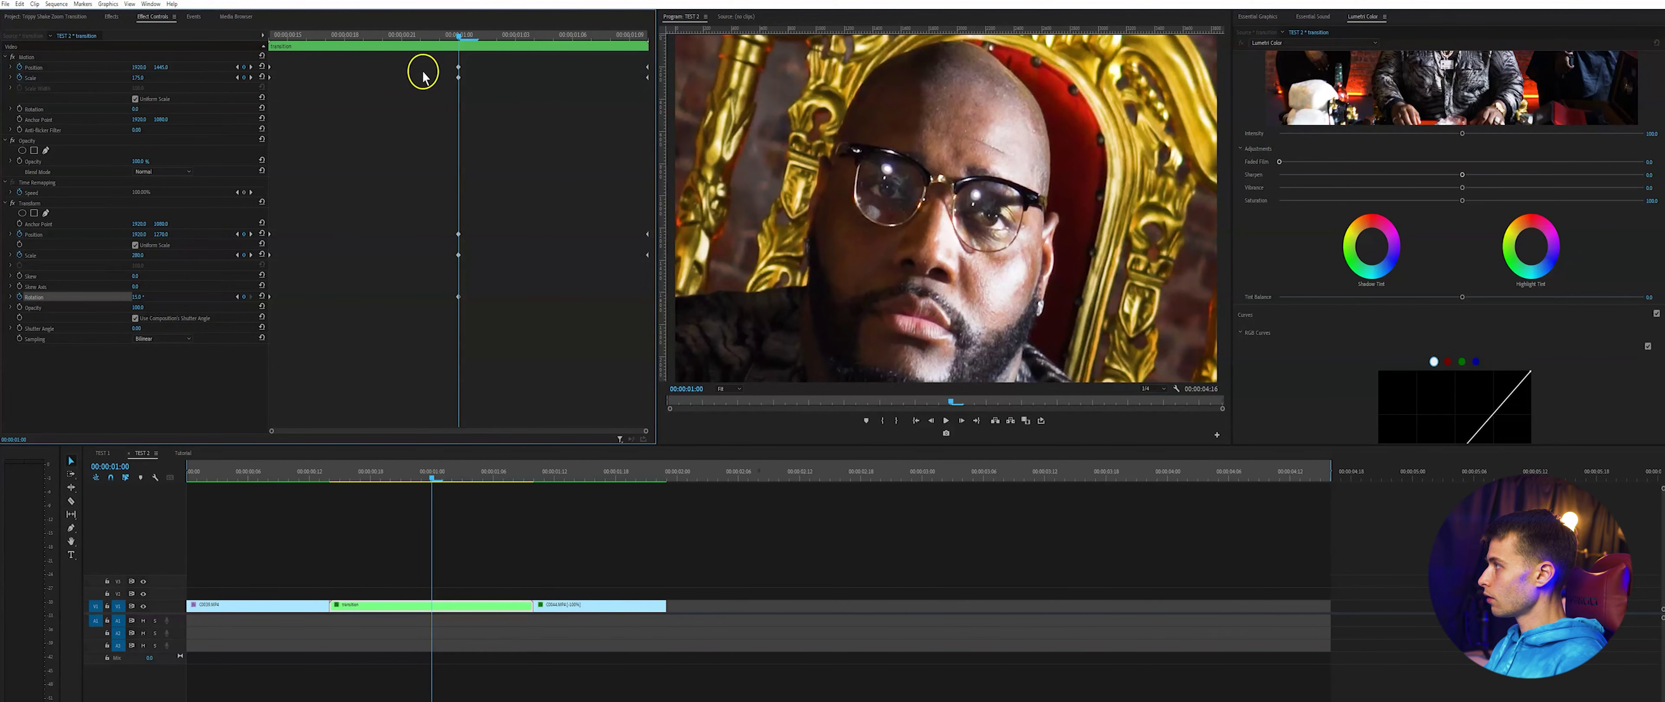
{"action": "left_click_drag", "start_coordinate": [462, 36], "coordinate": [572, 43]}
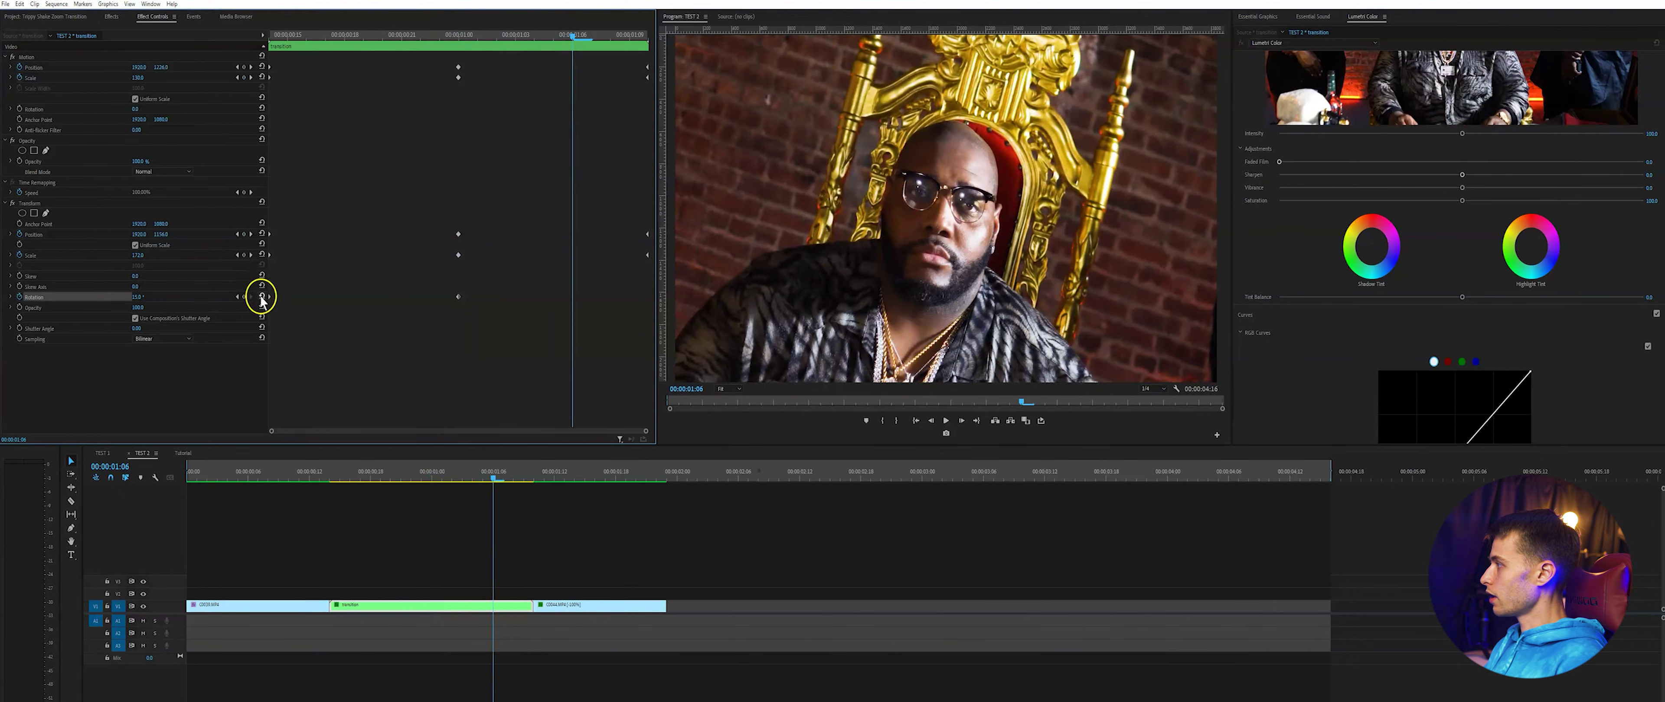
{"action": "left_click", "coordinate": [262, 296]}
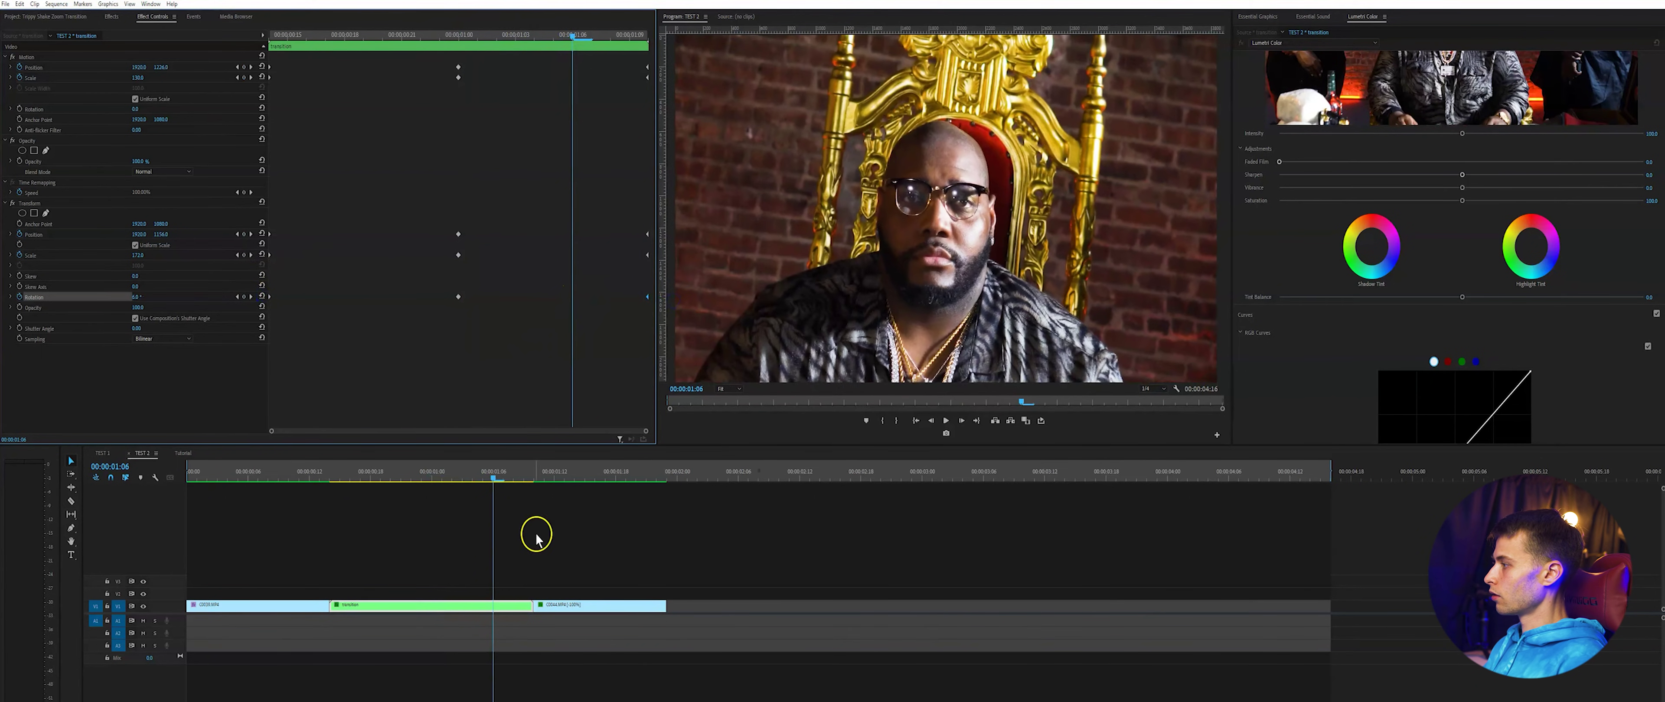
Play back the transition from just before the nested clip to review the rotation
{"action": "left_click_drag", "start_coordinate": [493, 479], "coordinate": [313, 484]}
{"action": "key", "text": "Left"}
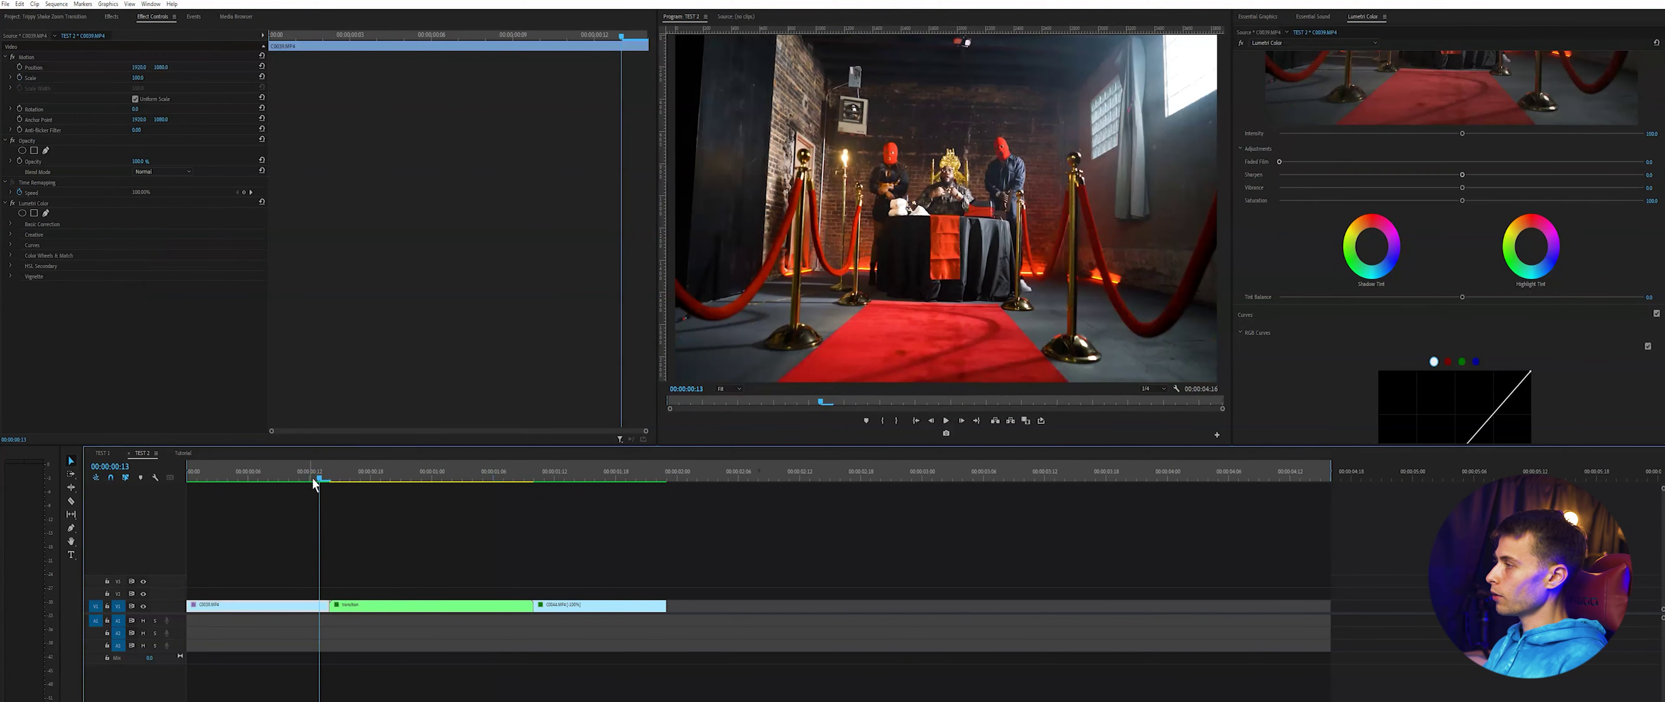
{"action": "key", "text": "space"}
{"action": "key", "text": "space"}
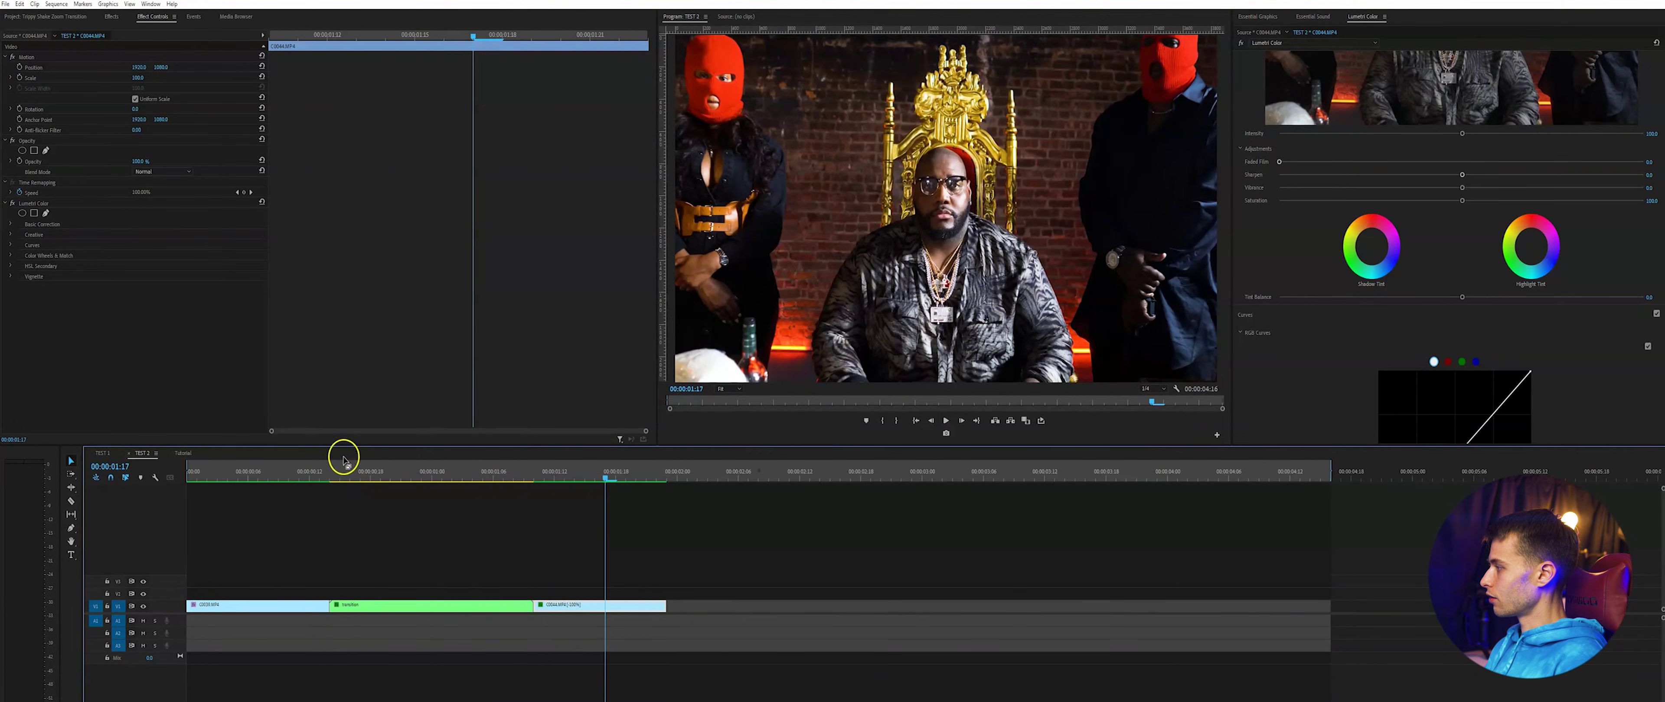
Set the Transform effect's Shutter Angle to 180 for motion blur and return the playhead to the nested clip's start
{"action": "left_click_drag", "start_coordinate": [343, 478], "coordinate": [432, 541]}
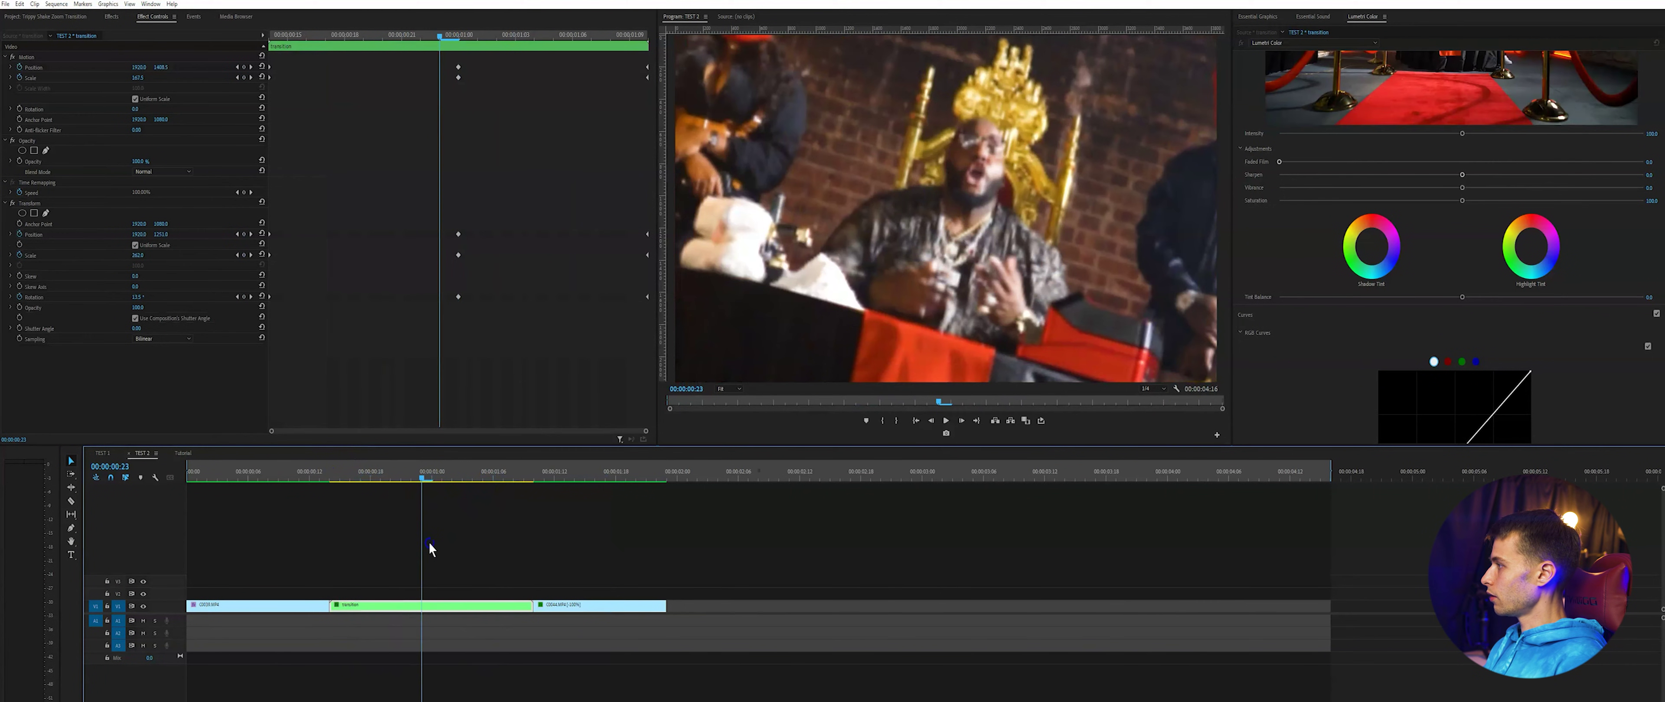
{"action": "left_click", "coordinate": [169, 372]}
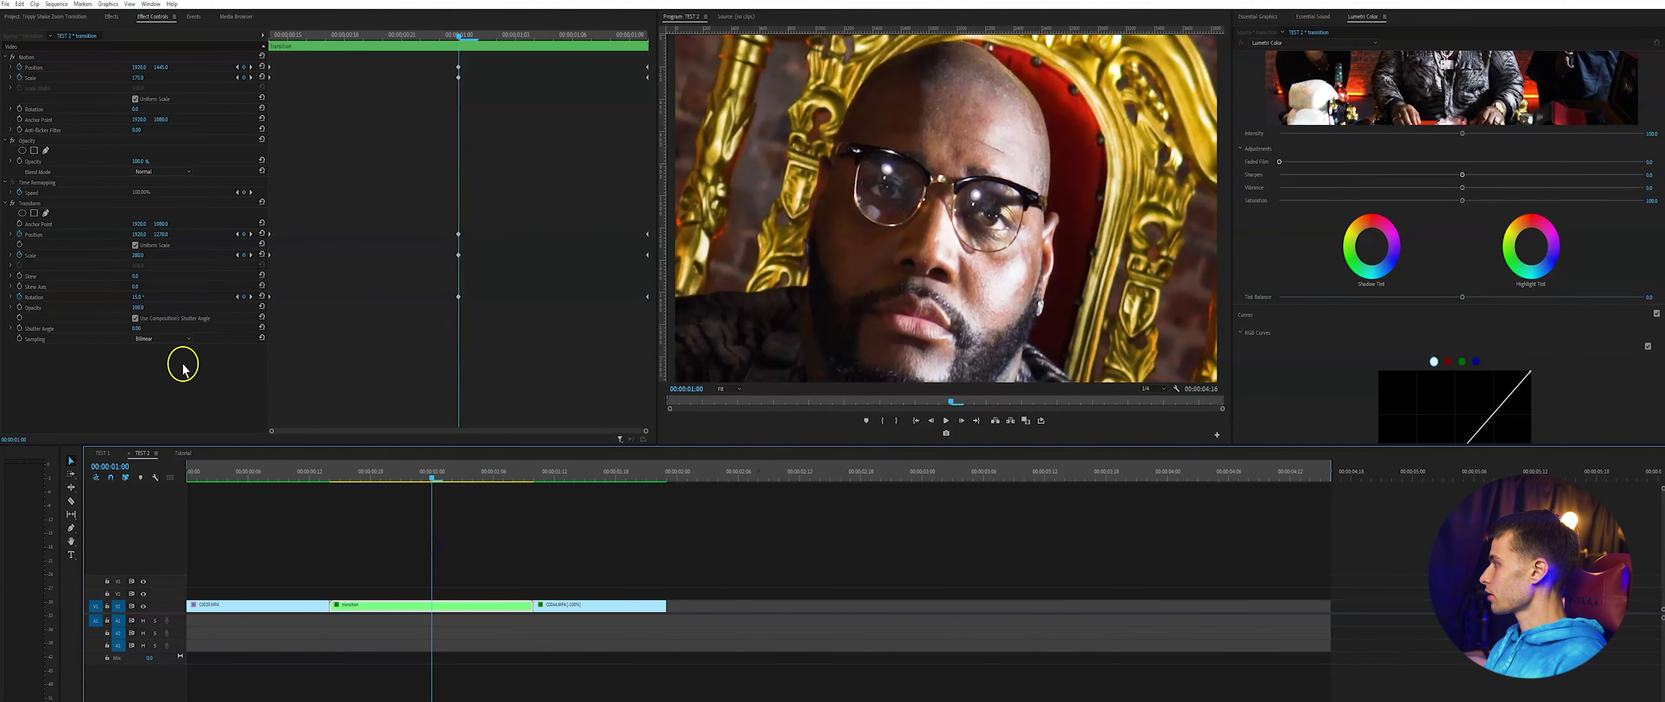
{"action": "left_click", "coordinate": [135, 330]}
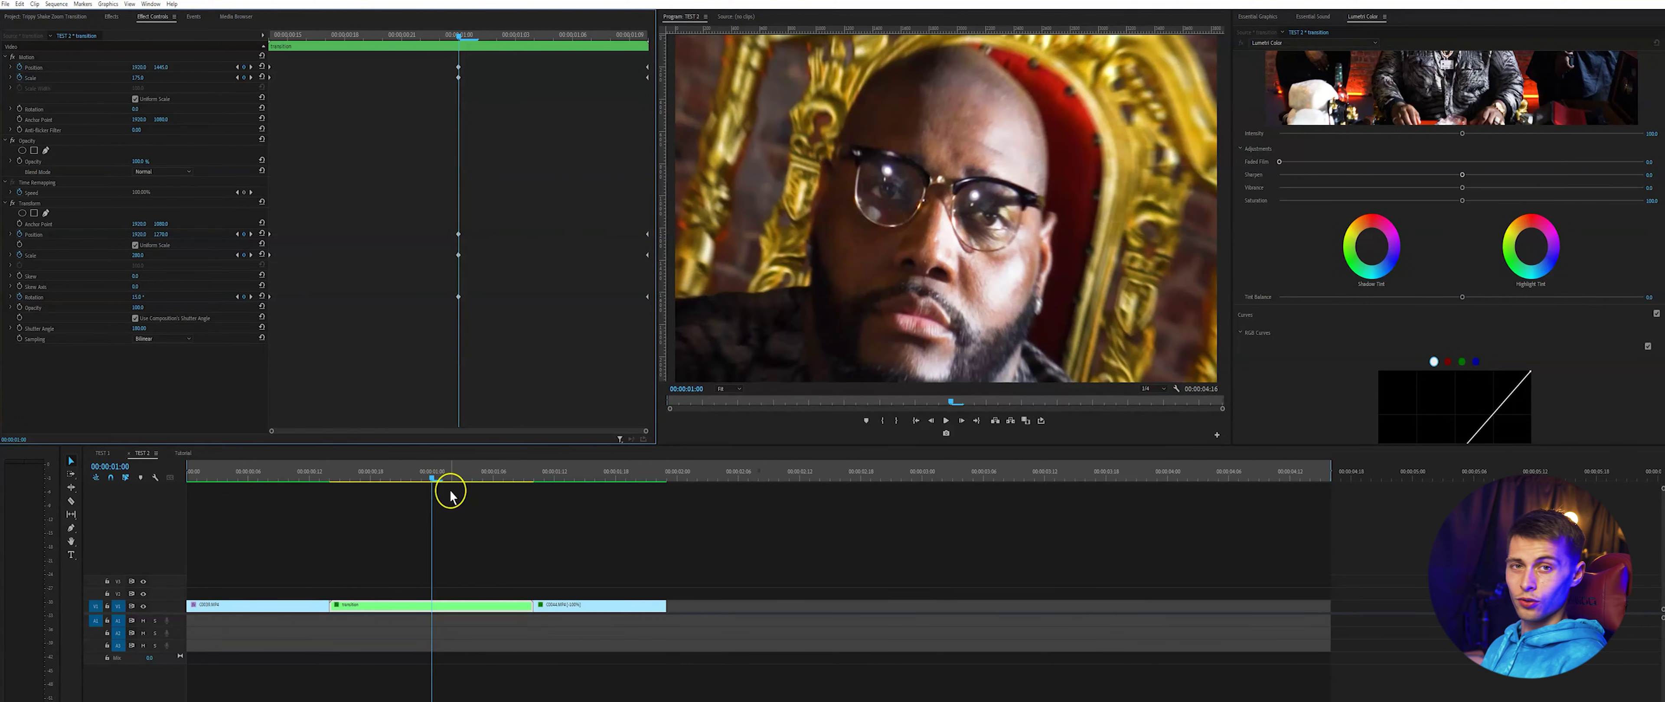
{"action": "left_click_drag", "start_coordinate": [438, 465], "coordinate": [336, 490]}
{"action": "left_click", "coordinate": [379, 525]}
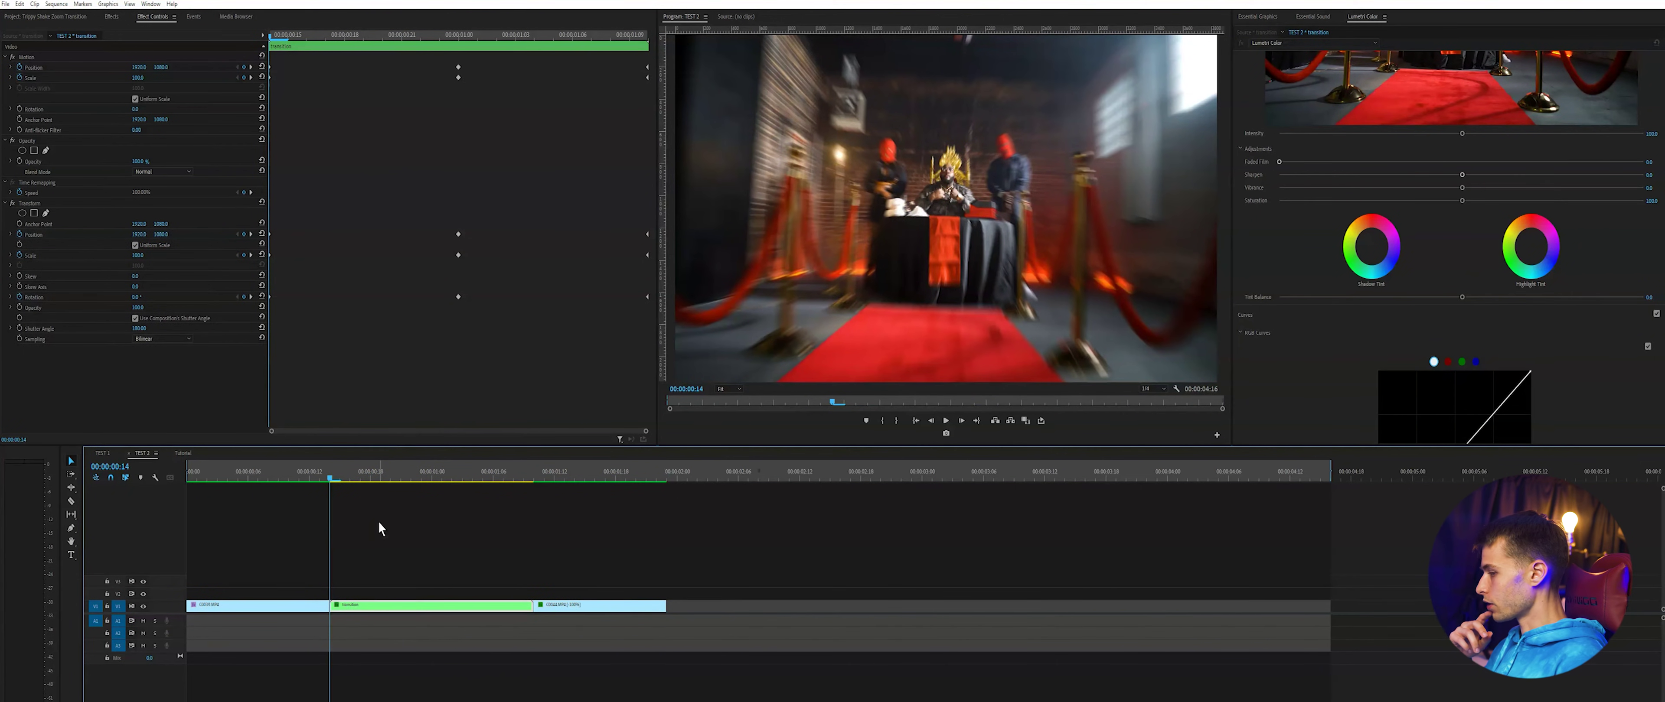
Apply a second Transform effect to the nested clip and start a Position keyframe for it at the clip's start
{"action": "left_click", "coordinate": [111, 16]}
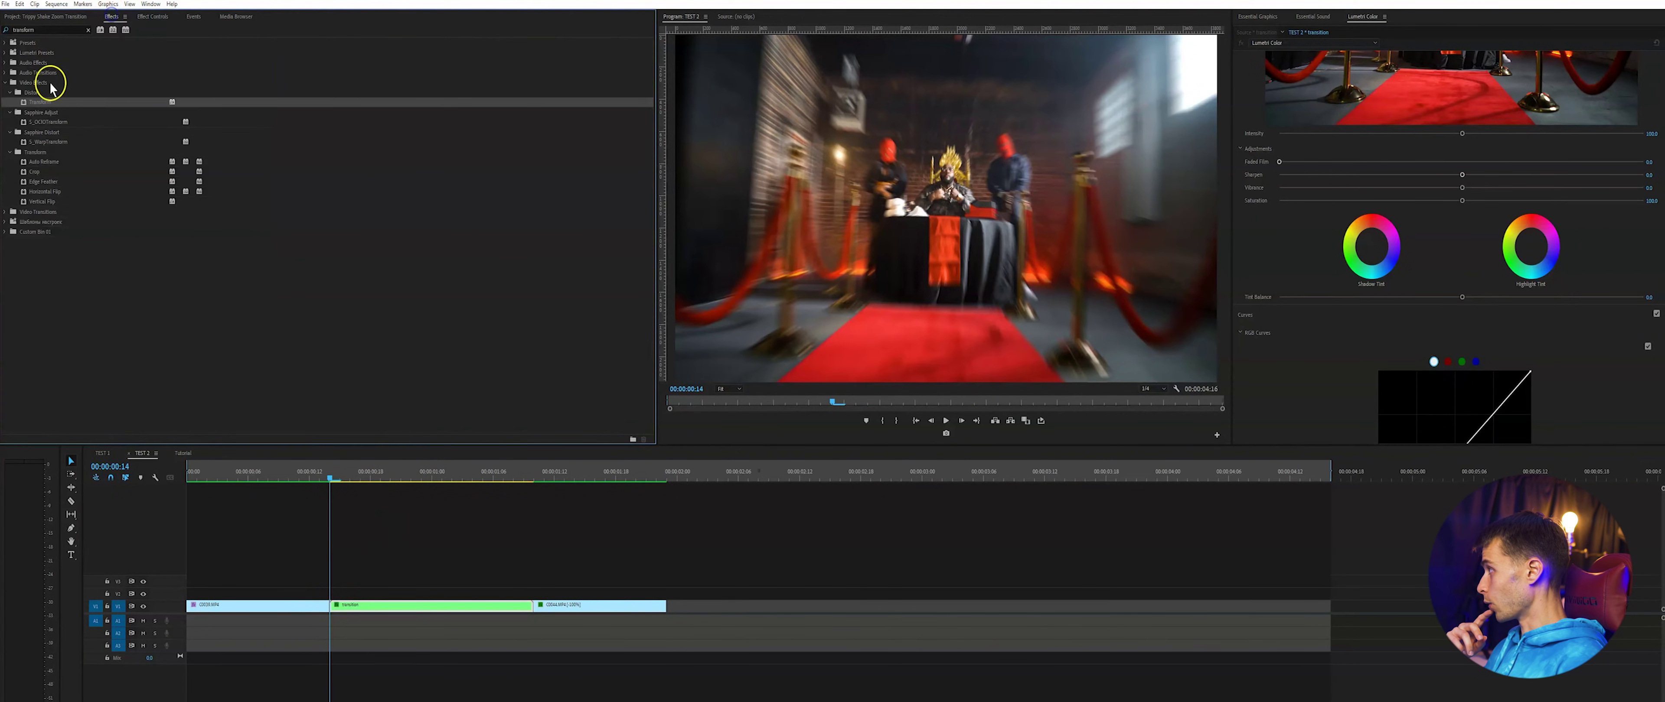
{"action": "left_click_drag", "start_coordinate": [45, 102], "coordinate": [373, 607]}
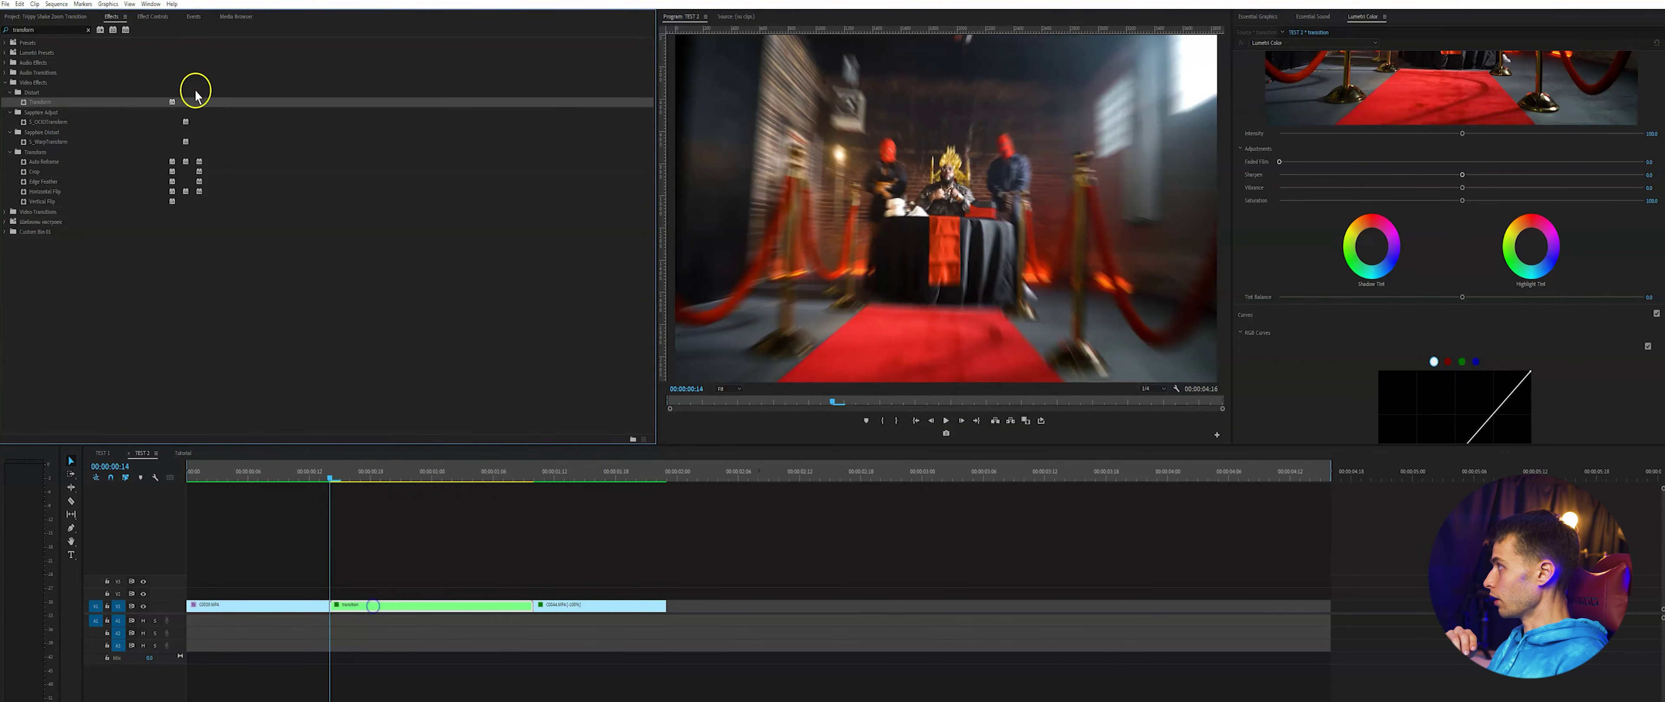
{"action": "left_click", "coordinate": [153, 16]}
{"action": "scroll", "coordinate": [367, 337], "scroll_direction": "down", "scroll_amount": 2}
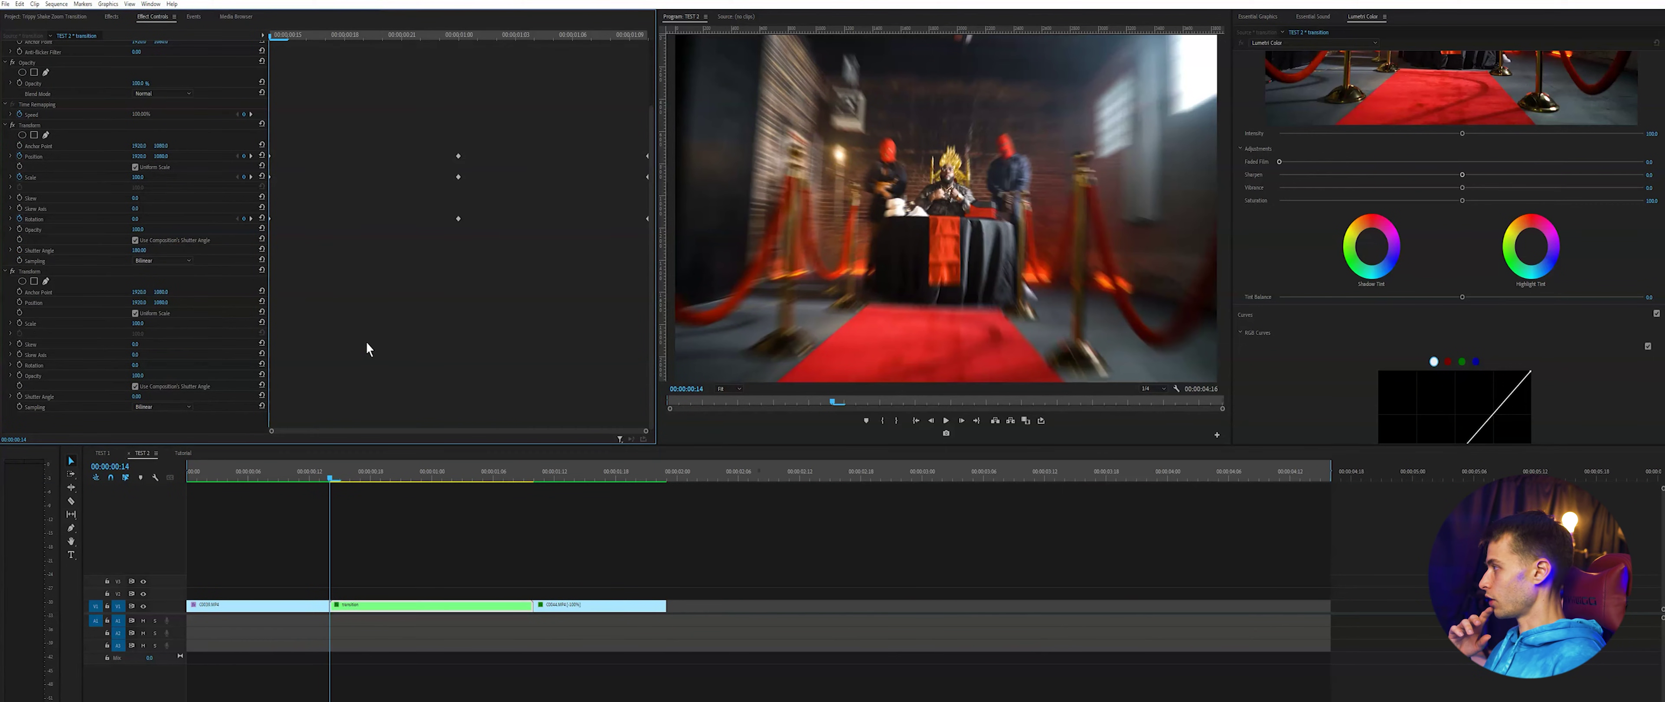
{"action": "left_click", "coordinate": [19, 304]}
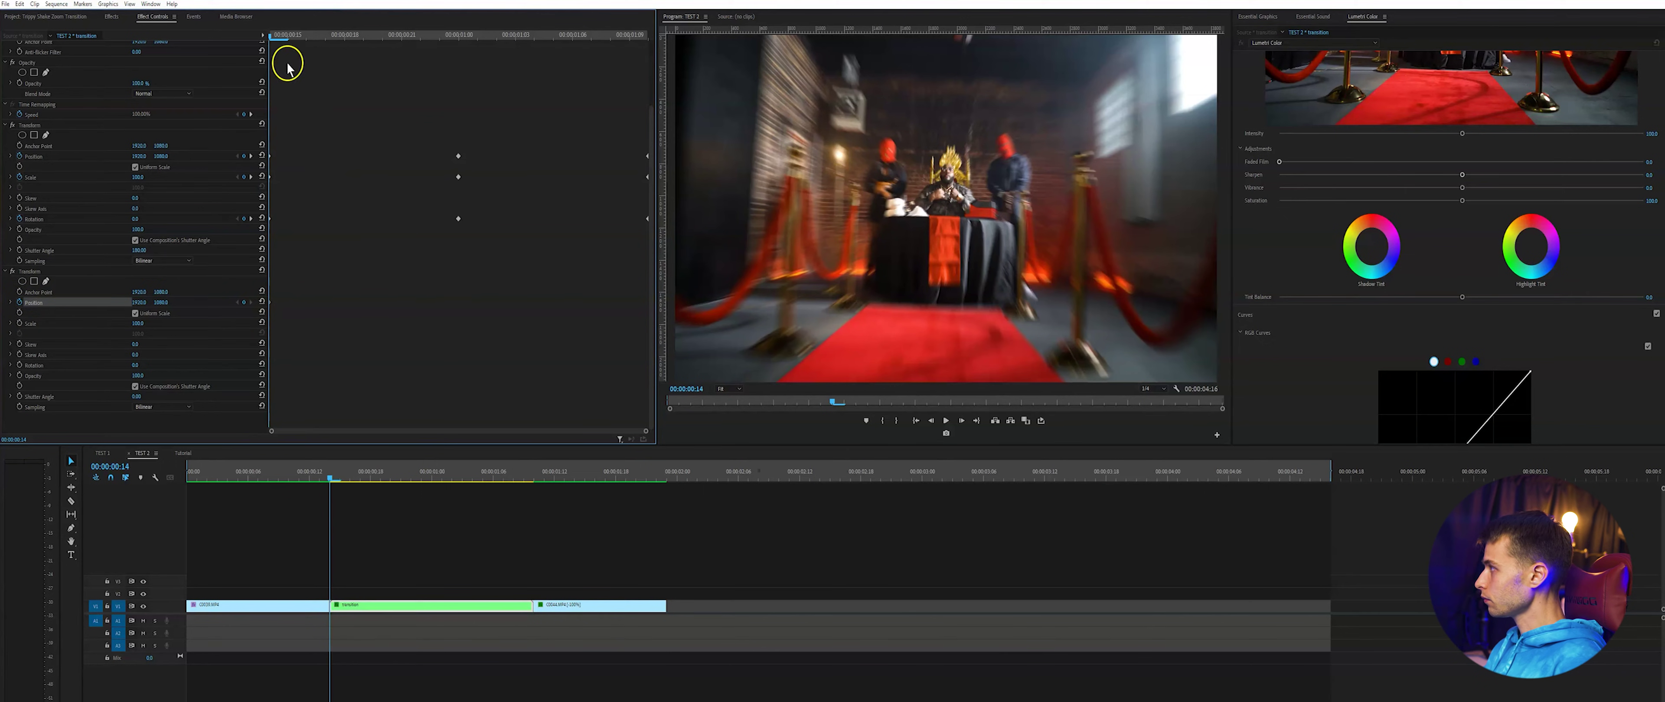
Keyframe the second Transform's Position to 1783, 1059 at 00:00:00:17
{"action": "left_click_drag", "start_coordinate": [285, 40], "coordinate": [320, 38]}
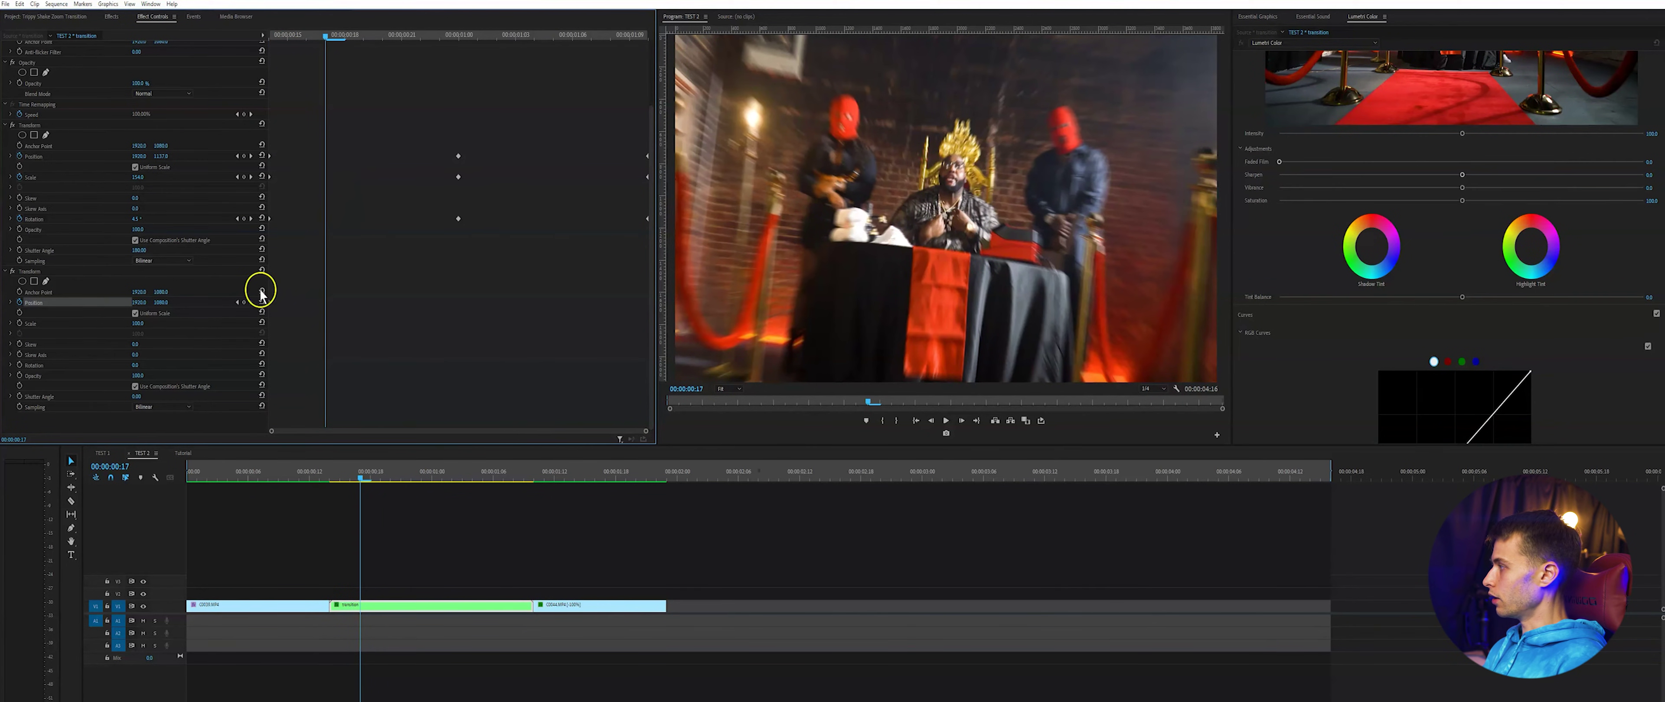
{"action": "left_click", "coordinate": [141, 302]}
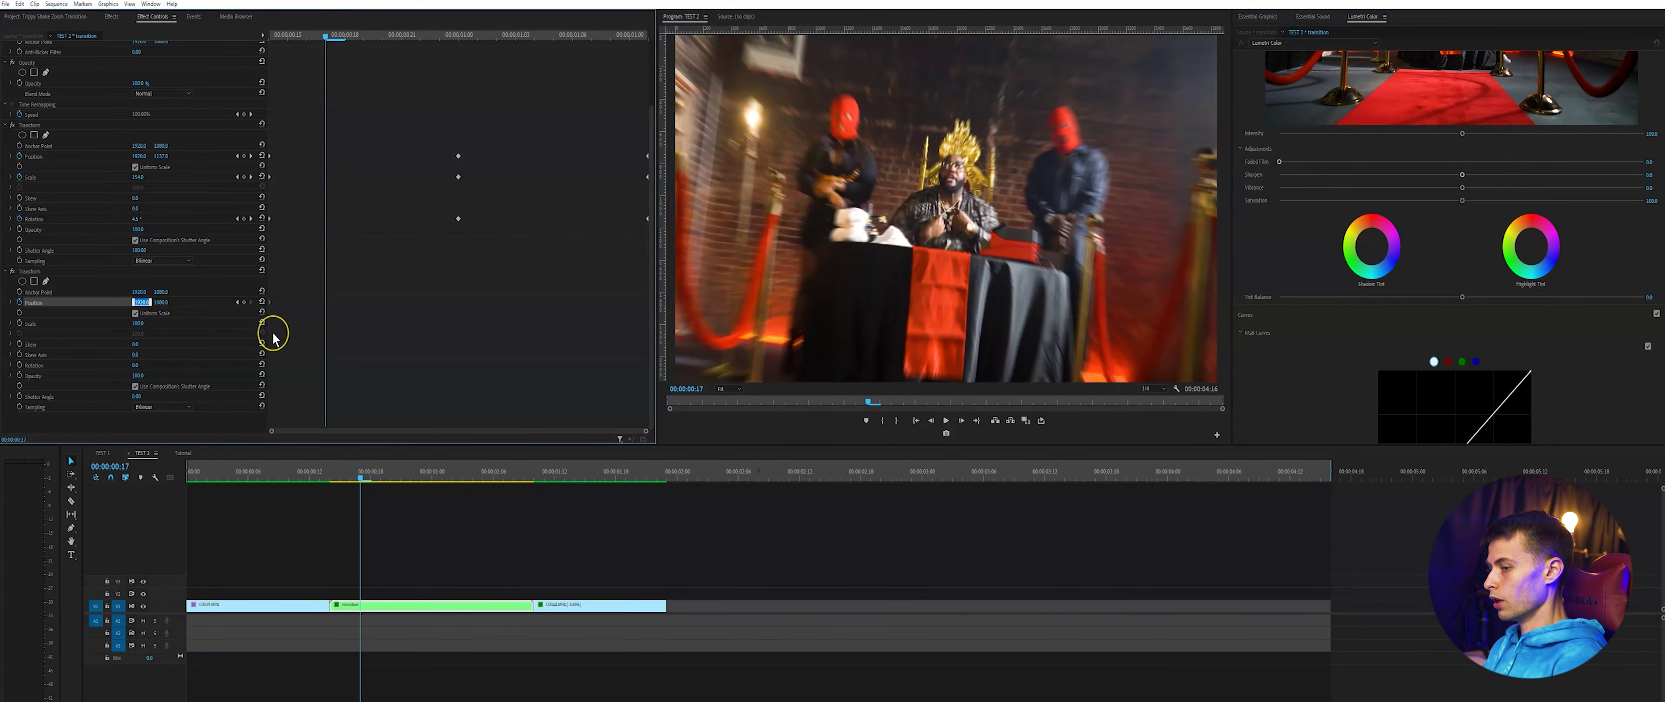
{"action": "type", "text": "178"}
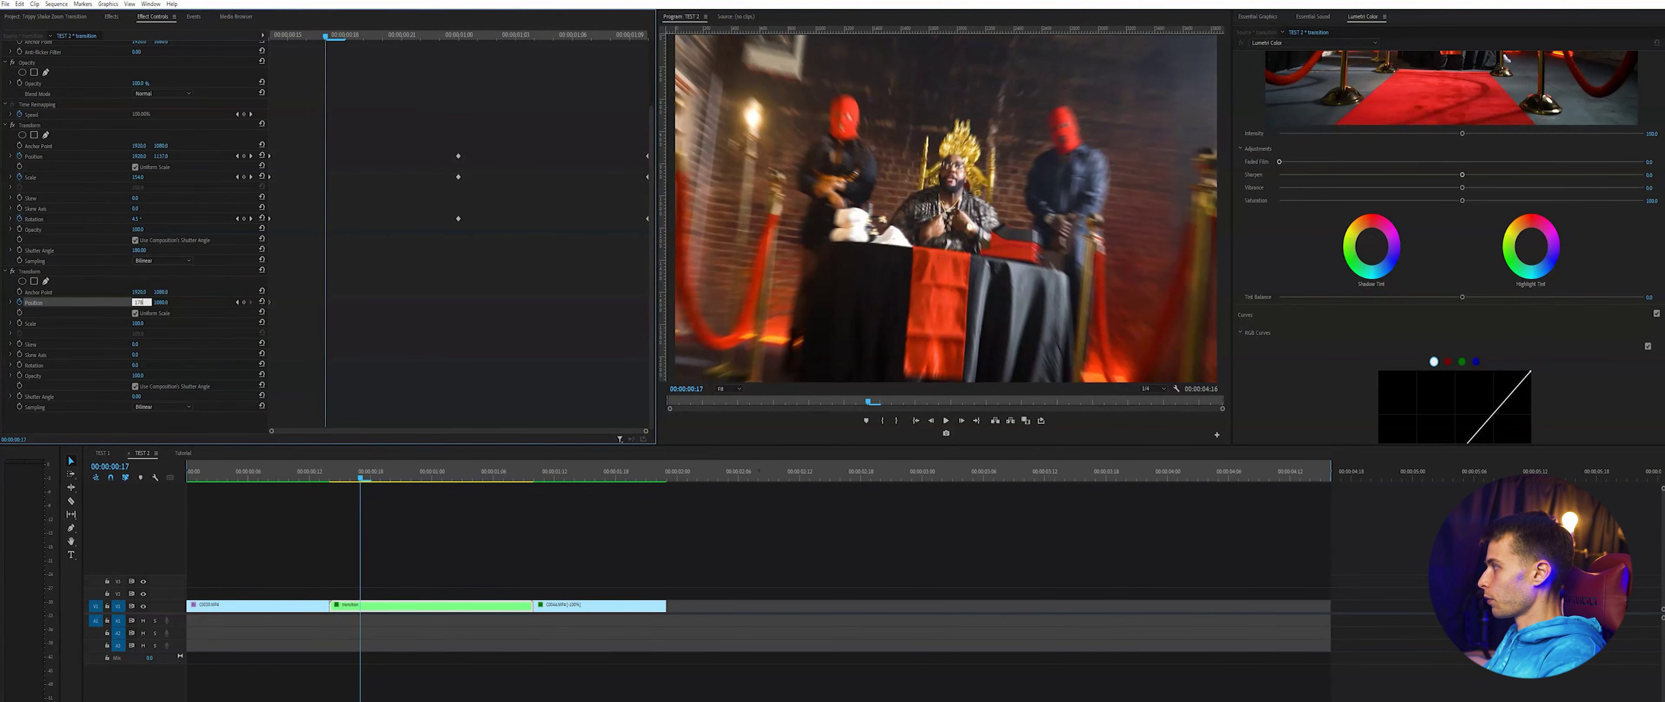
{"action": "type", "text": "3"}
{"action": "key", "text": "Return"}
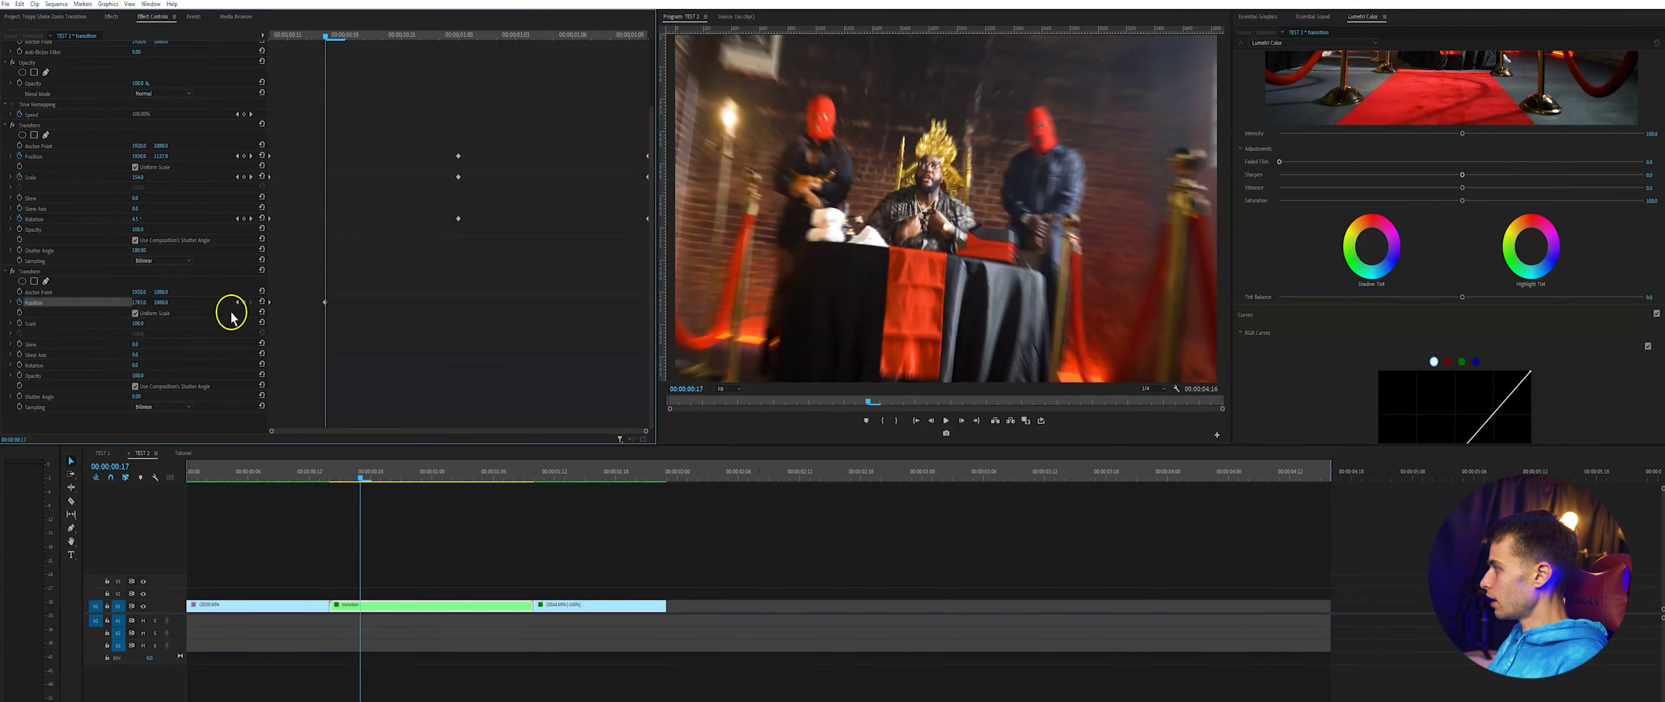
{"action": "left_click", "coordinate": [164, 302]}
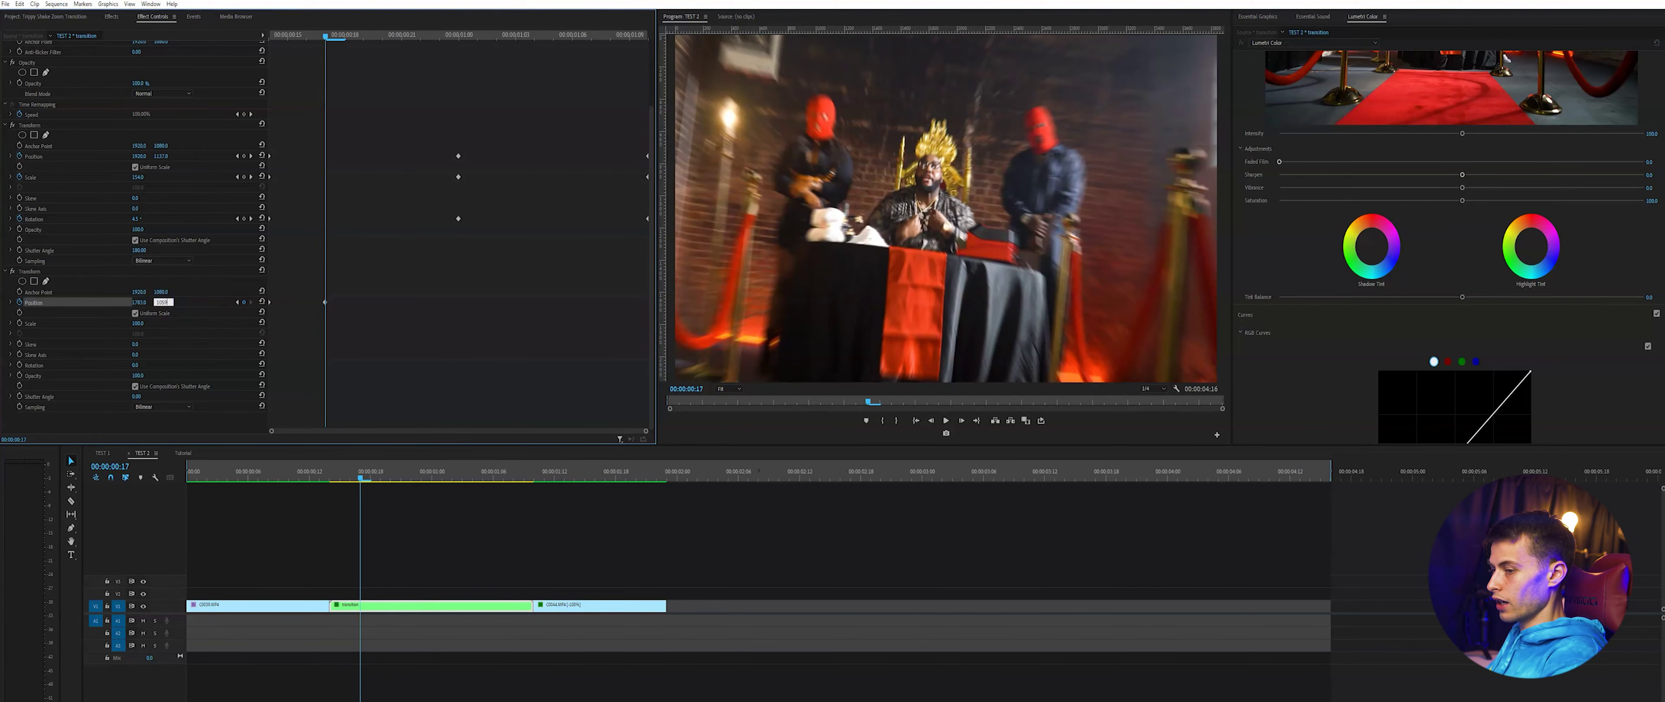
{"action": "type", "text": "1059"}
{"action": "key", "text": "Return"}
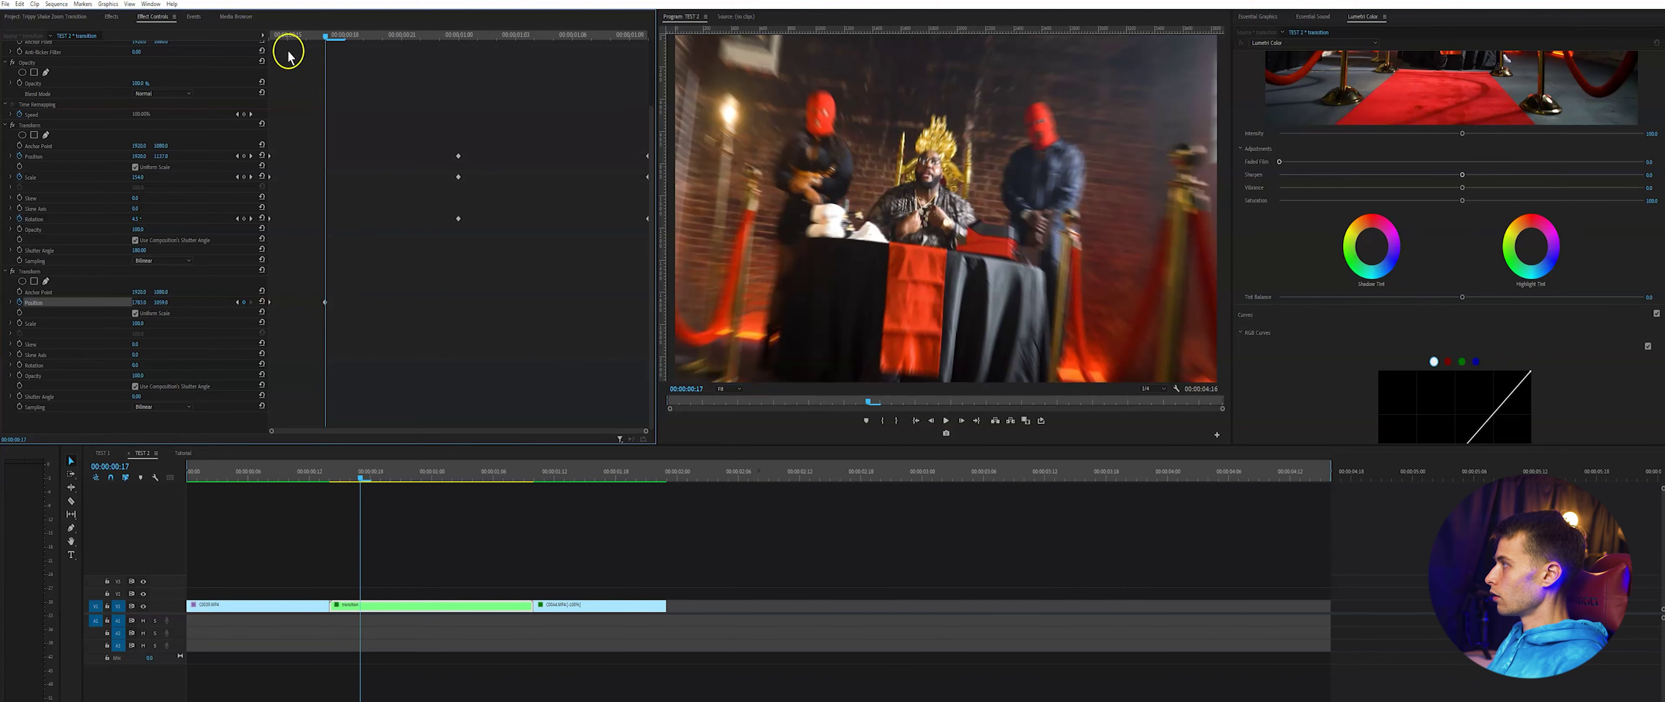
Keyframe the second Transform's Position at 00:00:00:19, shifting the image well to the left
{"action": "left_click_drag", "start_coordinate": [323, 40], "coordinate": [366, 41]}
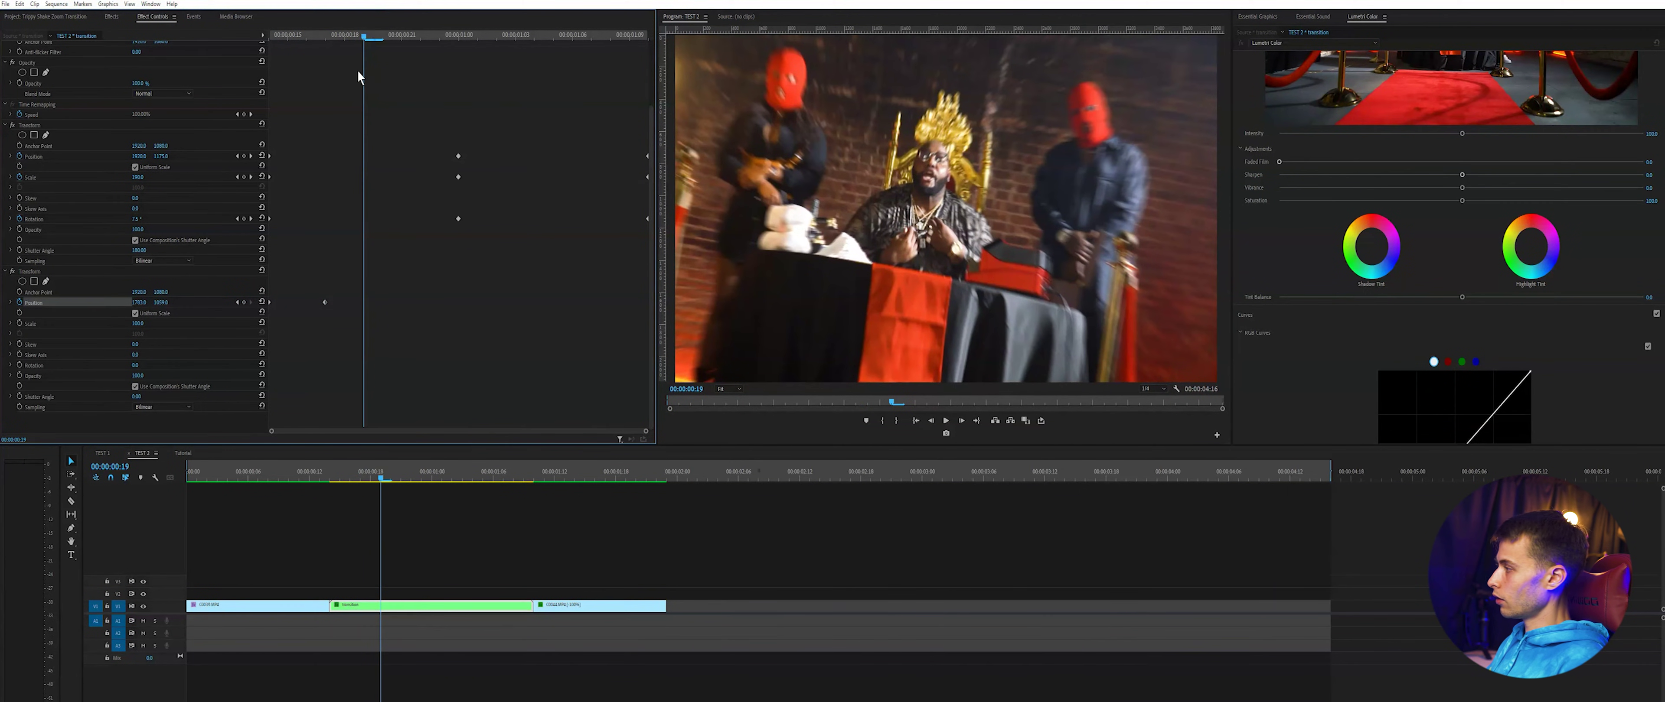
{"action": "left_click", "coordinate": [390, 225]}
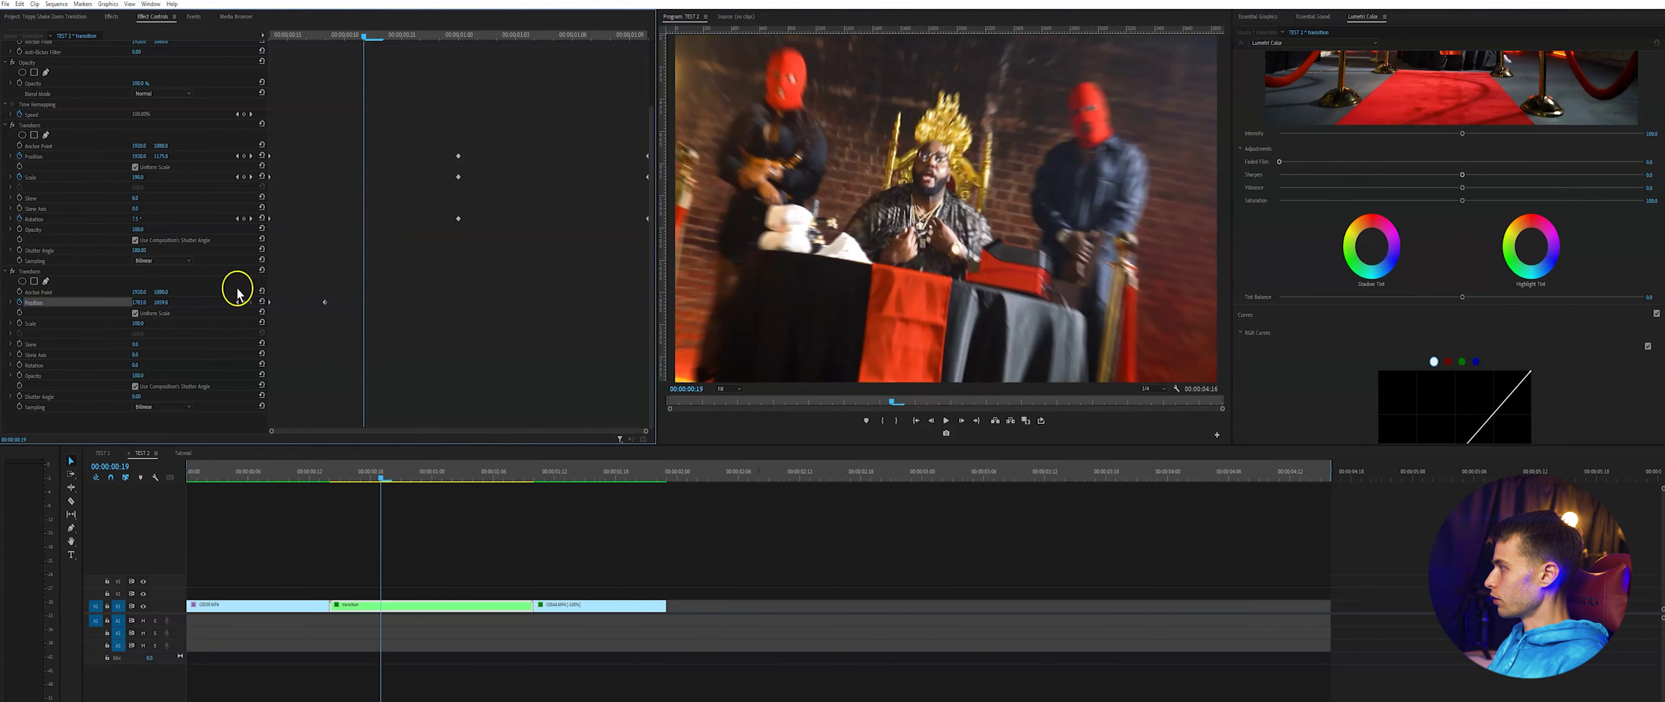
{"action": "left_click", "coordinate": [139, 303]}
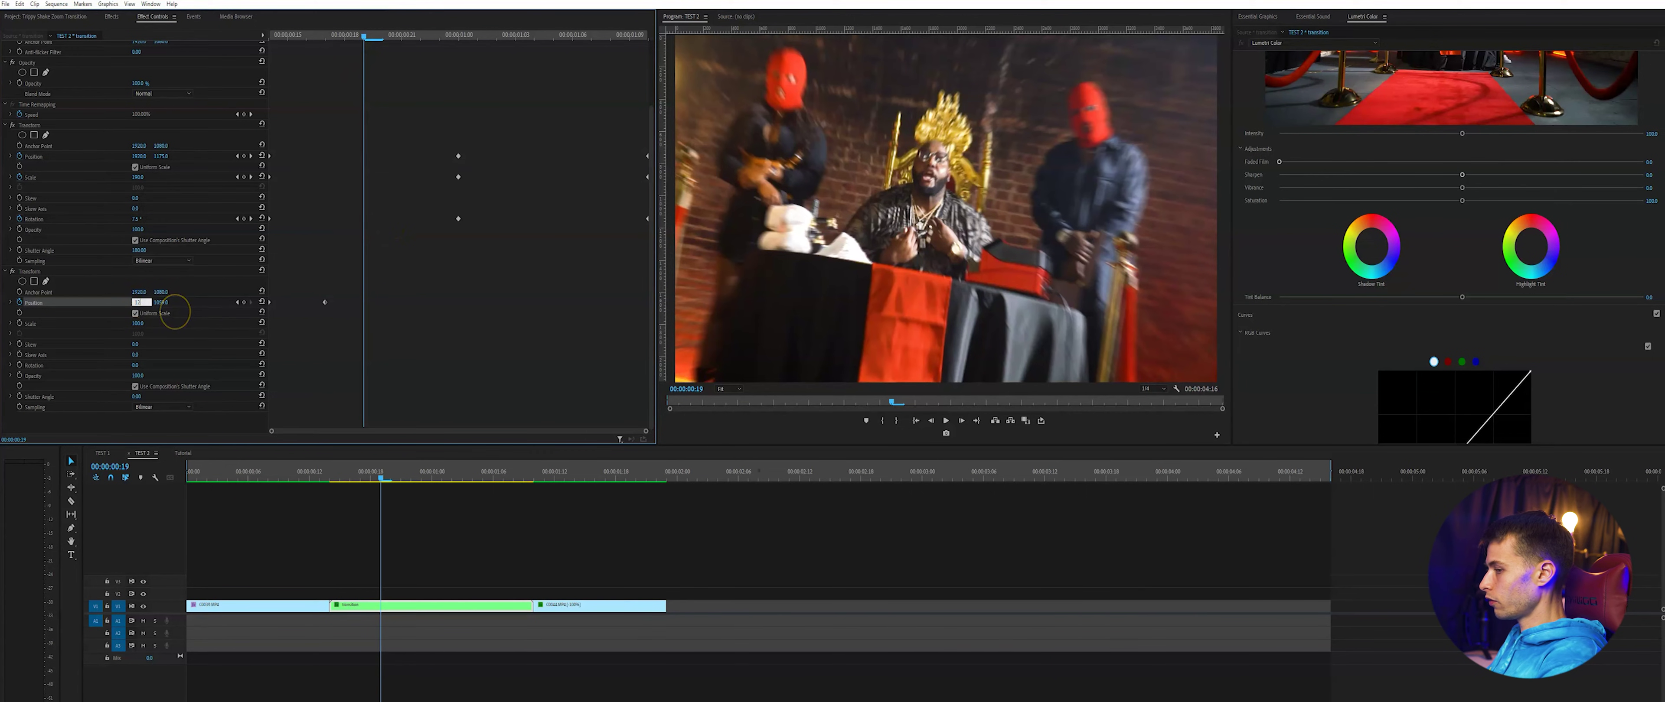
{"action": "key", "text": "Return"}
{"action": "left_click", "coordinate": [162, 301]}
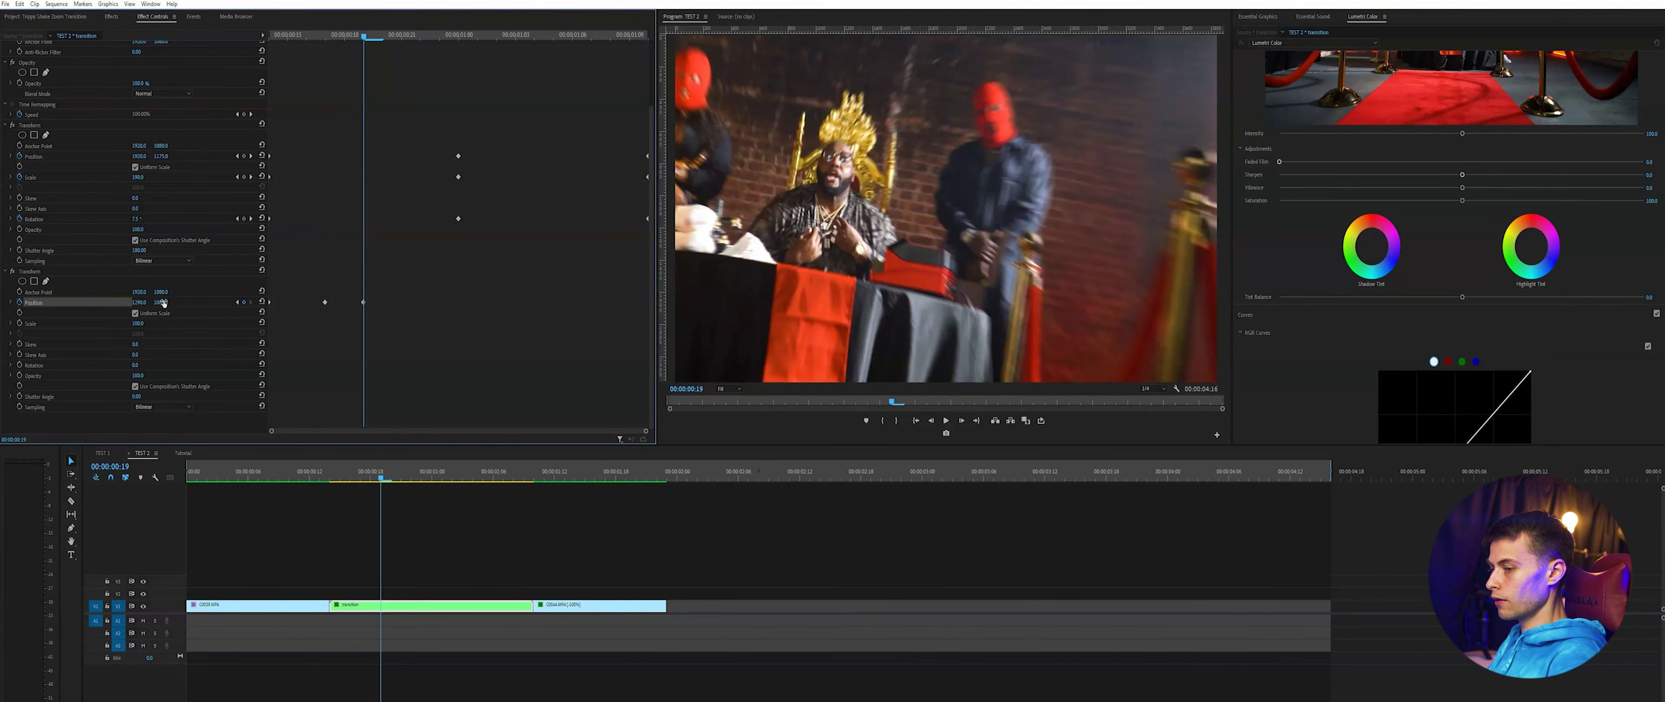
{"action": "left_click_drag", "start_coordinate": [164, 302], "coordinate": [164, 303]}
Keyframe the second Transform's Position at 00:00:00:22 with X 1908 and a larger Y that shifts the image downward
{"action": "left_click_drag", "start_coordinate": [382, 35], "coordinate": [422, 40]}
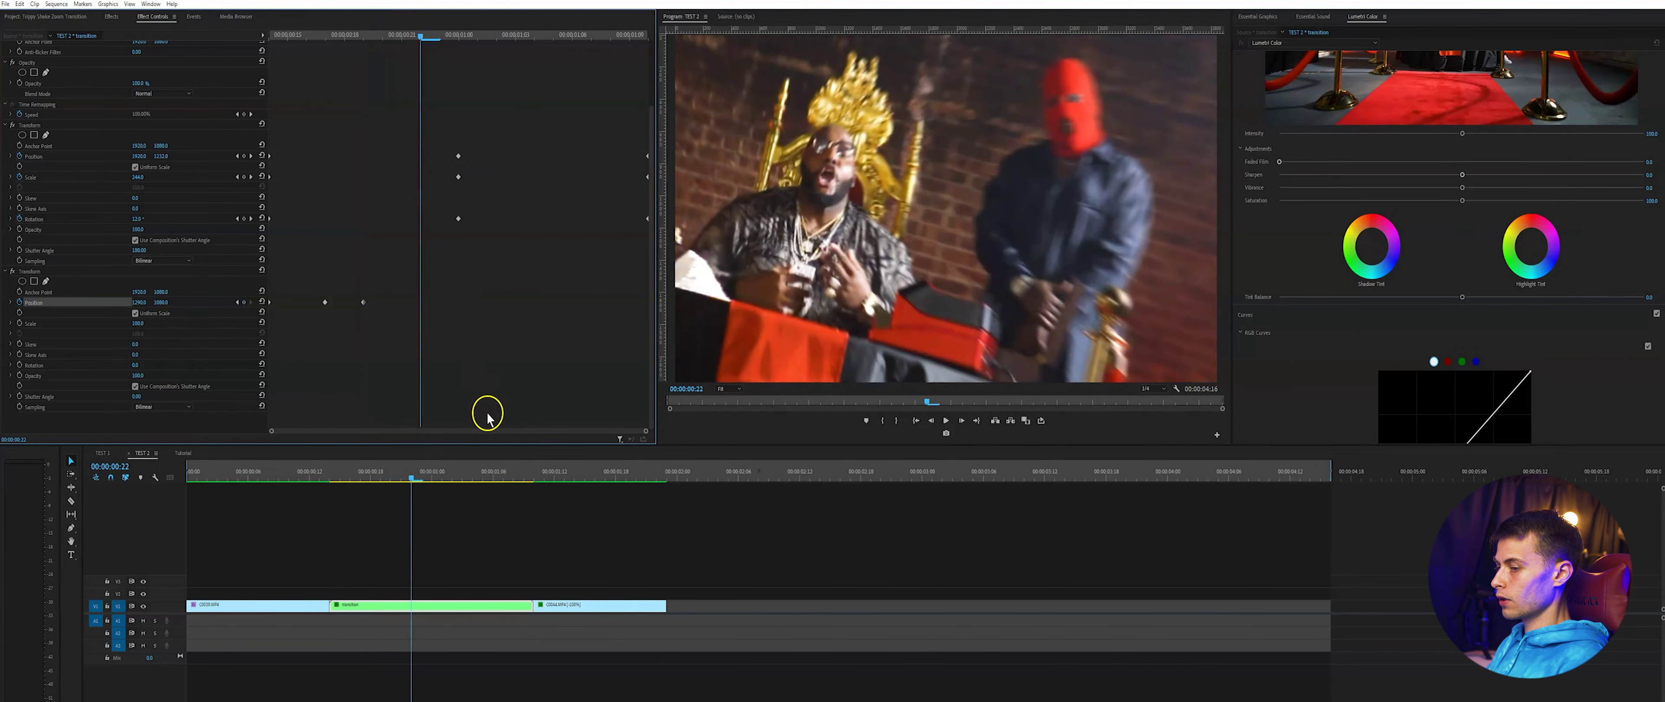
{"action": "left_click", "coordinate": [144, 304]}
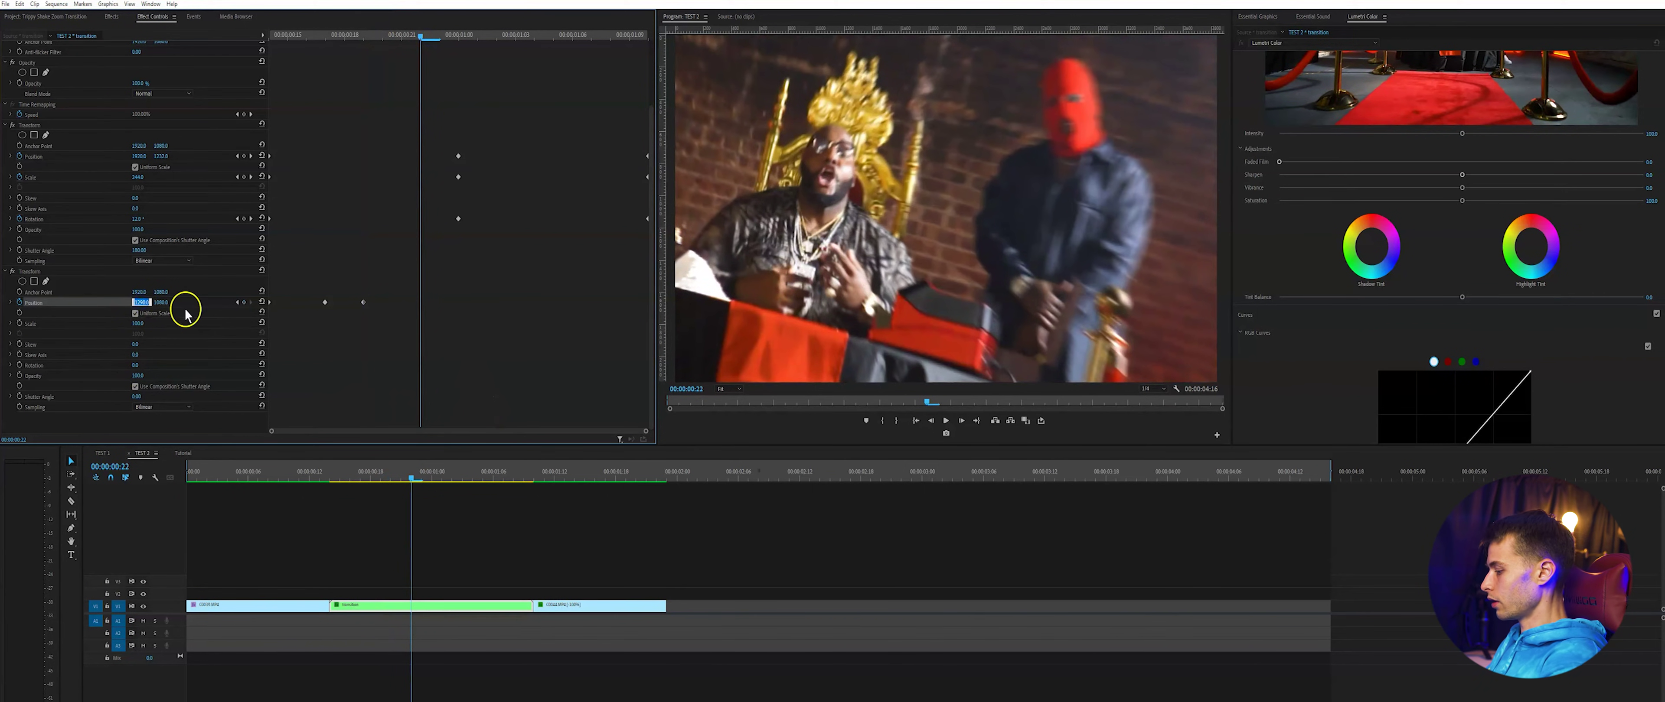
{"action": "type", "text": "1908"}
{"action": "key", "text": "Return"}
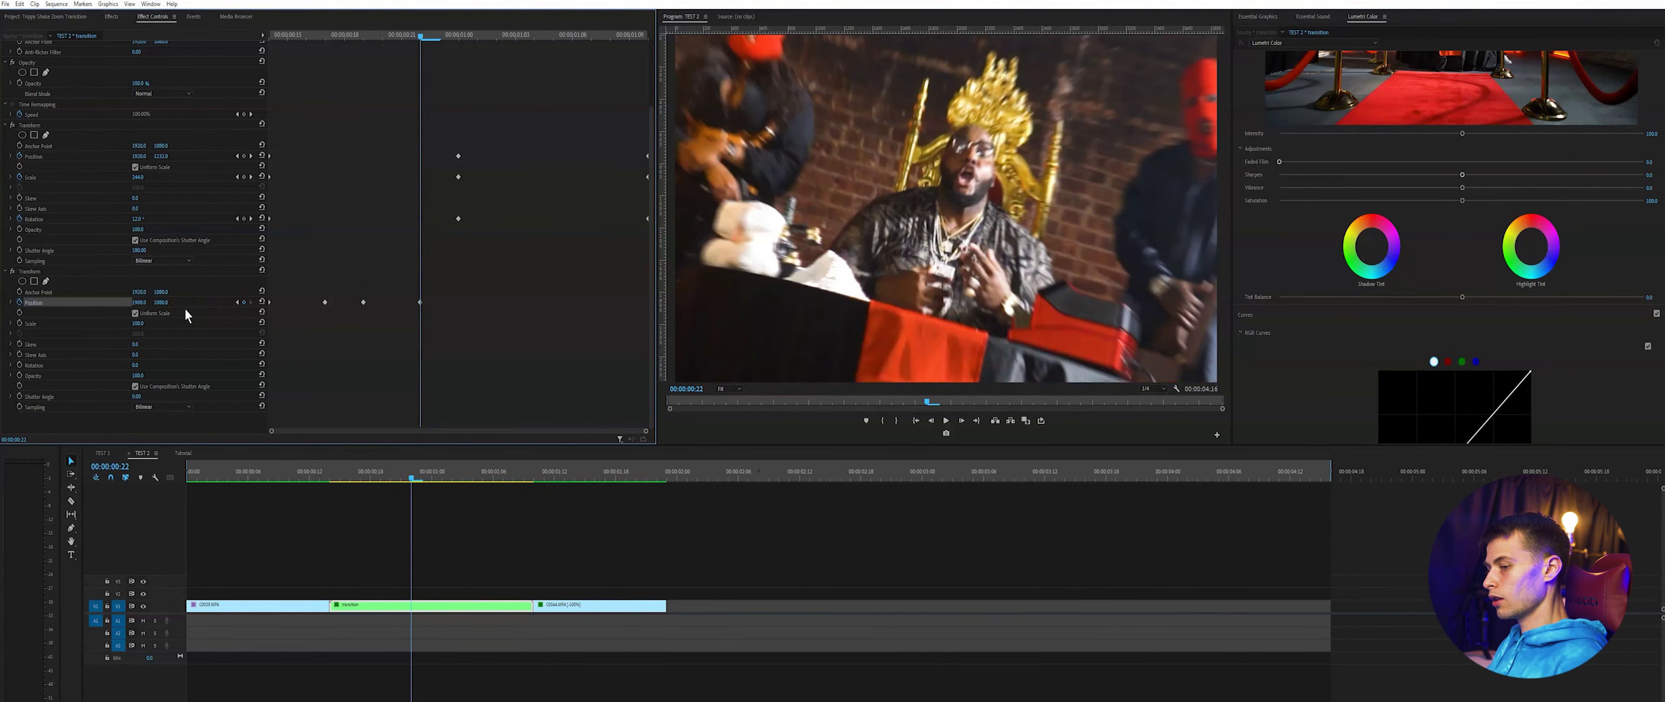
{"action": "left_click", "coordinate": [163, 302]}
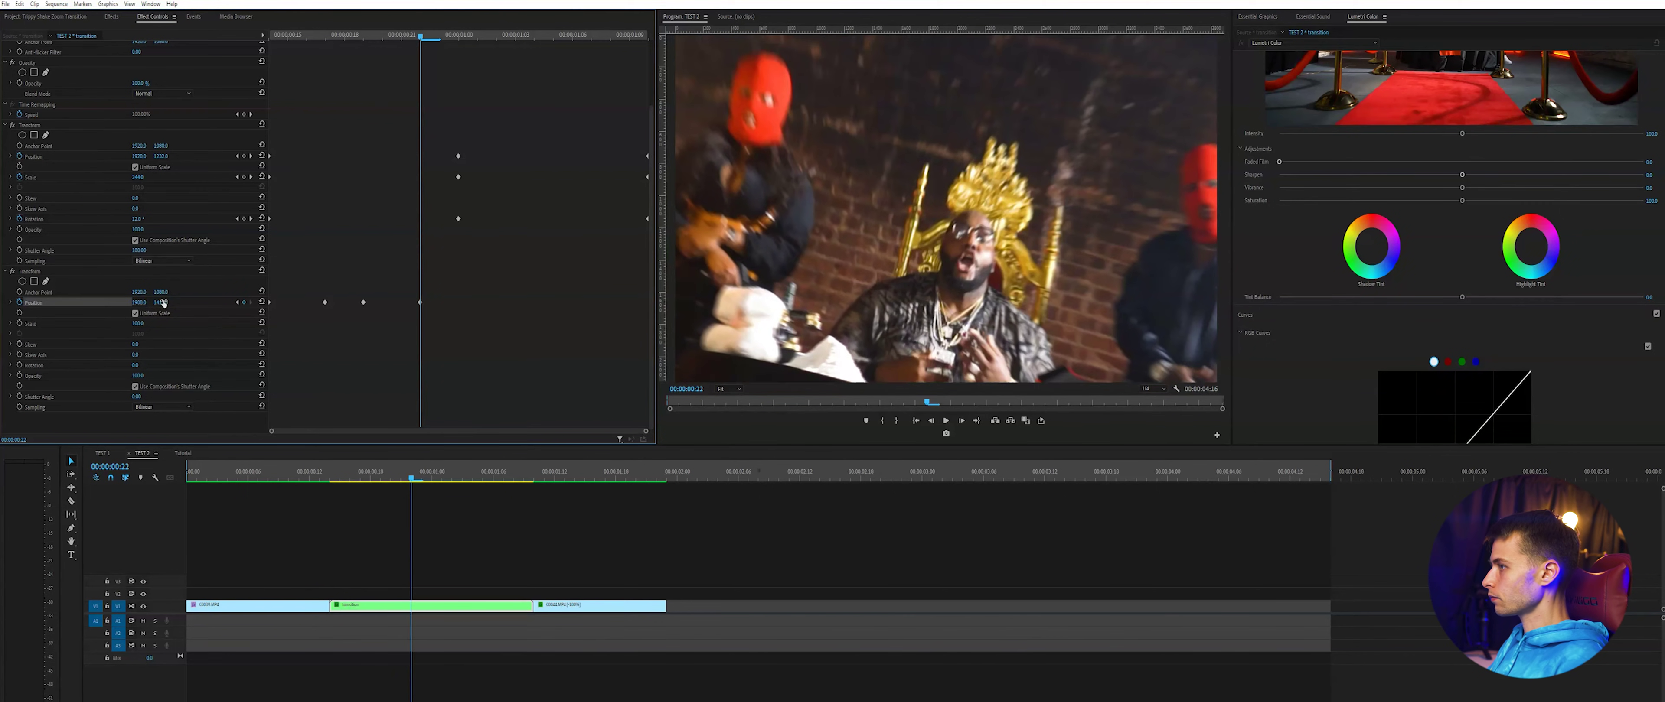
Keyframe the second Transform's Position to 4786, 2174 at 00:00:01:02 and save the project
{"action": "left_click_drag", "start_coordinate": [423, 37], "coordinate": [344, 62]}
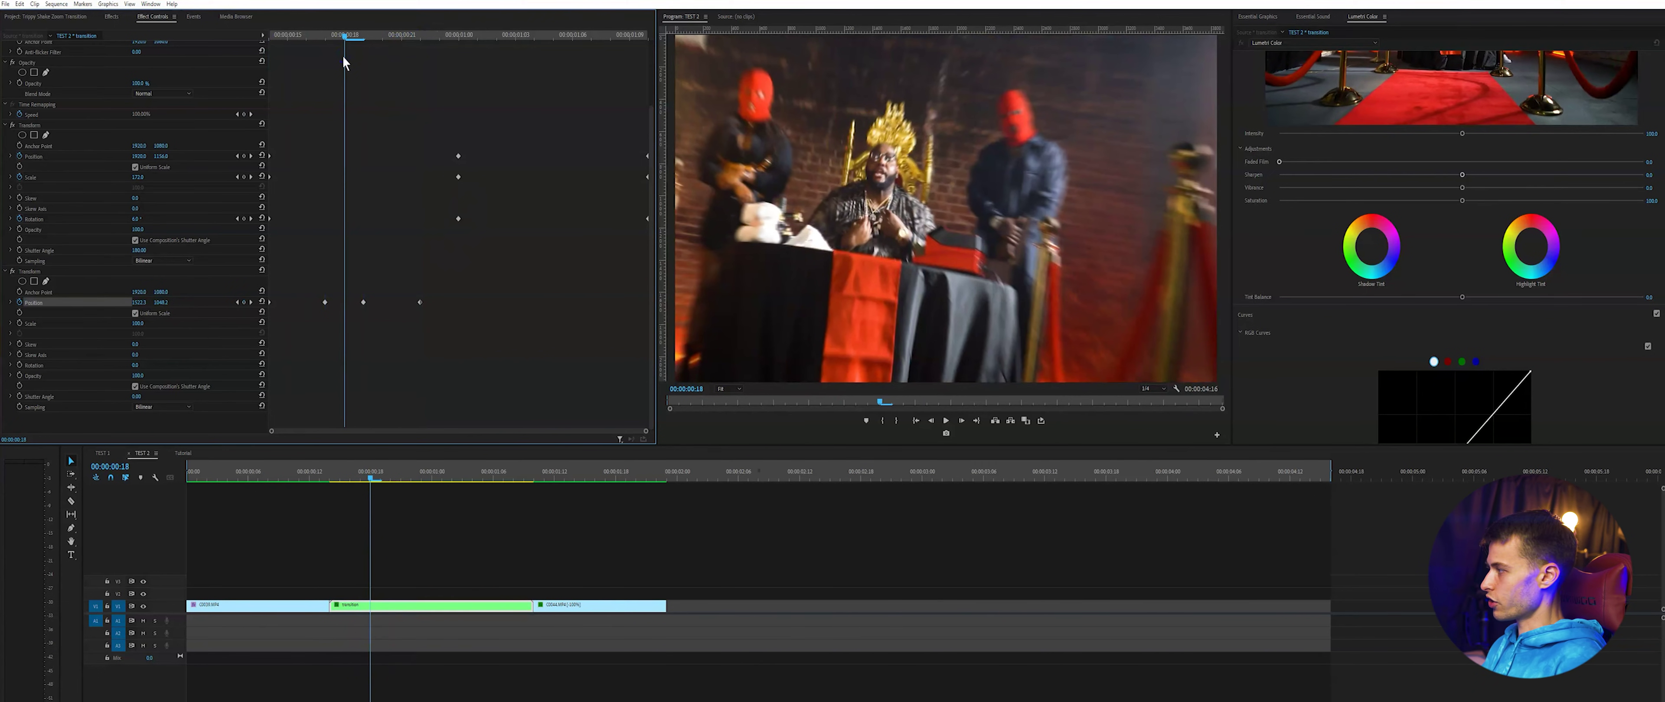
{"action": "key", "text": "space"}
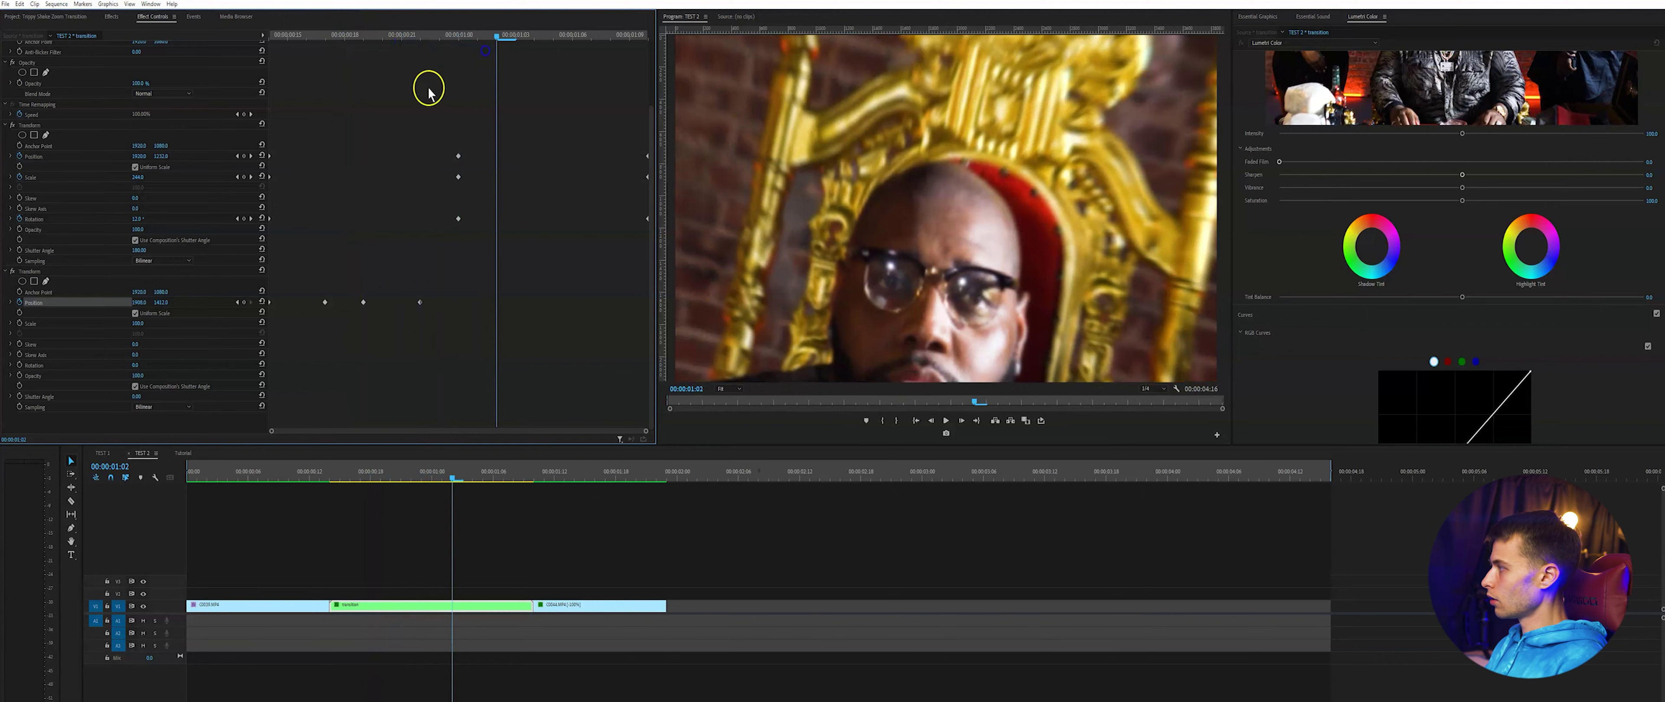
{"action": "left_click", "coordinate": [140, 302]}
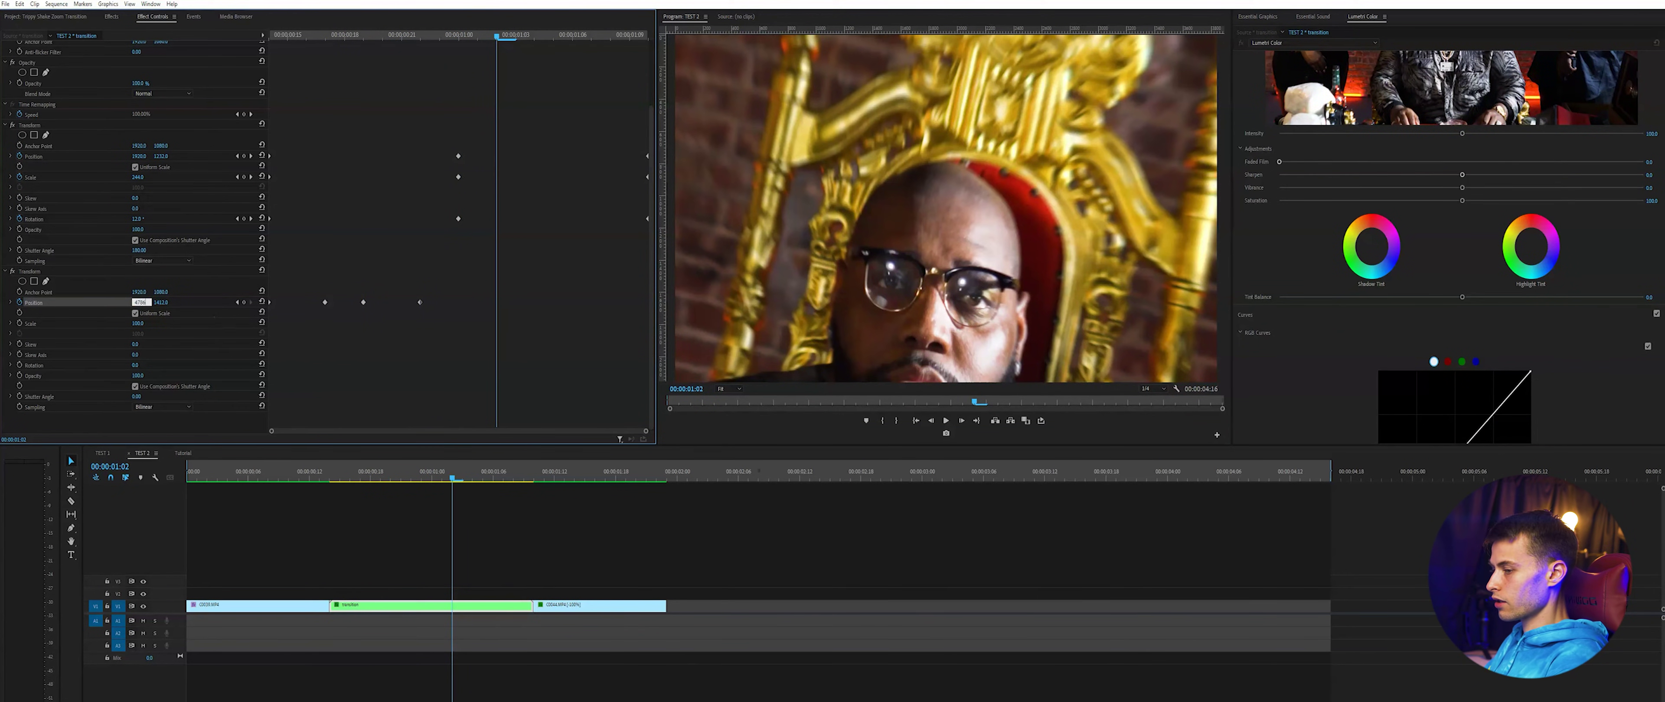
{"action": "type", "text": "4786"}
{"action": "key", "text": "Tab"}
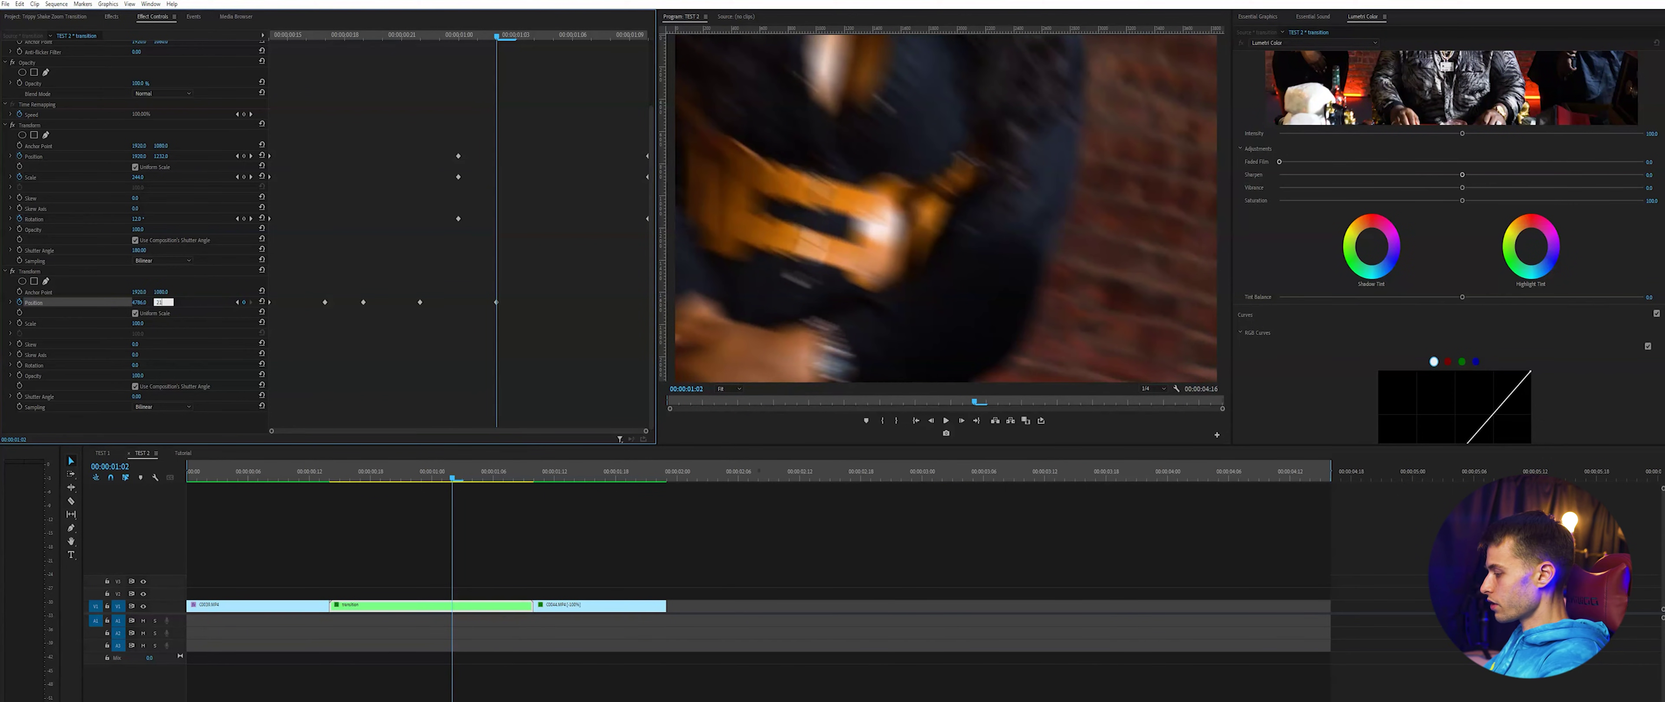
{"action": "type", "text": "2174"}
{"action": "key", "text": "Return"}
{"action": "left_click", "coordinate": [419, 303]}
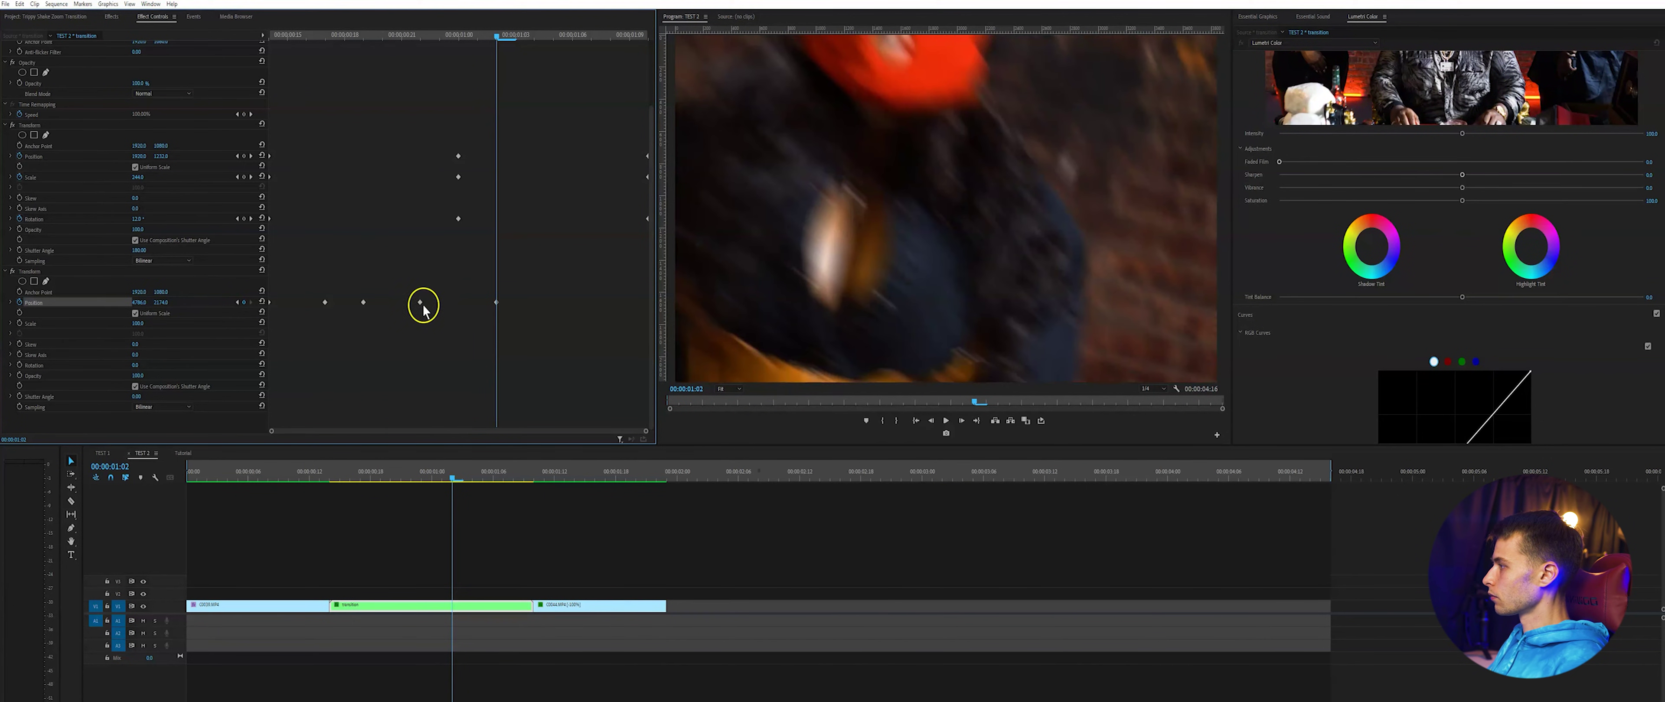
{"action": "key", "text": "ctrl+s"}
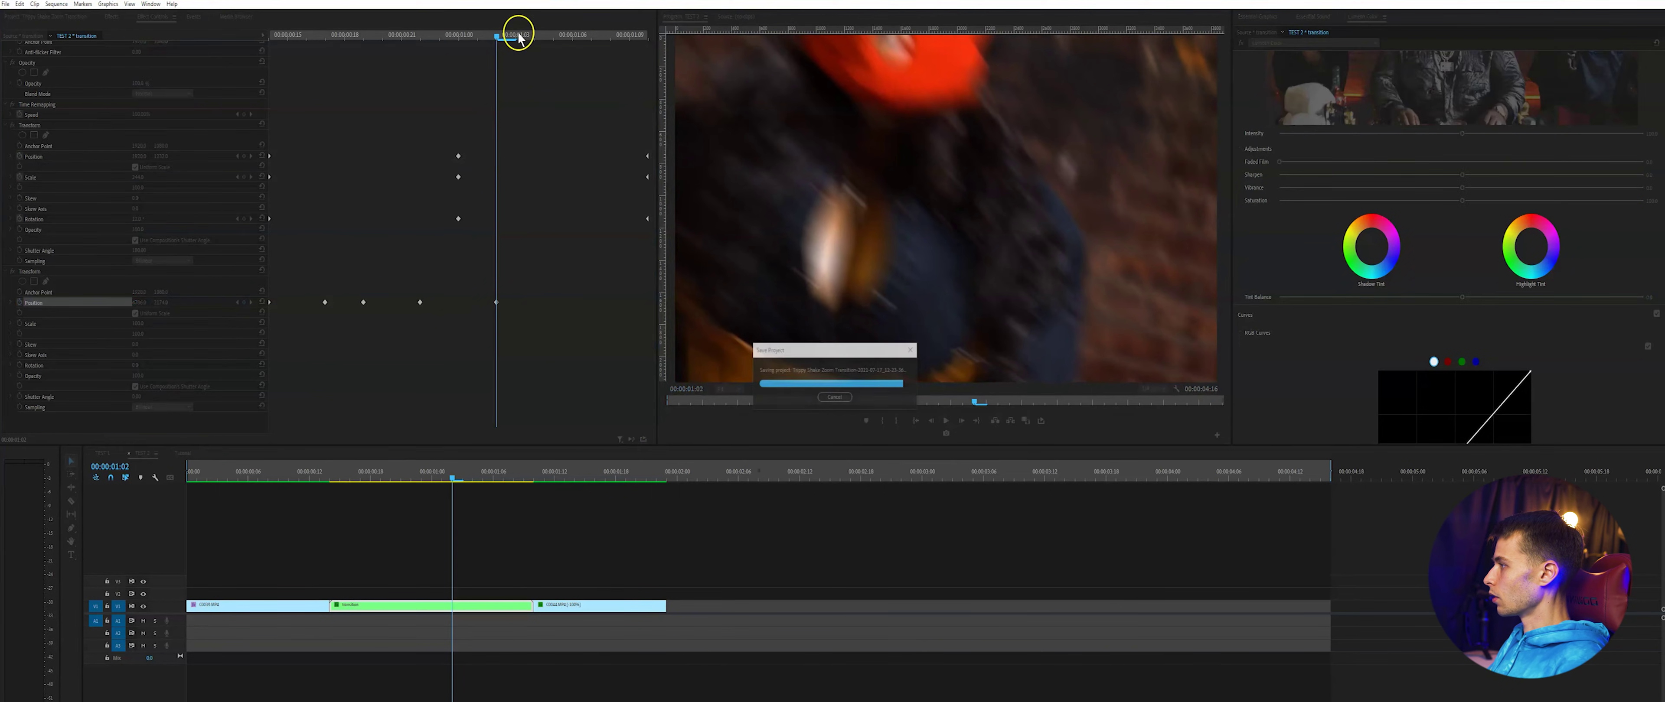
Keyframe the second Transform's Position at 00:00:01:05, bringing the image back left with a smaller X and setting Y to 1586
{"action": "left_click_drag", "start_coordinate": [531, 40], "coordinate": [553, 41]}
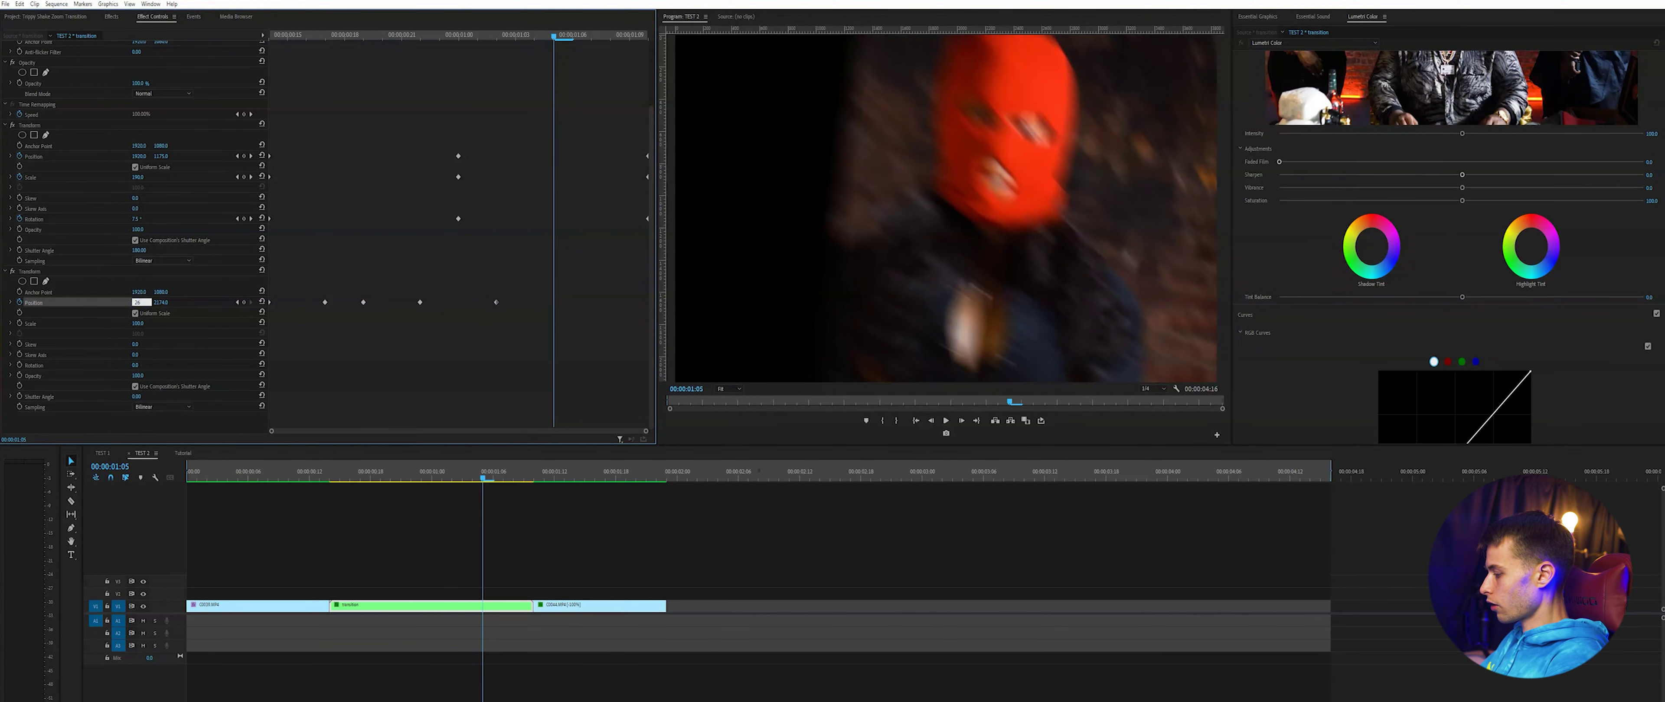
{"action": "key", "text": "Return"}
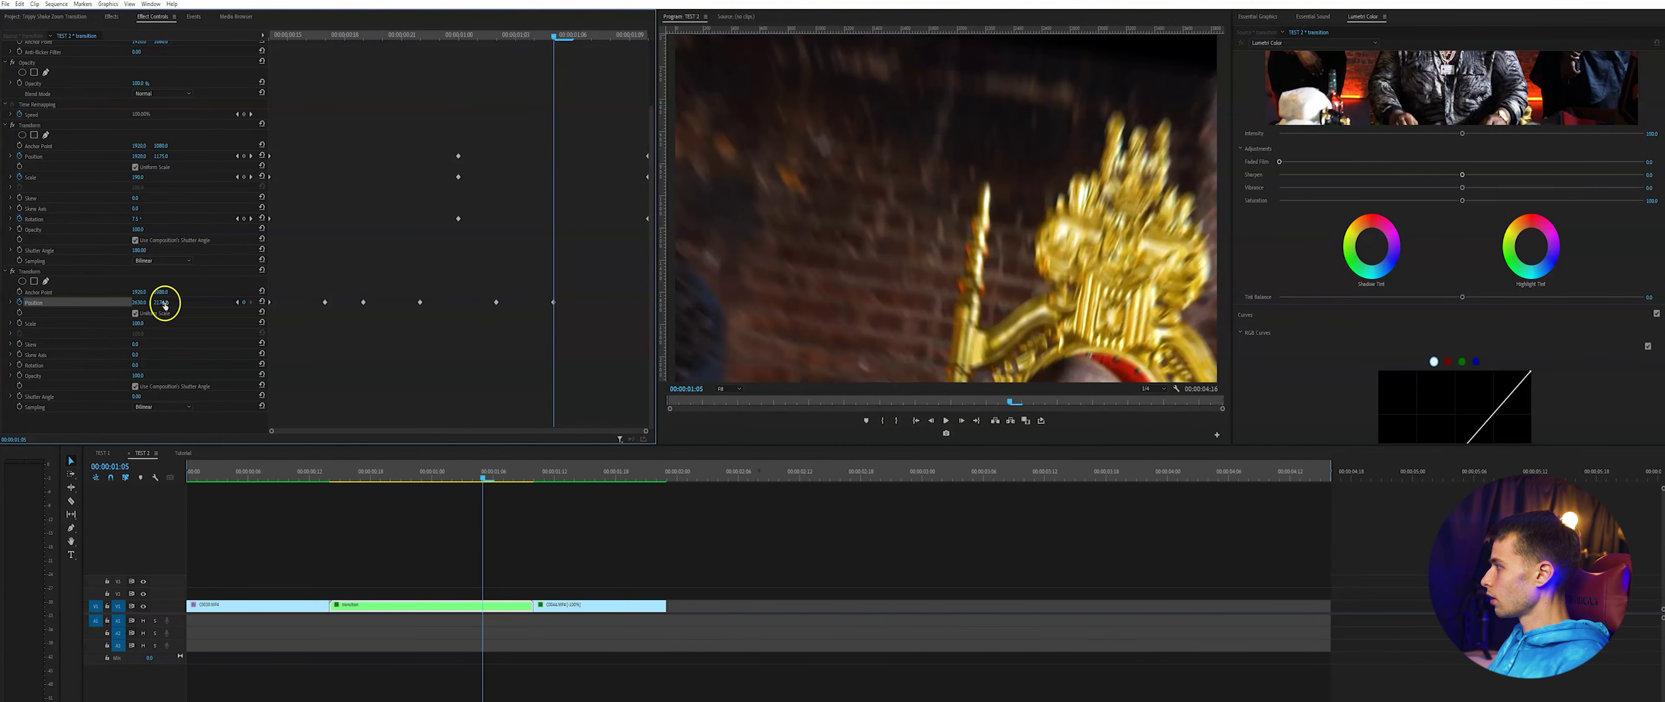
{"action": "left_click", "coordinate": [271, 338]}
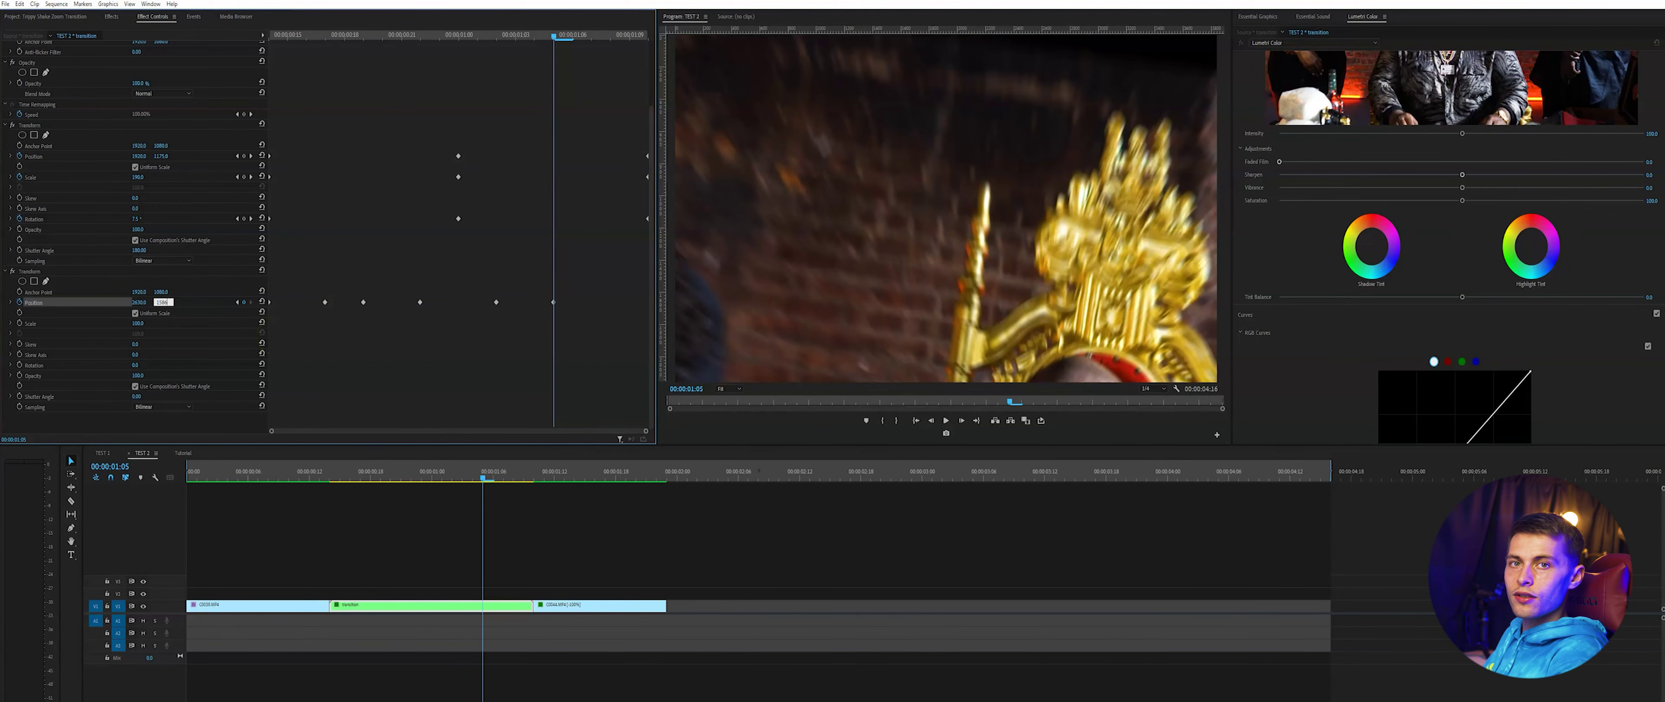
{"action": "type", "text": "1586"}
{"action": "key", "text": "Return"}
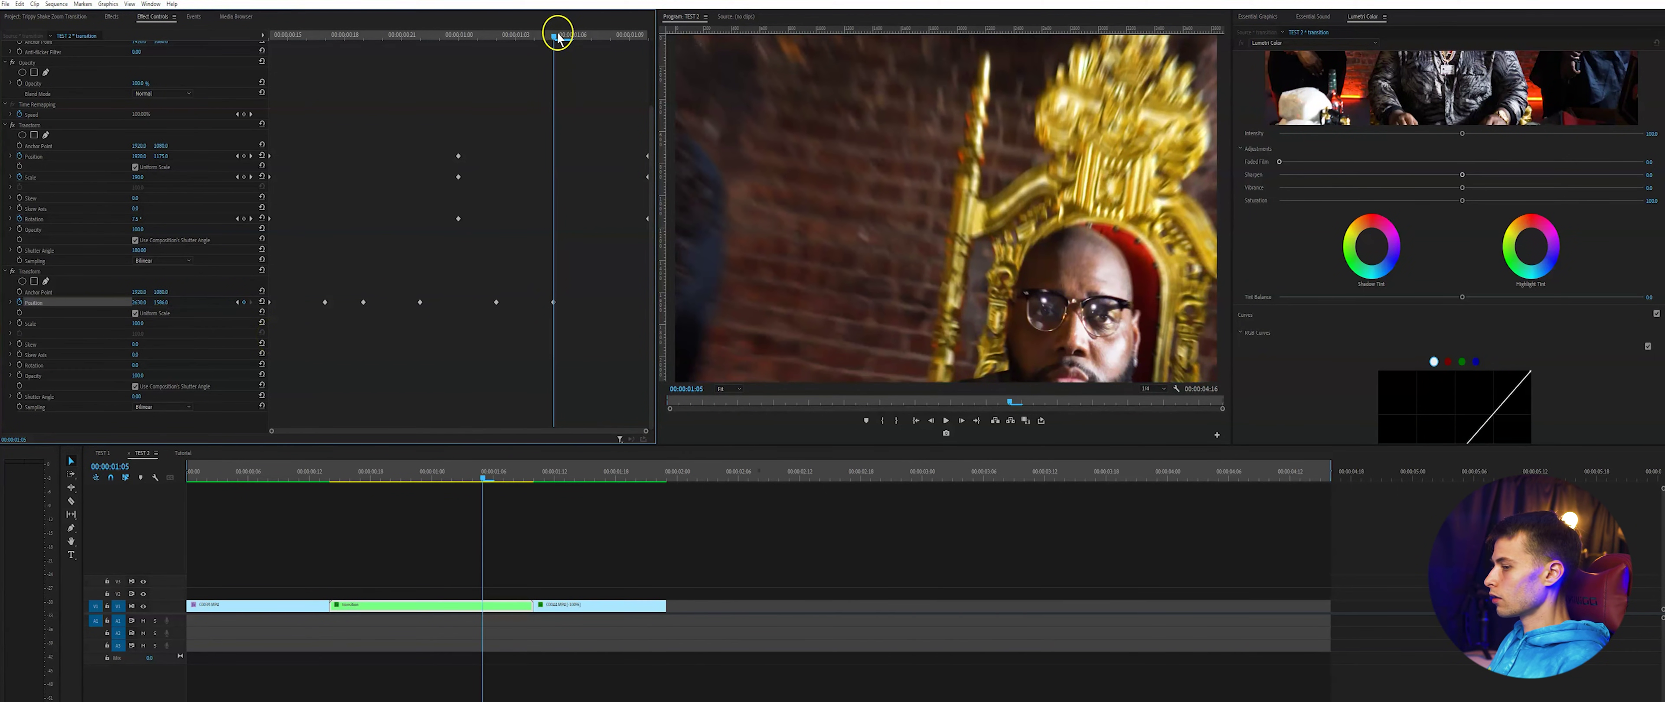
Reset the second Transform's Position to default near the nested clip's end and move that keyframe to the very end
{"action": "left_click_drag", "start_coordinate": [564, 39], "coordinate": [630, 38]}
{"action": "left_click", "coordinate": [324, 275]}
{"action": "left_click", "coordinate": [262, 302]}
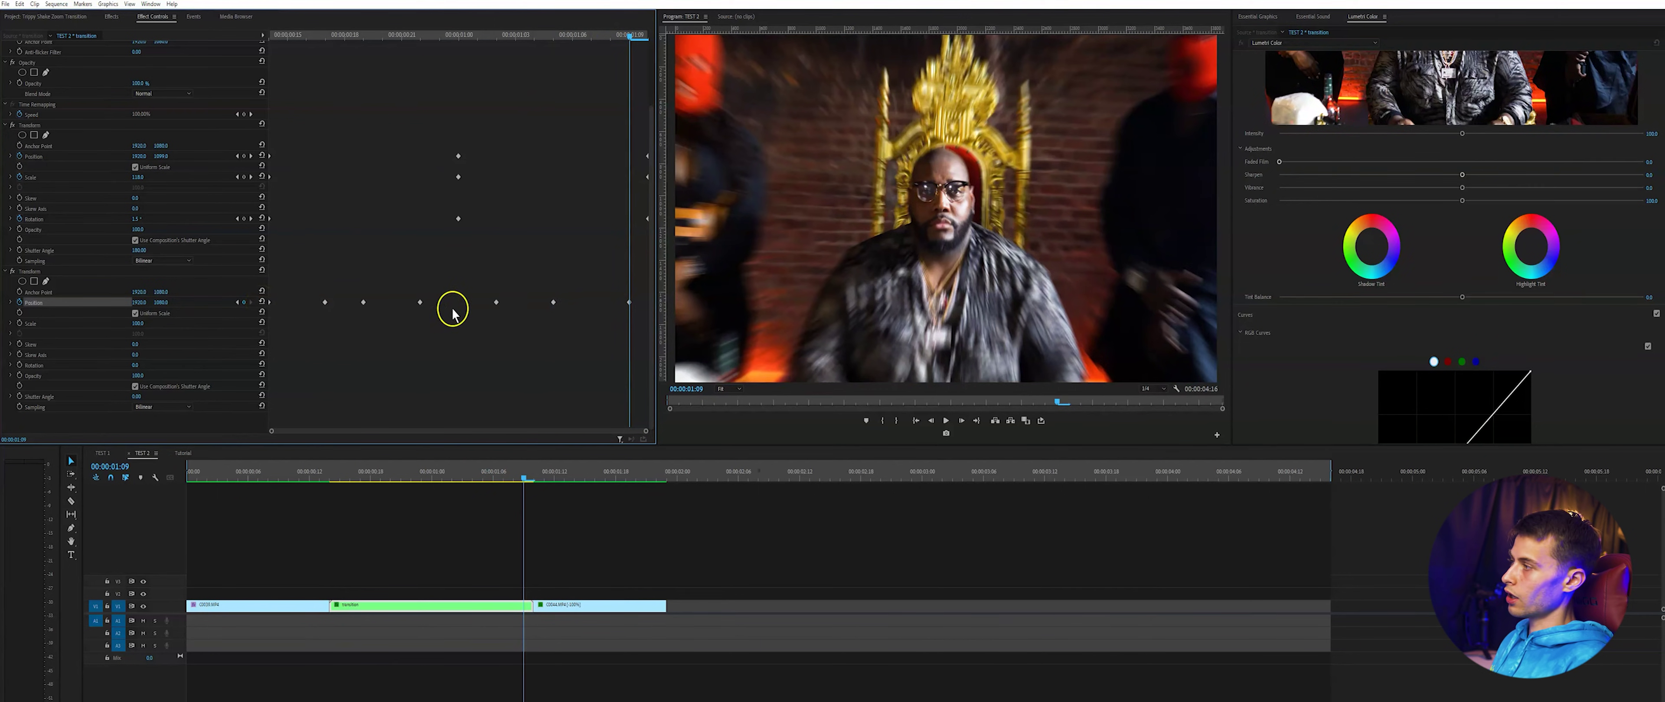
{"action": "left_click_drag", "start_coordinate": [450, 309], "coordinate": [638, 306]}
{"action": "left_click", "coordinate": [517, 152]}
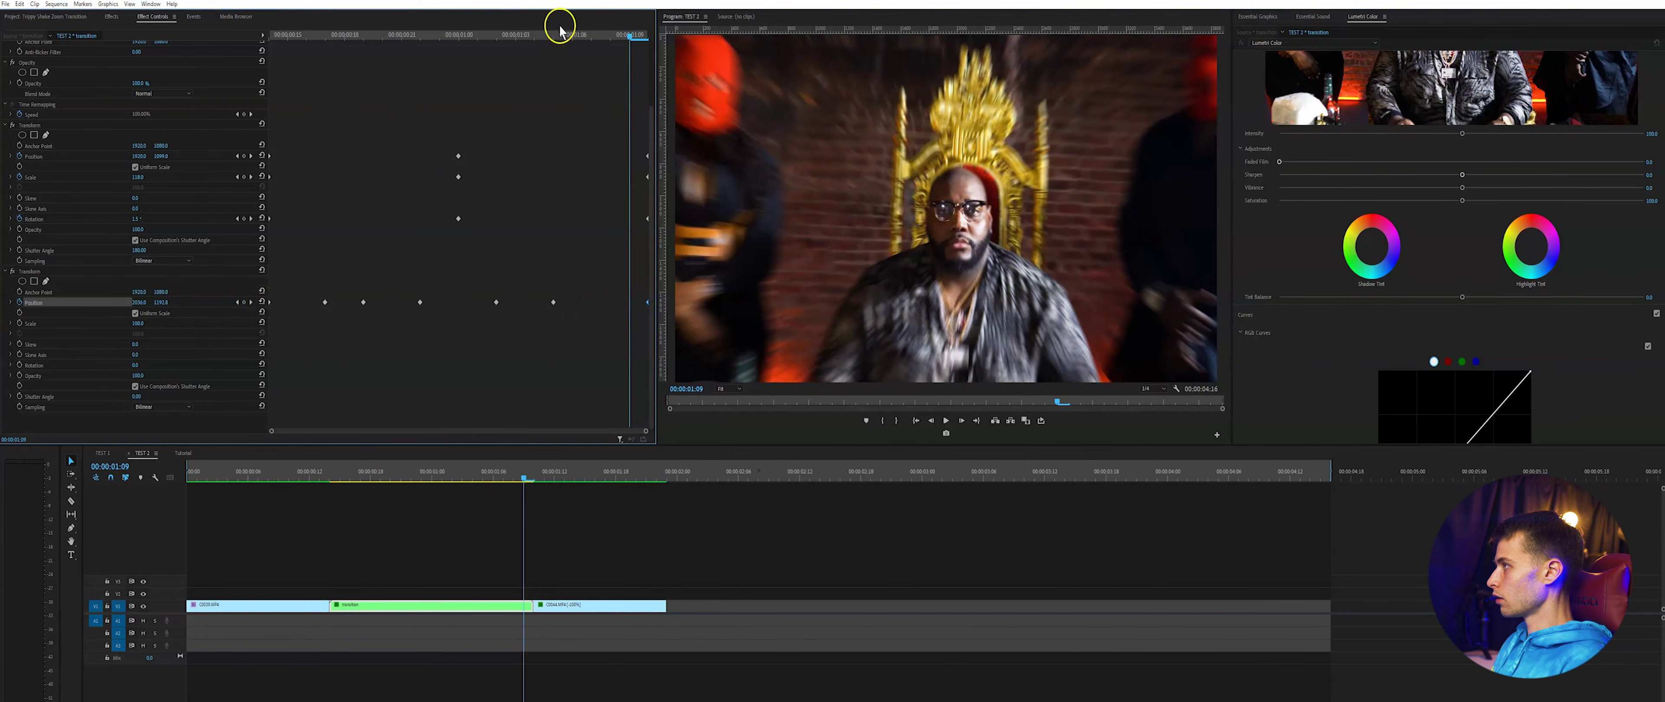
Respace the second Transform's middle Position keyframes later in time so they are spread more evenly across the nested clip
{"action": "left_click_drag", "start_coordinate": [557, 26], "coordinate": [368, 84]}
{"action": "key", "text": "Left"}
{"action": "key", "text": "Left"}
{"action": "key", "text": "Left"}
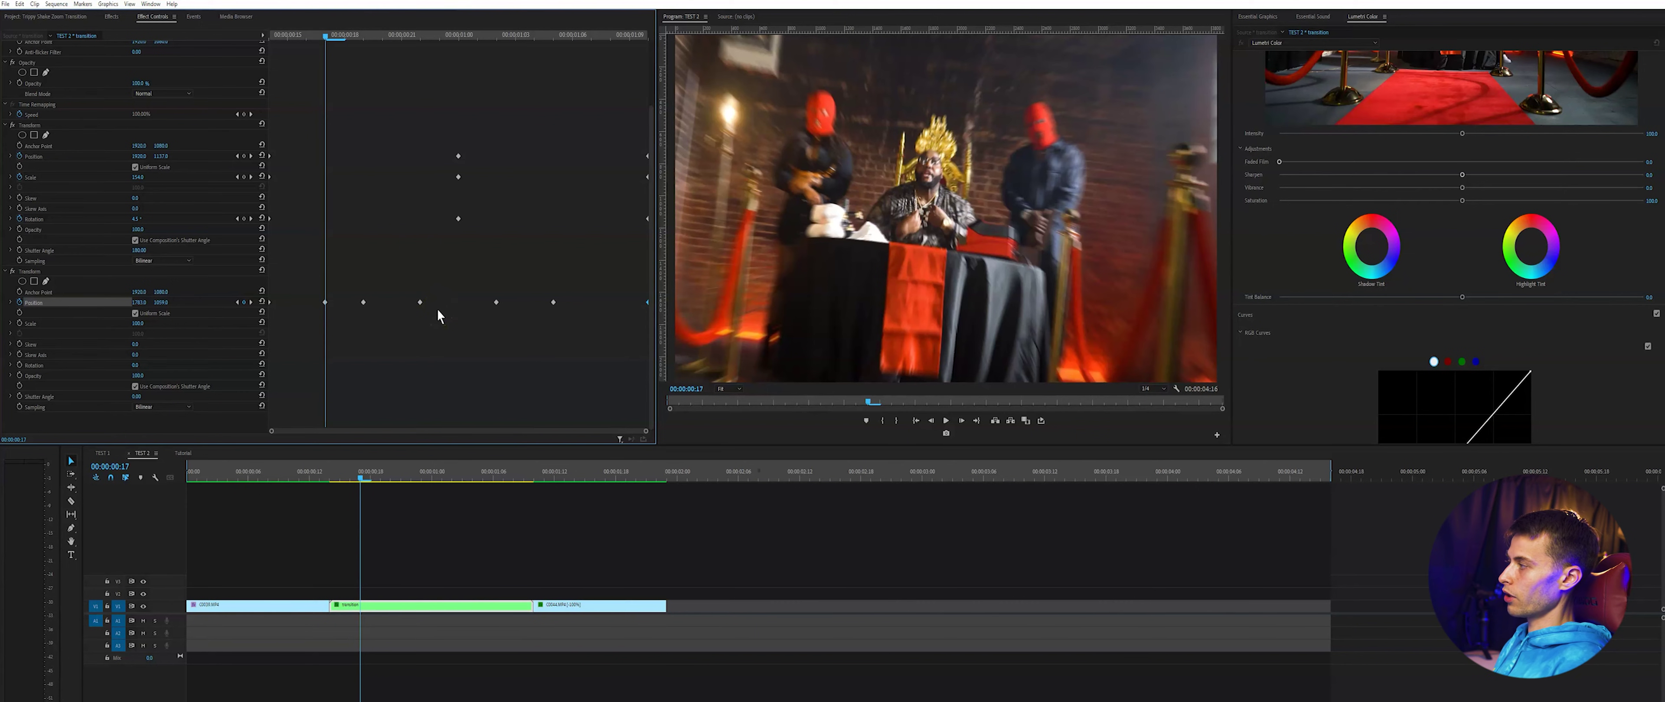
{"action": "left_click_drag", "start_coordinate": [419, 302], "coordinate": [377, 302]}
{"action": "left_click_drag", "start_coordinate": [496, 302], "coordinate": [502, 303]}
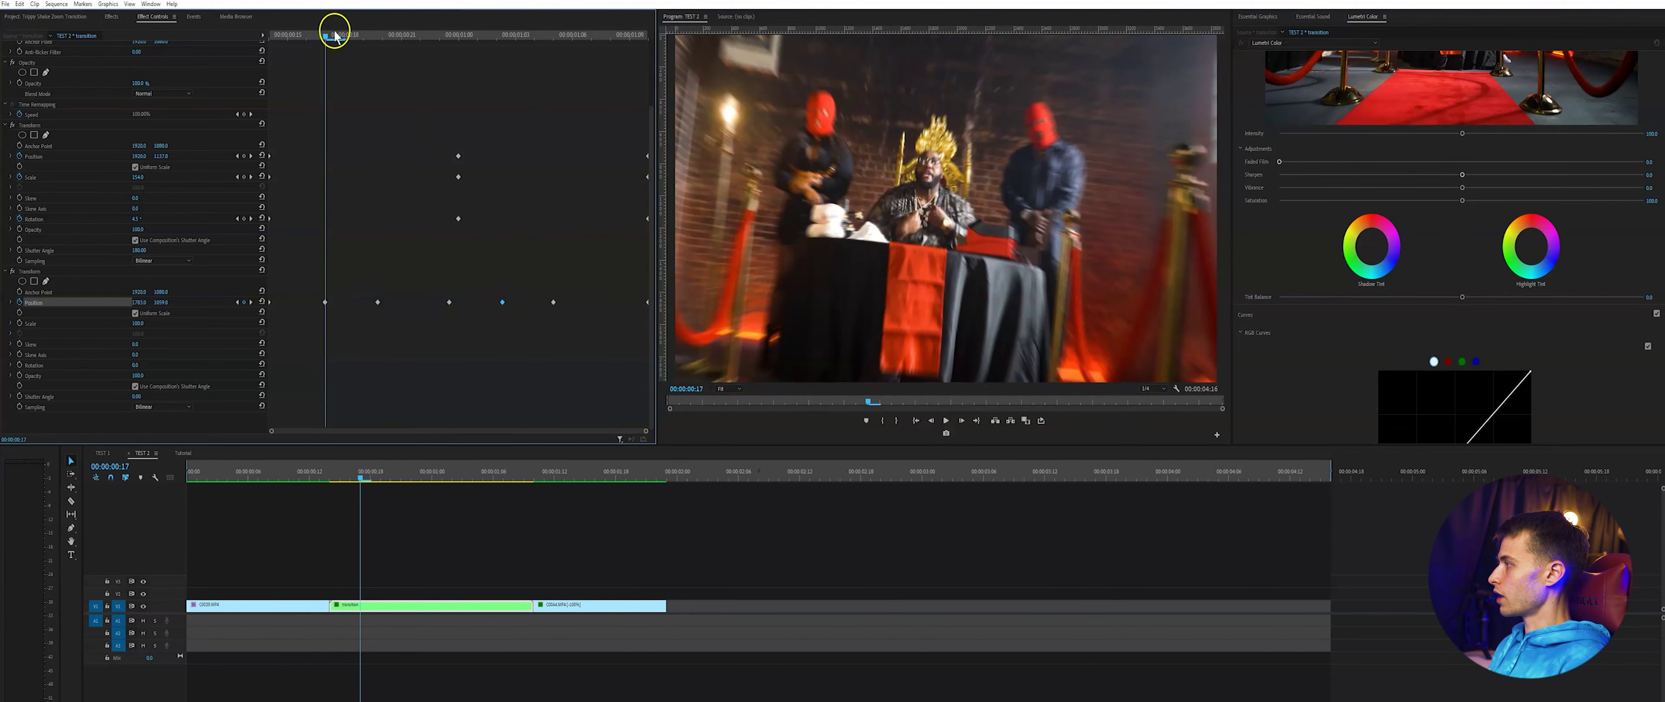
Play back the transition from just before the nested clip to review the added Position shake
{"action": "left_click_drag", "start_coordinate": [334, 32], "coordinate": [288, 36]}
{"action": "key", "text": "space"}
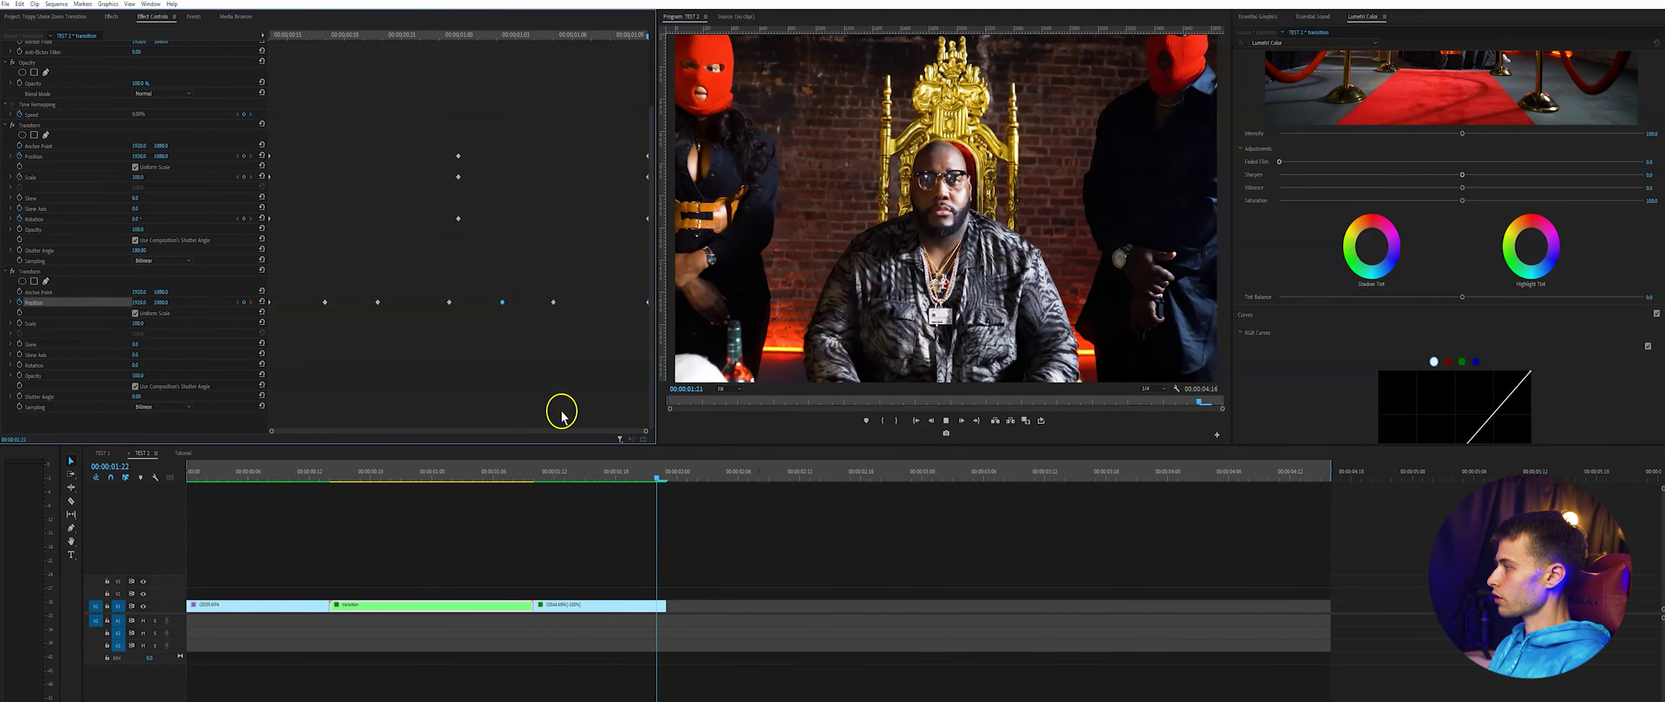
{"action": "left_click", "coordinate": [303, 477]}
{"action": "key", "text": "space"}
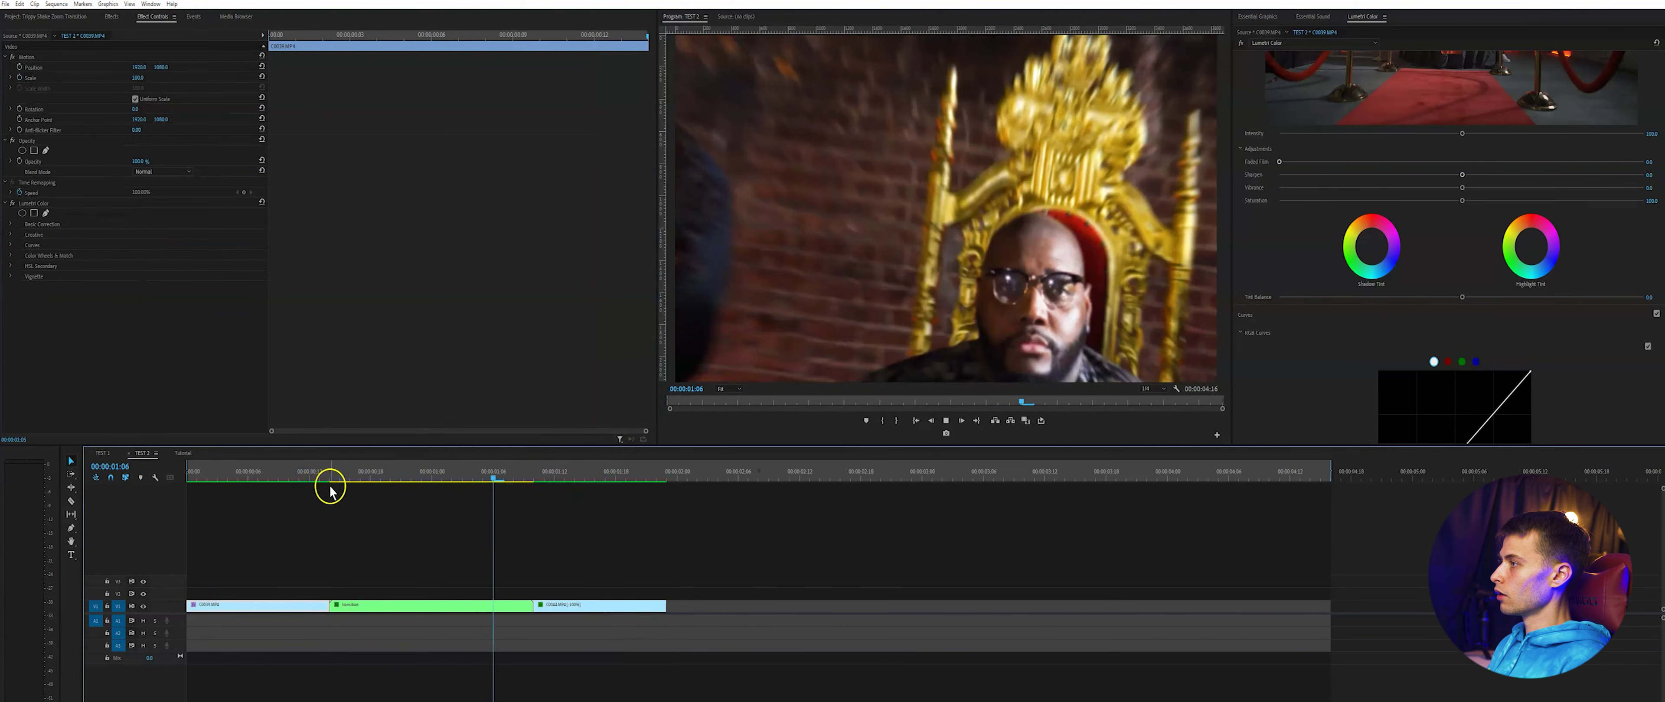
{"action": "left_click", "coordinate": [310, 477]}
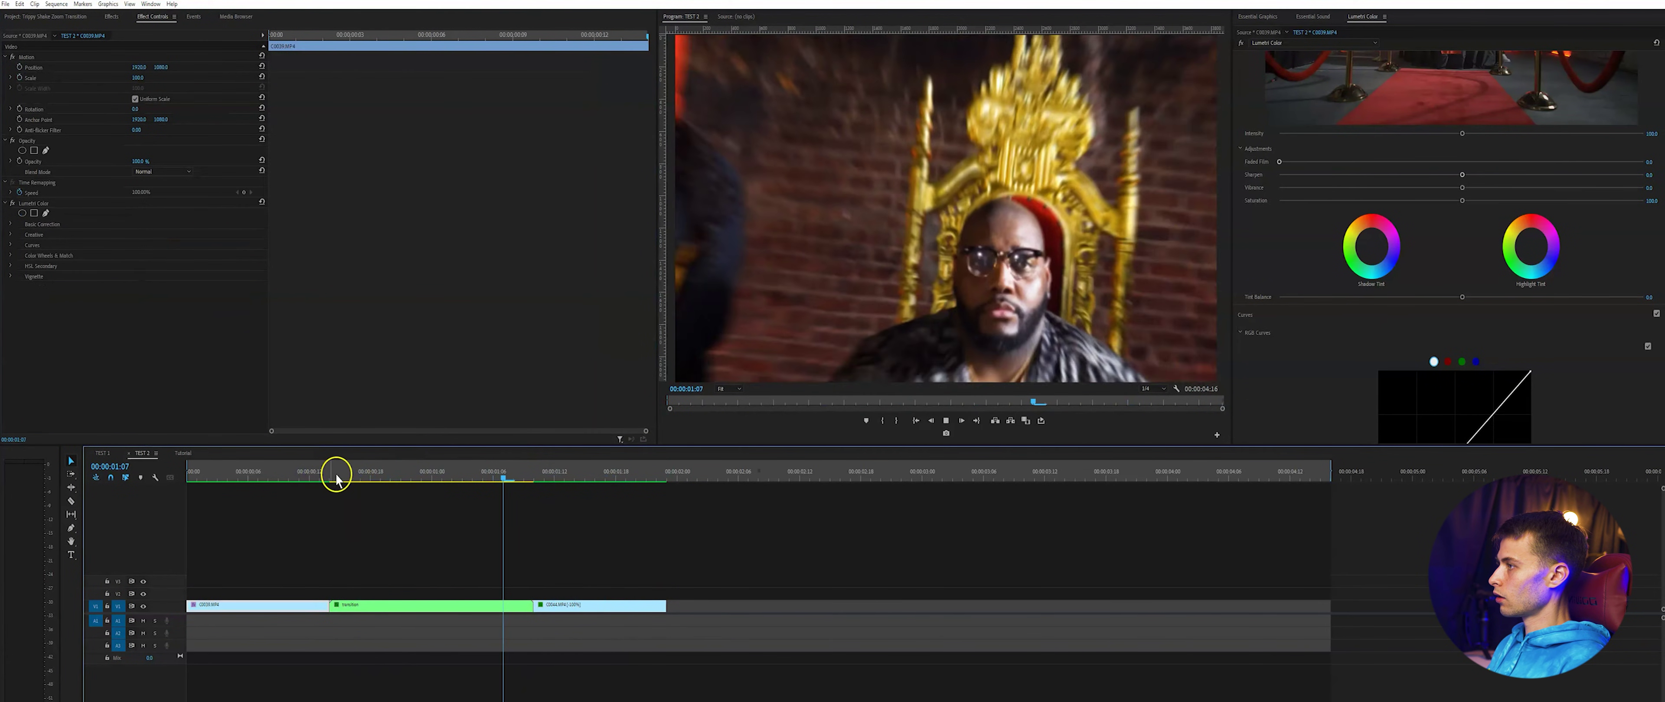
Start keyframing the second Transform's Scale at the beginning of the nested clip
{"action": "left_click", "coordinate": [362, 476]}
{"action": "left_click_drag", "start_coordinate": [379, 479], "coordinate": [341, 479]}
{"action": "left_click", "coordinate": [362, 329]}
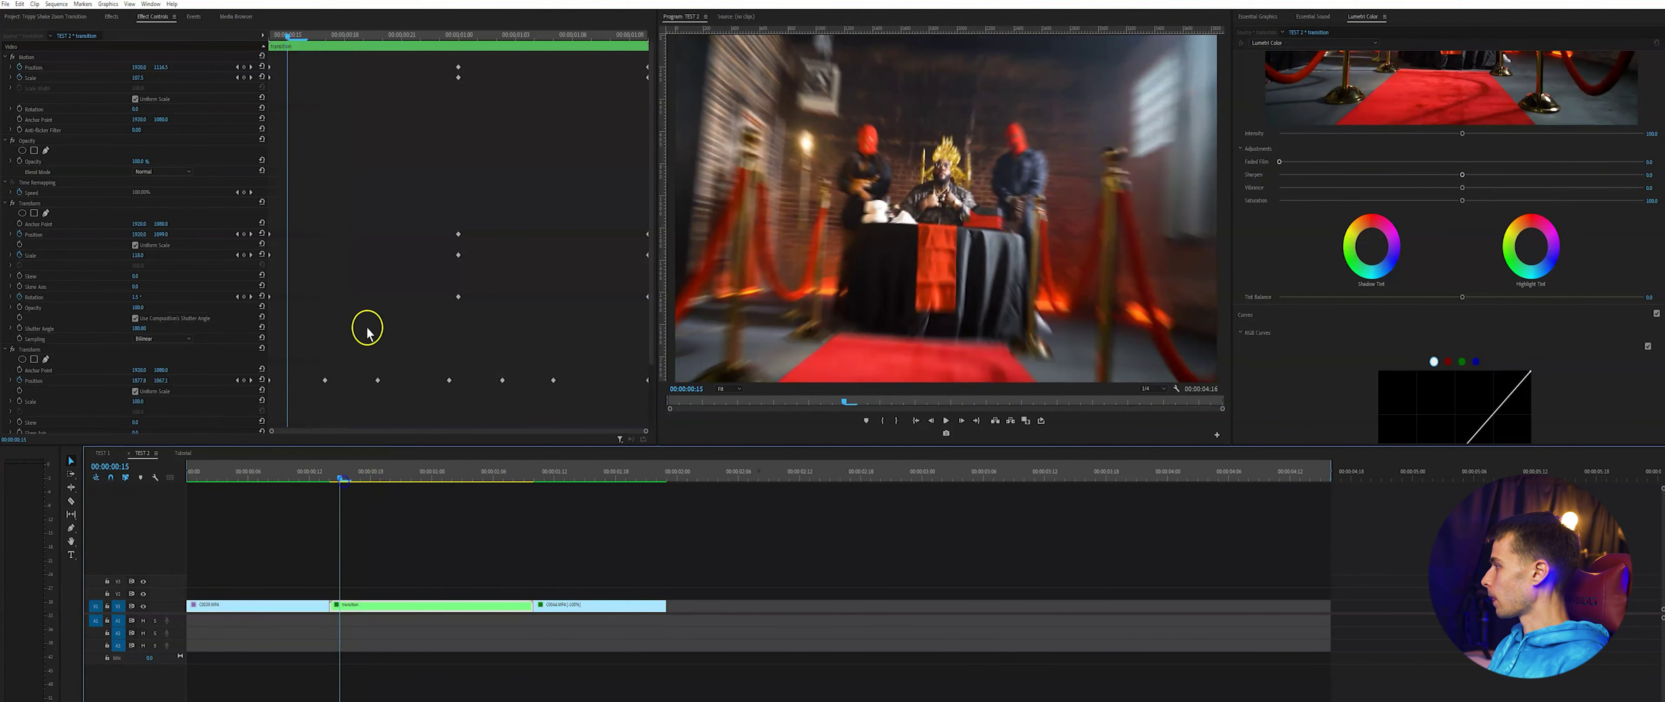
{"action": "scroll", "coordinate": [356, 339], "scroll_direction": "down", "scroll_amount": 2}
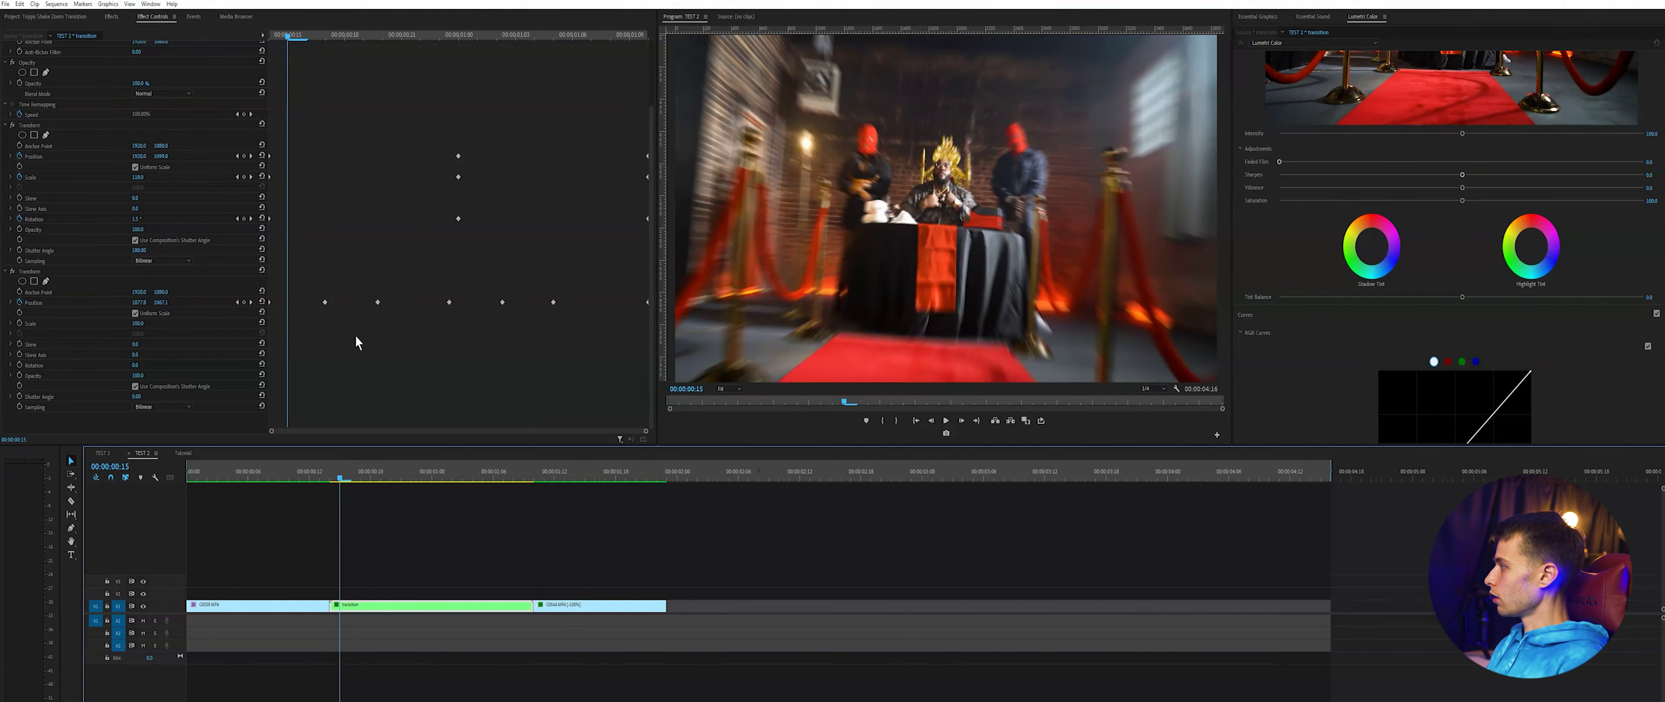
{"action": "left_click", "coordinate": [19, 323]}
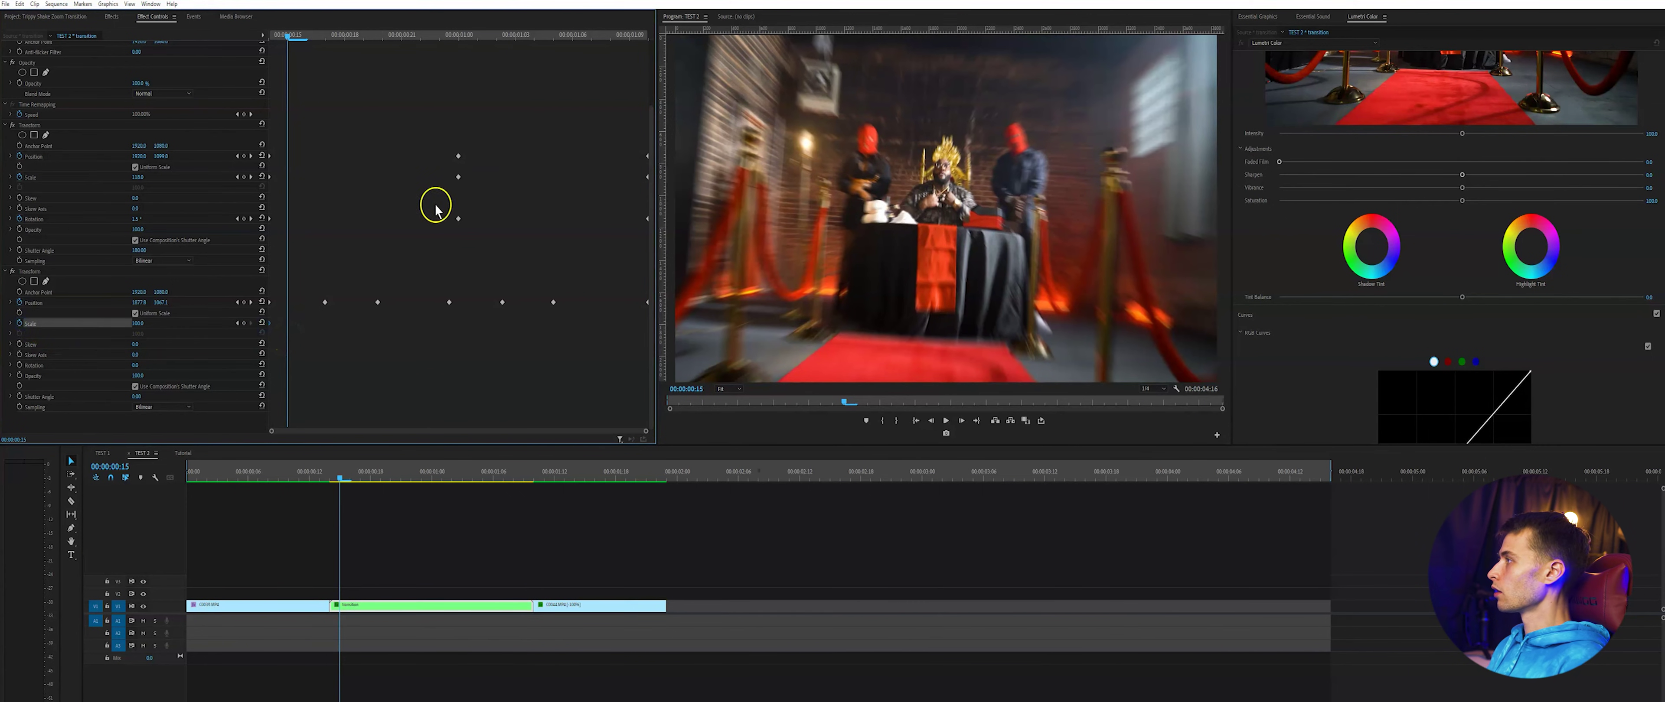
Keyframe the second Transform's Scale to a larger value at 00:00:01:05, on the last middle Position keyframe
{"action": "left_click", "coordinate": [459, 36]}
{"action": "left_click_drag", "start_coordinate": [459, 35], "coordinate": [551, 61]}
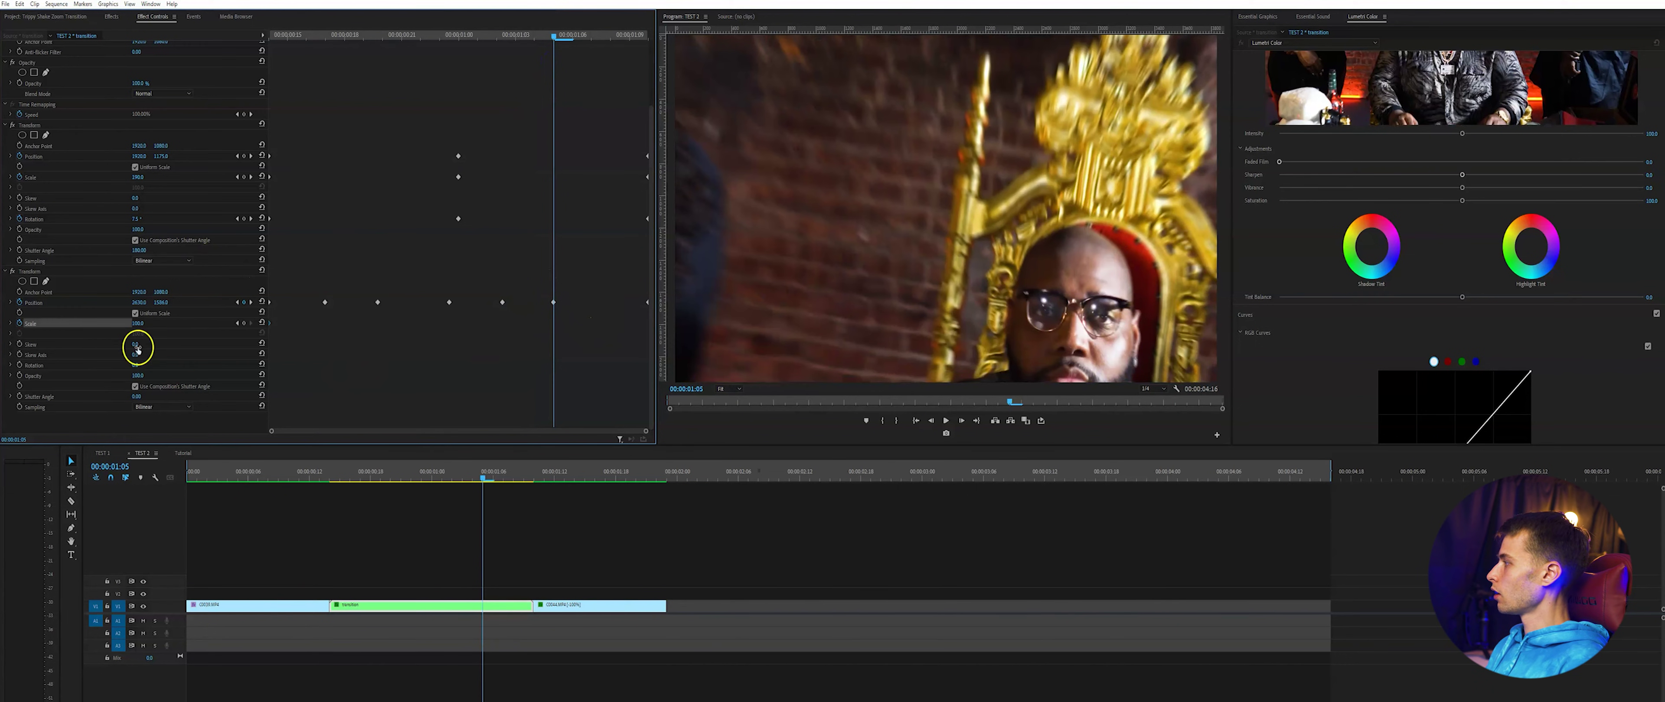
{"action": "left_click", "coordinate": [138, 323]}
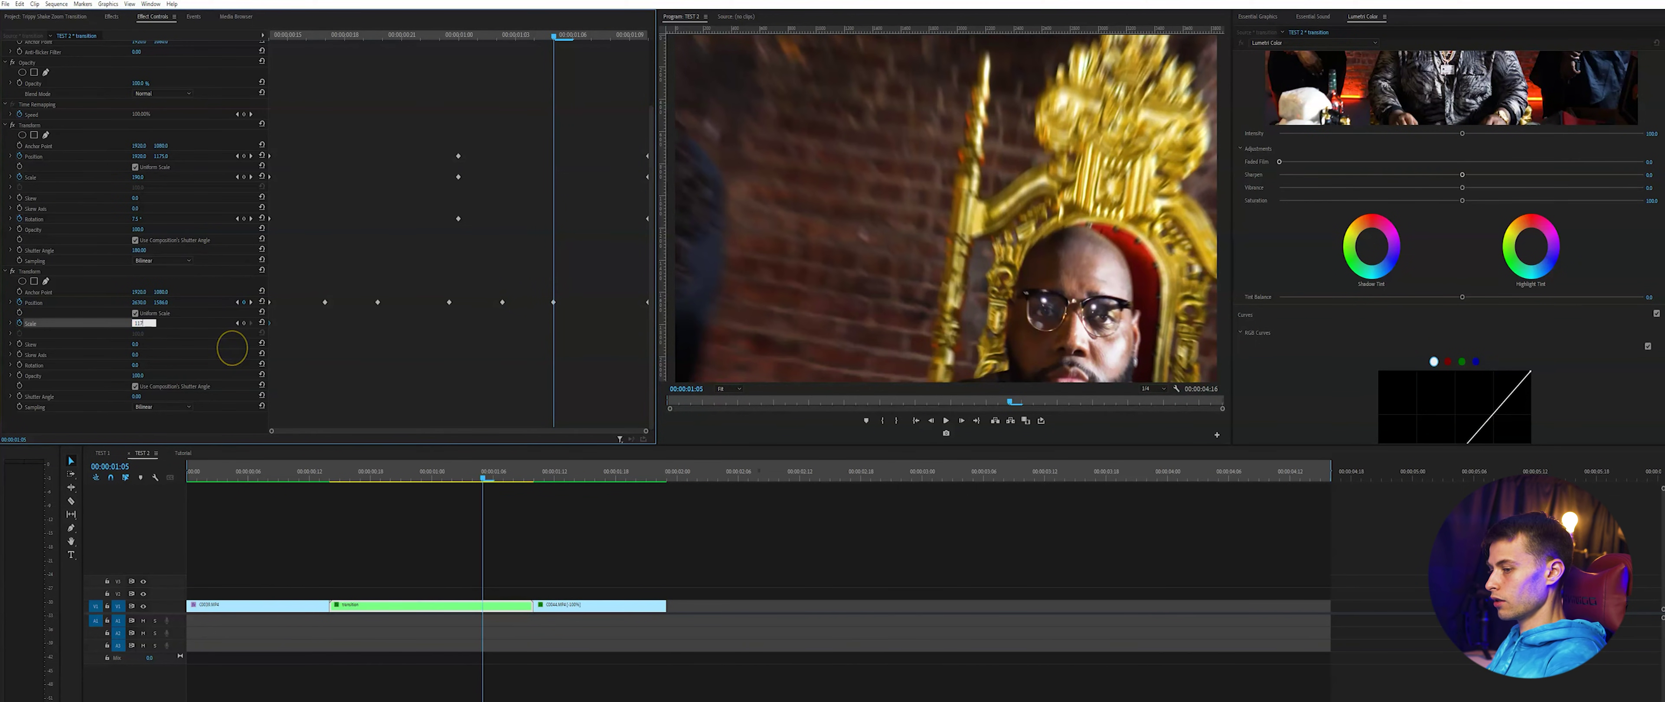
{"action": "key", "text": "Return"}
Reset the second Transform's Scale to default with its keyframe at the nested clip's very end, and play back the transition
{"action": "left_click", "coordinate": [610, 37]}
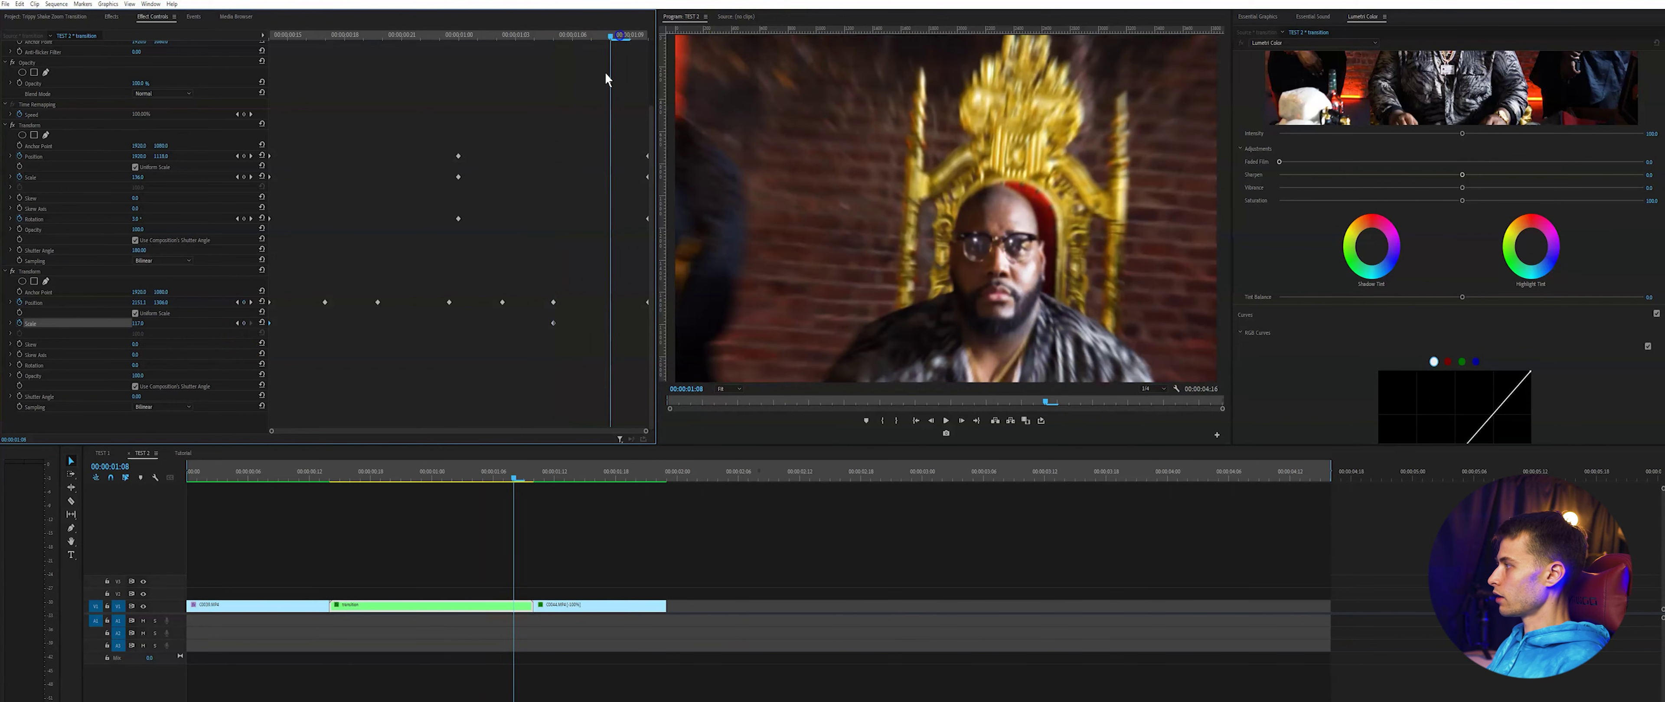
{"action": "left_click", "coordinate": [262, 324]}
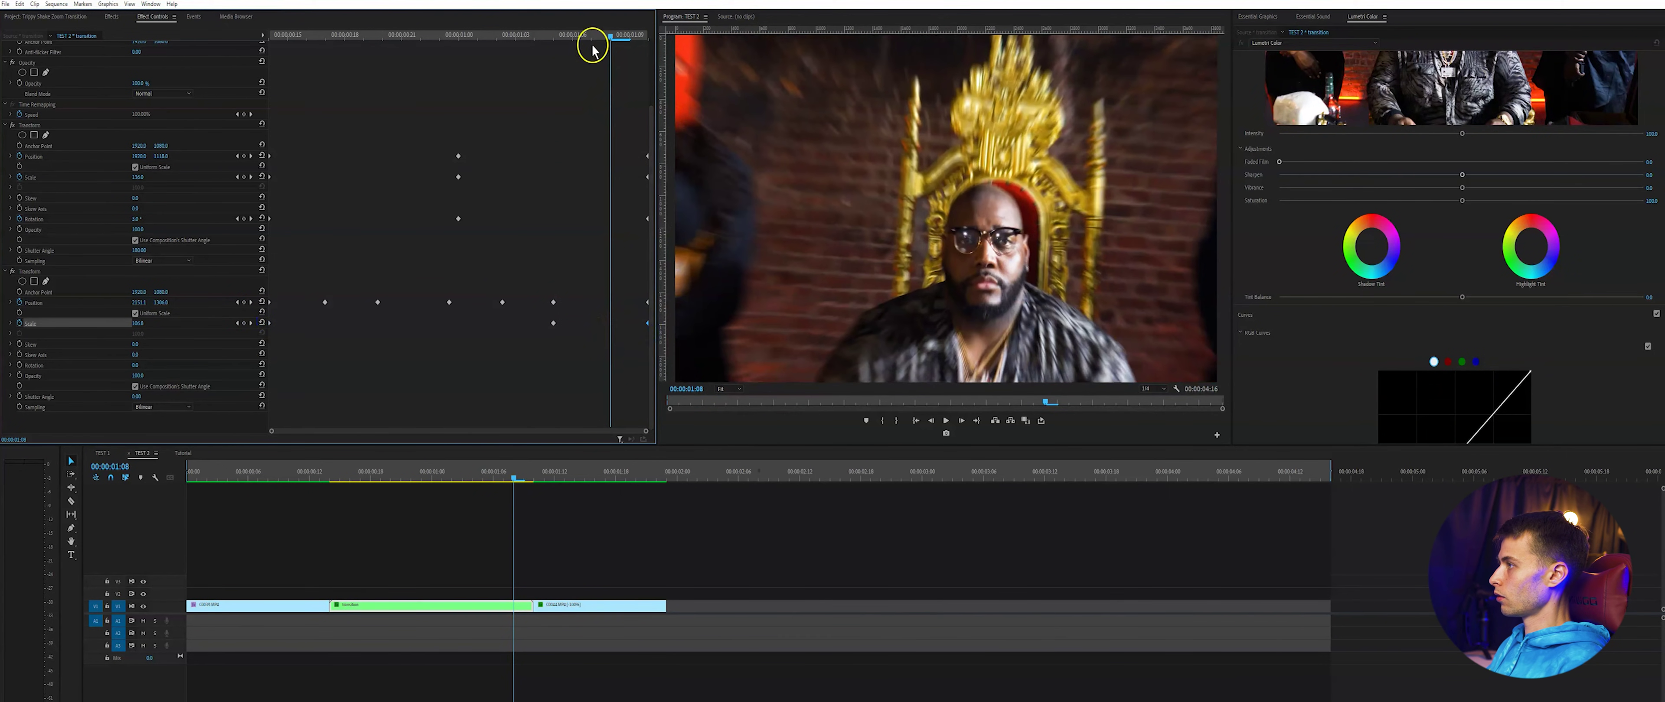
{"action": "key", "text": "space"}
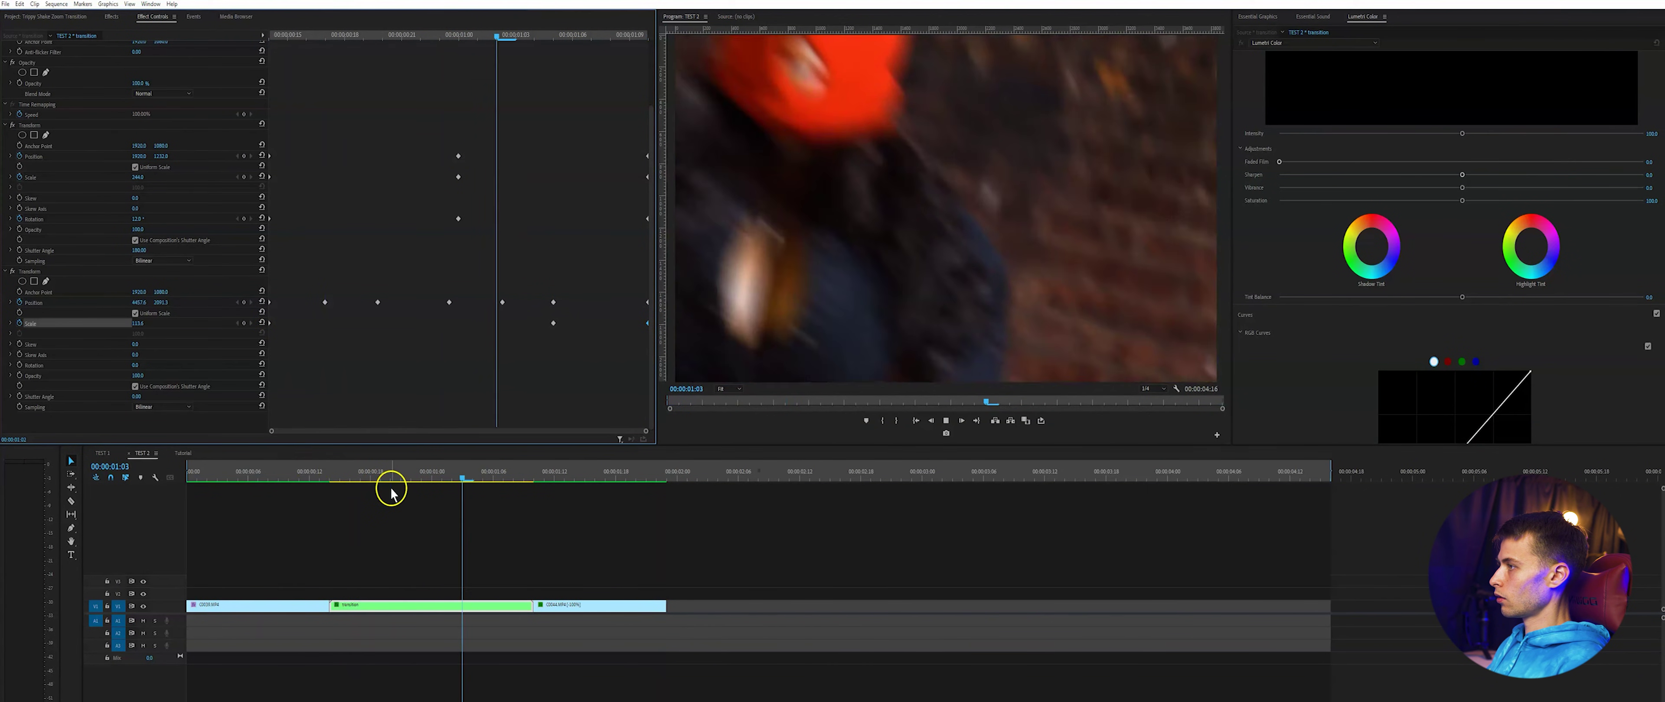
Find the Brightness & Contrast effect and apply it to the nested clip, with the playhead at the clip's start
{"action": "left_click_drag", "start_coordinate": [365, 480], "coordinate": [328, 478]}
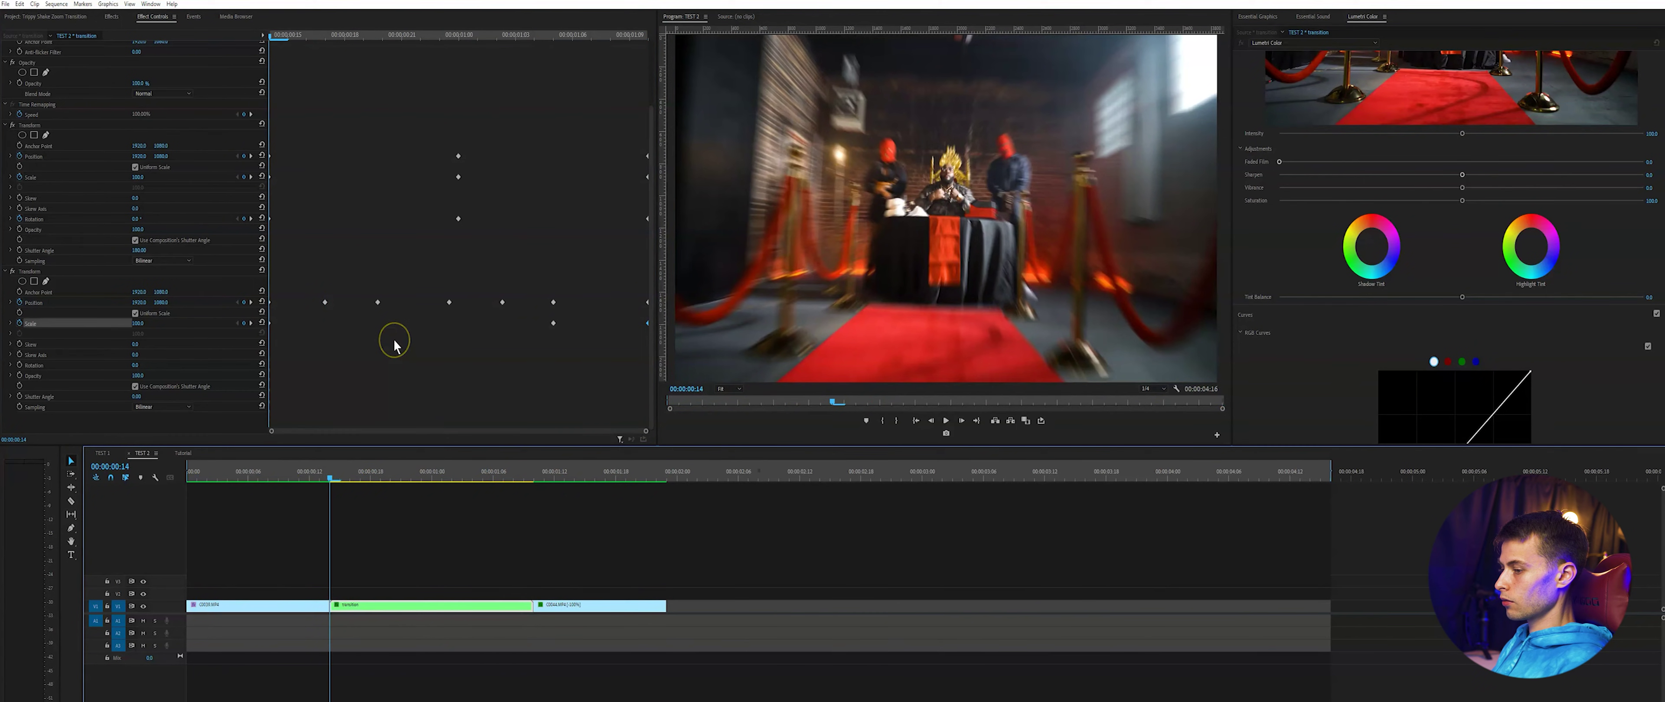
{"action": "left_click", "coordinate": [111, 16]}
{"action": "left_click", "coordinate": [54, 29]}
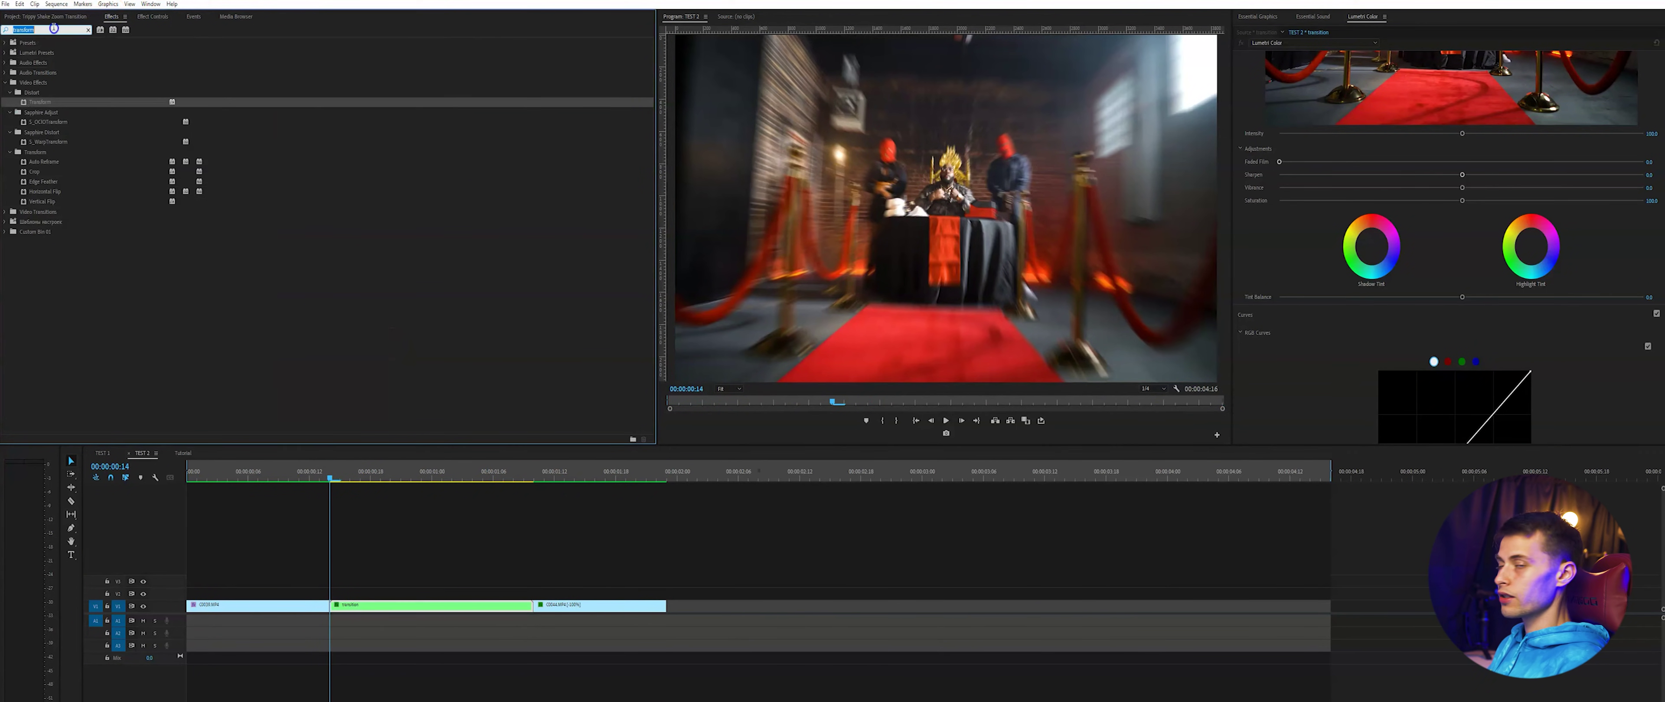
{"action": "type", "text": "brightness"}
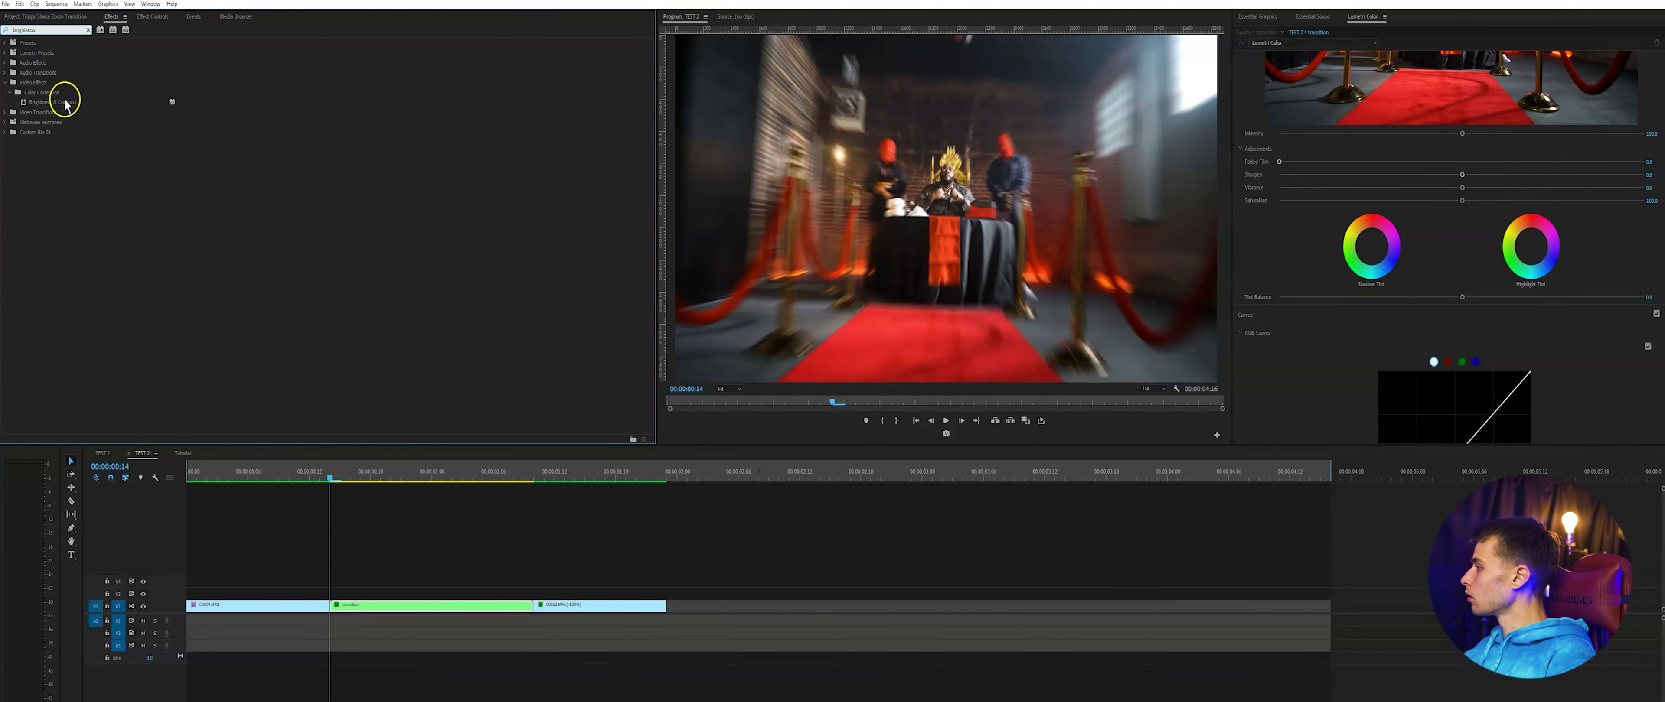
{"action": "left_click_drag", "start_coordinate": [63, 101], "coordinate": [375, 606]}
{"action": "left_click", "coordinate": [330, 485]}
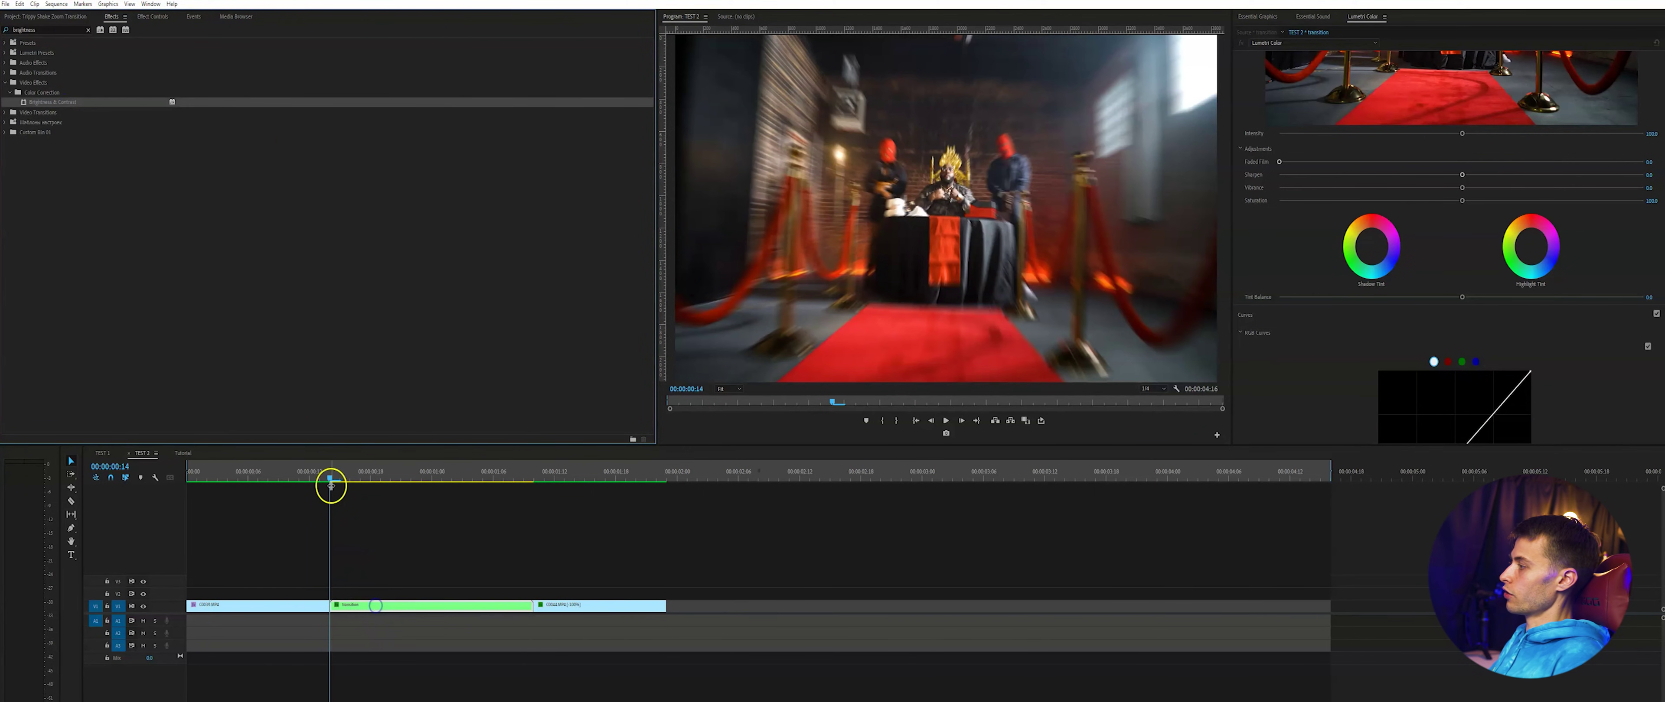
Start keyframing Brightness in Brightness & Contrast at the nested clip's first frame
{"action": "left_click", "coordinate": [155, 16]}
{"action": "scroll", "coordinate": [357, 364], "scroll_direction": "down", "scroll_amount": 2}
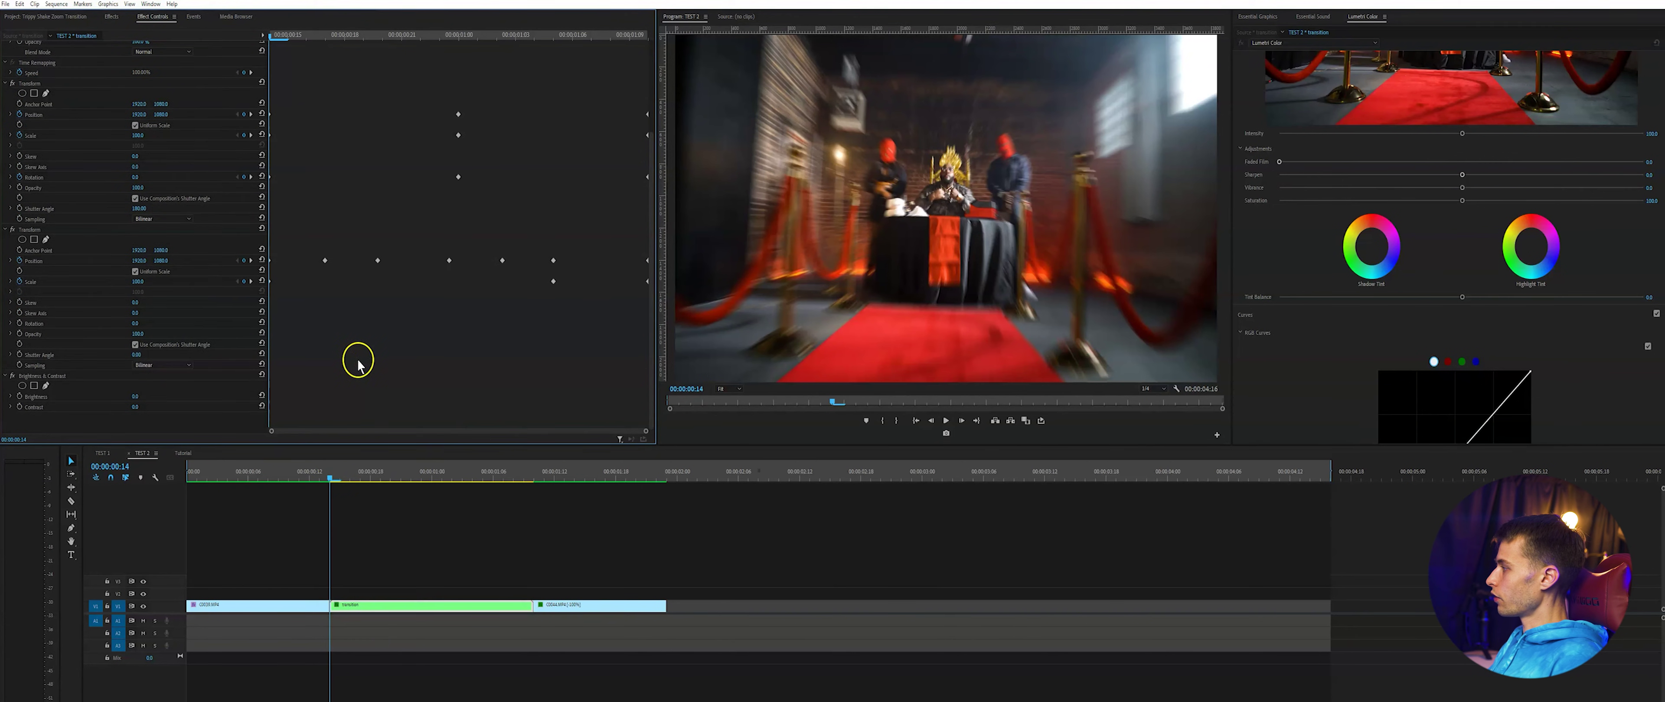
{"action": "left_click", "coordinate": [19, 397]}
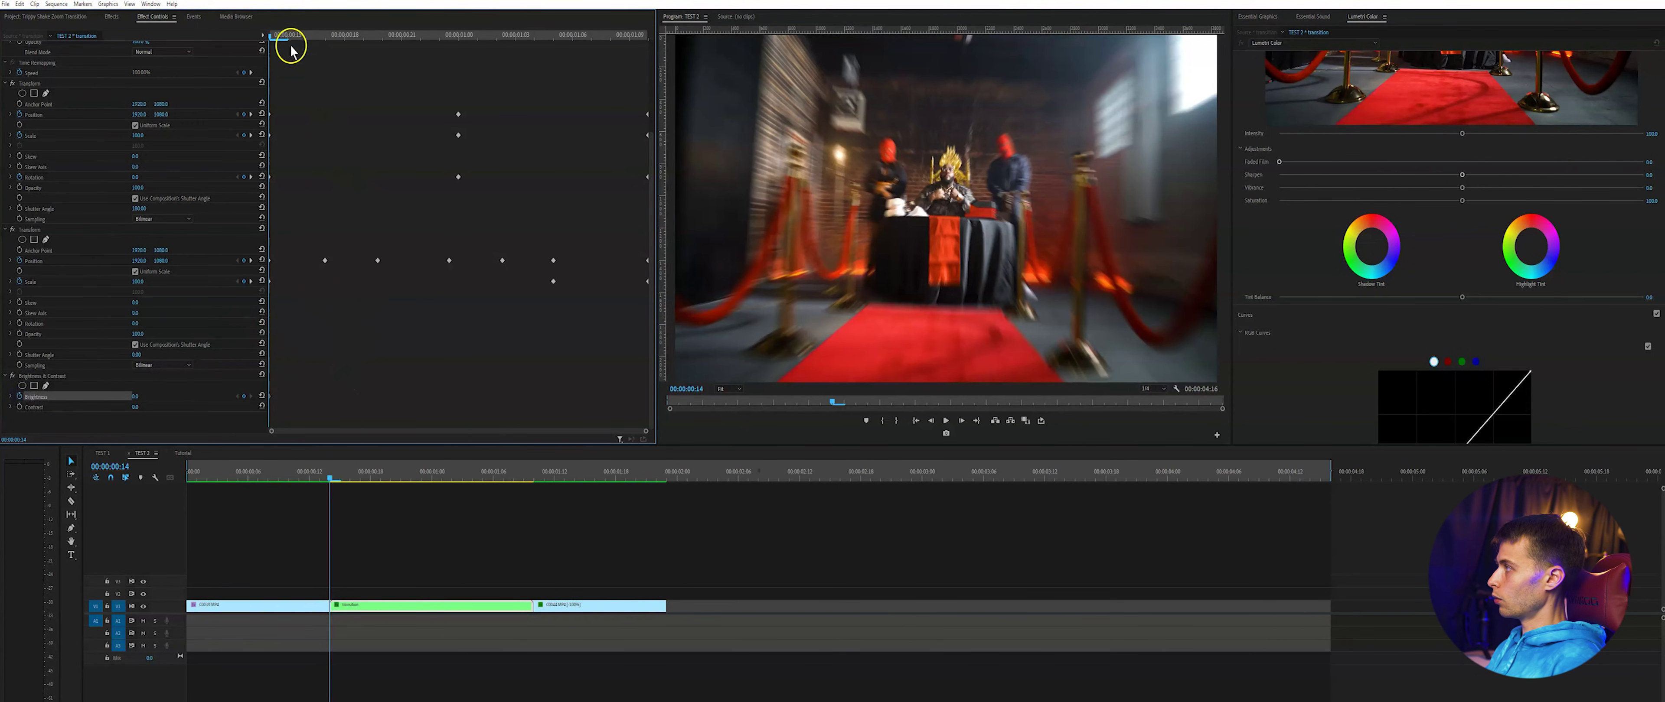
Keyframe a first brightness flash, raising Brightness at 00:00:00:18 and returning it to 0 at 00:00:00:21
{"action": "left_click_drag", "start_coordinate": [291, 35], "coordinate": [345, 35]}
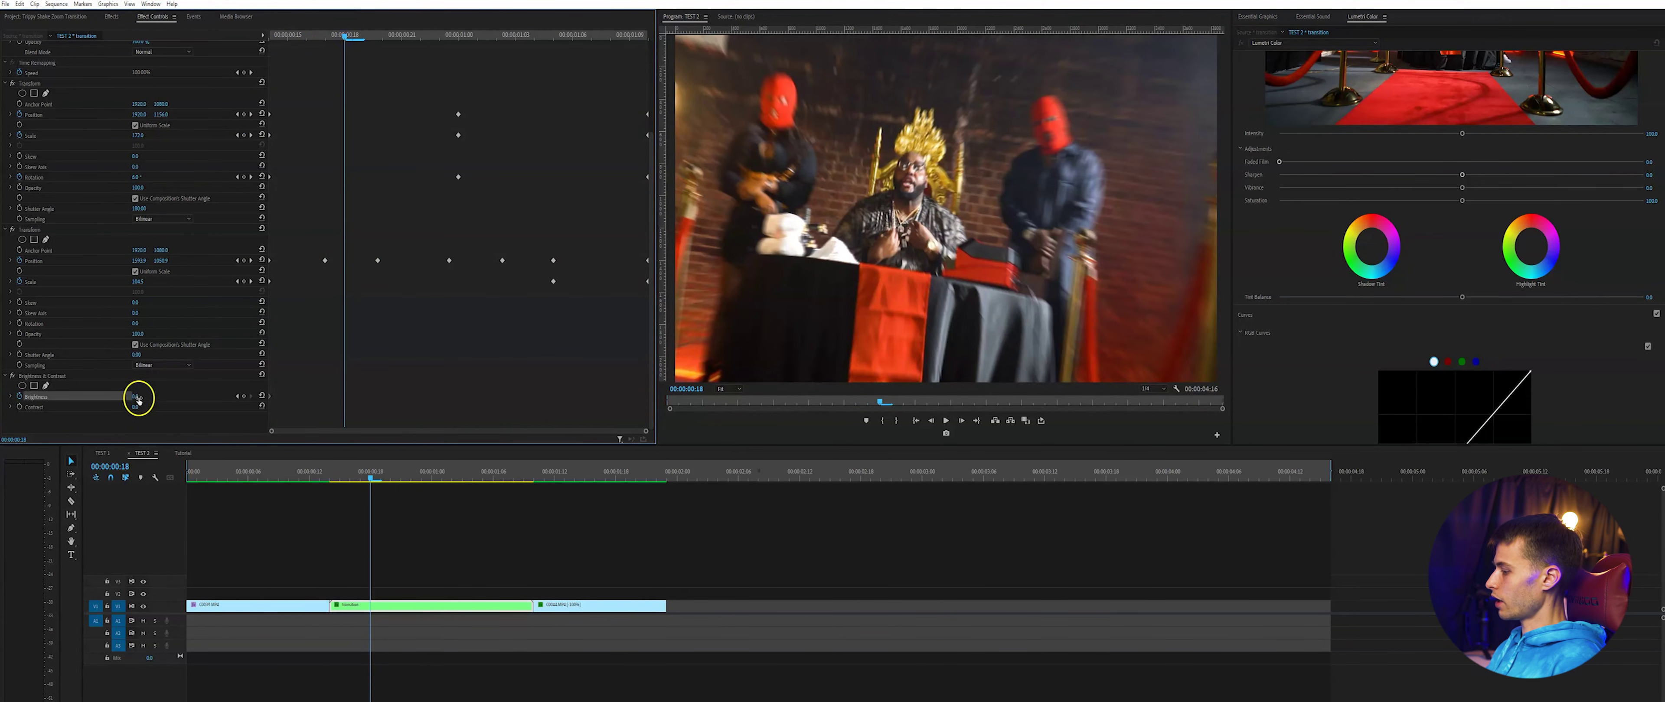
{"action": "key", "text": "Return"}
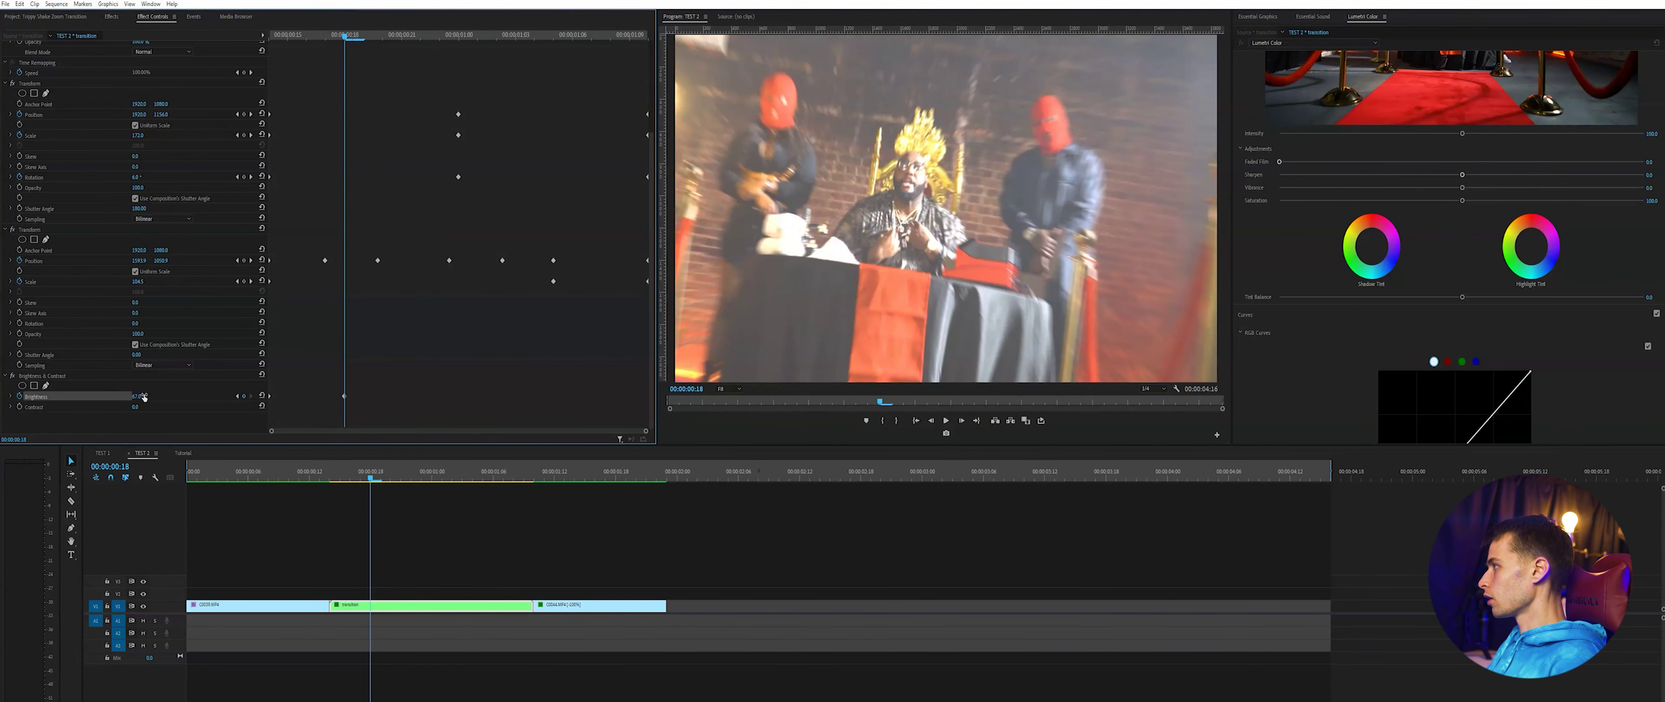
{"action": "left_click_drag", "start_coordinate": [368, 37], "coordinate": [408, 38]}
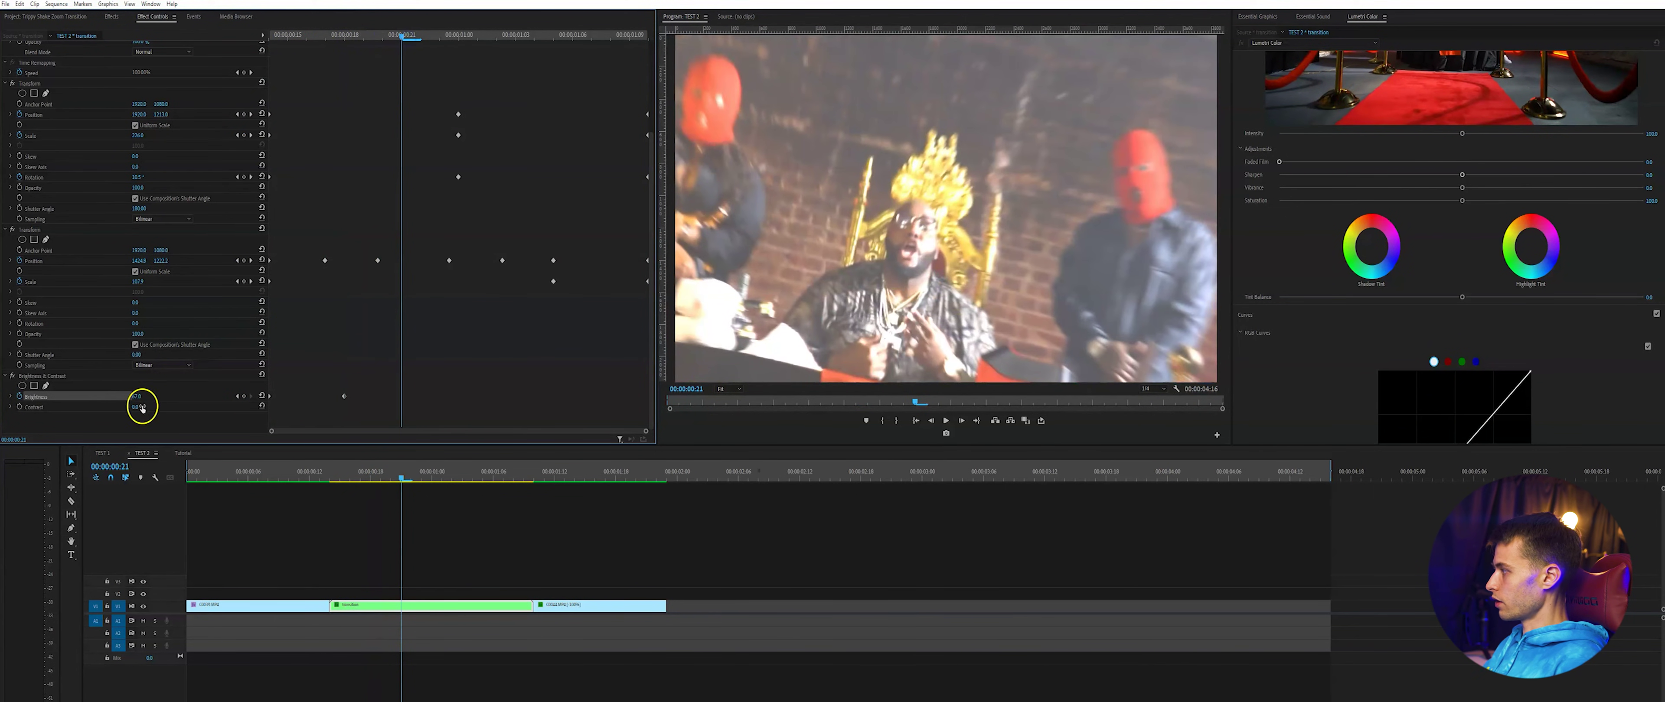
{"action": "key", "text": "Return"}
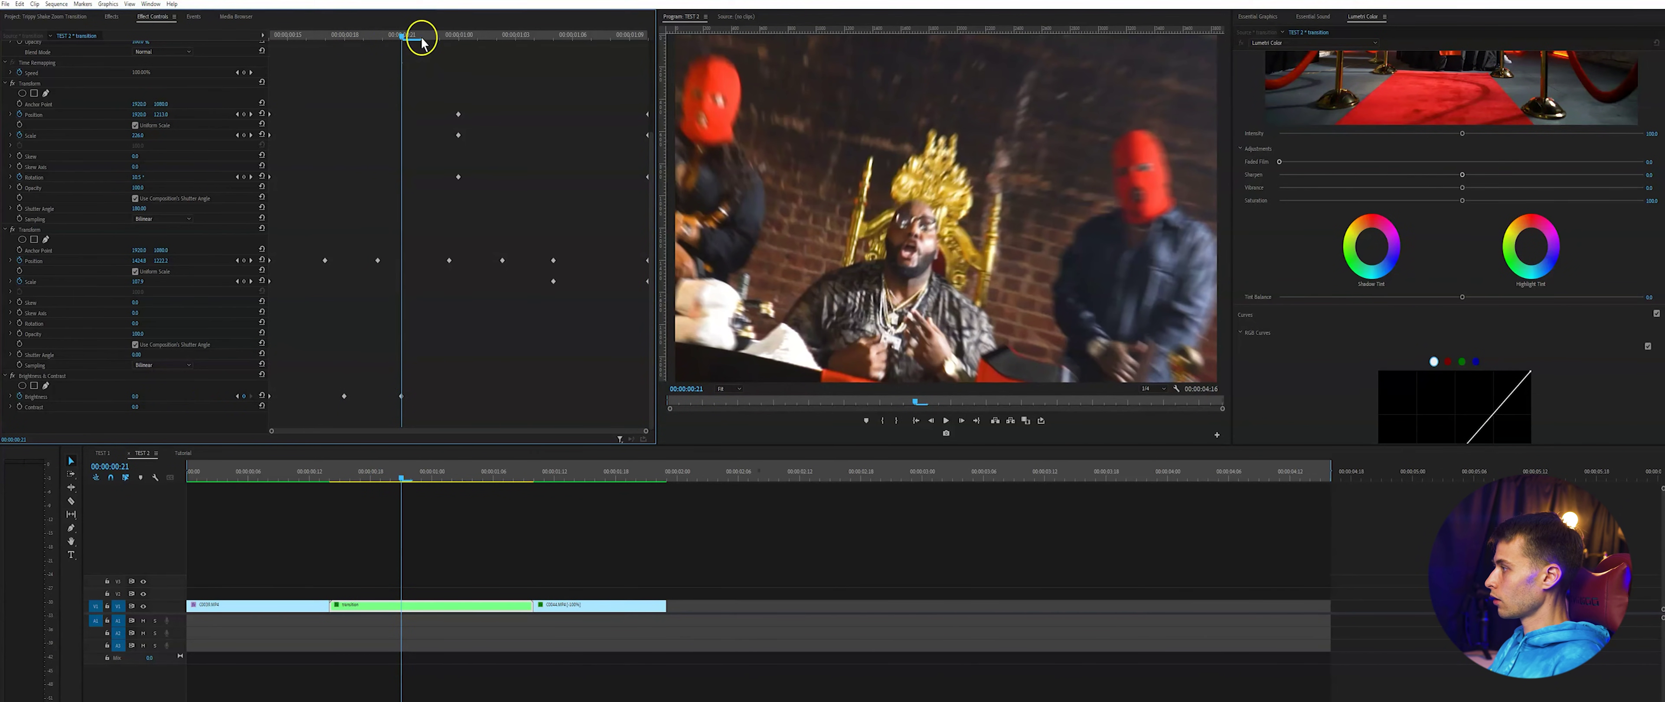
Keyframe a second brightness flash, raising Brightness at 00:00:01:00 and returning it to 0 at 00:00:01:04
{"action": "left_click_drag", "start_coordinate": [421, 37], "coordinate": [458, 36]}
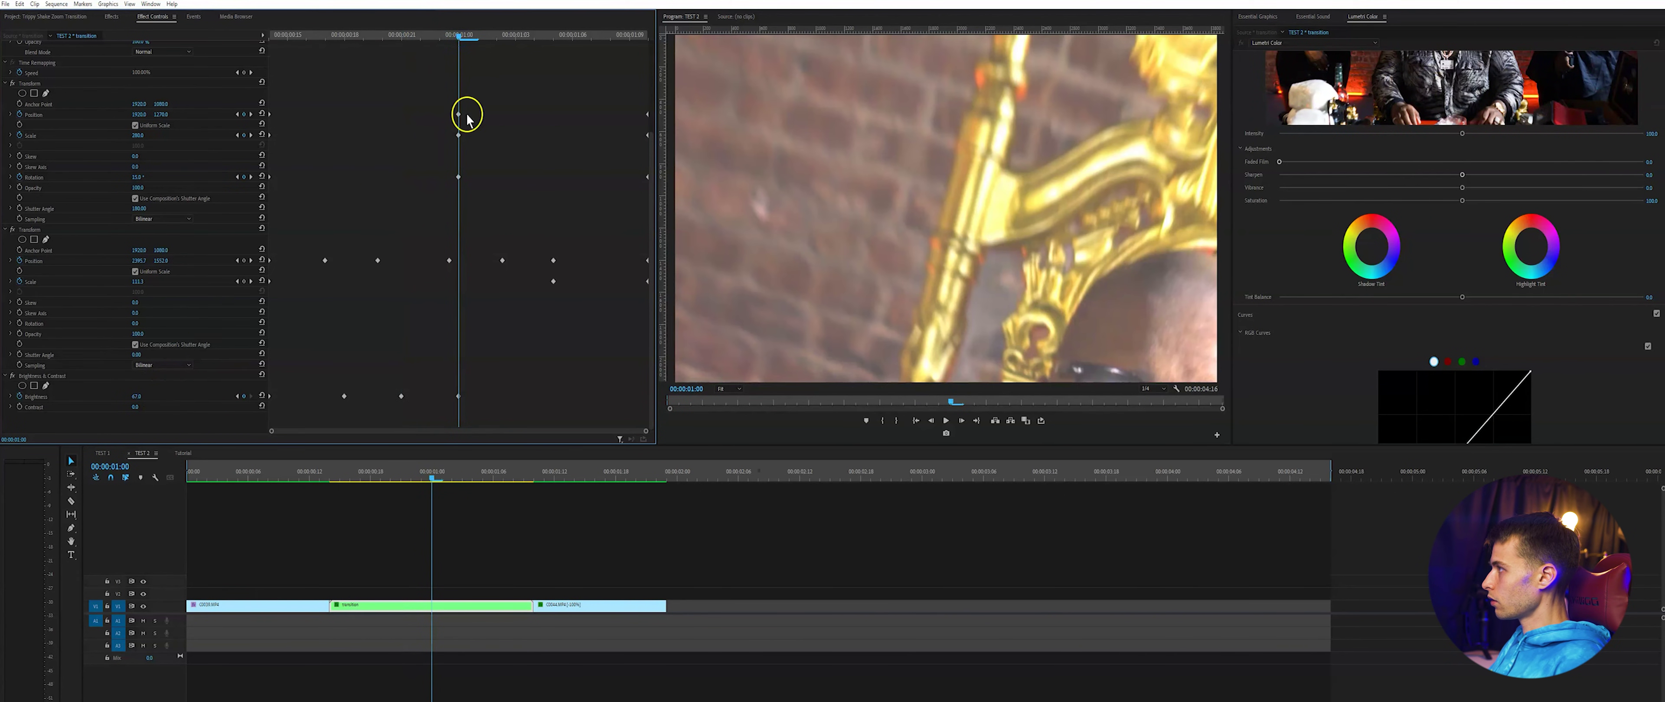
{"action": "left_click_drag", "start_coordinate": [517, 34], "coordinate": [534, 34]}
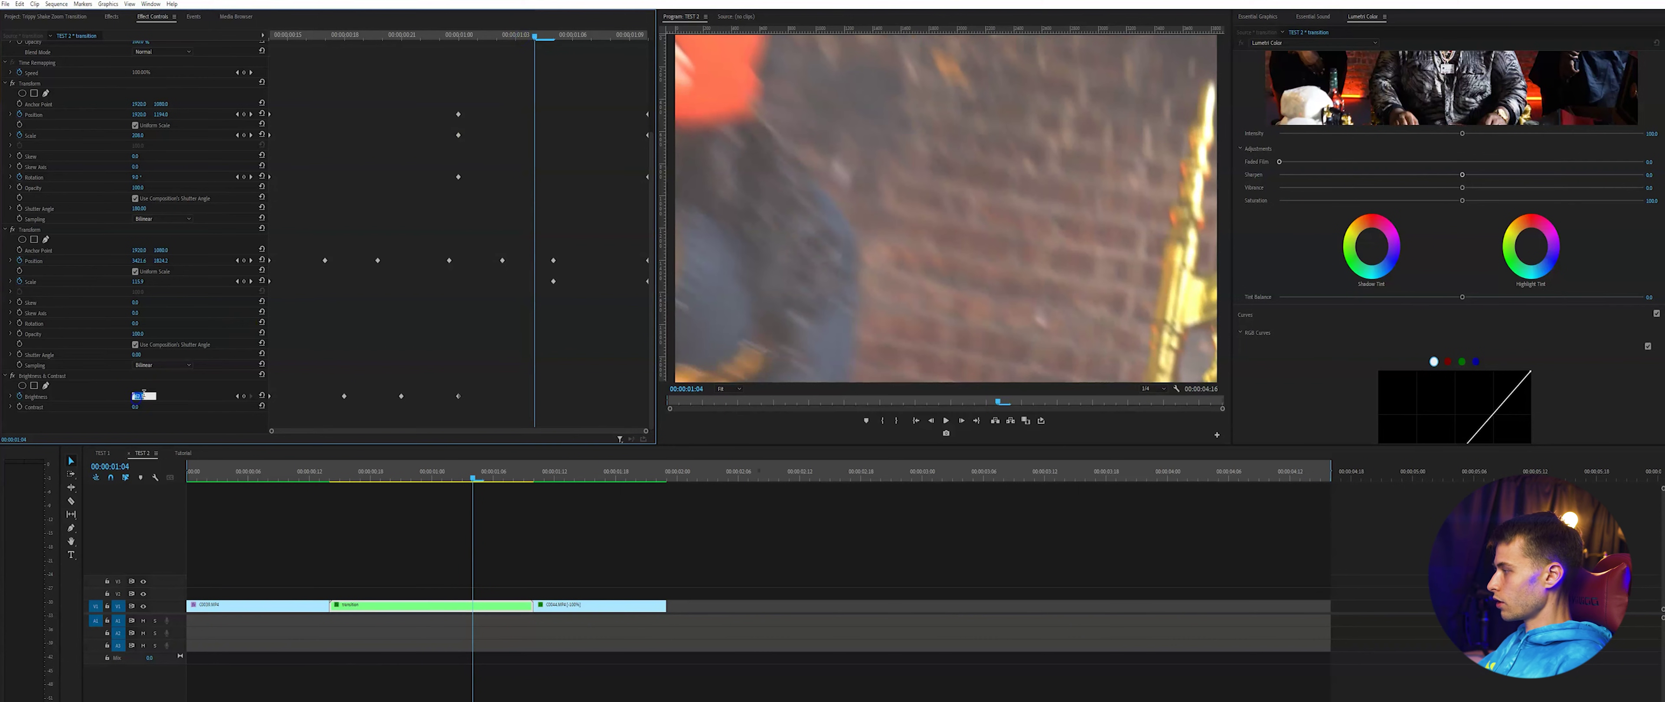
{"action": "type", "text": "0"}
{"action": "key", "text": "Return"}
Keyframe a raised Brightness value at 00:00:01:07 for a third flash
{"action": "left_click_drag", "start_coordinate": [557, 37], "coordinate": [588, 48]}
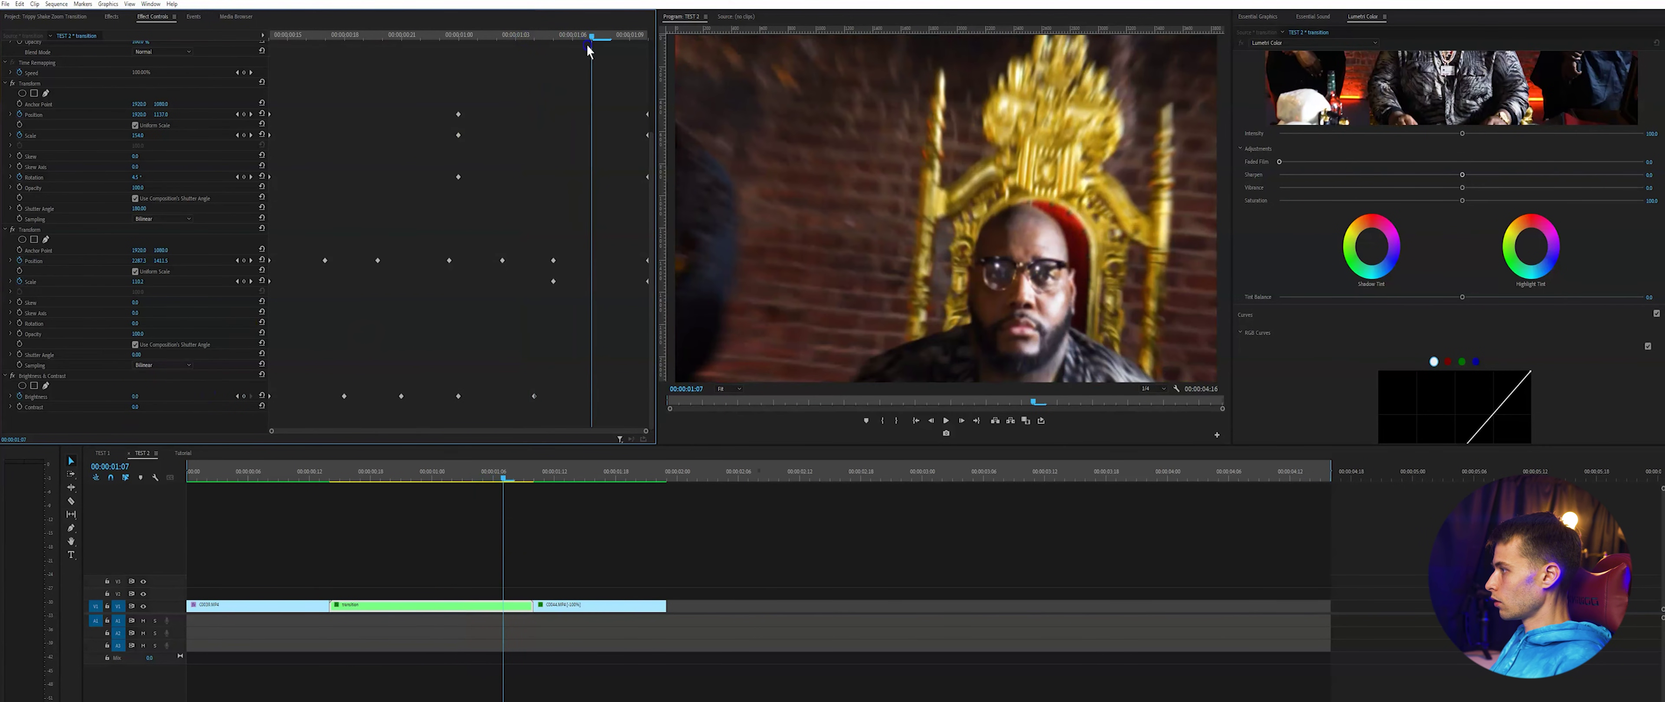
{"action": "left_click", "coordinate": [136, 397]}
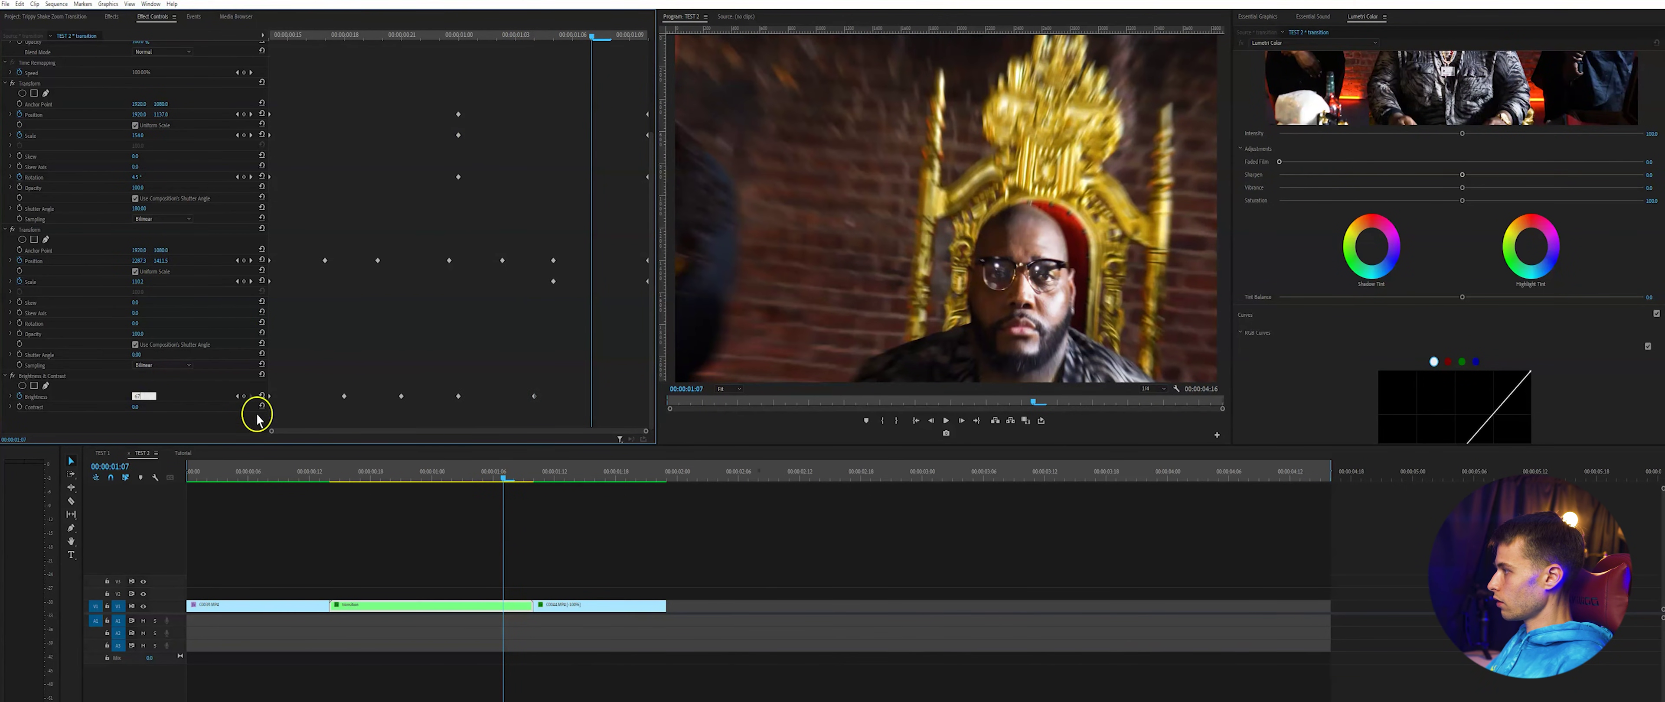
{"action": "key", "text": "Return"}
Set Brightness back to 0 at 00:00:01:09 and move that keyframe to the very end of the nested clip
{"action": "left_click_drag", "start_coordinate": [618, 38], "coordinate": [637, 47]}
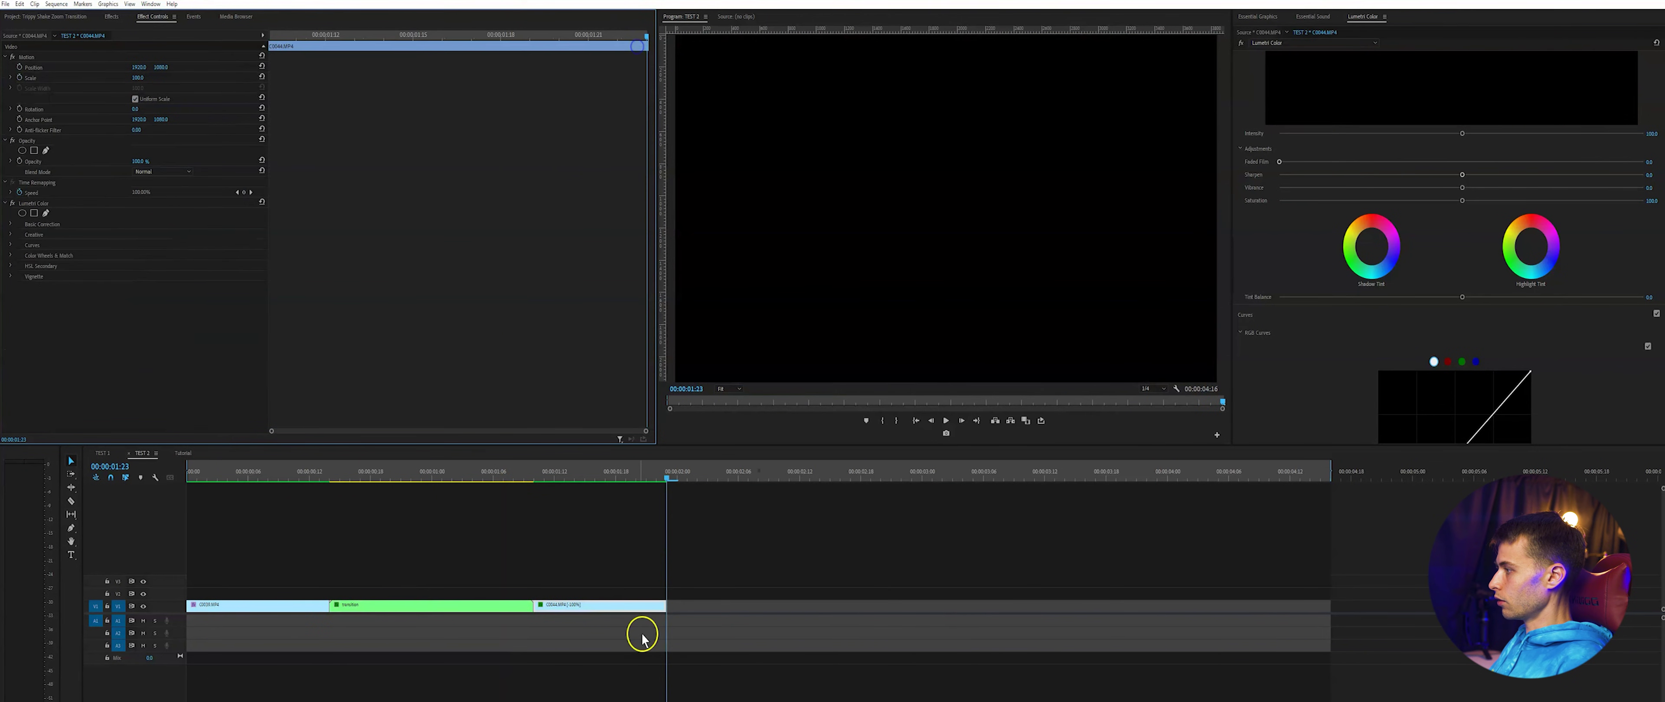
{"action": "left_click", "coordinate": [525, 476]}
{"action": "left_click", "coordinate": [517, 605]}
{"action": "scroll", "coordinate": [220, 395], "scroll_direction": "down", "scroll_amount": 1}
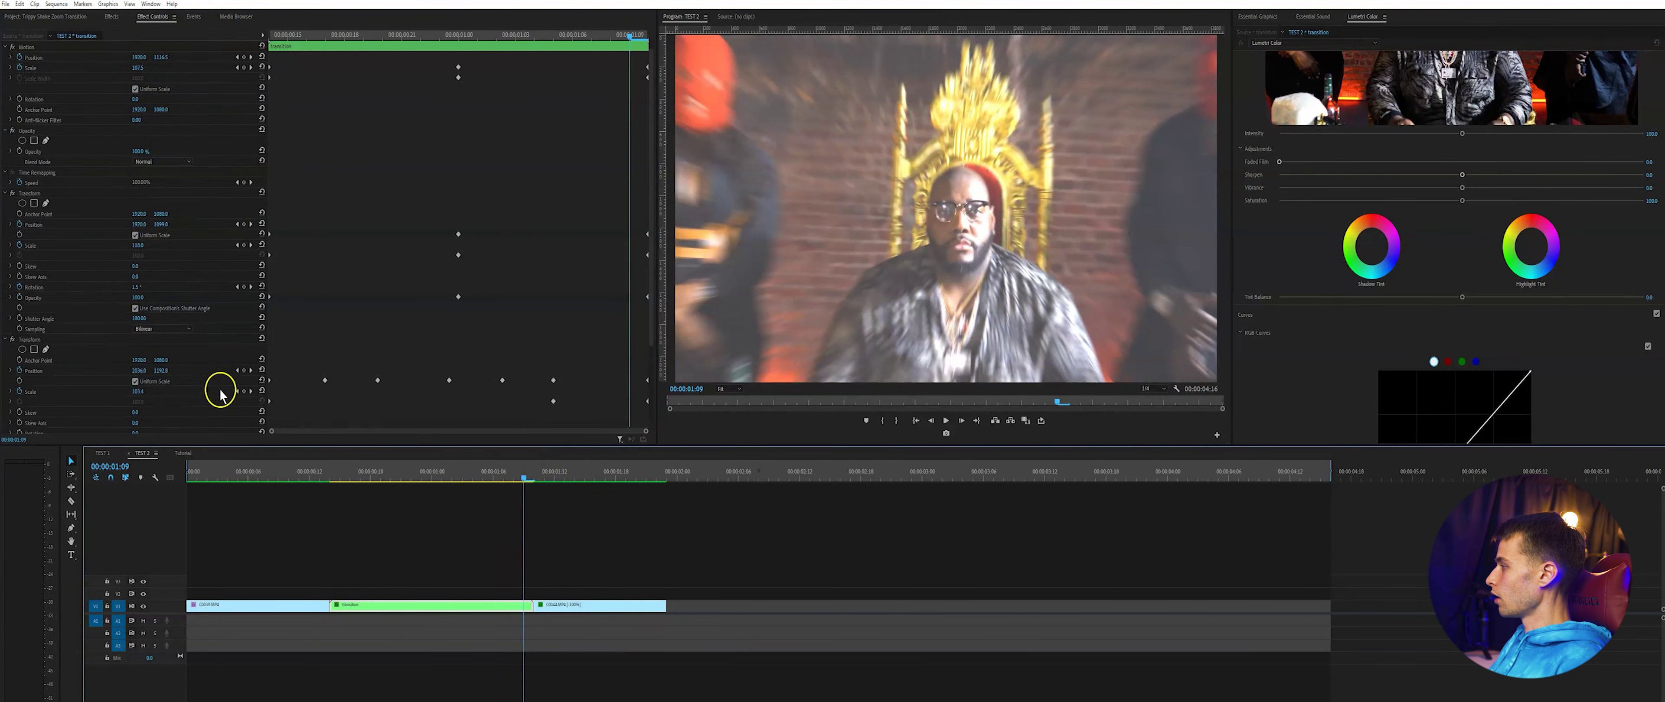
{"action": "scroll", "coordinate": [219, 394], "scroll_direction": "down", "scroll_amount": 3}
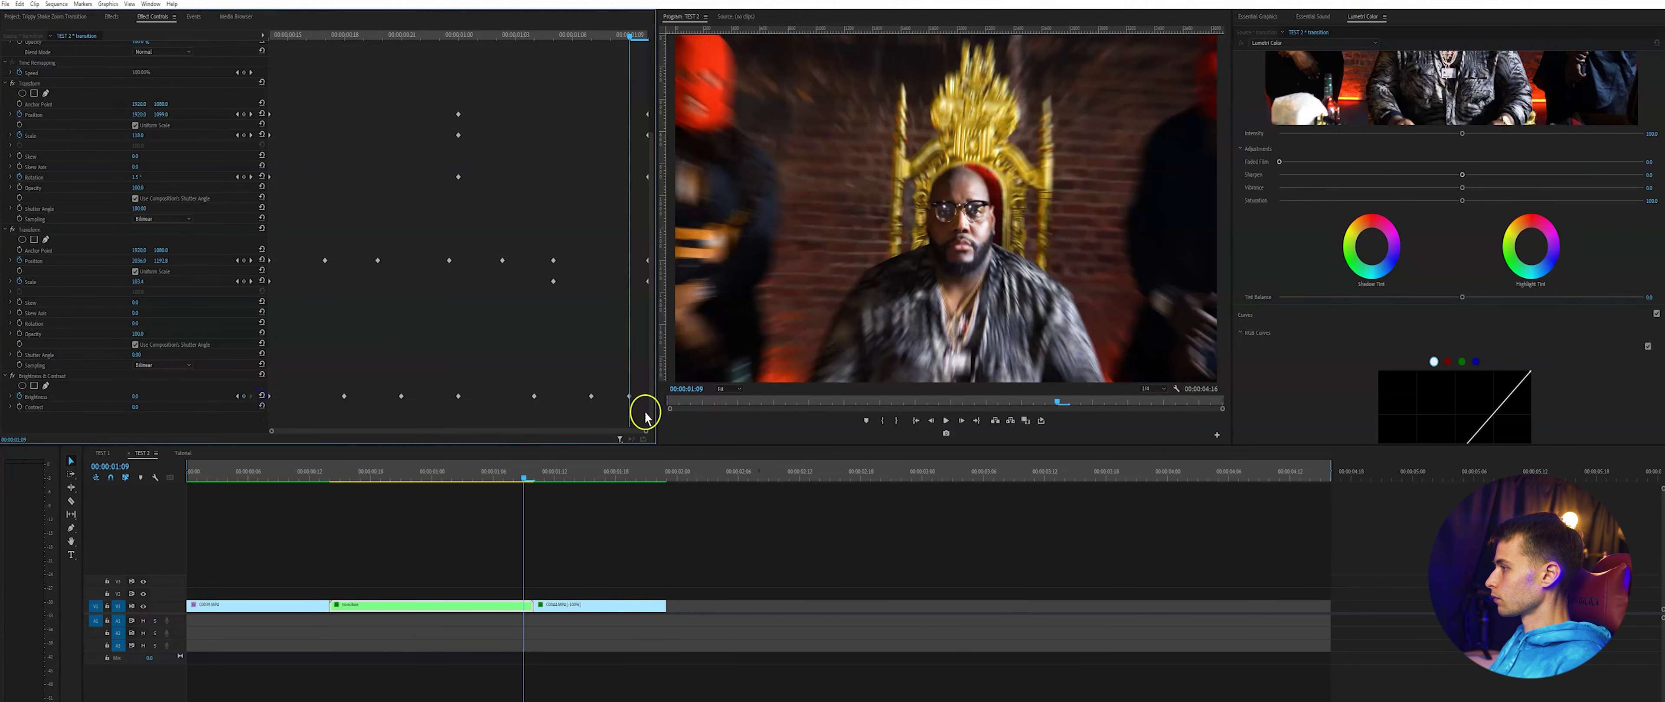
{"action": "left_click_drag", "start_coordinate": [629, 396], "coordinate": [646, 397]}
Play back the transition from just before the nested clip to review the brightness flashes
{"action": "left_click_drag", "start_coordinate": [519, 474], "coordinate": [300, 483]}
{"action": "key", "text": "space"}
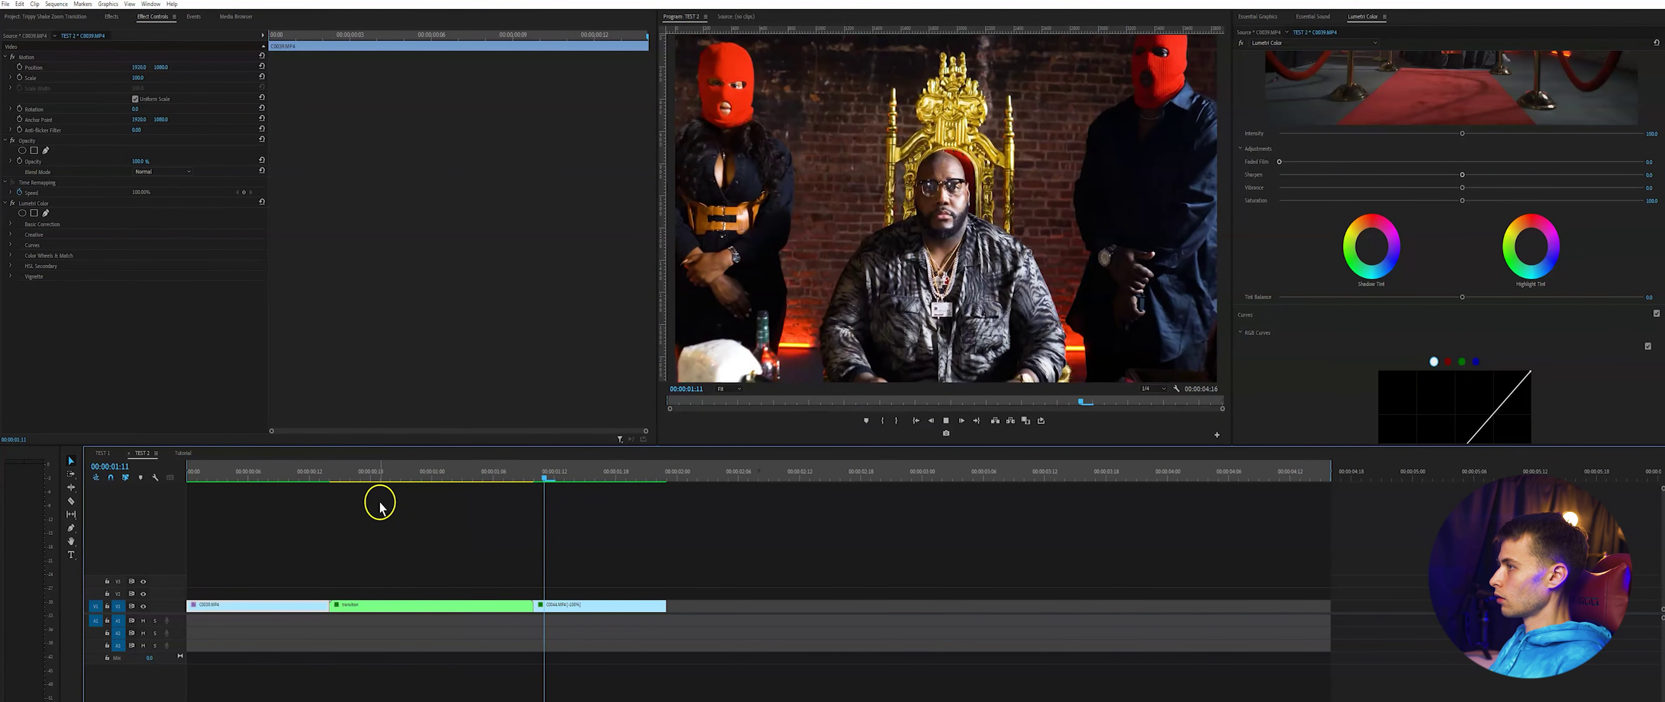
{"action": "left_click", "coordinate": [439, 482]}
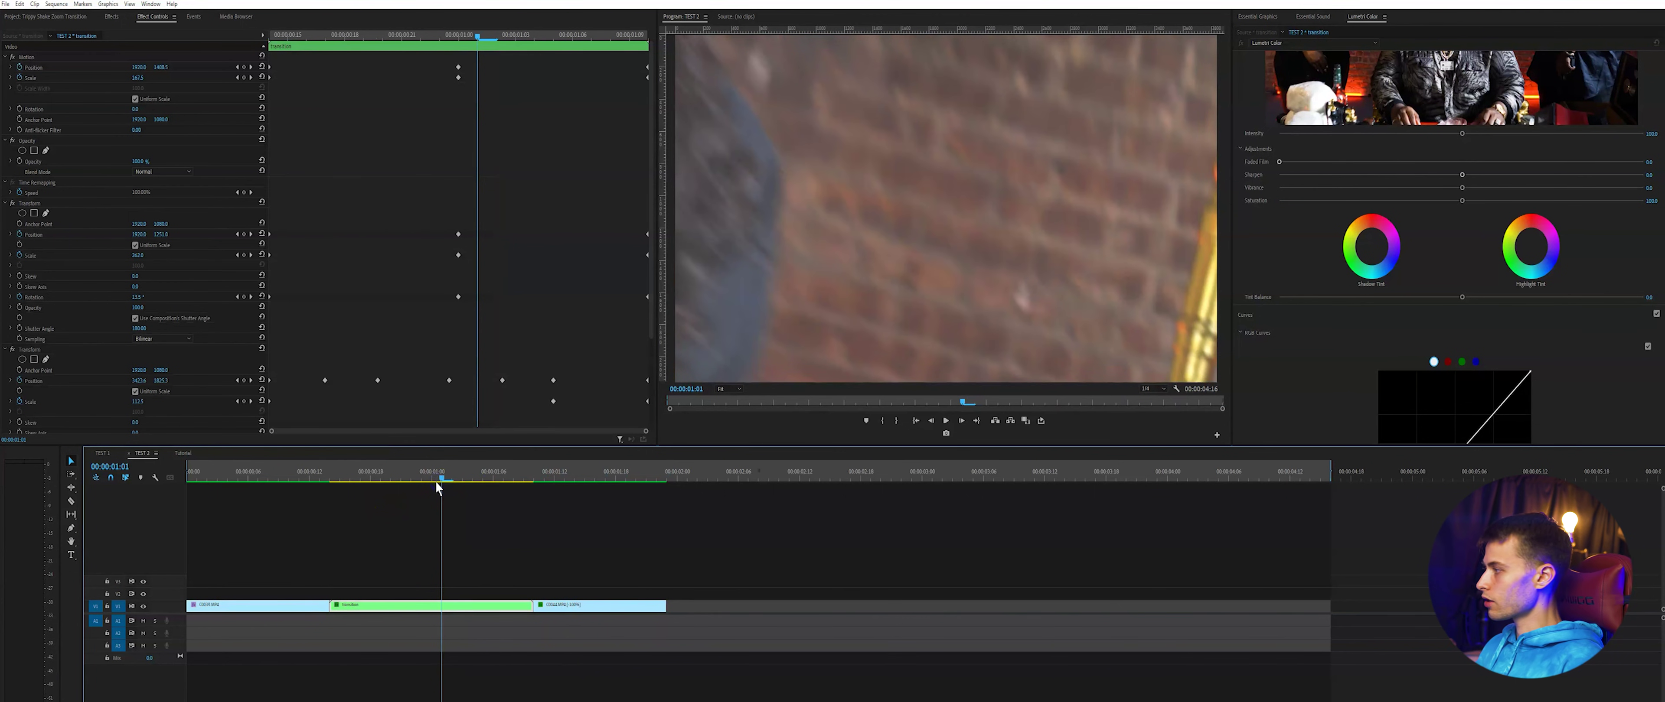
Find the Invert video effect and apply it to the nested clip, with the playhead at the clip's start
{"action": "left_click_drag", "start_coordinate": [428, 475], "coordinate": [329, 478]}
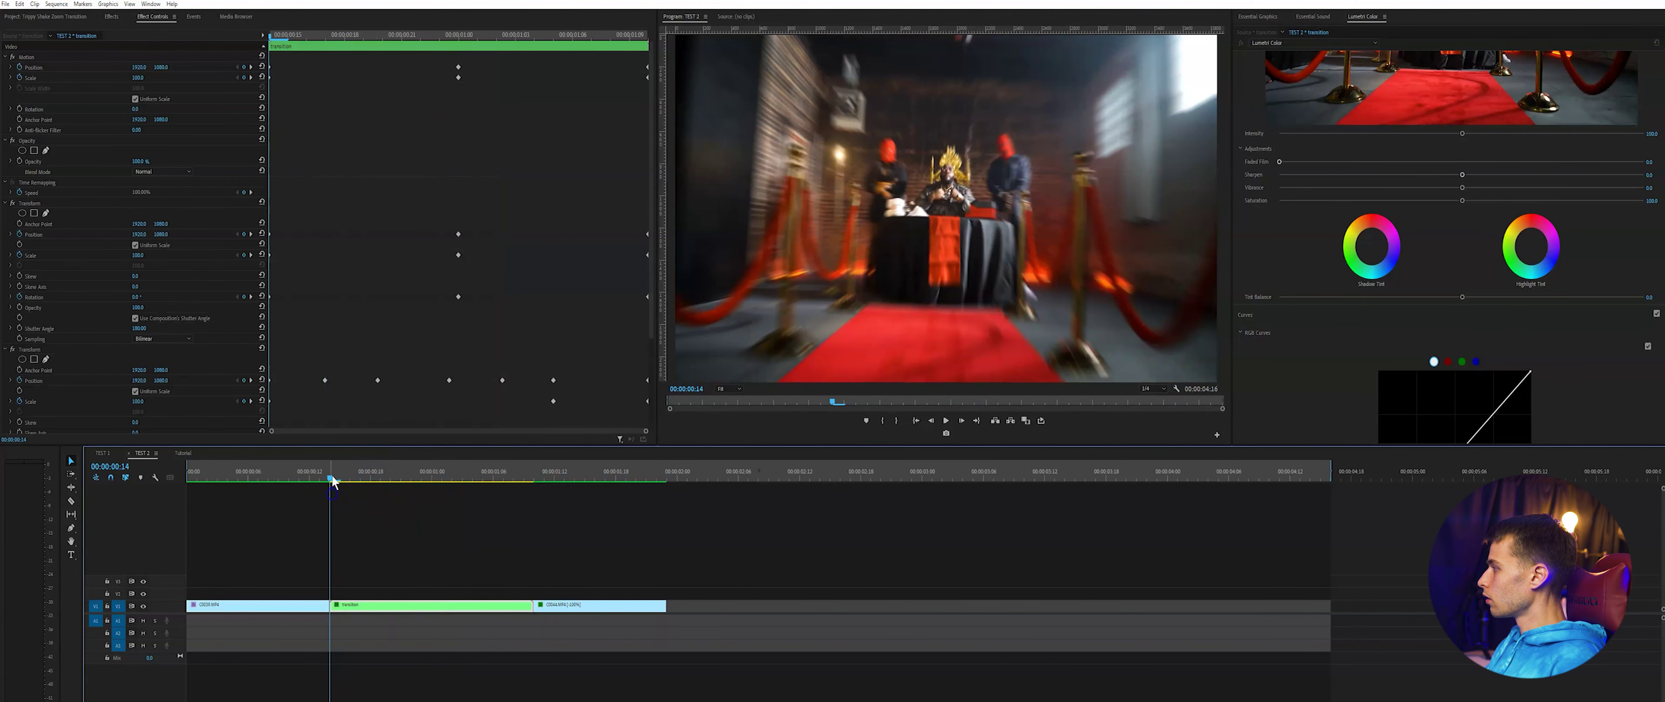
{"action": "scroll", "coordinate": [331, 327], "scroll_direction": "down", "scroll_amount": 2}
{"action": "scroll", "coordinate": [331, 327], "scroll_direction": "down", "scroll_amount": 3}
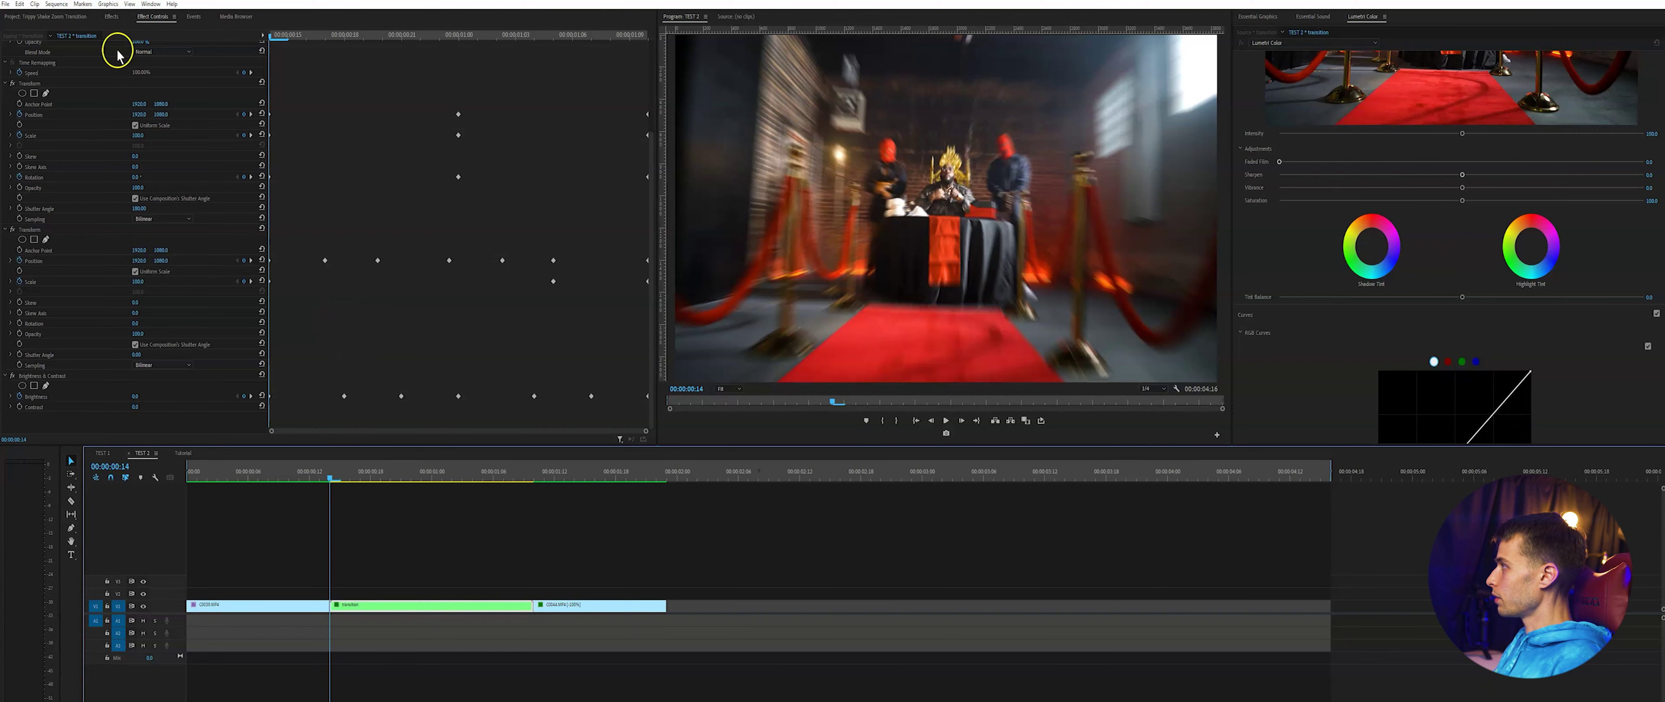
{"action": "left_click", "coordinate": [111, 16]}
{"action": "left_click", "coordinate": [51, 30]}
{"action": "type", "text": "inv"}
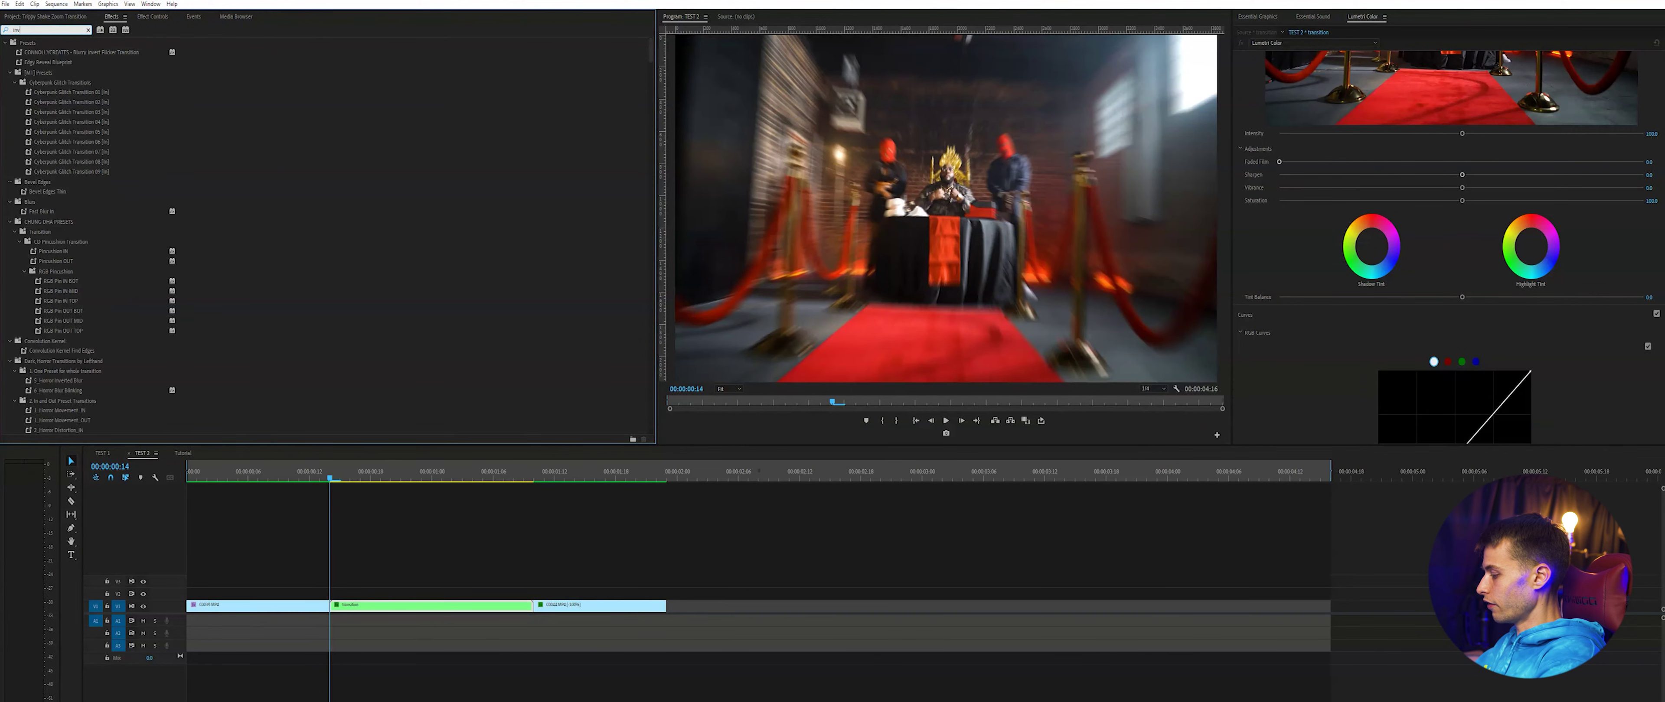
{"action": "type", "text": "ert"}
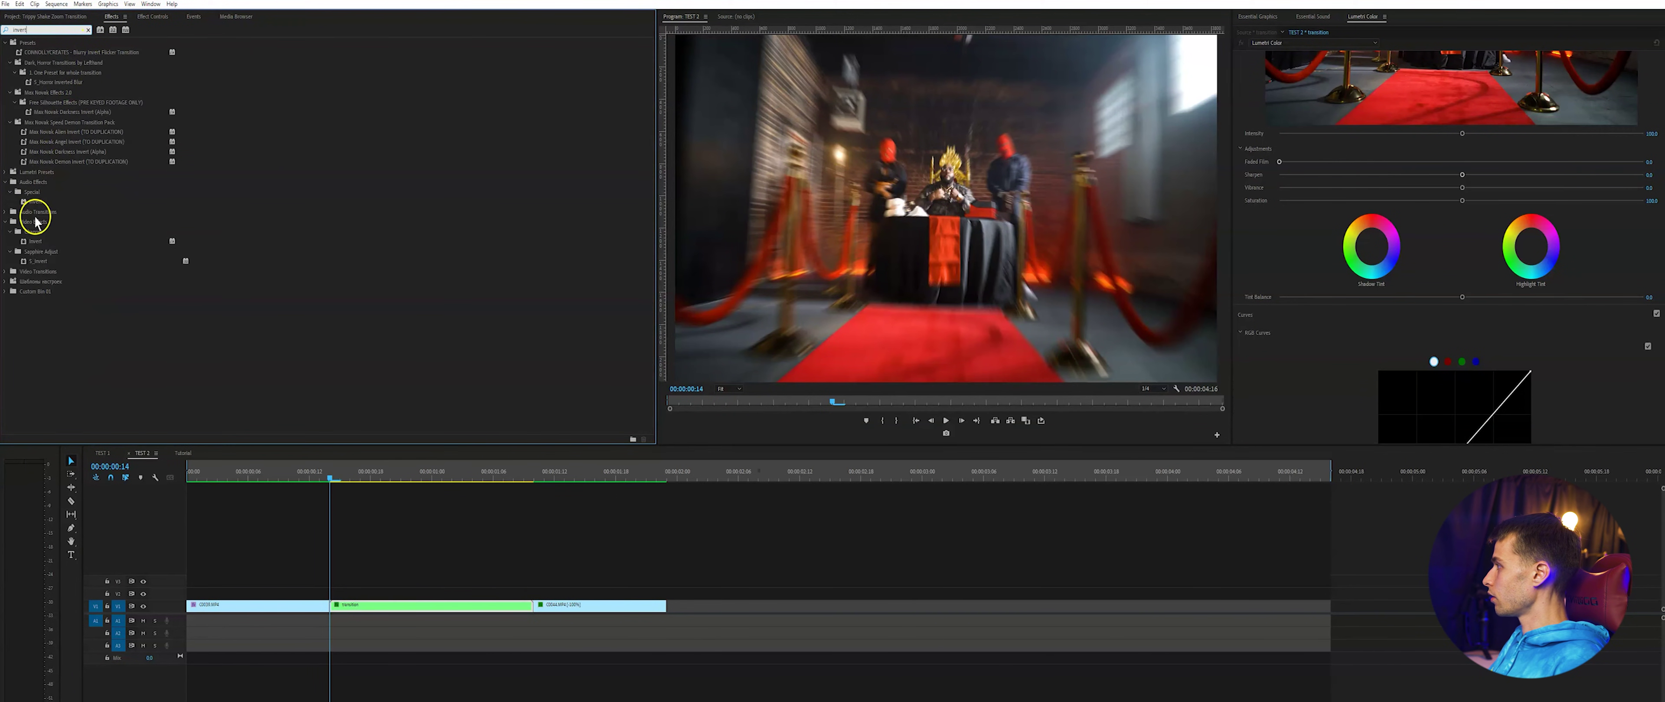
{"action": "left_click_drag", "start_coordinate": [35, 244], "coordinate": [345, 606]}
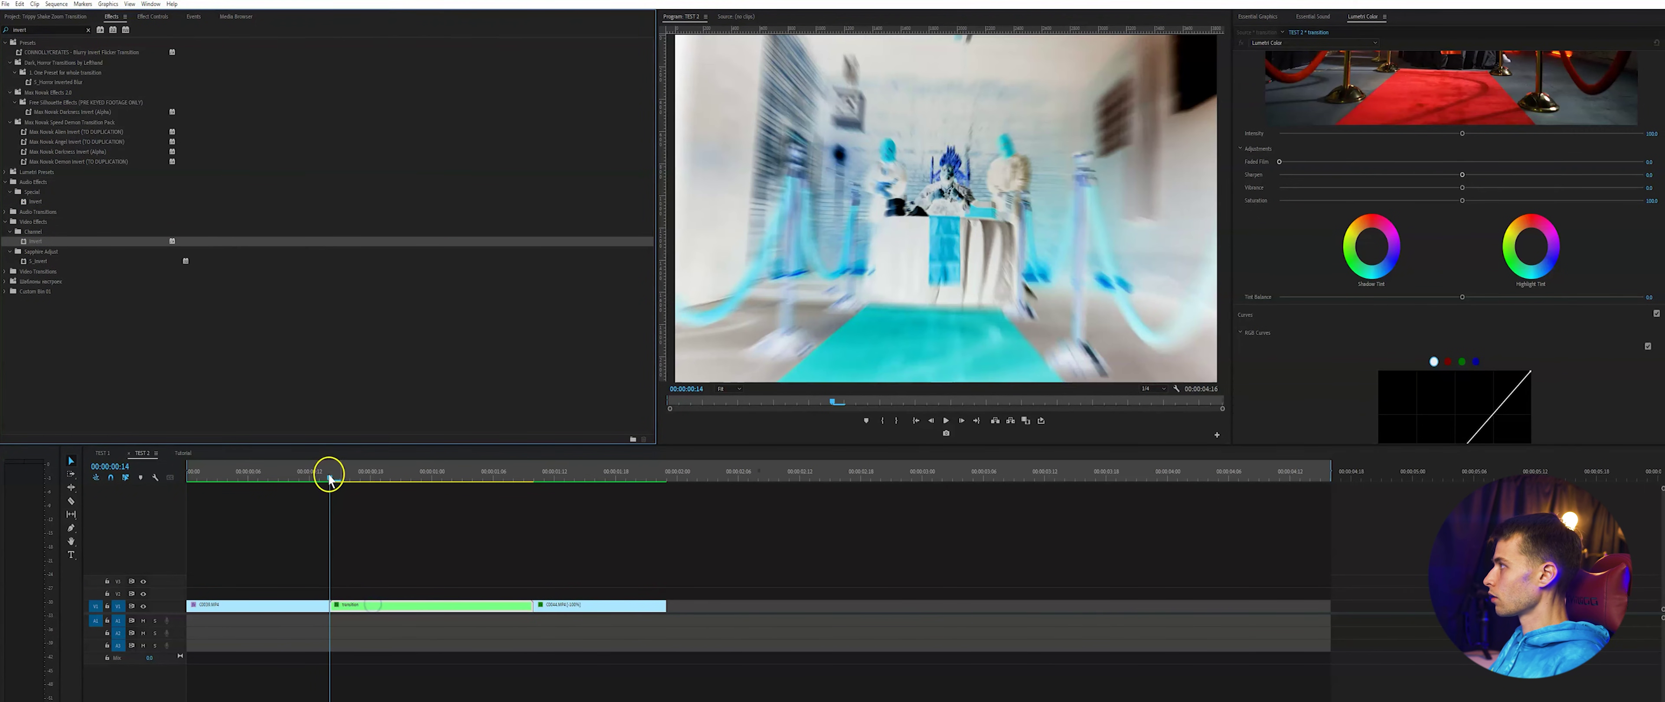
Set the Invert effect's Channel to In Phase Chrominance
{"action": "left_click", "coordinate": [155, 18]}
{"action": "scroll", "coordinate": [210, 401], "scroll_direction": "down", "scroll_amount": 2}
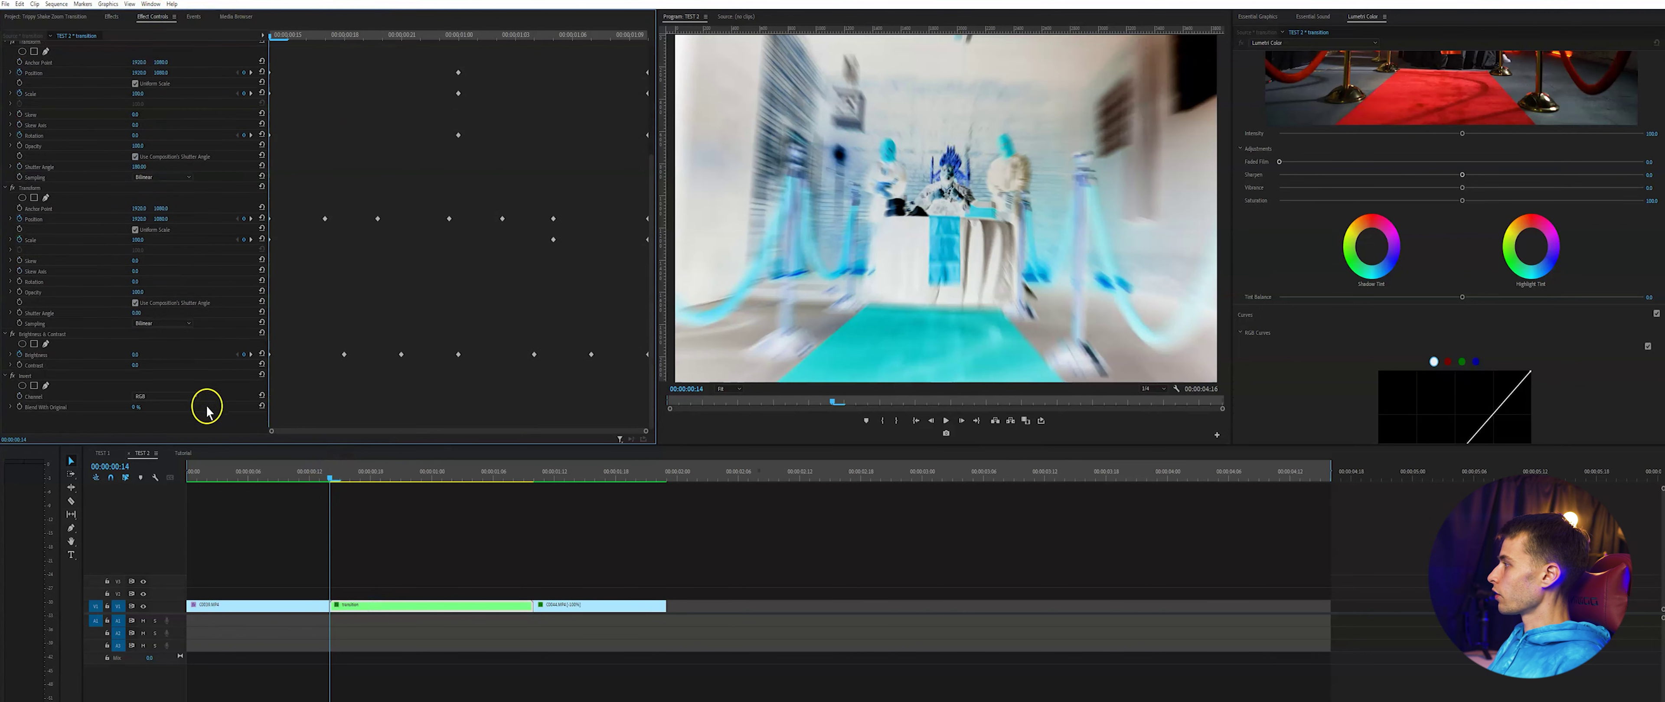
{"action": "left_click", "coordinate": [167, 396]}
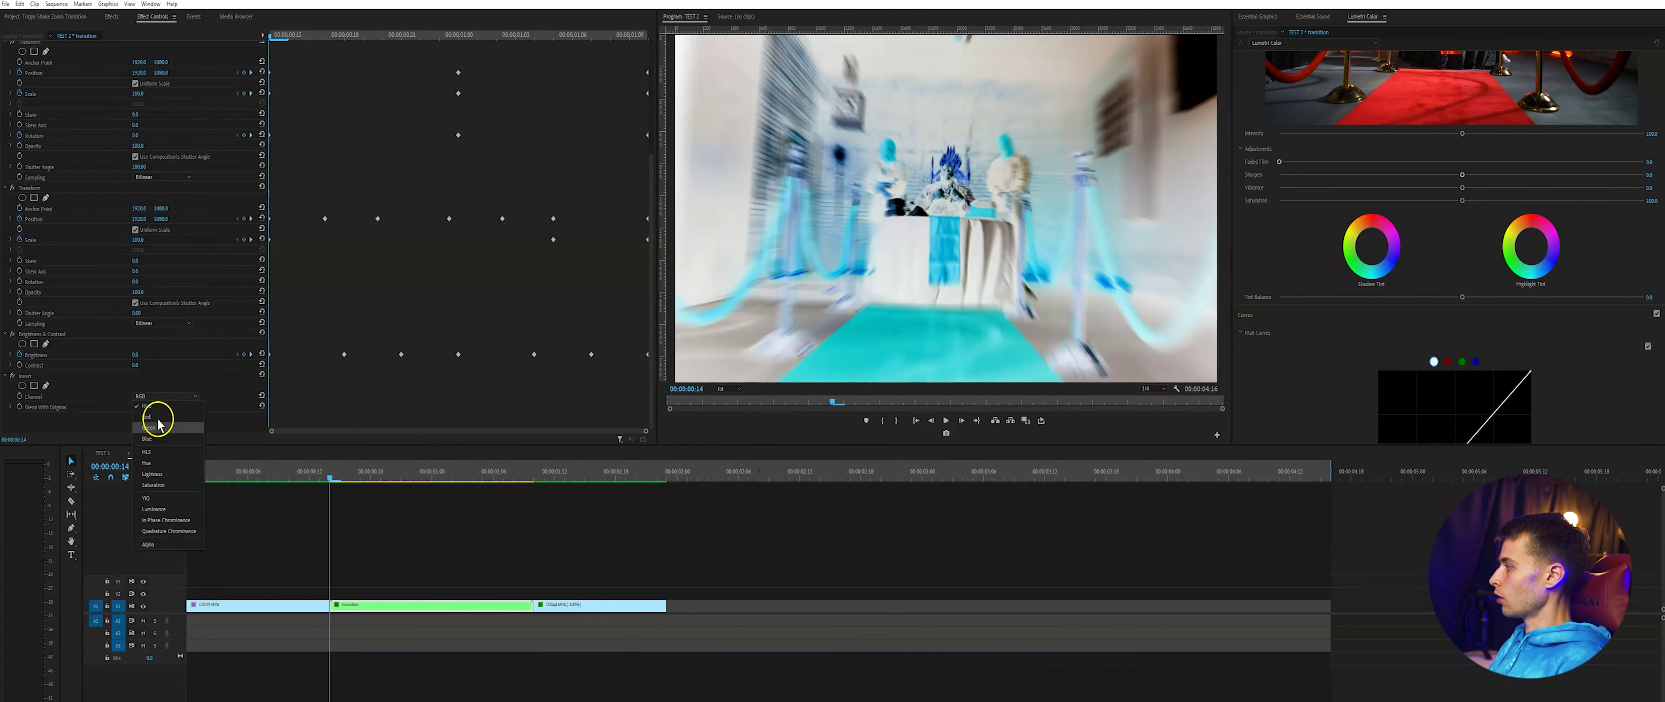
{"action": "left_click", "coordinate": [177, 521]}
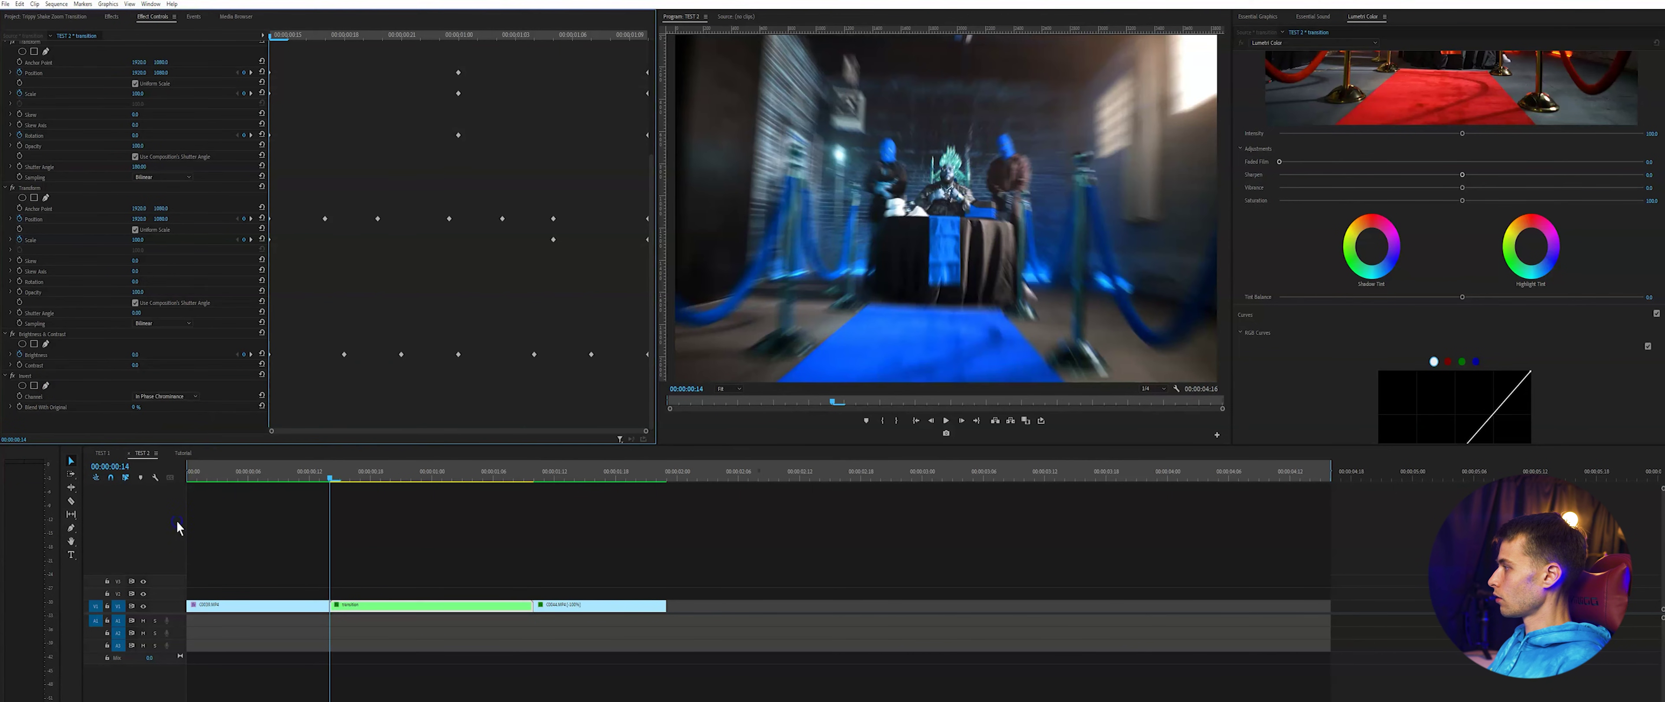
Keyframe the Invert effect's Blend With Original at 100% at the nested clip's start and 0% at 00:00:01:00
{"action": "left_click", "coordinate": [20, 407]}
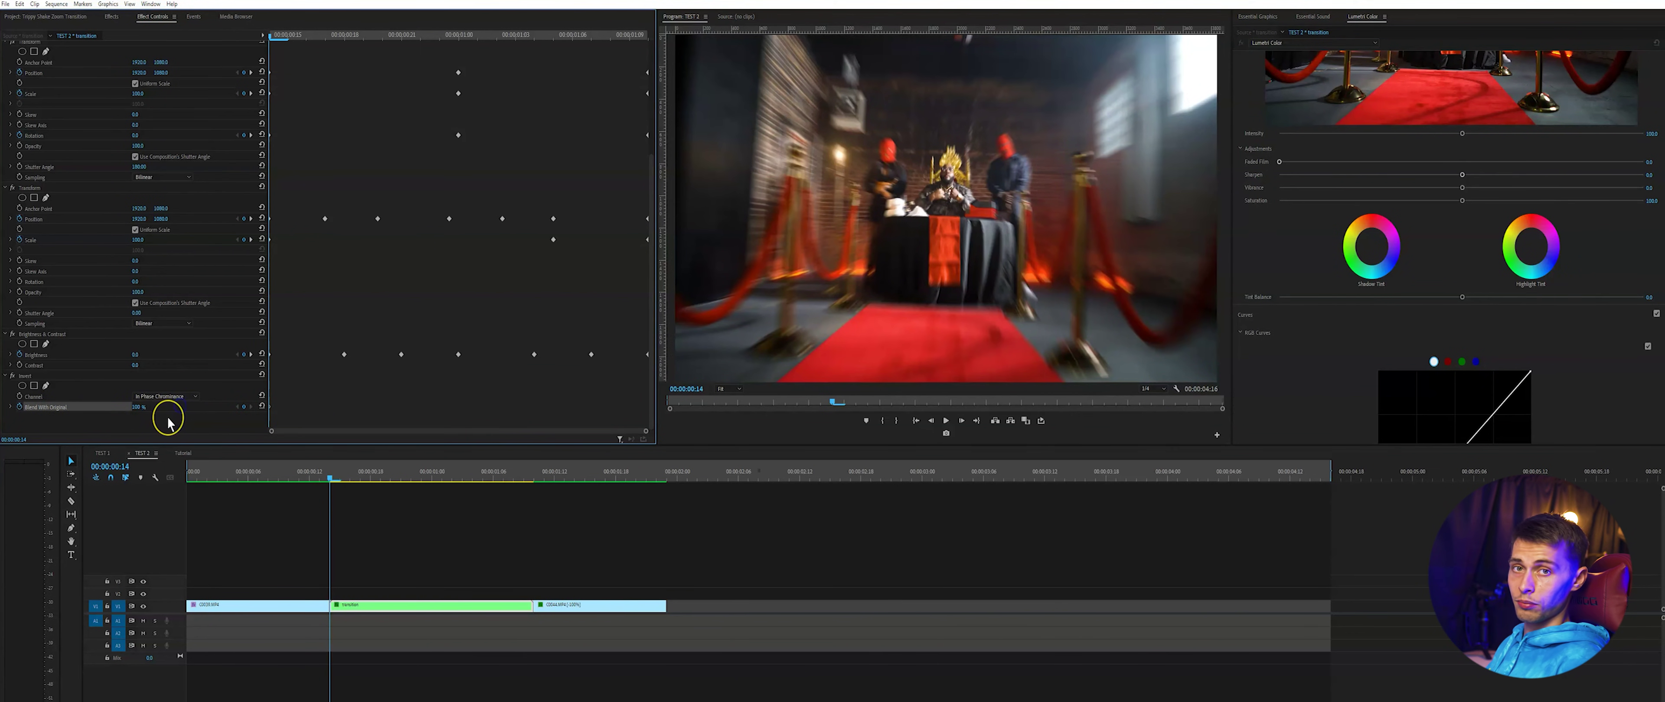
{"action": "left_click", "coordinate": [458, 36]}
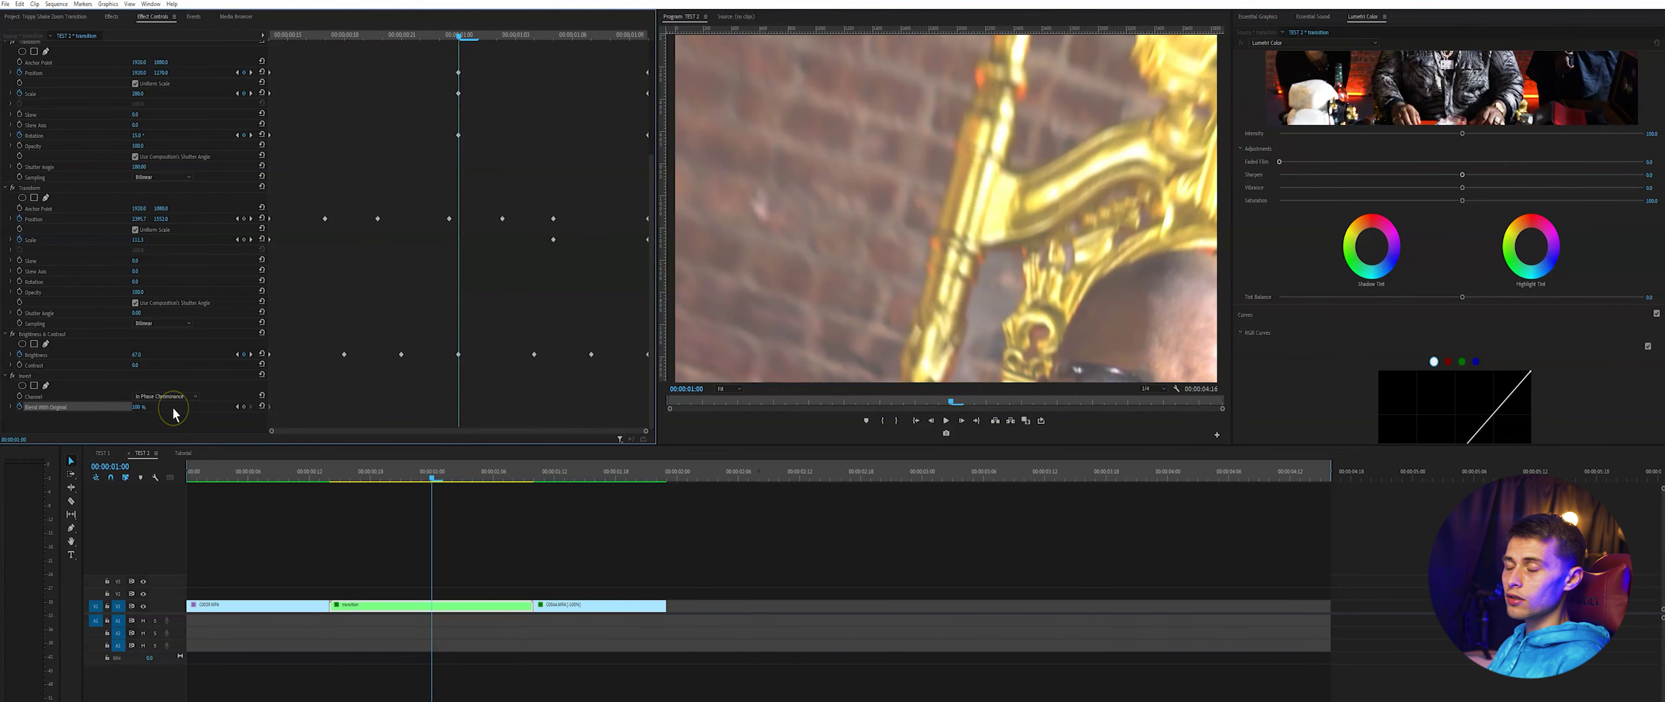
{"action": "type", "text": "0"}
{"action": "left_click", "coordinate": [48, 408]}
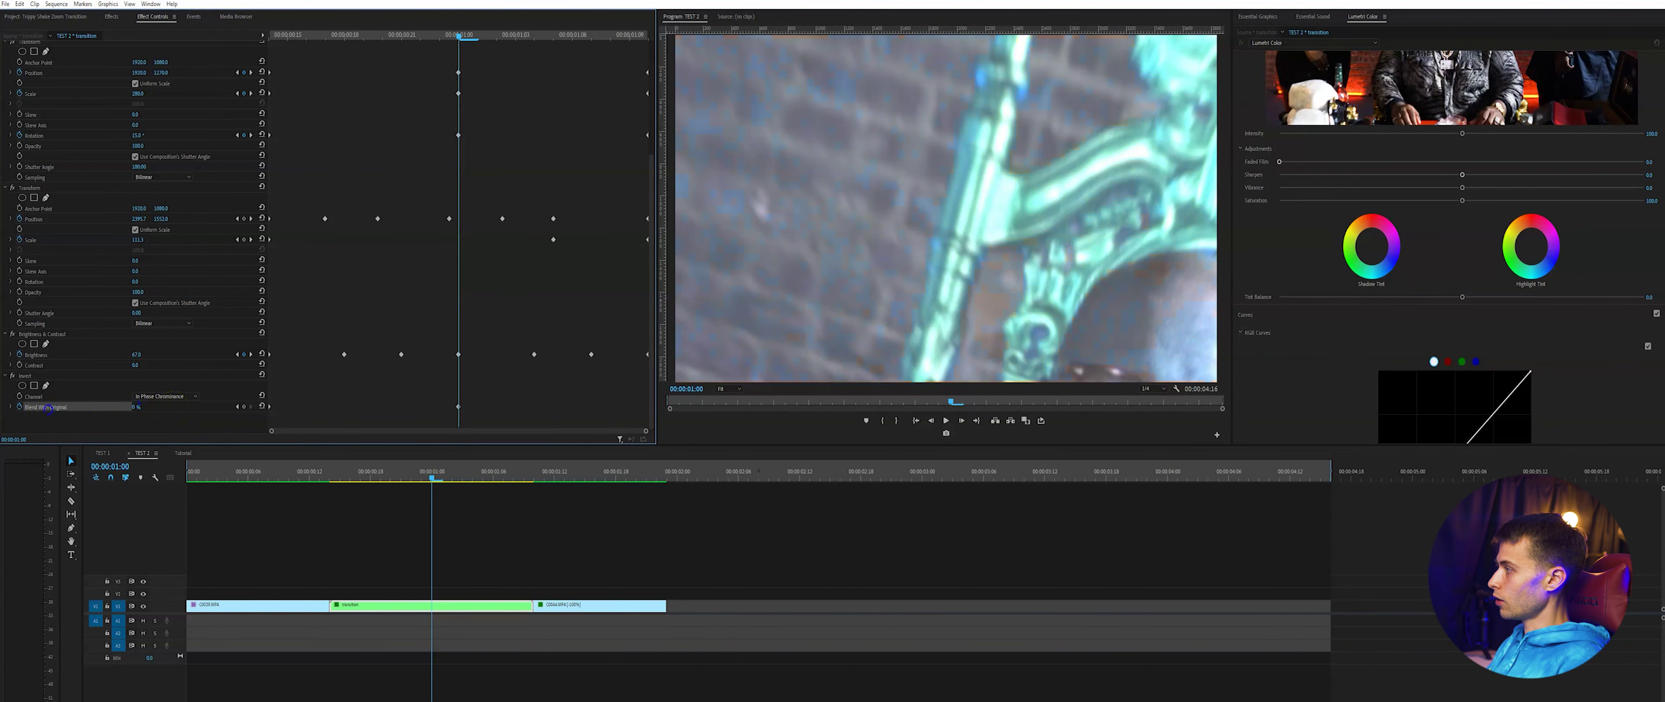
Raise Blend With Original to 100% at 00:00:01:07 and move that keyframe to the very end of the nested clip
{"action": "left_click_drag", "start_coordinate": [502, 34], "coordinate": [591, 36]}
{"action": "left_click_drag", "start_coordinate": [135, 408], "coordinate": [218, 417]}
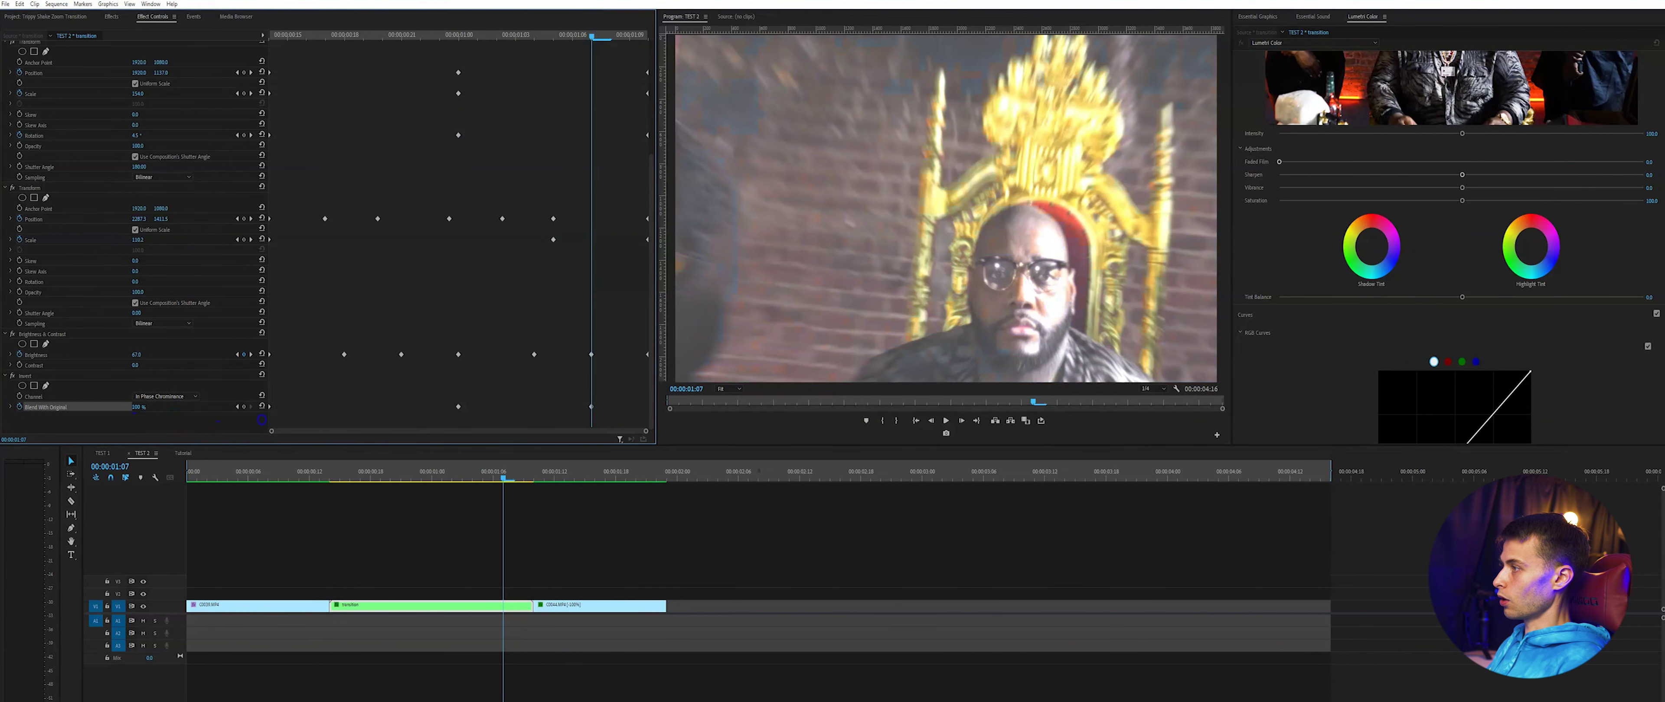
{"action": "left_click_drag", "start_coordinate": [591, 407], "coordinate": [689, 413]}
Play back the transition from just before the nested clip to review the color inversion
{"action": "left_click_drag", "start_coordinate": [487, 476], "coordinate": [313, 481]}
{"action": "key", "text": "space"}
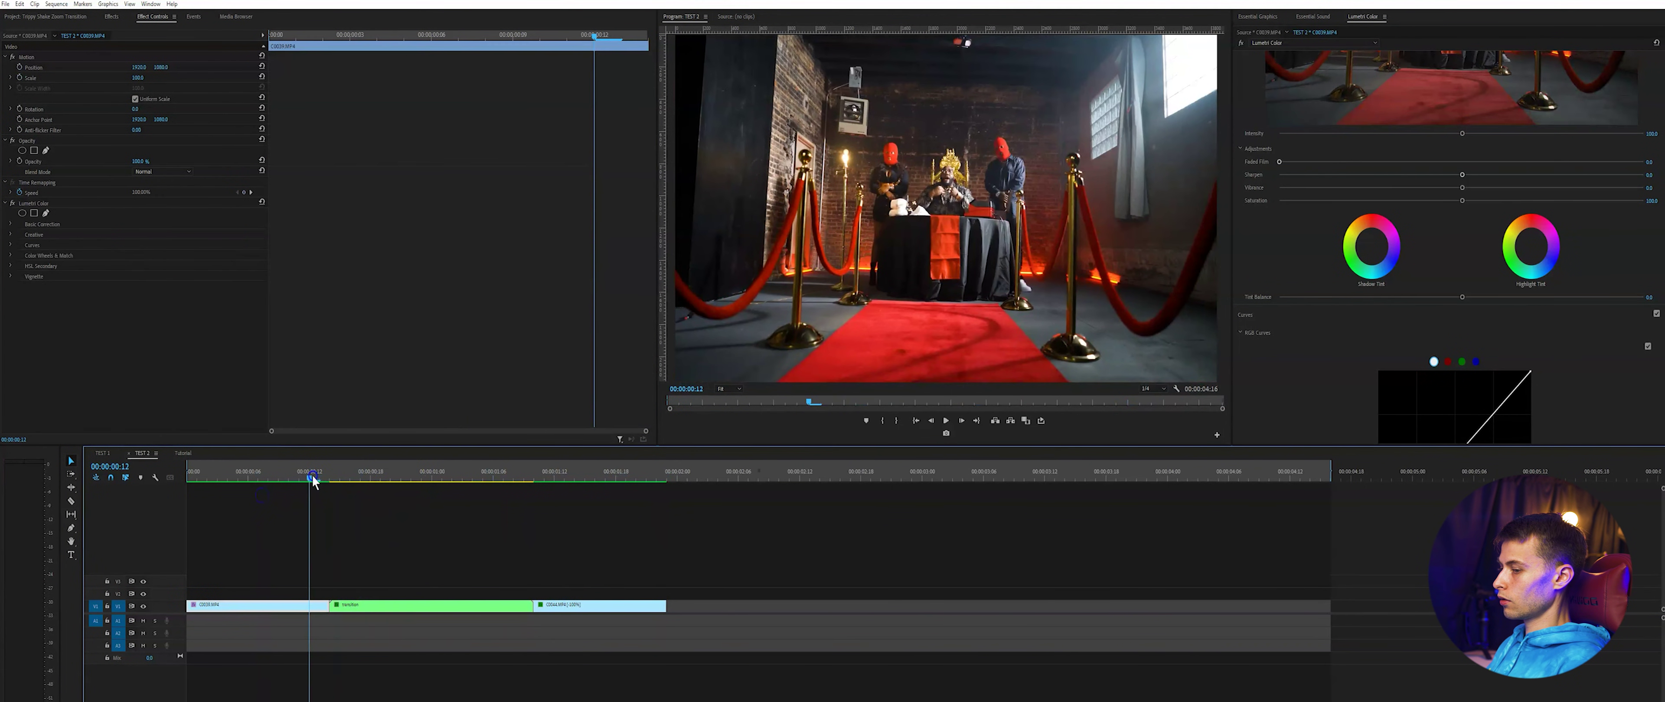
{"action": "key", "text": "space"}
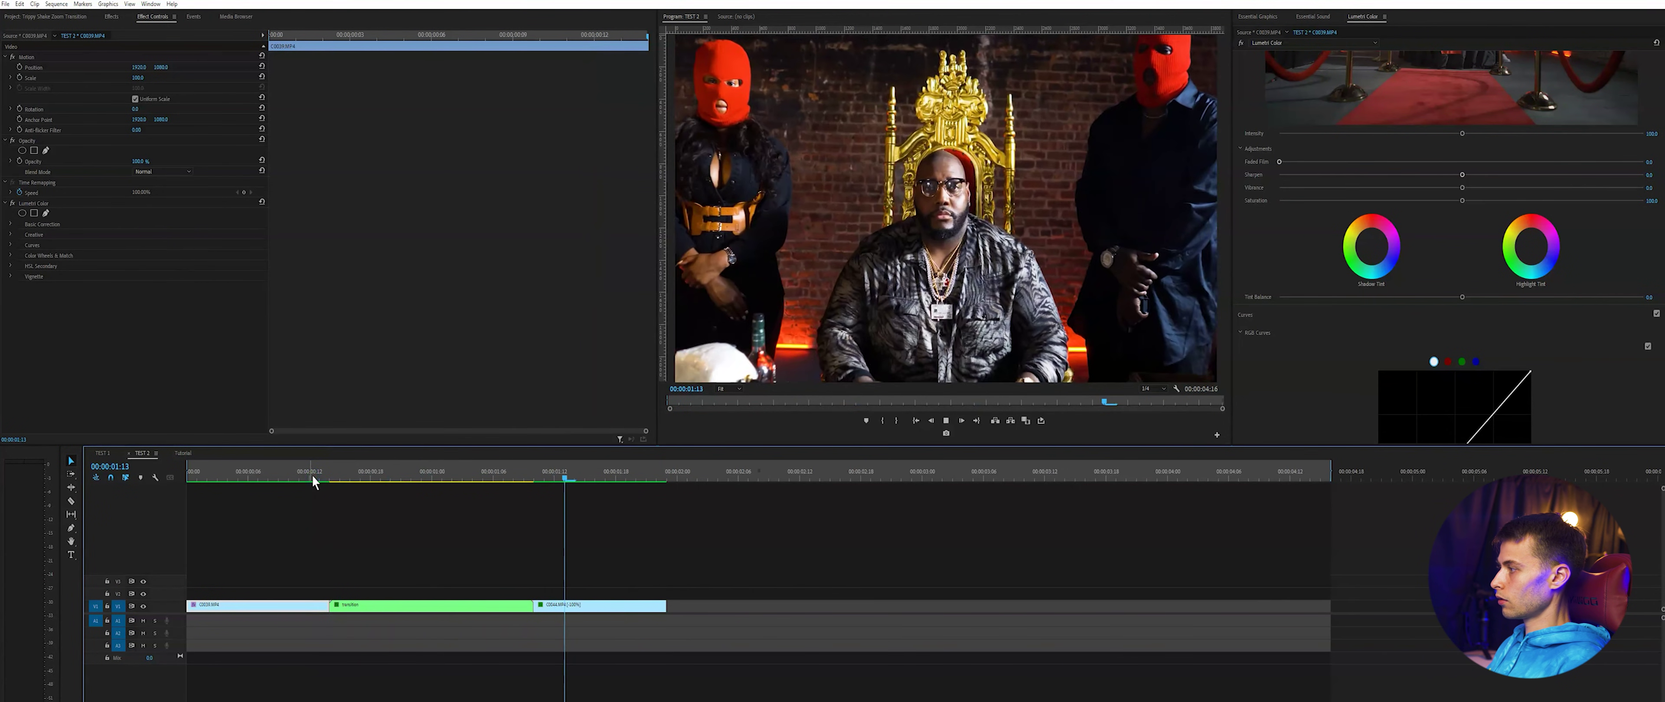
{"action": "left_click", "coordinate": [422, 466]}
{"action": "left_click_drag", "start_coordinate": [422, 464], "coordinate": [385, 503]}
{"action": "key", "text": "space"}
With the playhead at the nested clip's start, collapse Invert, then find Brightness & Contrast and apply it to the clip a second time
{"action": "scroll", "coordinate": [373, 368], "scroll_direction": "down", "scroll_amount": 5}
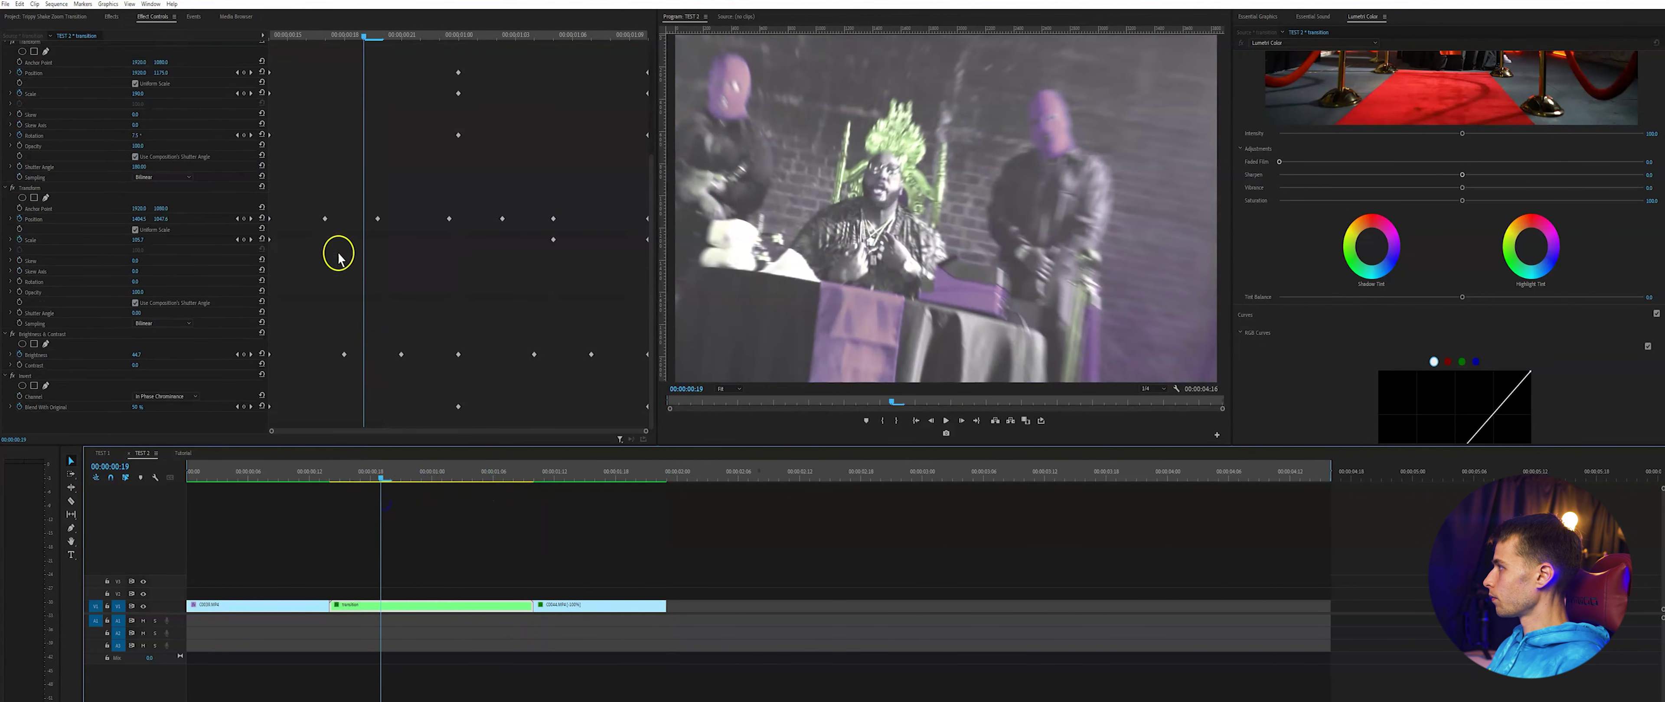
{"action": "left_click_drag", "start_coordinate": [316, 37], "coordinate": [278, 40]}
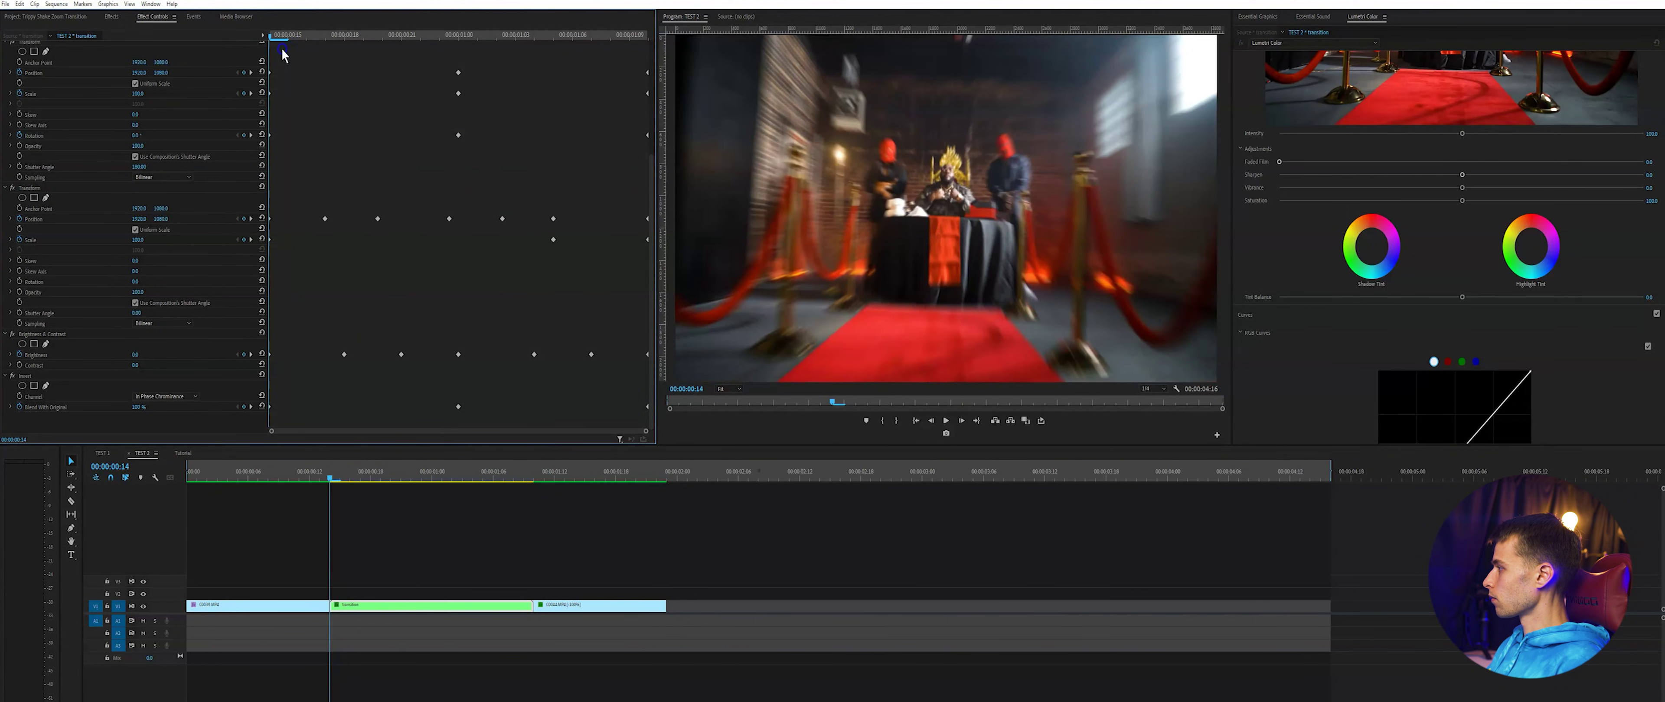
{"action": "left_click", "coordinate": [6, 377]}
{"action": "left_click", "coordinate": [115, 17]}
{"action": "left_click", "coordinate": [32, 30]}
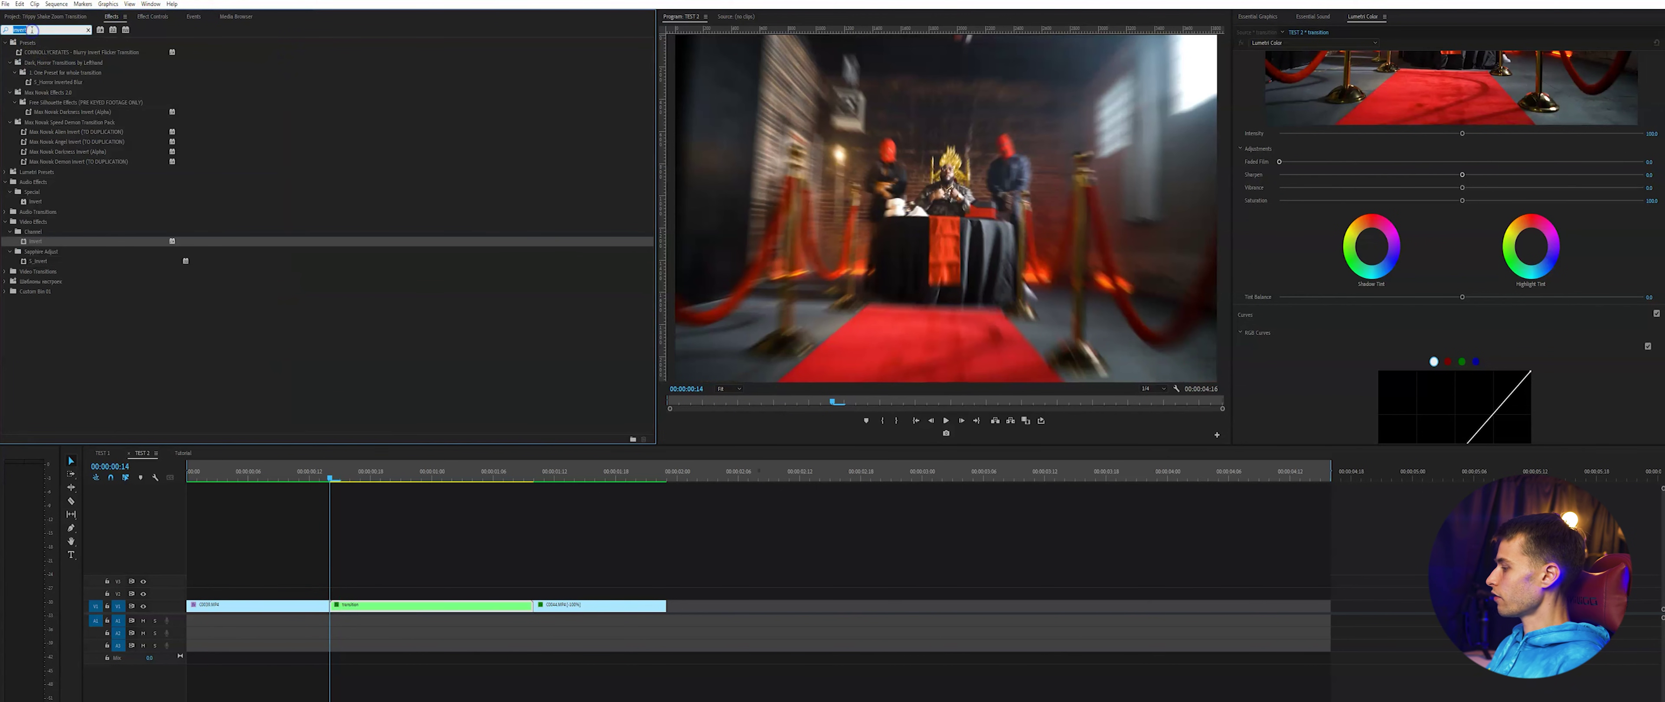
{"action": "type", "text": "bright"}
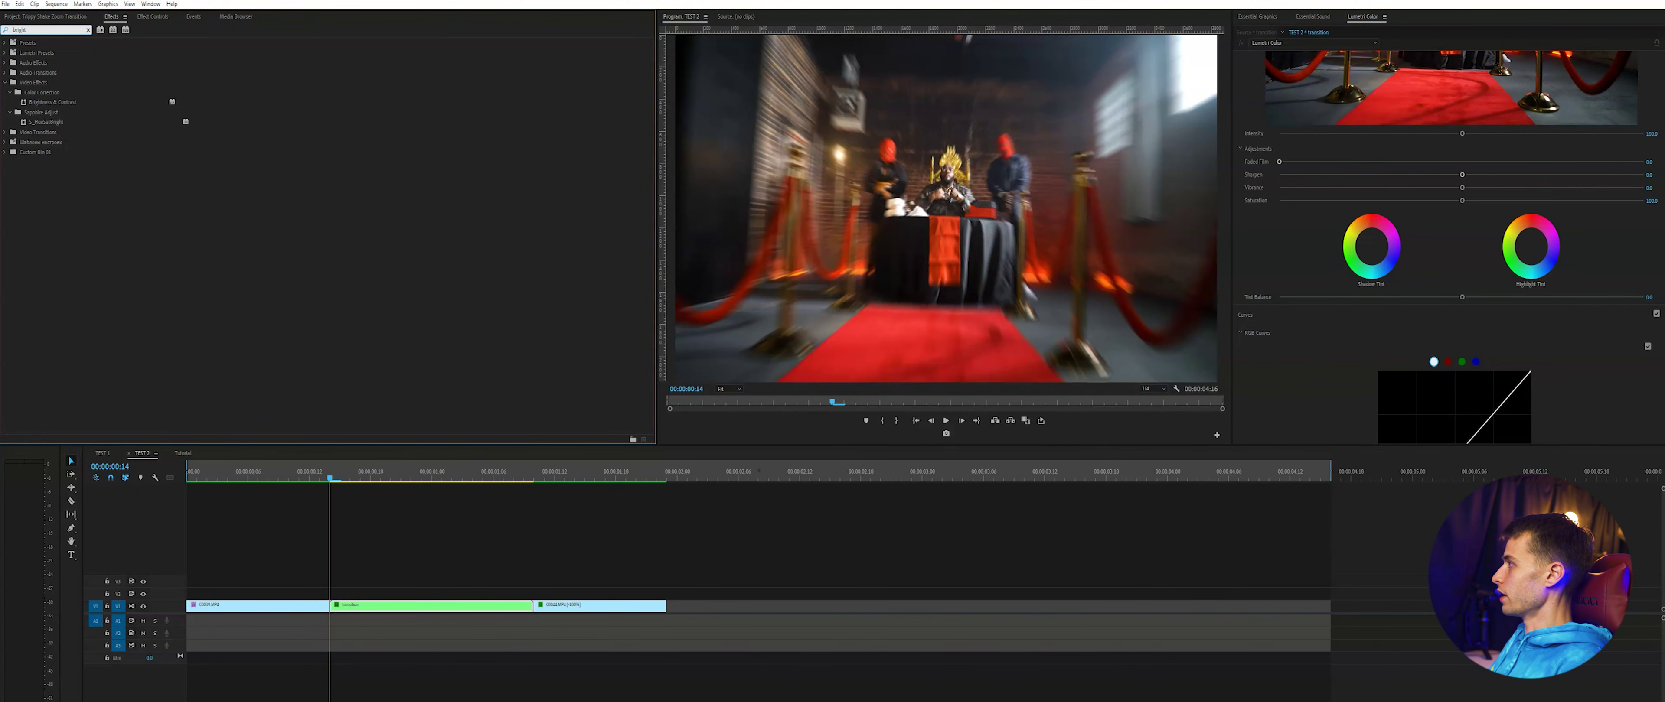
{"action": "left_click_drag", "start_coordinate": [57, 102], "coordinate": [368, 603]}
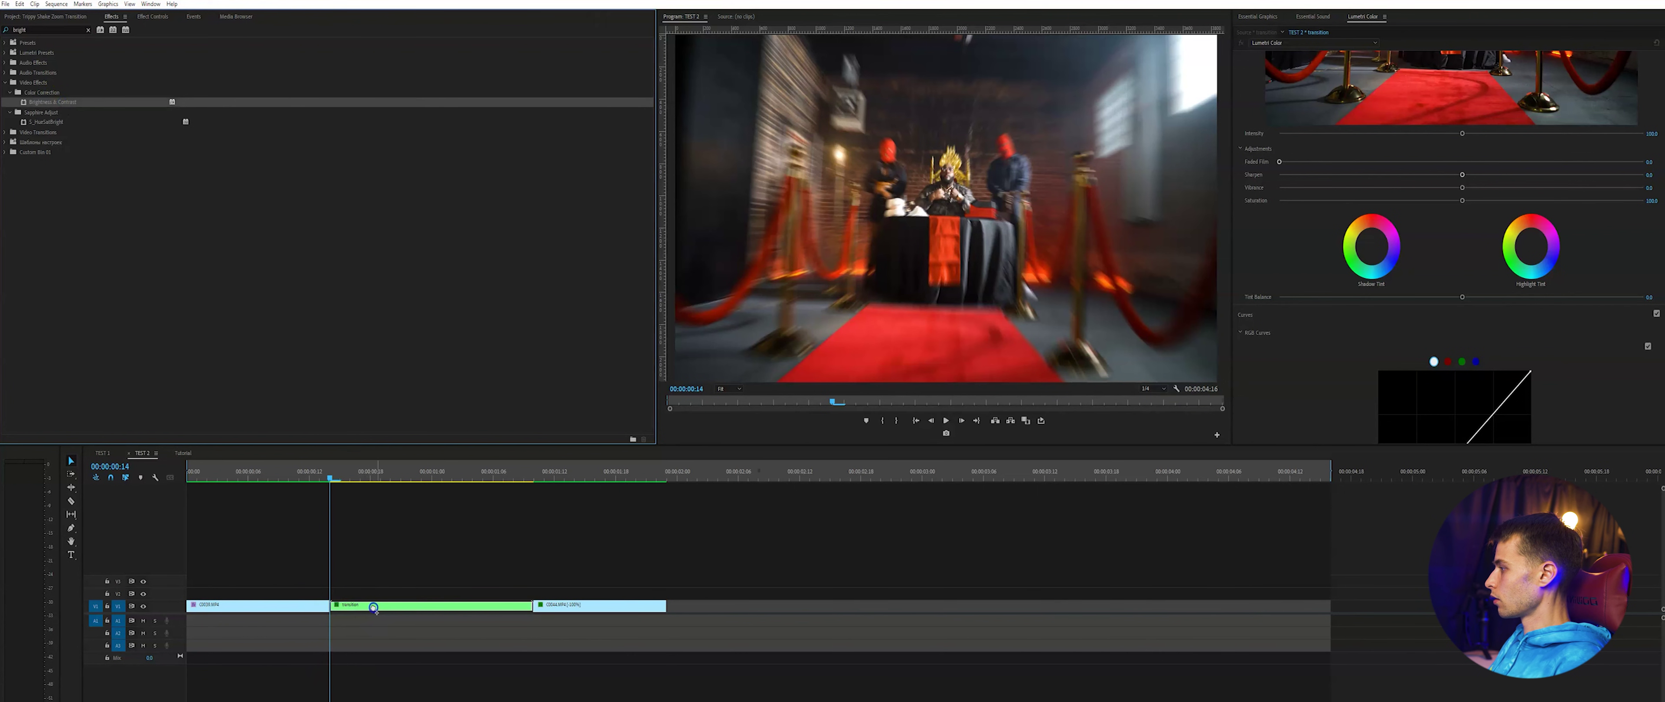
Start keyframing Brightness and Contrast in the newly added Brightness & Contrast effect at the nested clip's start
{"action": "left_click", "coordinate": [153, 16]}
{"action": "scroll", "coordinate": [334, 360], "scroll_direction": "down", "scroll_amount": 2}
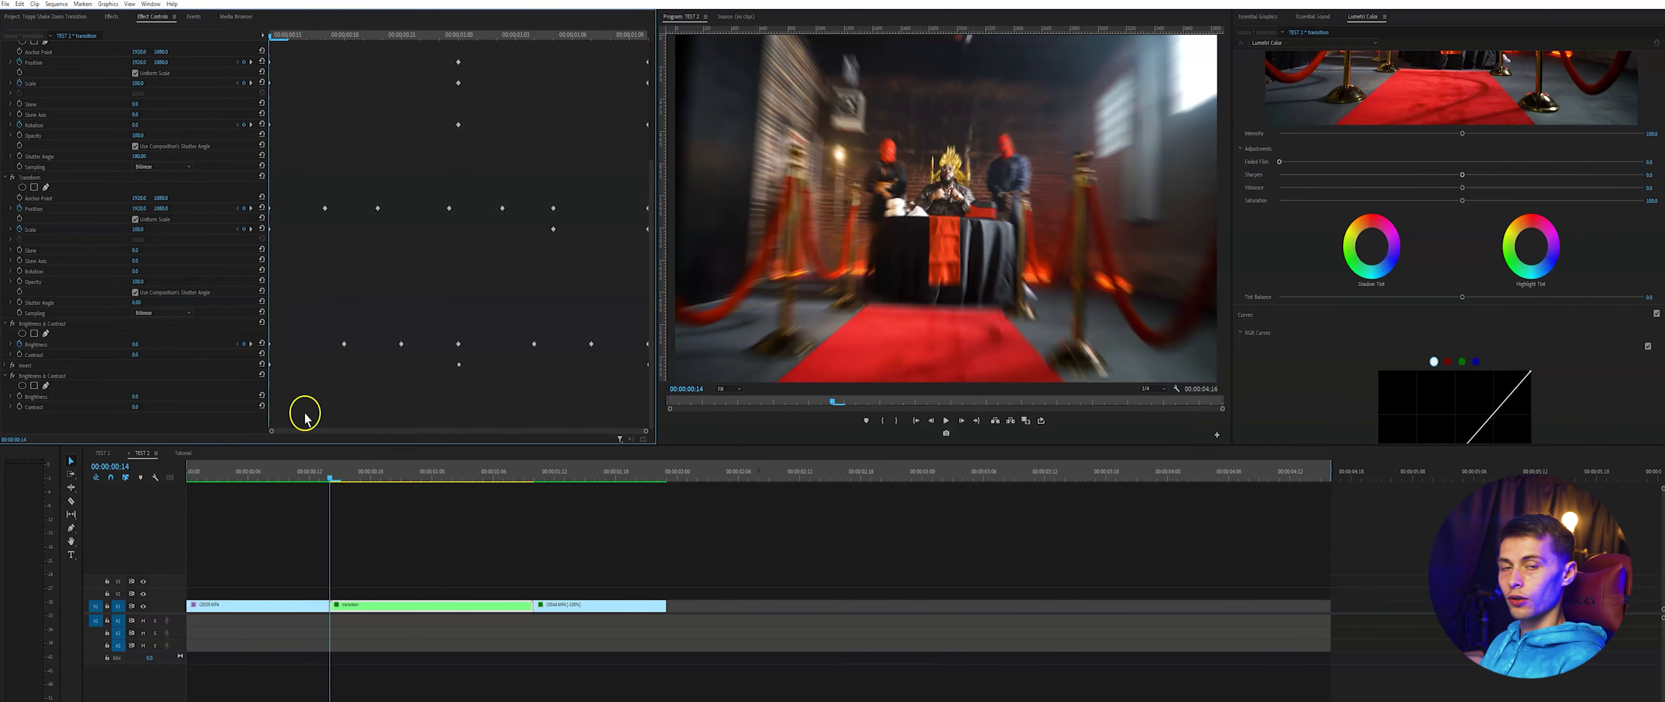
{"action": "left_click", "coordinate": [20, 397]}
{"action": "left_click", "coordinate": [20, 406]}
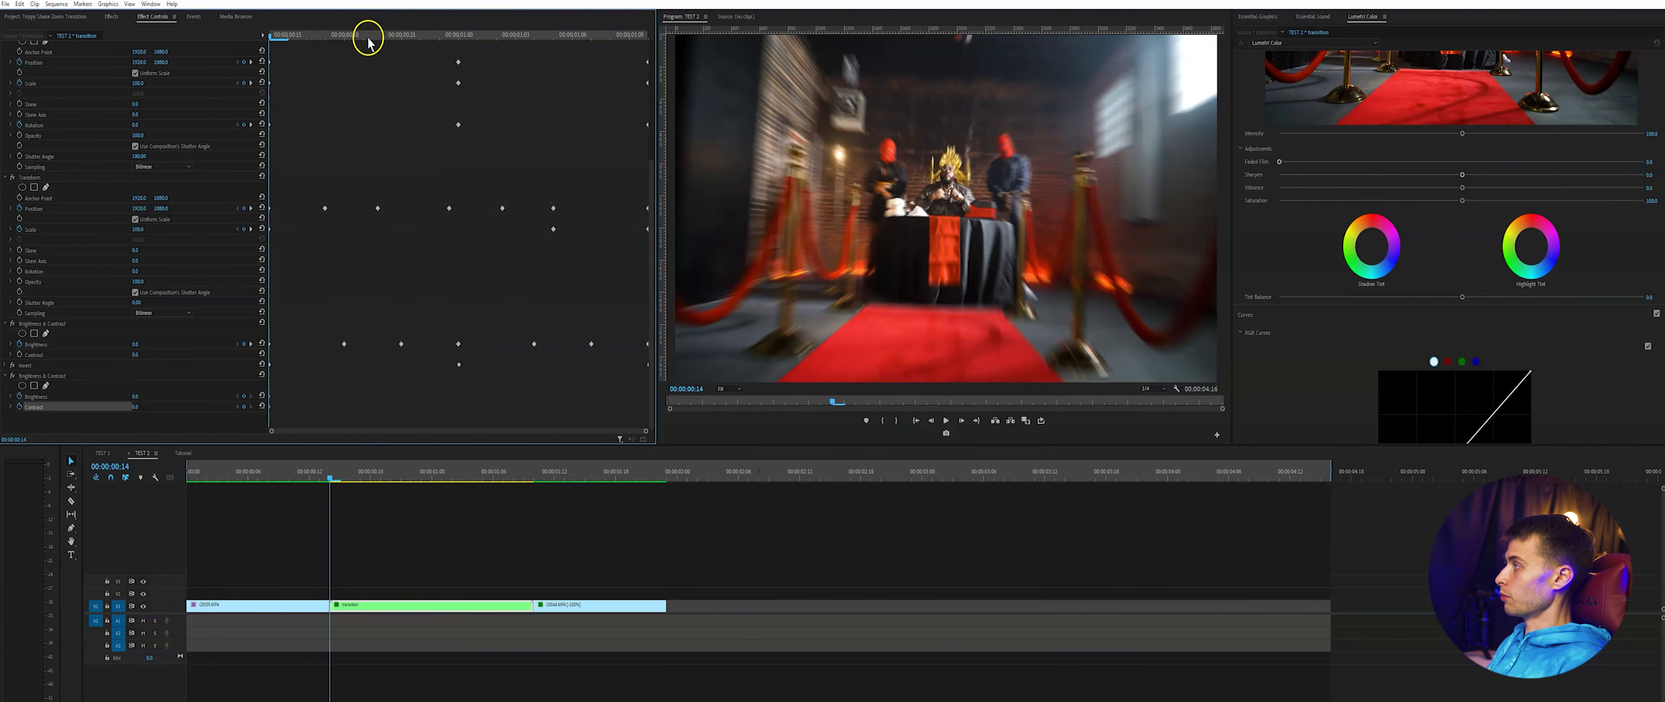
At 00:00:01:00, raise the second effect's Brightness and set its Contrast to 65
{"action": "left_click_drag", "start_coordinate": [368, 43], "coordinate": [454, 42]}
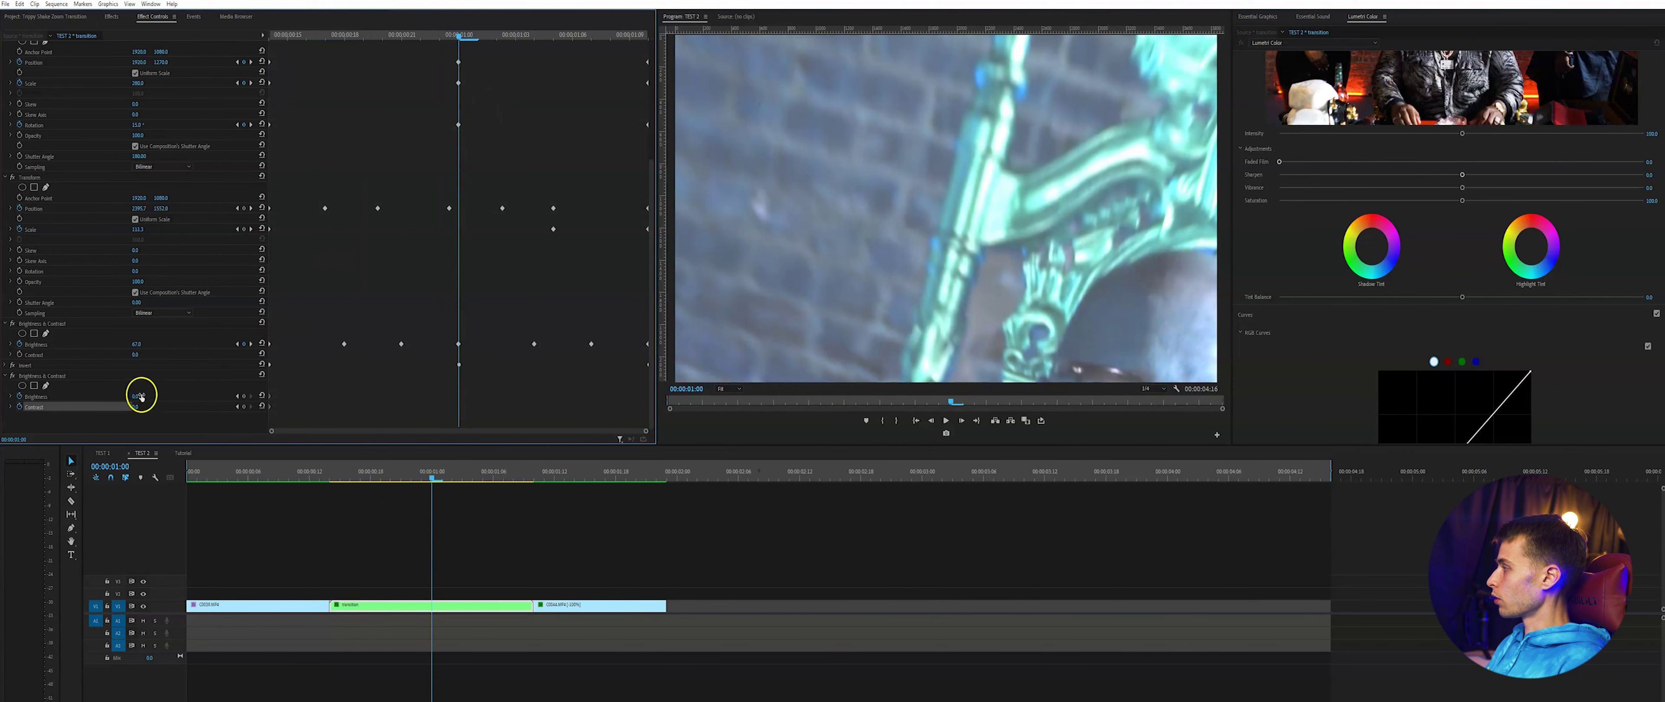
{"action": "left_click", "coordinate": [197, 389]}
{"action": "left_click", "coordinate": [135, 408]}
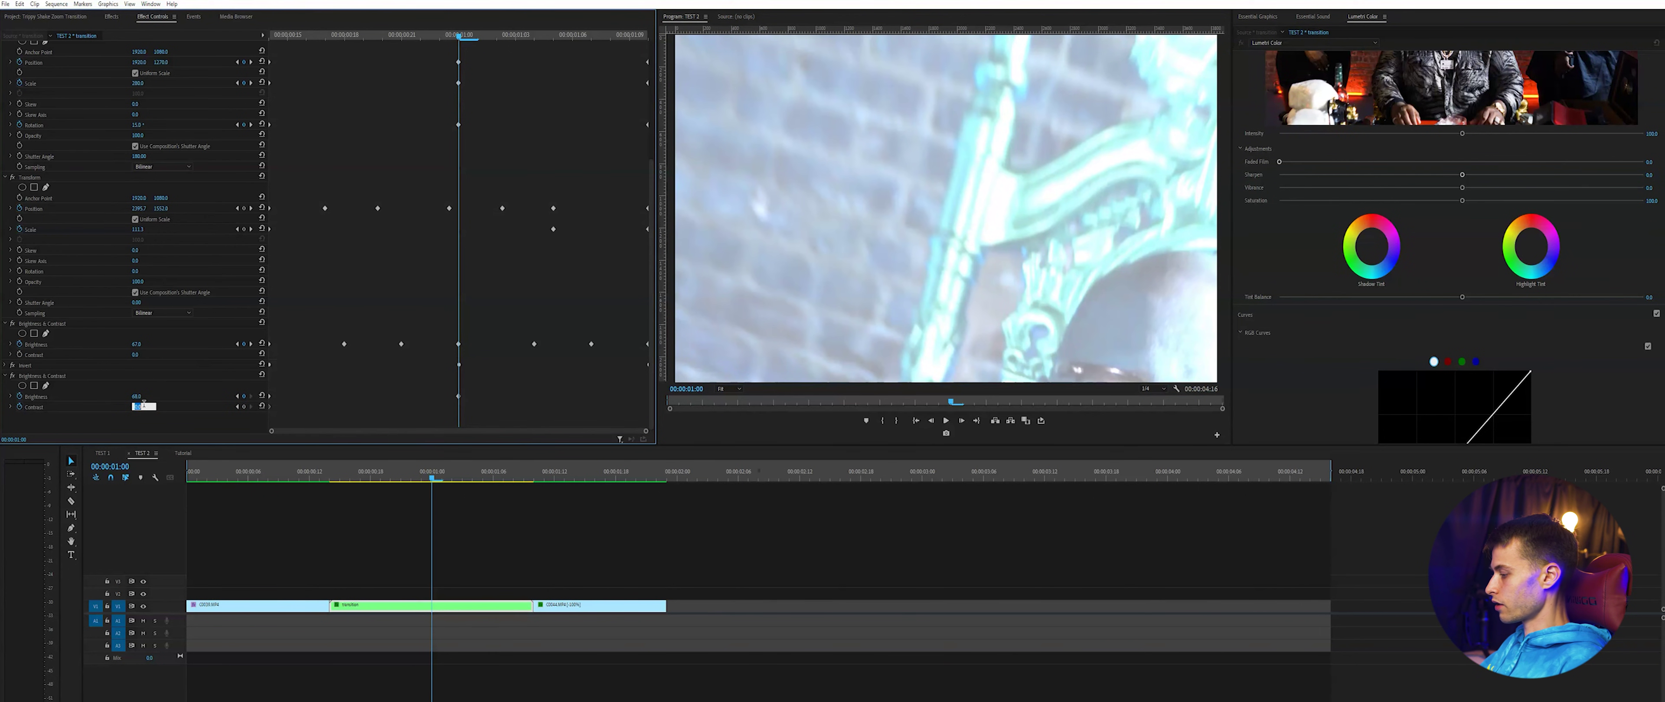
{"action": "type", "text": "65"}
{"action": "key", "text": "Return"}
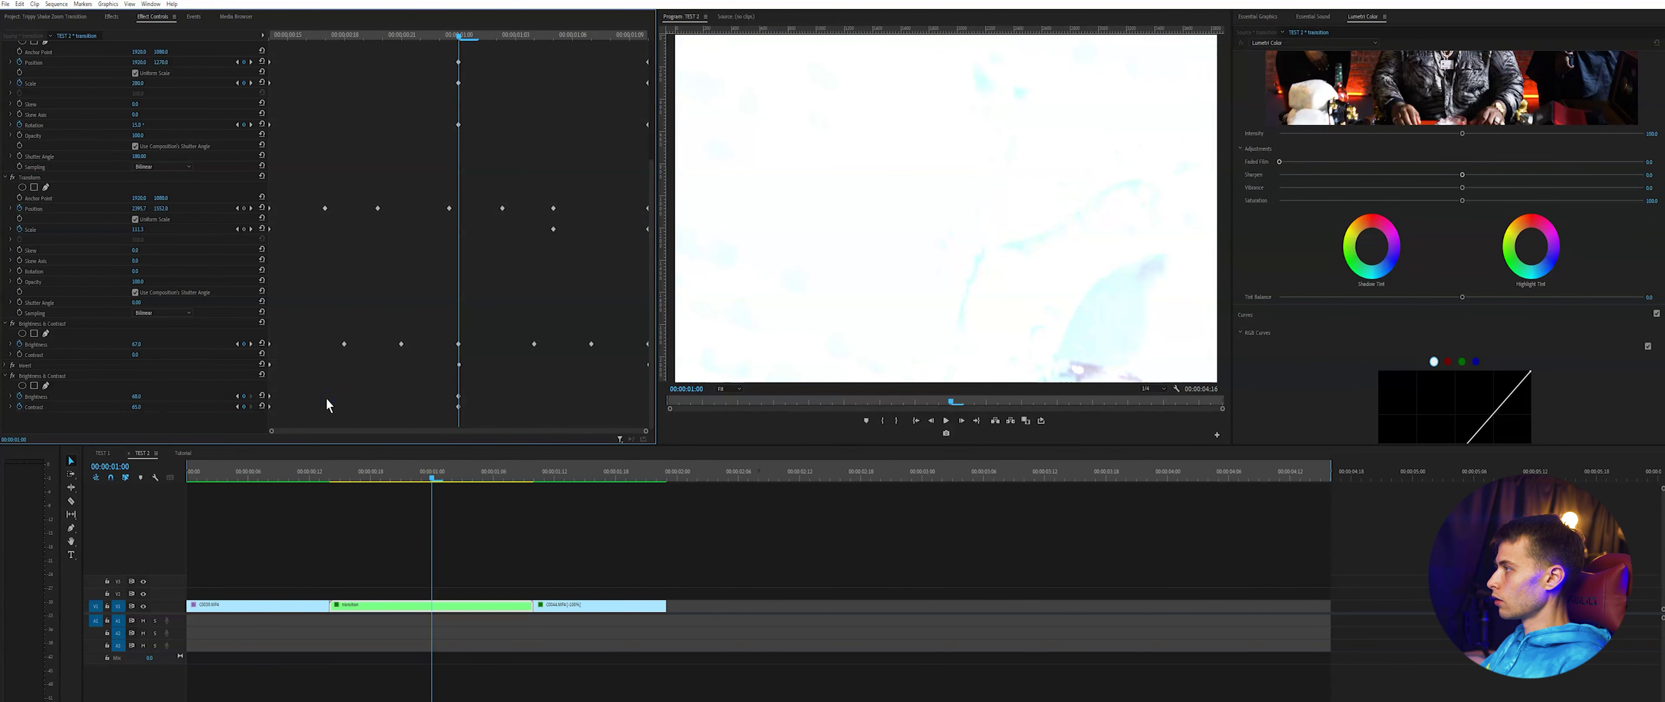
Reset the second effect's Brightness and Contrast to 0 at 00:00:01:06 and move both keyframes to the nested clip's end
{"action": "left_click_drag", "start_coordinate": [496, 39], "coordinate": [572, 36]}
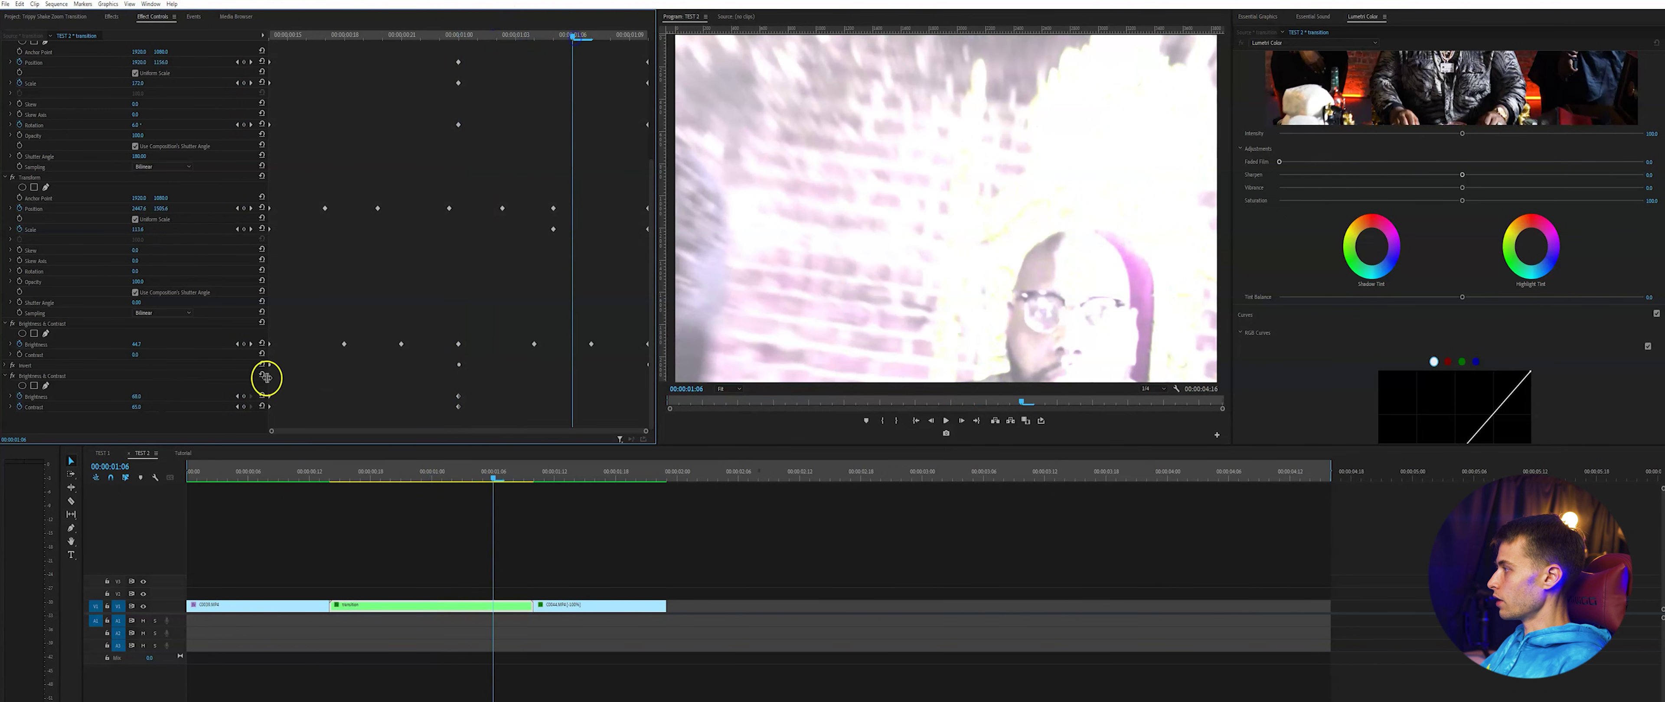
{"action": "left_click", "coordinate": [262, 395]}
{"action": "left_click", "coordinate": [262, 406]}
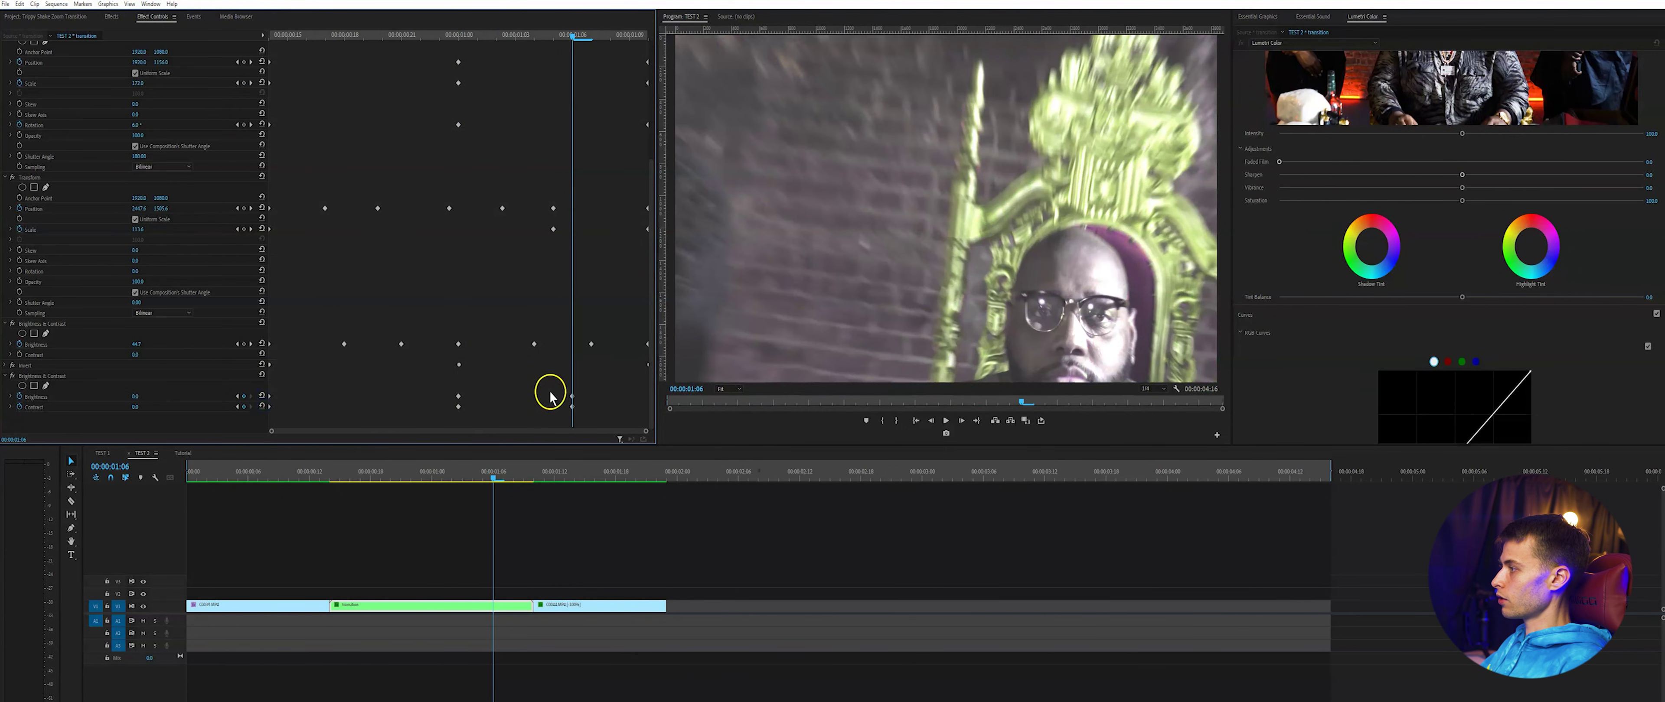
{"action": "left_click_drag", "start_coordinate": [600, 429], "coordinate": [560, 389]}
{"action": "left_click_drag", "start_coordinate": [572, 407], "coordinate": [674, 409]}
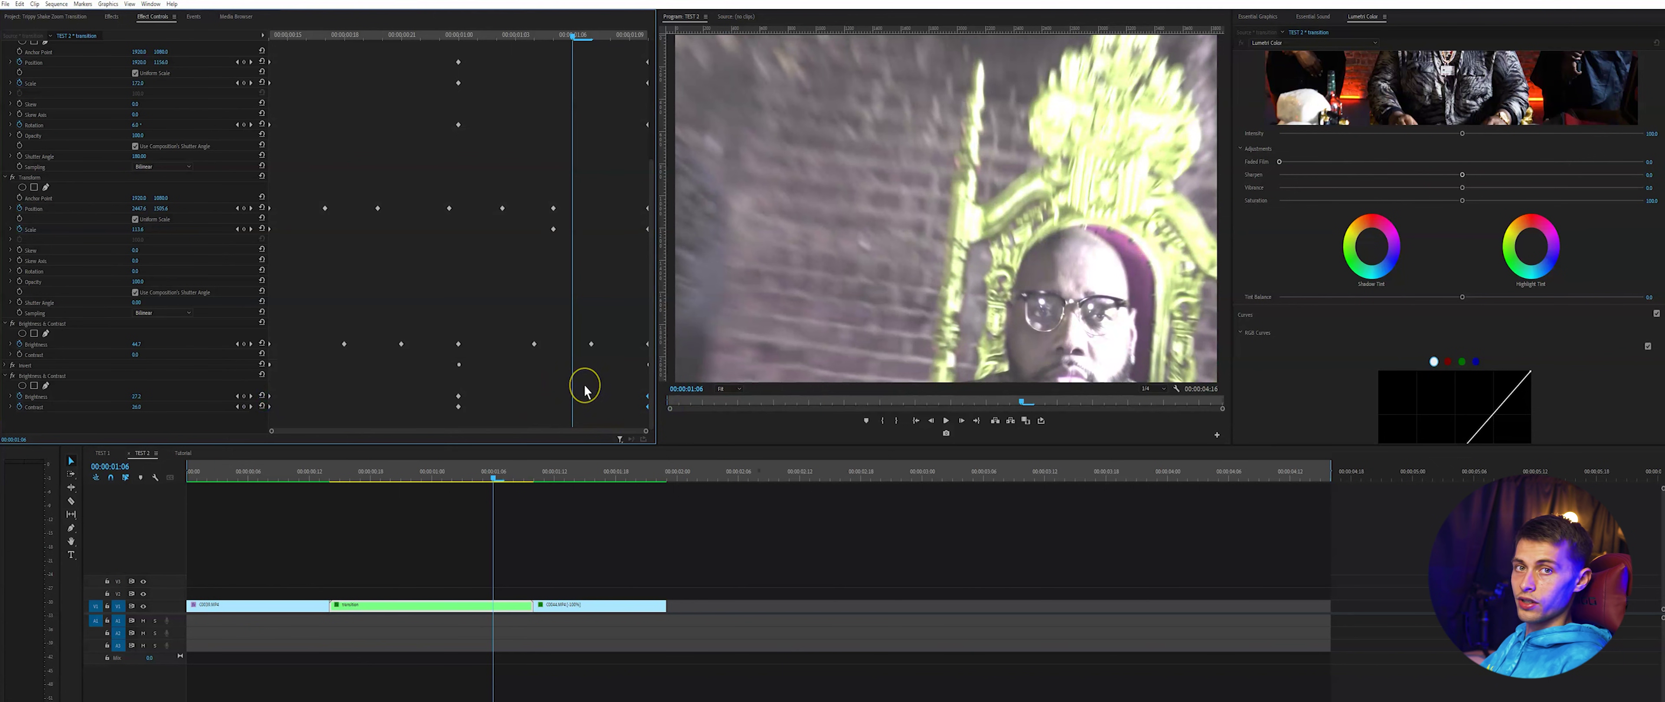
Play back the transition several times to review the combined inversion and brightness flashes
{"action": "left_click_drag", "start_coordinate": [491, 480], "coordinate": [268, 485]}
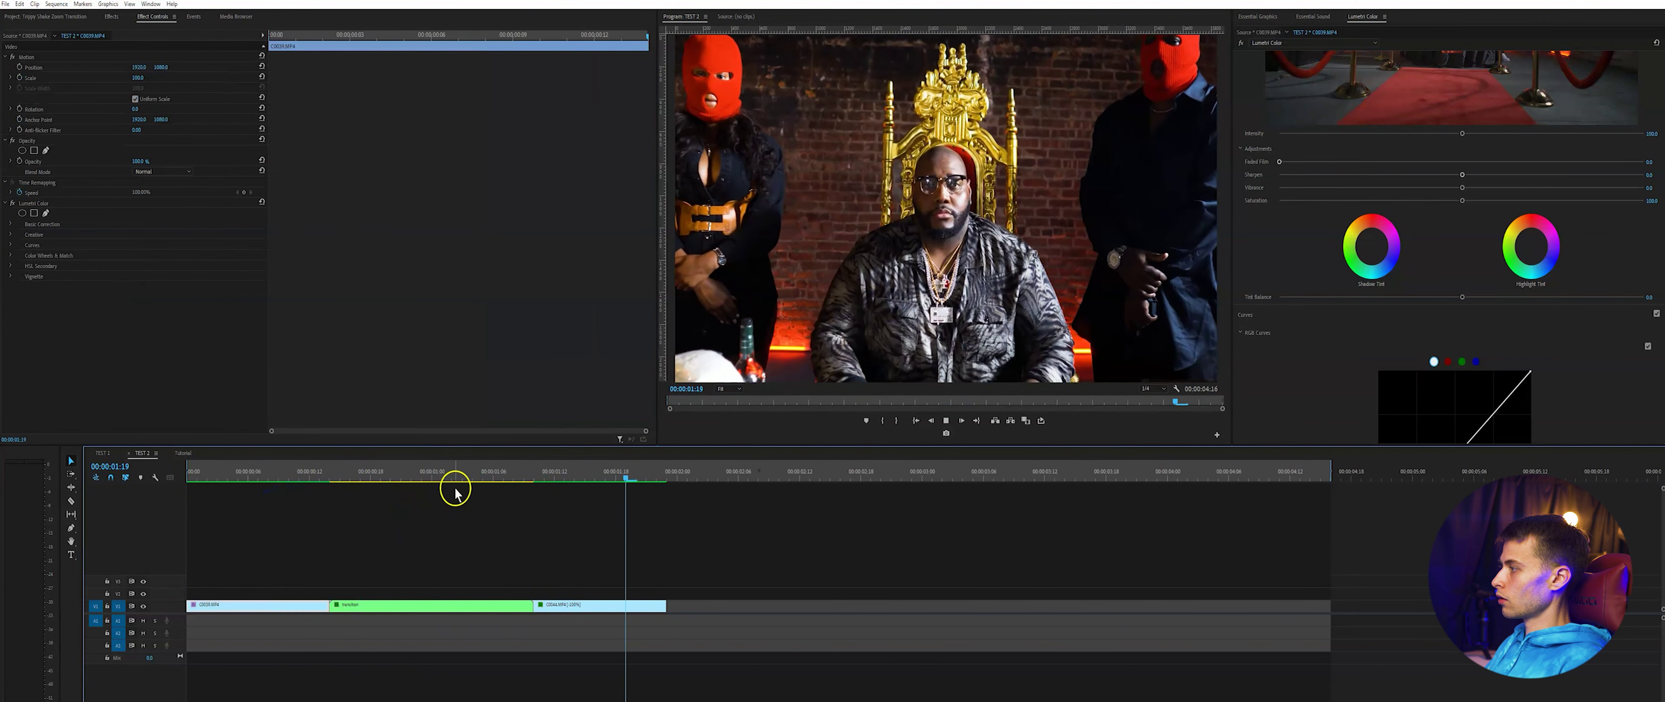
{"action": "key", "text": "space"}
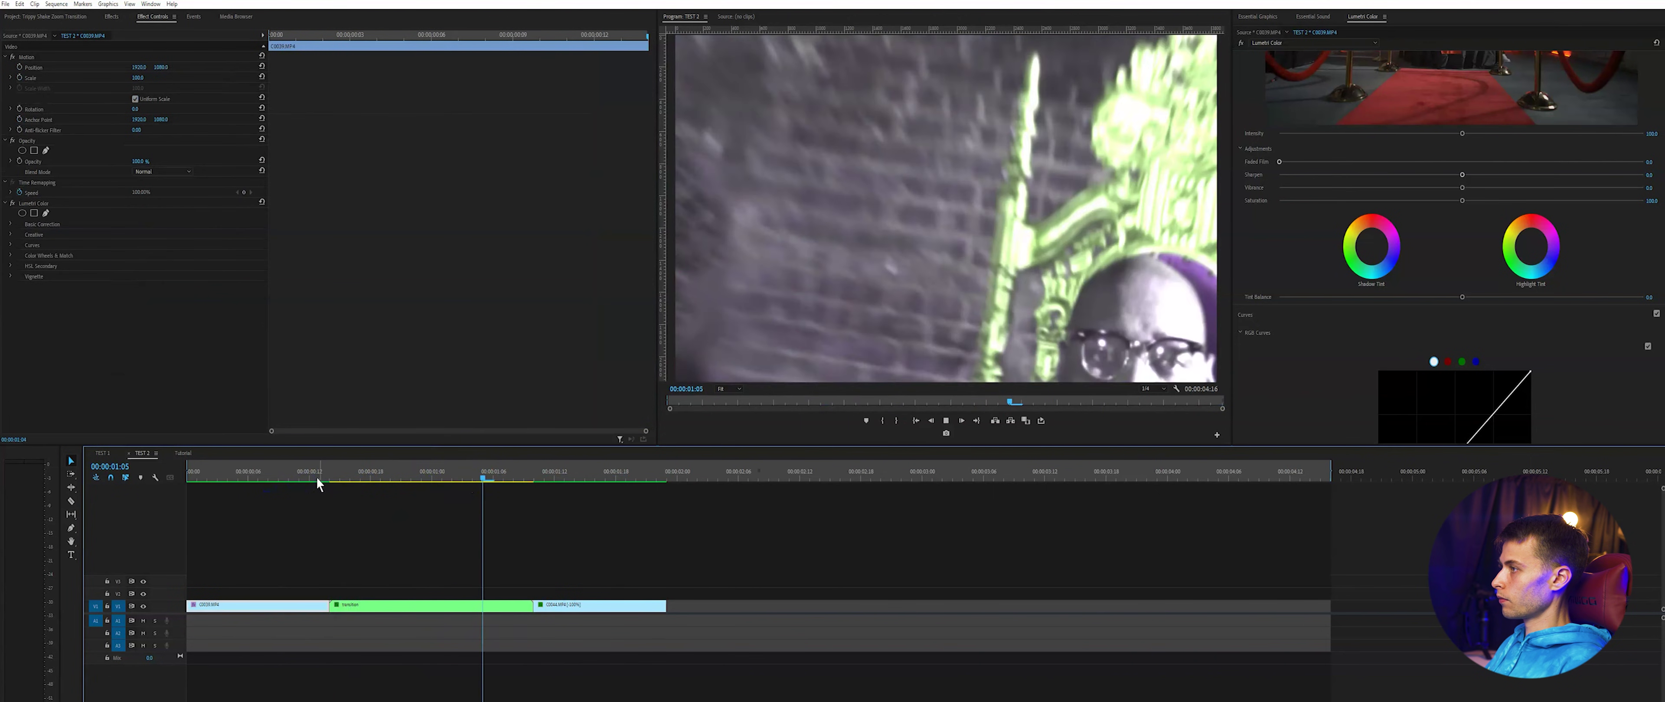
{"action": "key", "text": "space"}
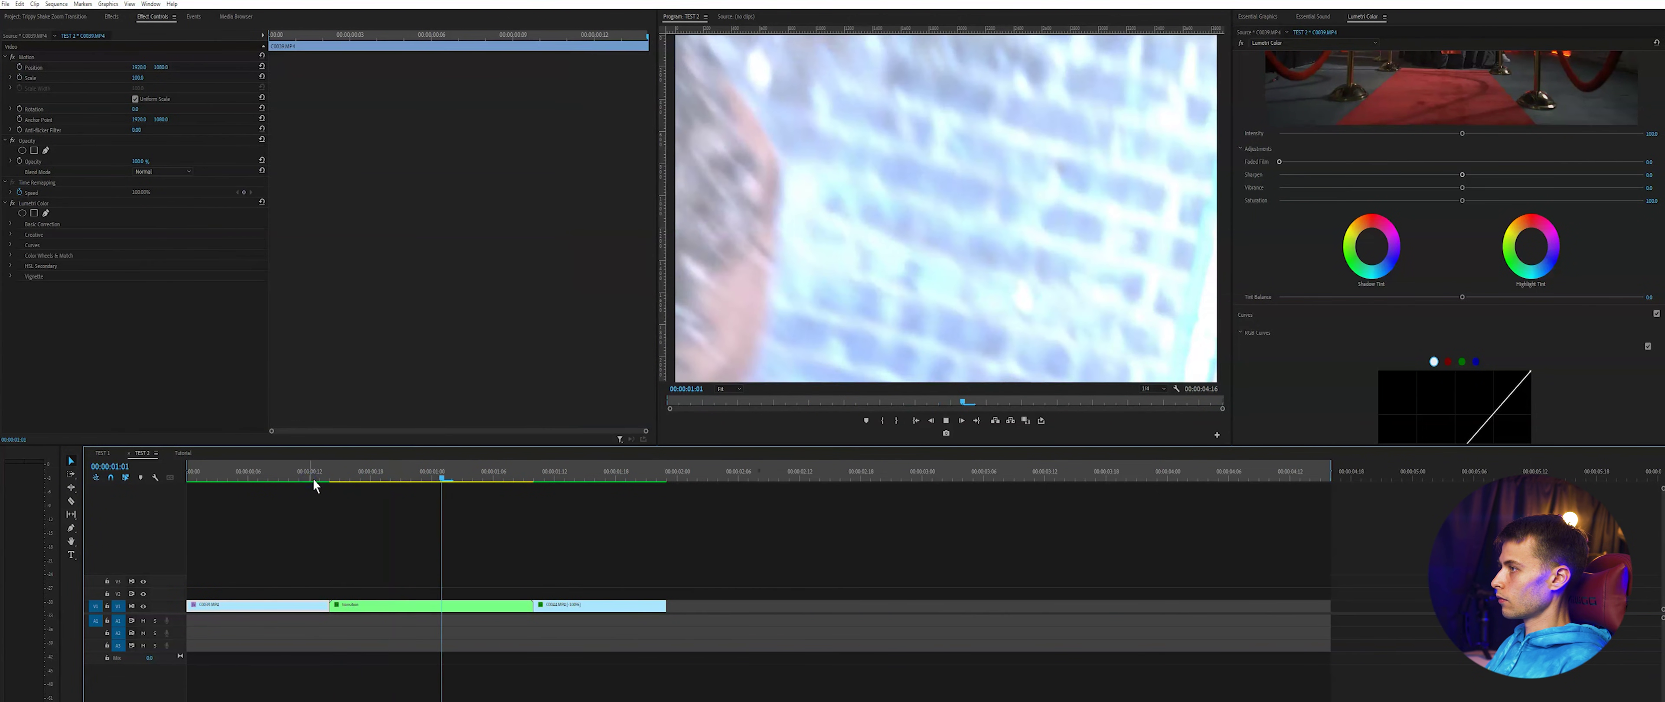
{"action": "left_click", "coordinate": [362, 482]}
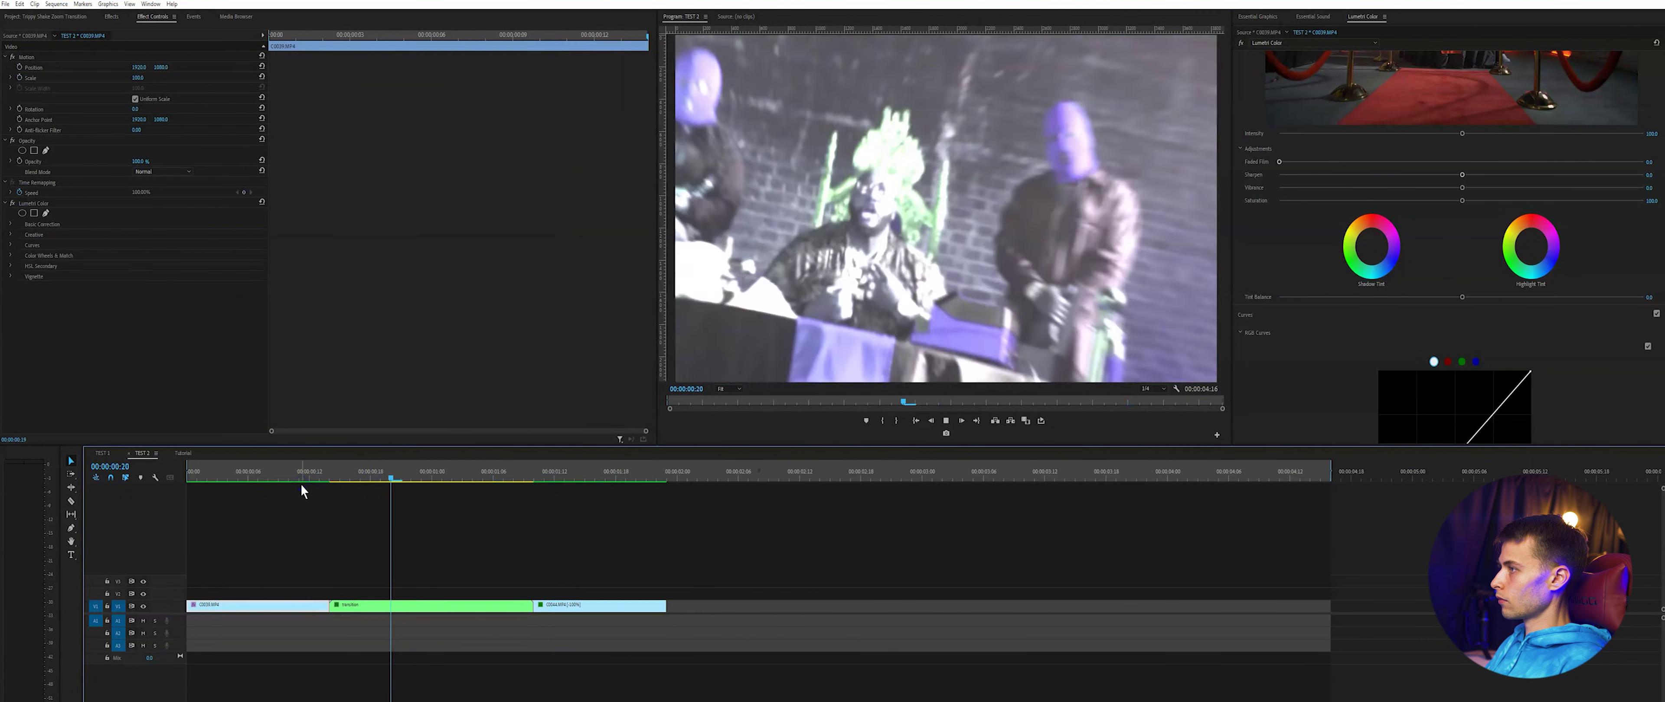
{"action": "left_click", "coordinate": [321, 479]}
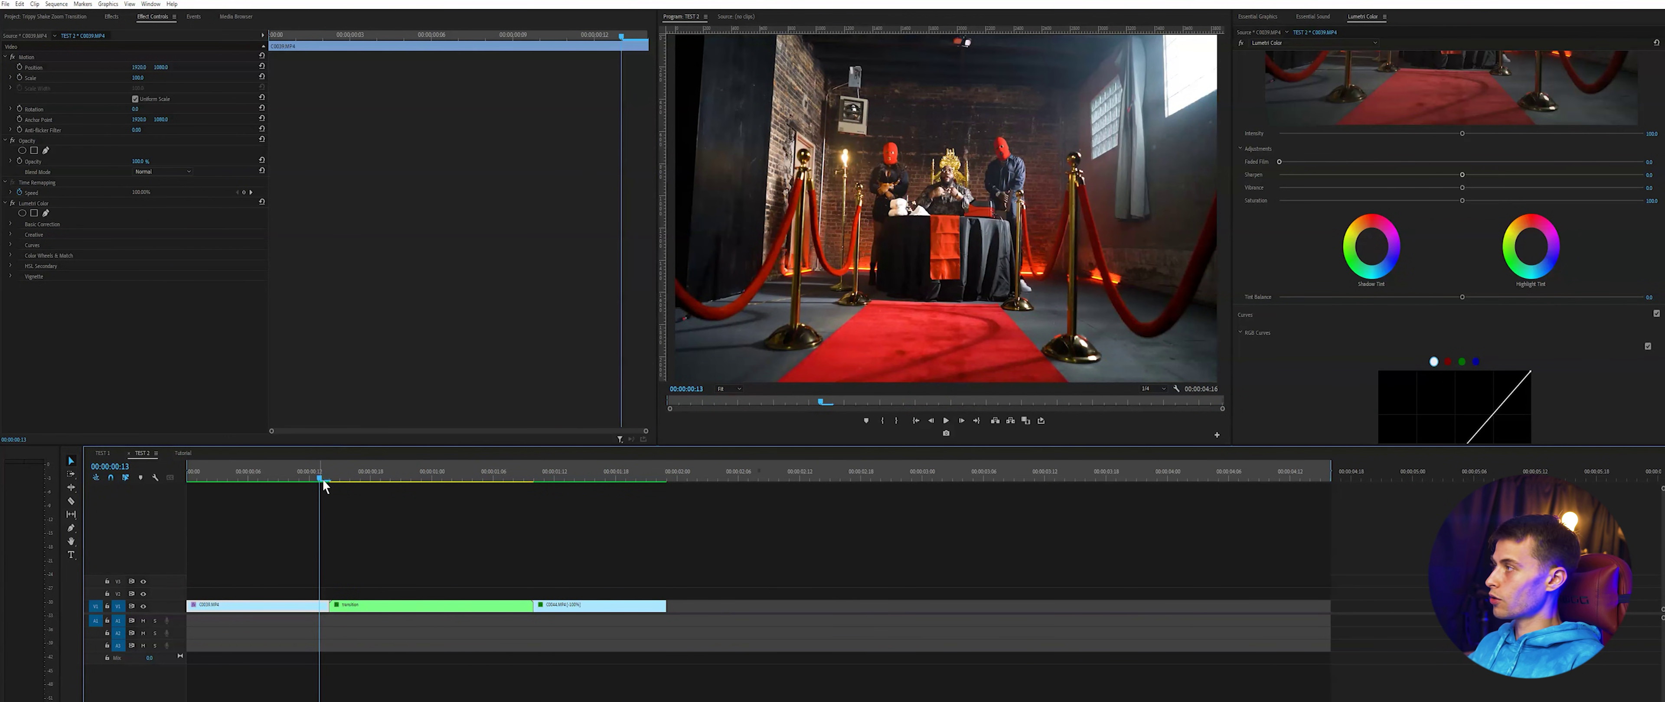
Select the starting keyframes of all the effects below Motion on the nested clip and set their temporal interpolation to Ease Out
{"action": "left_click_drag", "start_coordinate": [332, 479], "coordinate": [369, 485]}
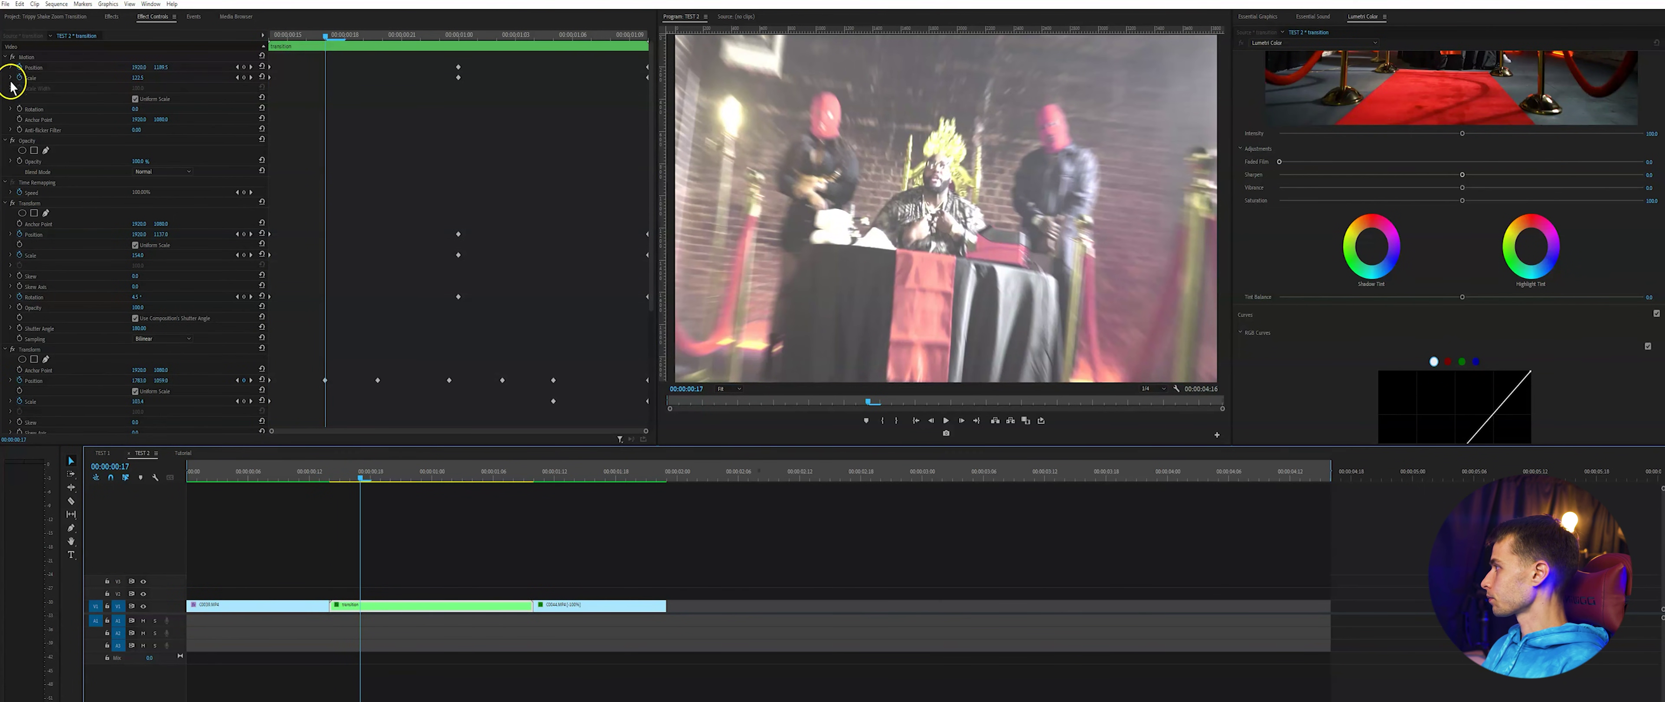
{"action": "scroll", "coordinate": [30, 253], "scroll_direction": "down", "scroll_amount": 2}
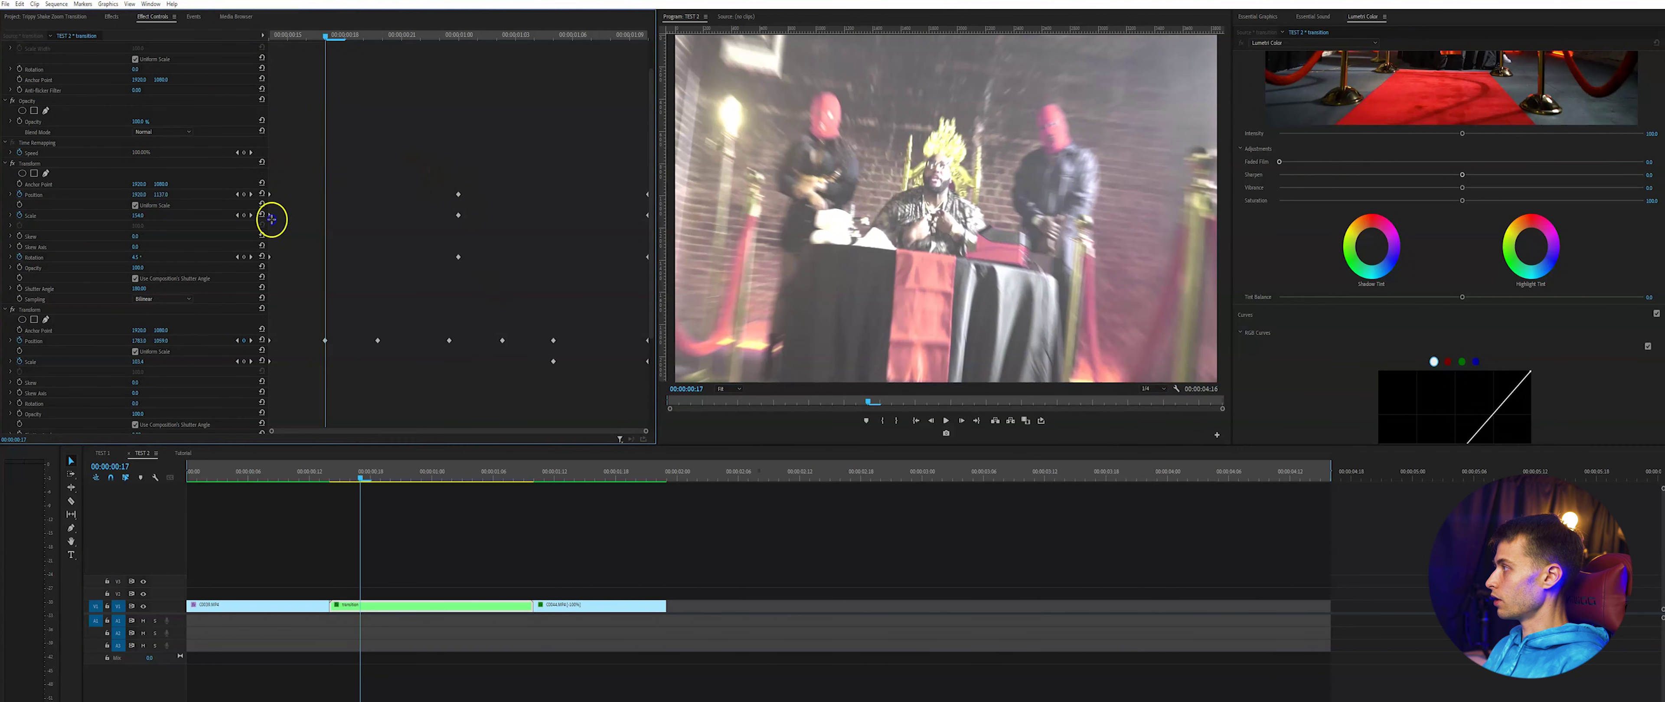
{"action": "scroll", "coordinate": [281, 317], "scroll_direction": "down", "scroll_amount": 2}
{"action": "scroll", "coordinate": [266, 441], "scroll_direction": "down", "scroll_amount": 5}
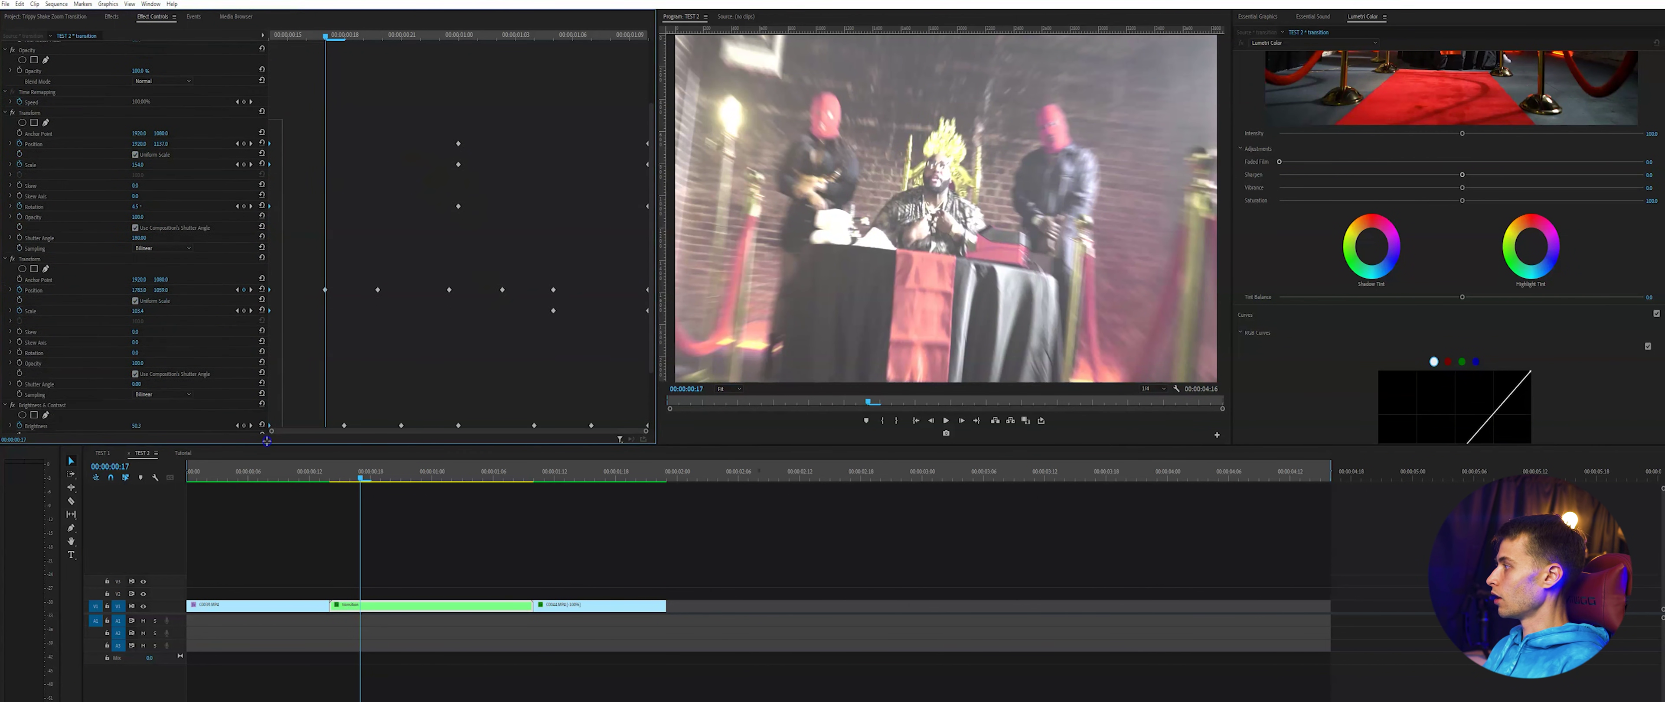
{"action": "scroll", "coordinate": [262, 446], "scroll_direction": "down", "scroll_amount": 1}
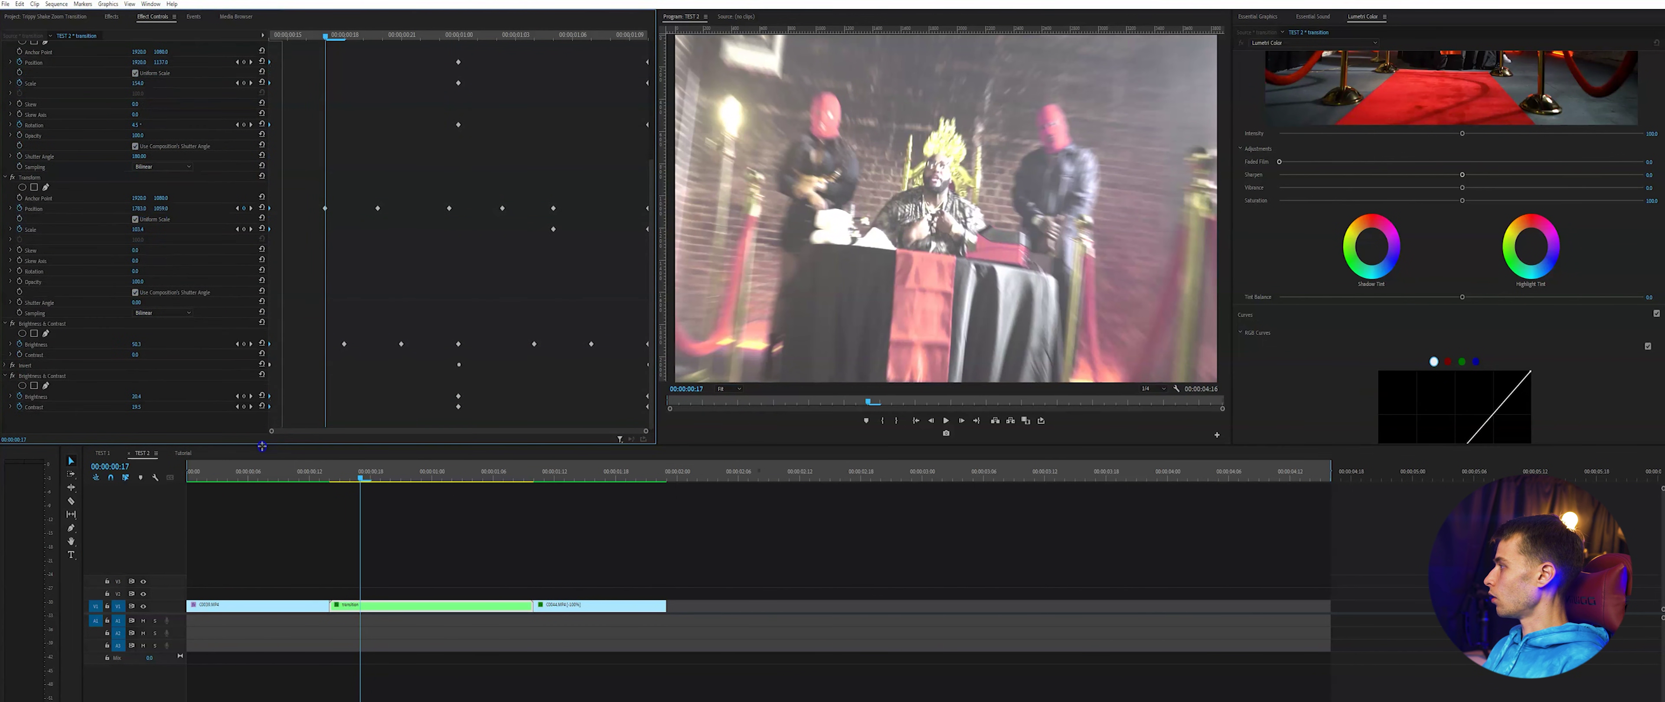
{"action": "left_click", "coordinate": [10, 355]}
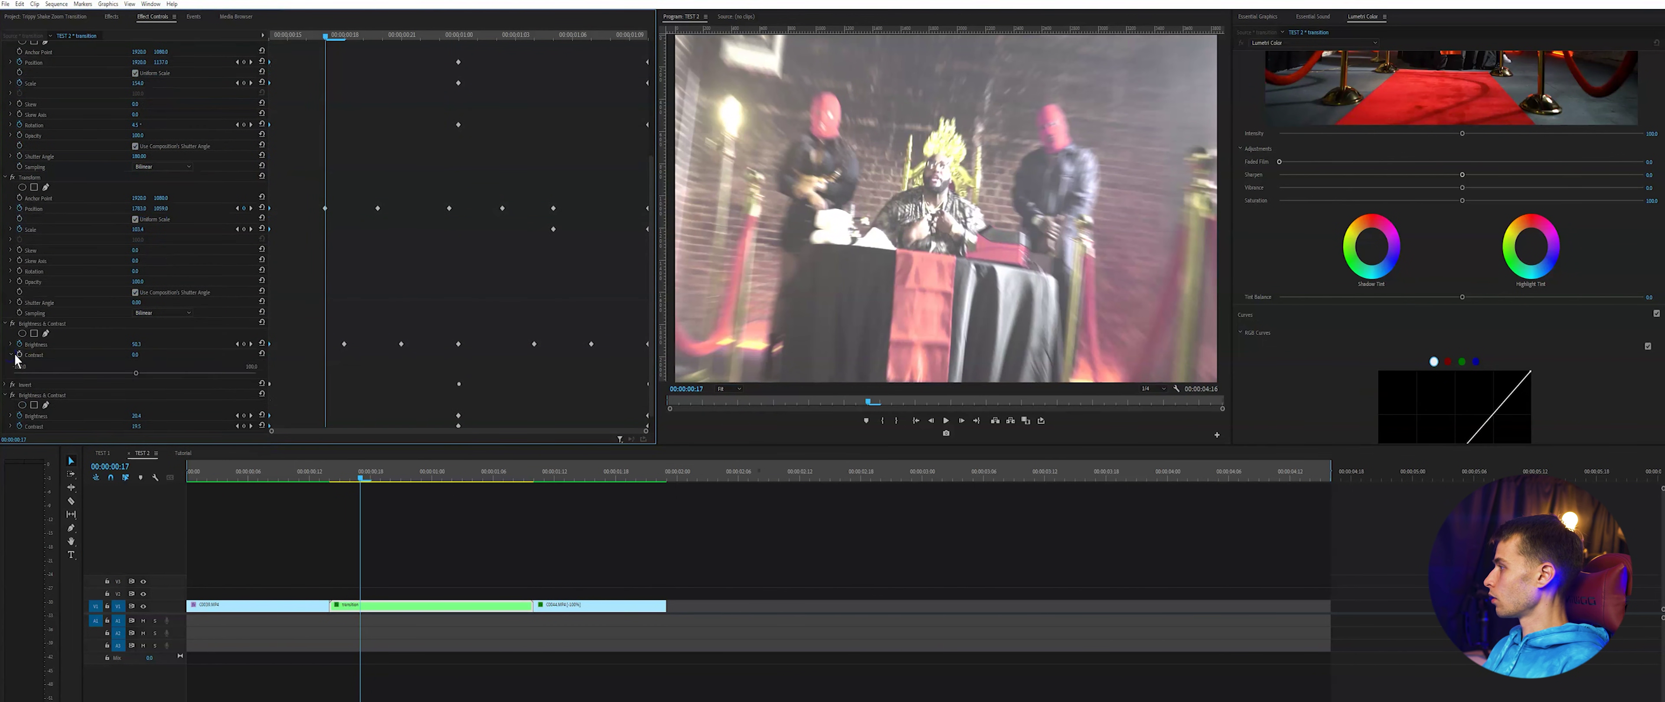
{"action": "right_click", "coordinate": [269, 346]}
{"action": "mouse_move", "coordinate": [320, 429]}
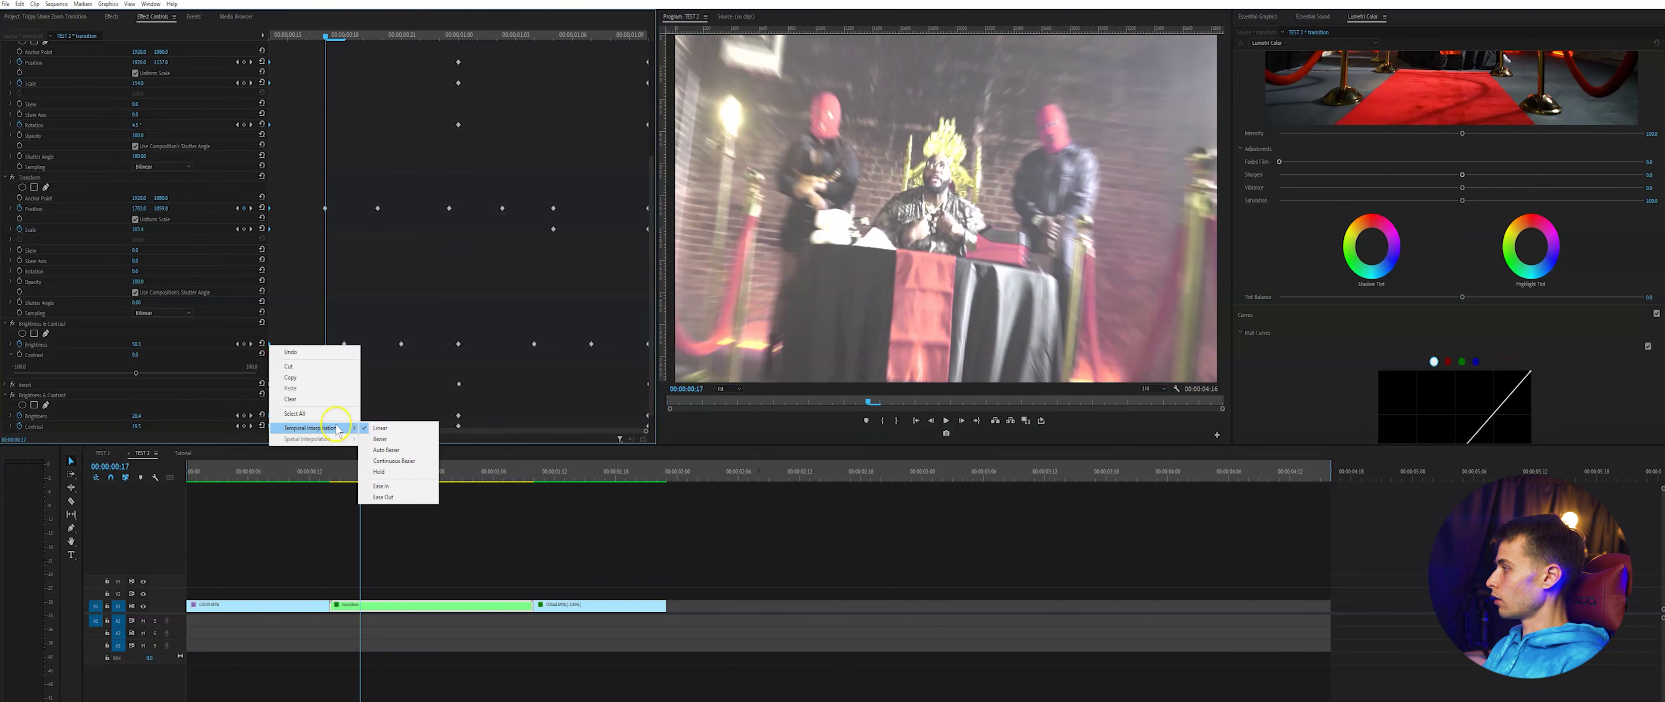
{"action": "left_click", "coordinate": [393, 498]}
Apply Ease Out to the starting Position and Scale keyframes of the nested clip's Motion effect
{"action": "scroll", "coordinate": [383, 382], "scroll_direction": "up", "scroll_amount": 8}
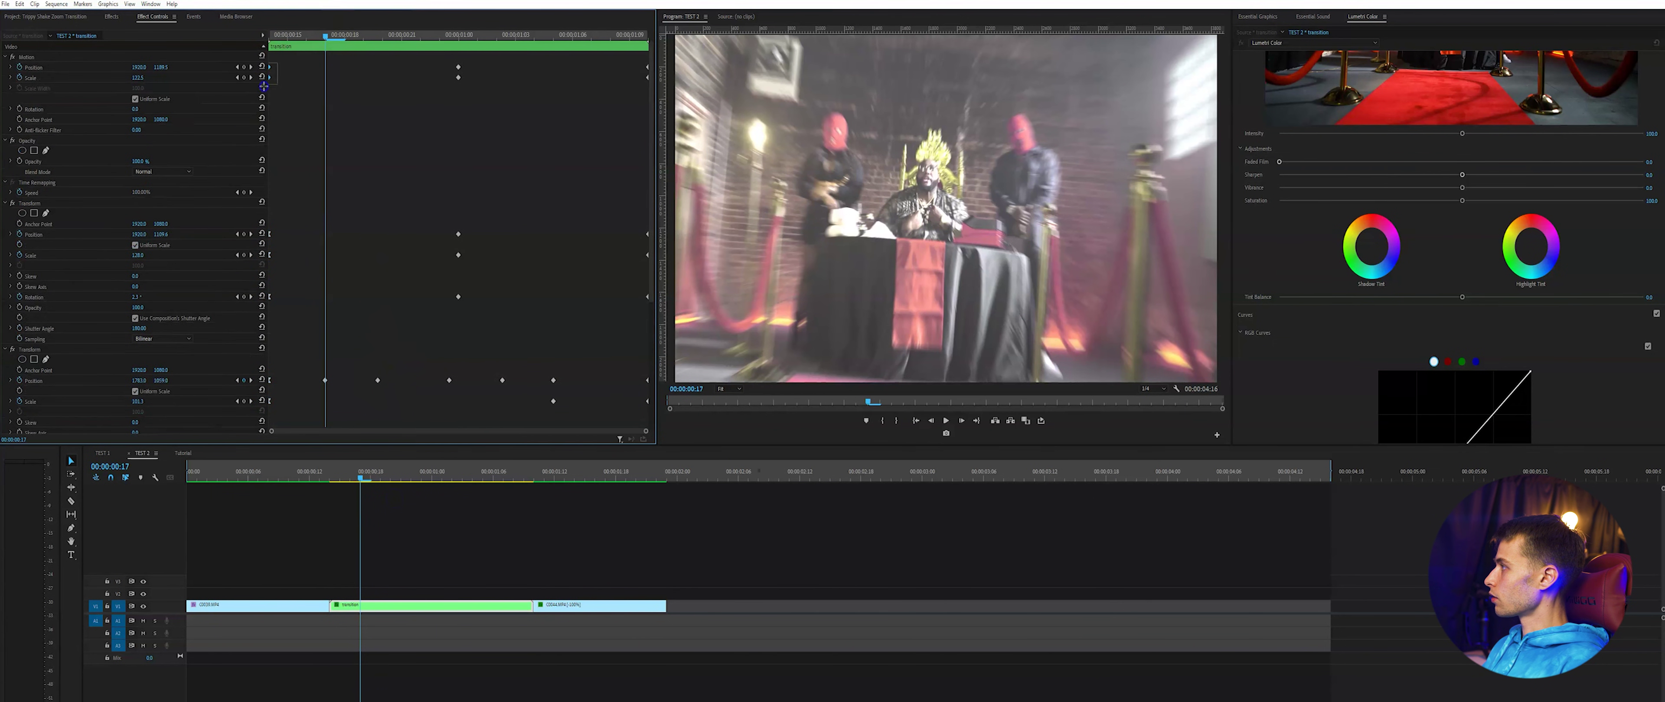
{"action": "right_click", "coordinate": [270, 83]}
{"action": "mouse_move", "coordinate": [323, 163]}
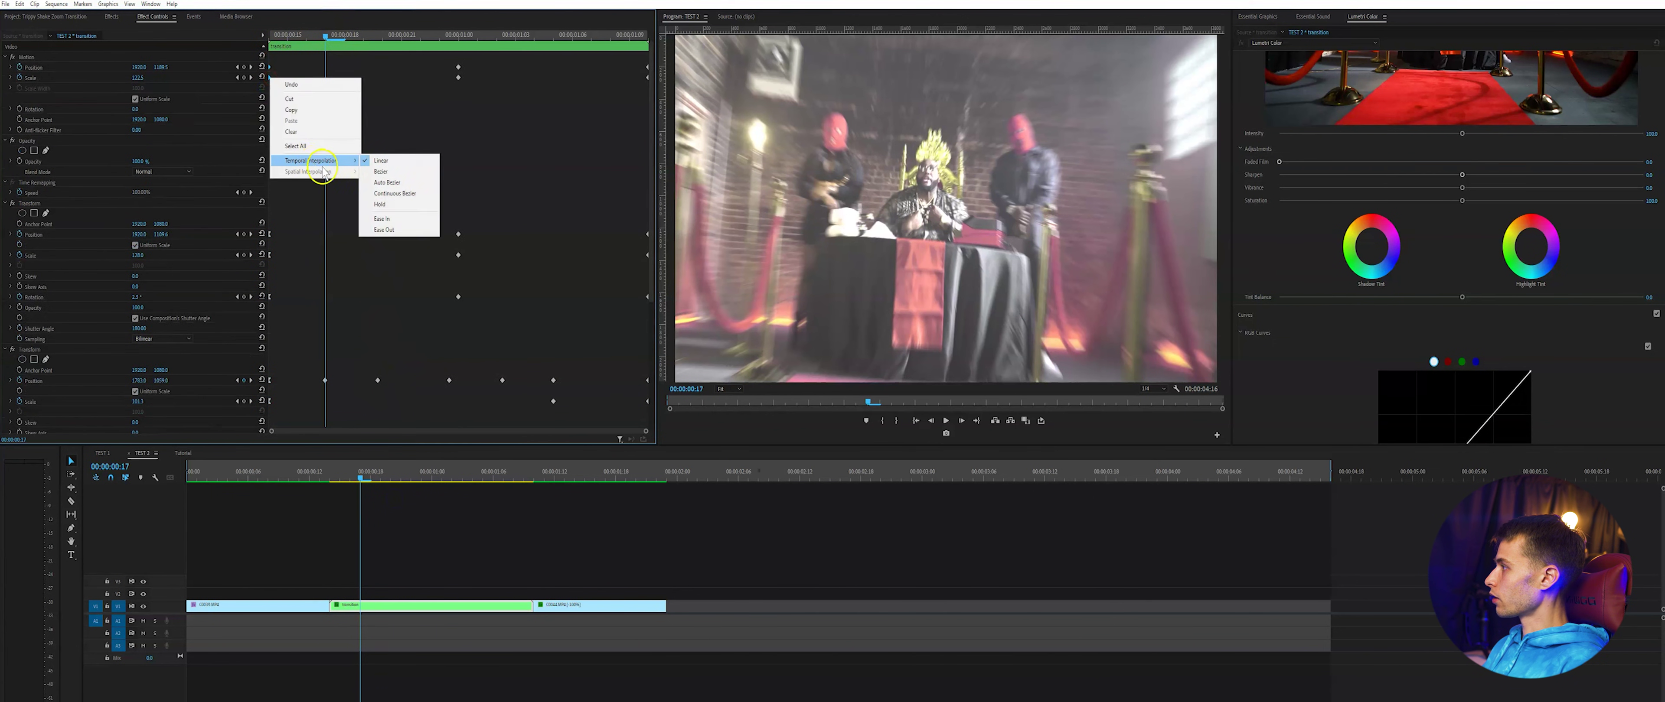
{"action": "left_click", "coordinate": [409, 231]}
Select all keyframes at the nested clip's end, across Motion and every effect, and set their temporal interpolation to Ease In
{"action": "left_click", "coordinate": [609, 46]}
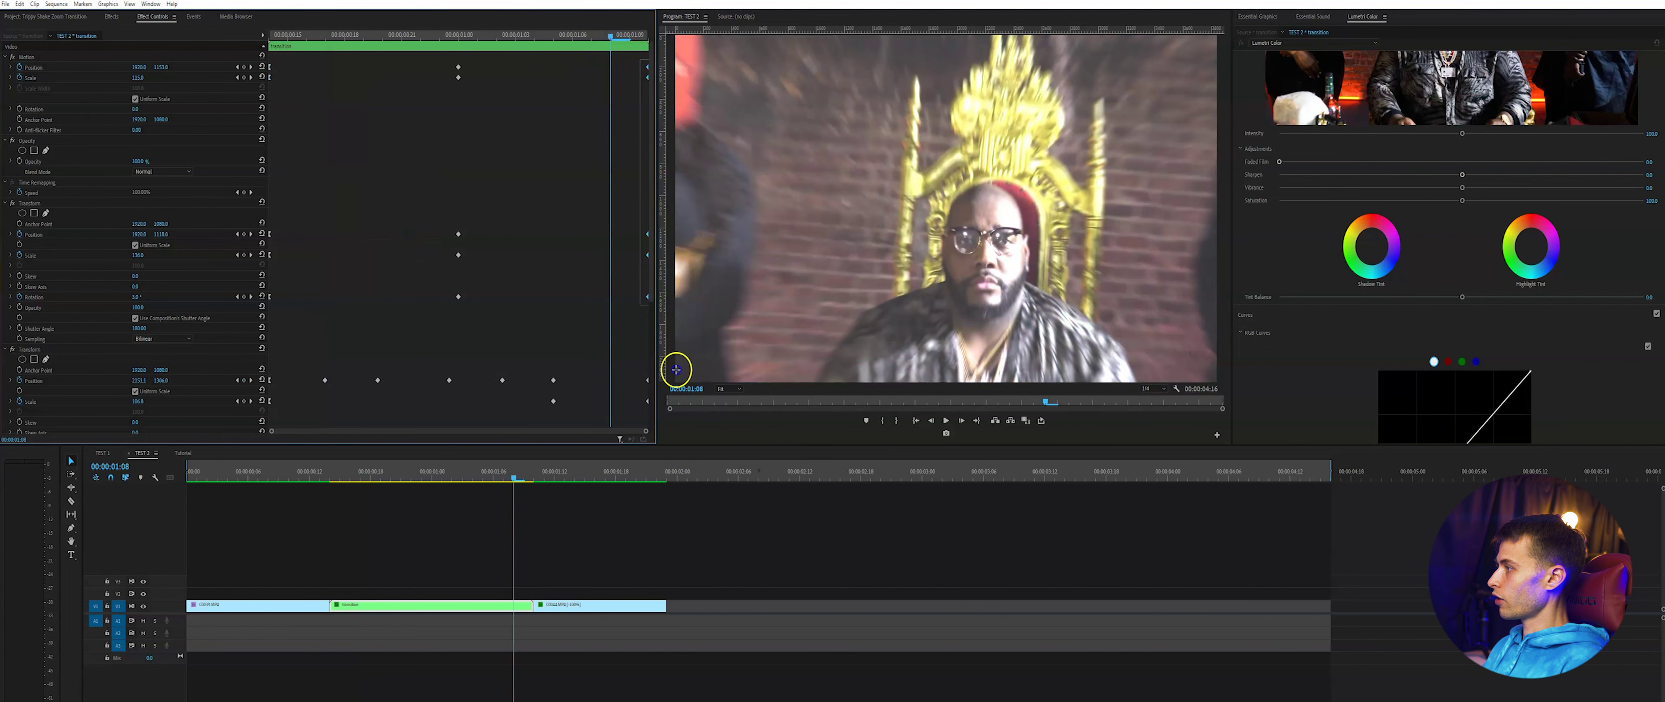
{"action": "left_click_drag", "start_coordinate": [676, 369], "coordinate": [690, 580]}
{"action": "right_click", "coordinate": [648, 213]}
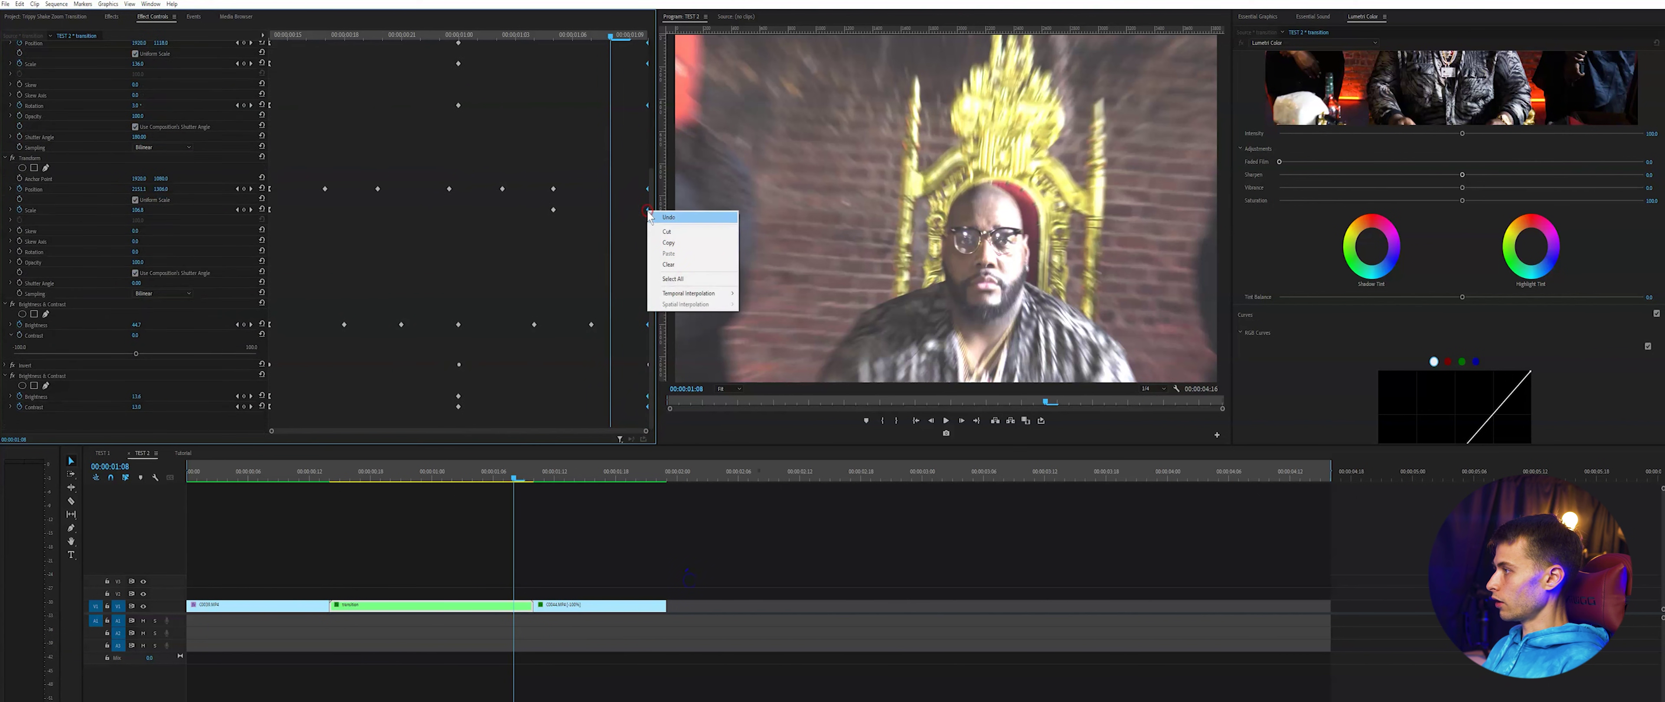
{"action": "mouse_move", "coordinate": [680, 295]}
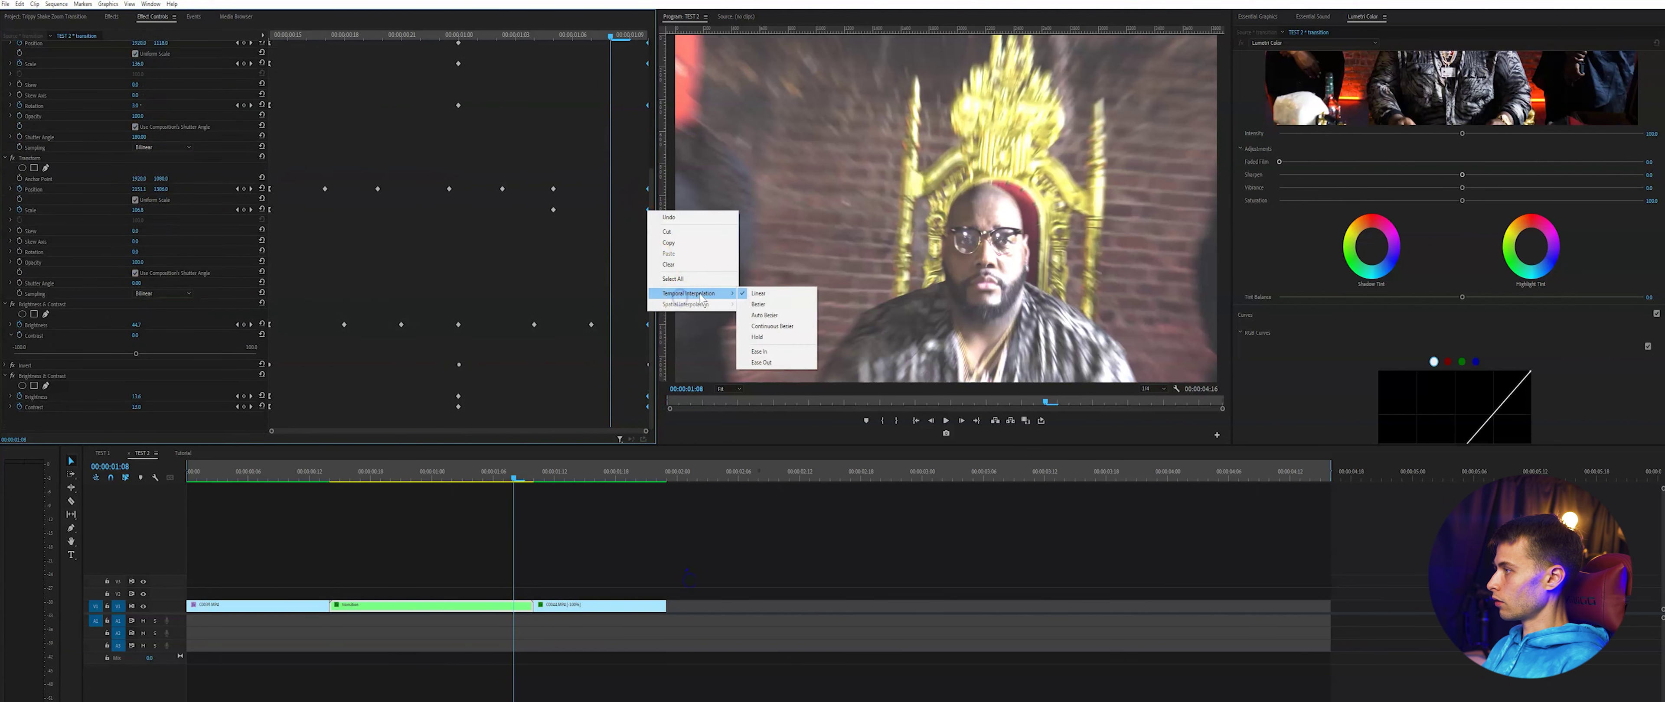
{"action": "left_click", "coordinate": [772, 352]}
Play back the nested clip from its beginning to review the eased movement
{"action": "left_click_drag", "start_coordinate": [616, 36], "coordinate": [288, 36]}
{"action": "scroll", "coordinate": [531, 214], "scroll_direction": "up", "scroll_amount": 4}
{"action": "key", "text": "space"}
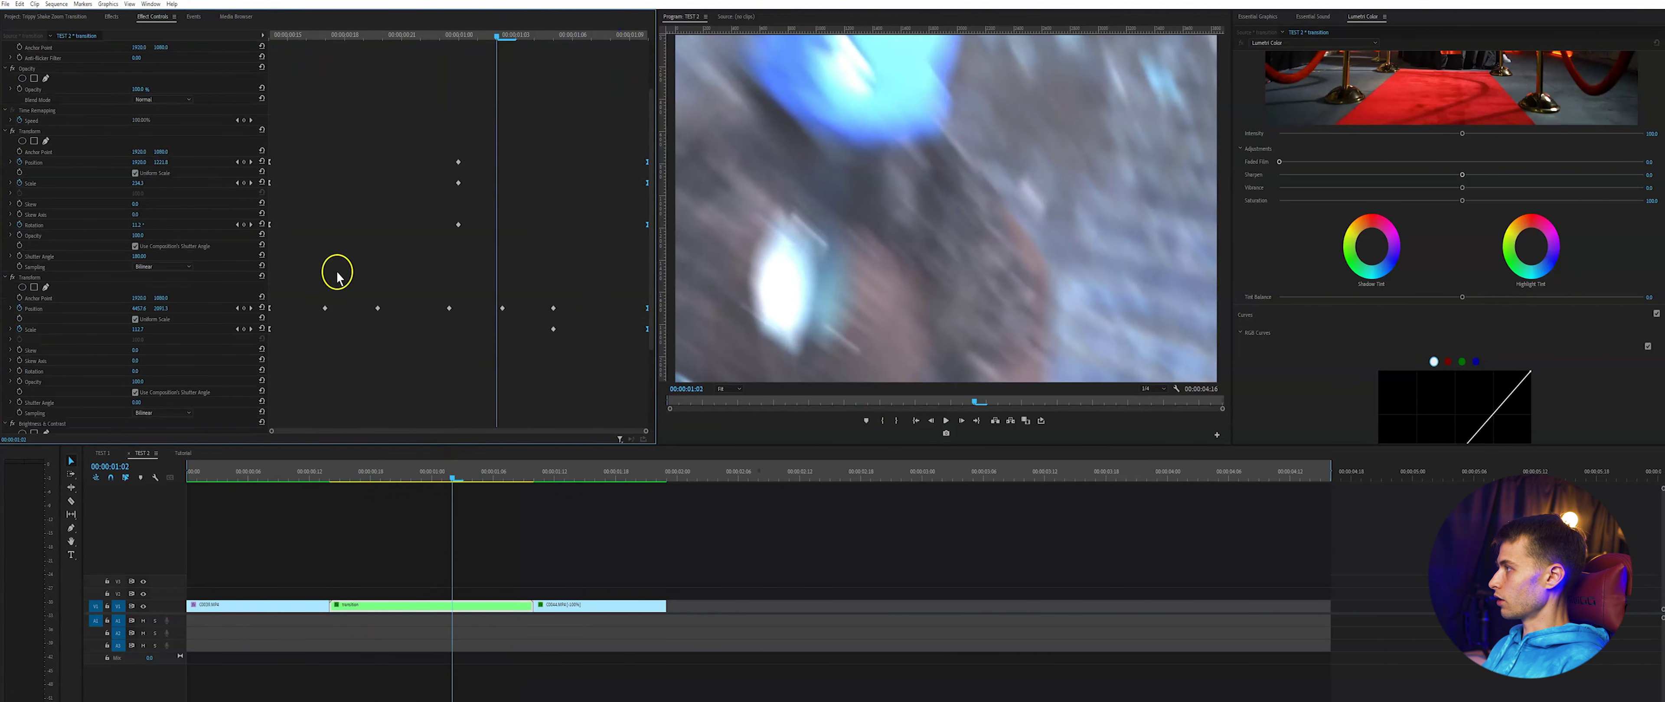
Expand the first Transform's Position velocity graph, remove its middle keyframe, and check the movement around 00:00:00:22
{"action": "left_click", "coordinate": [366, 36]}
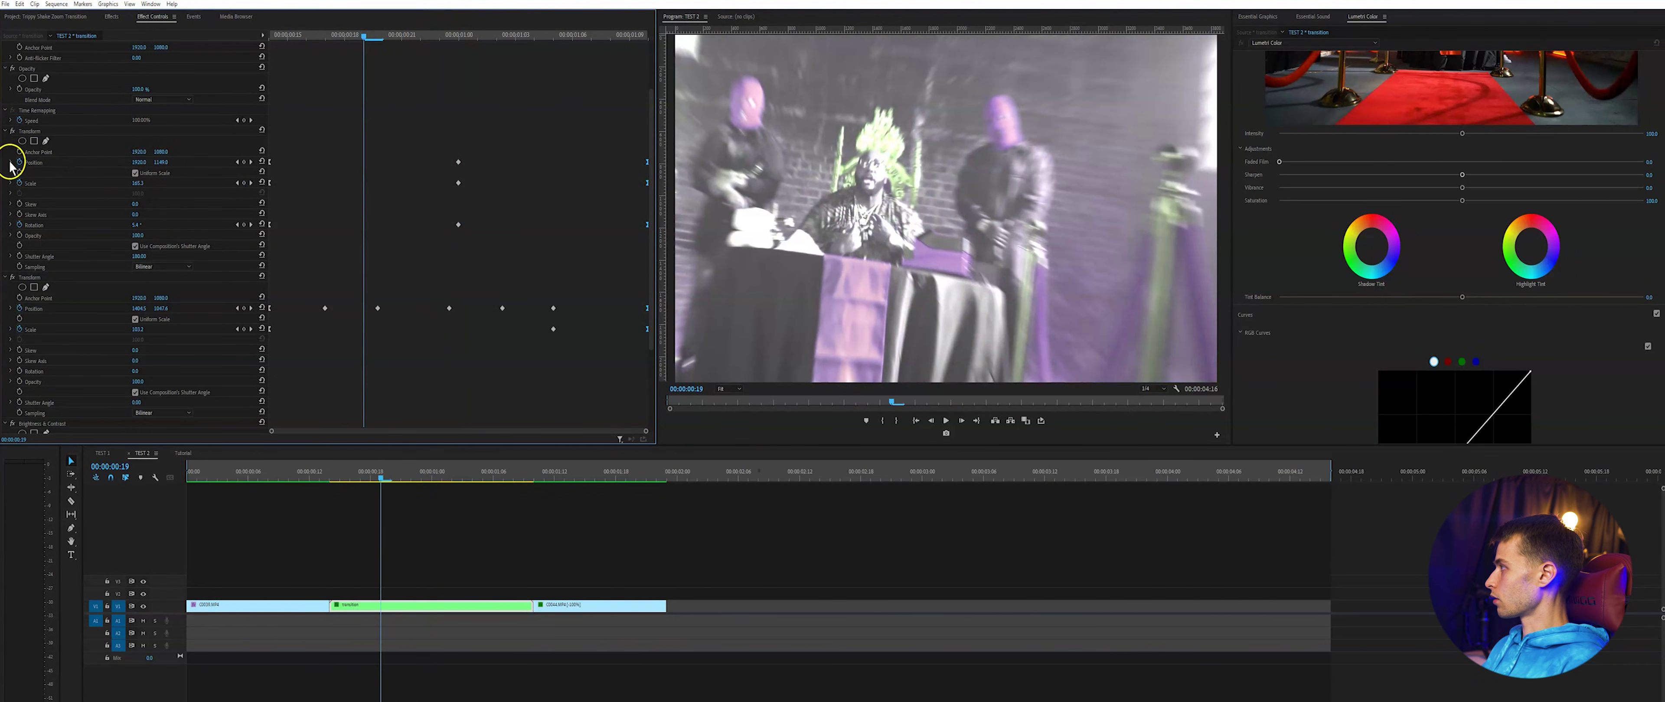
{"action": "left_click", "coordinate": [10, 163]}
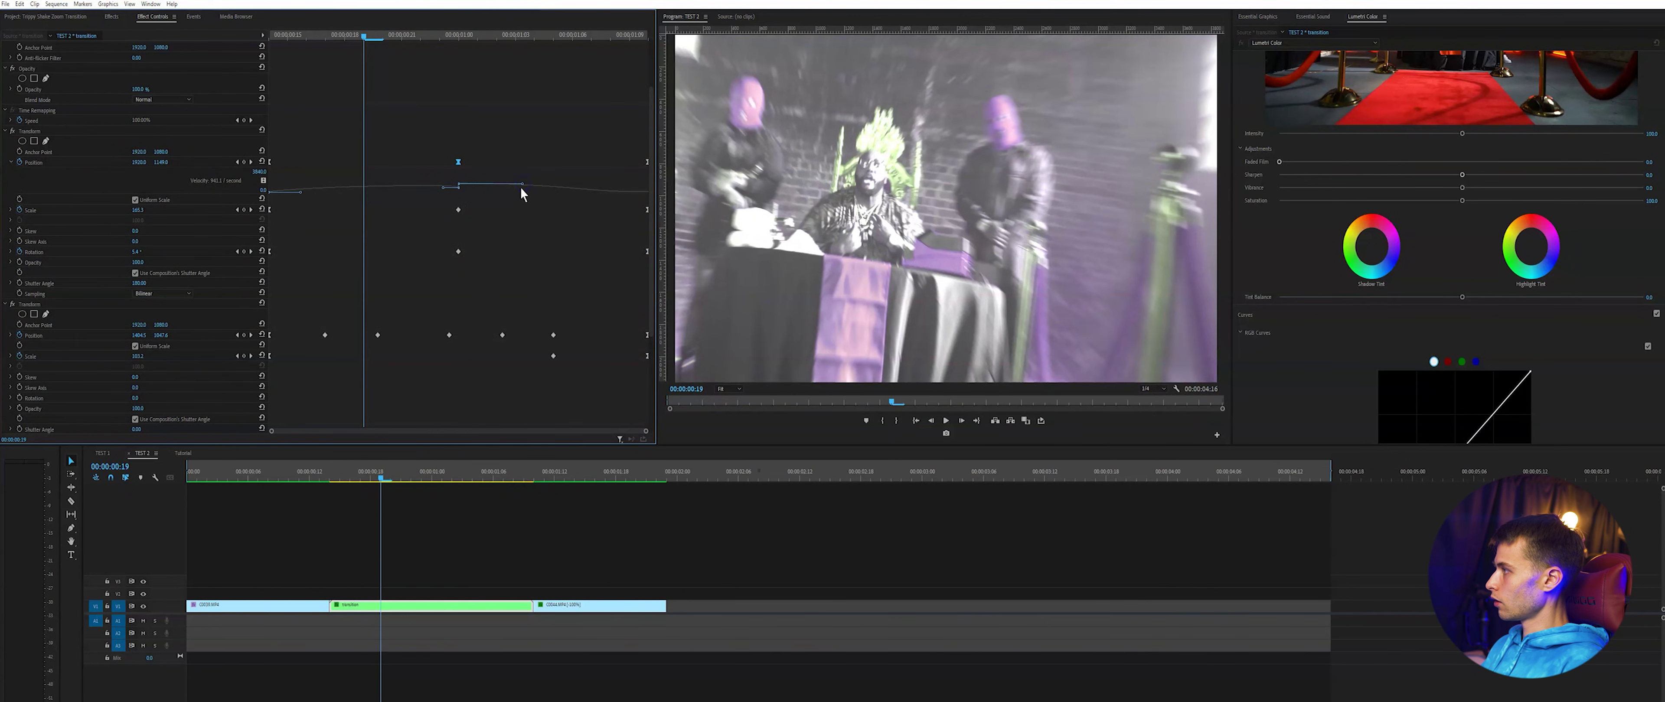
{"action": "left_click_drag", "start_coordinate": [522, 193], "coordinate": [521, 187]}
{"action": "left_click", "coordinate": [420, 36]}
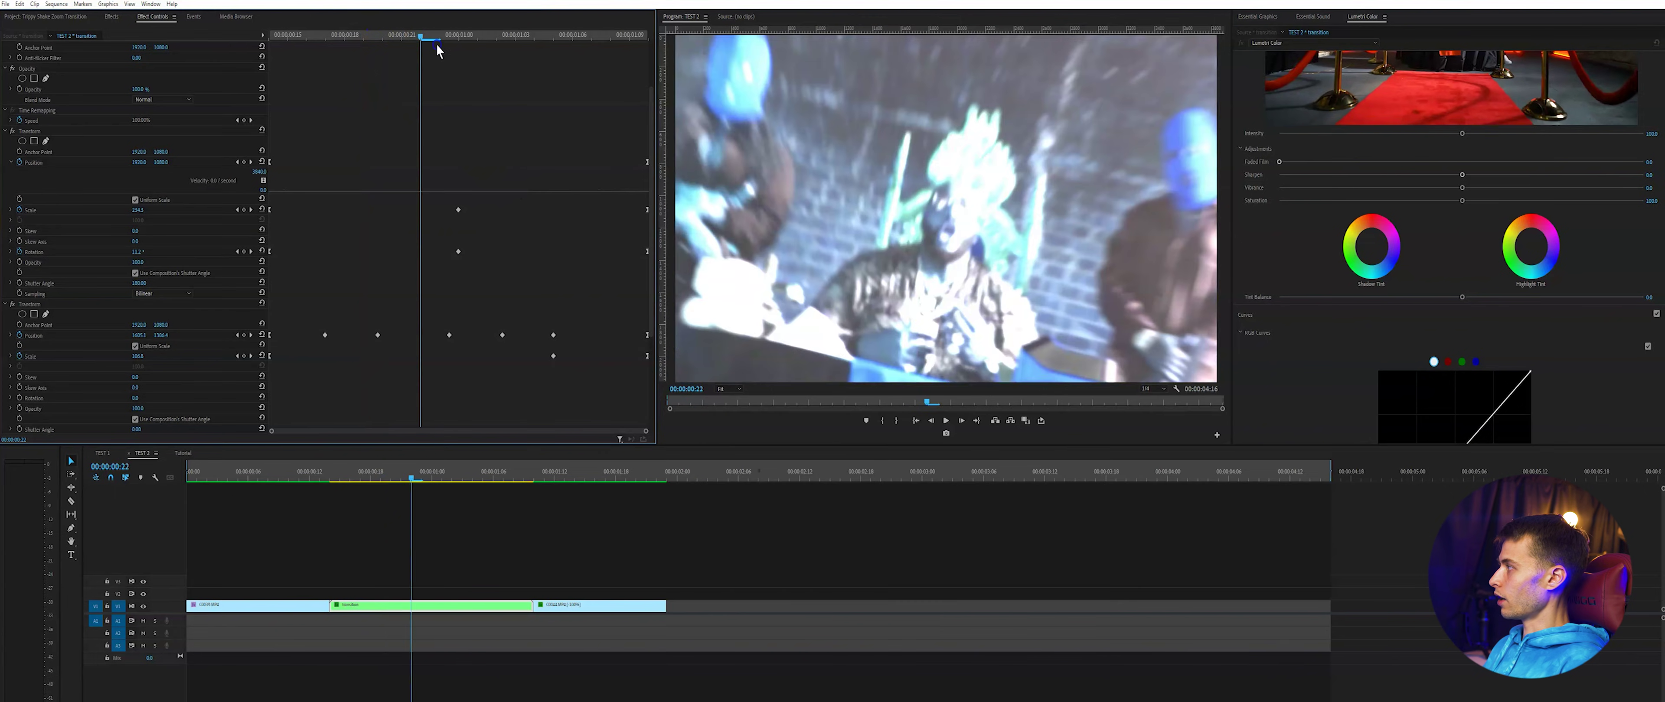
{"action": "left_click", "coordinate": [437, 39]}
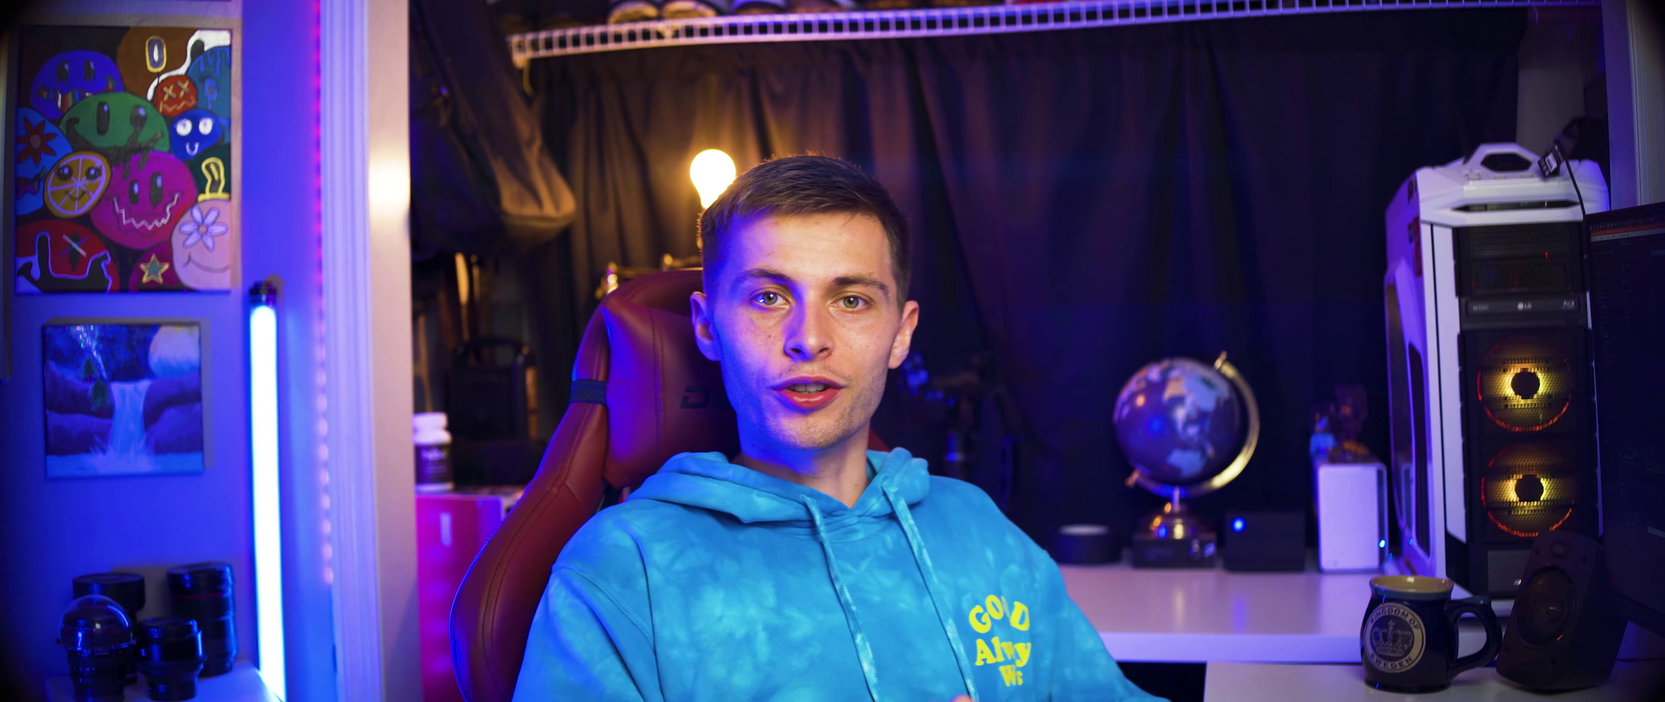